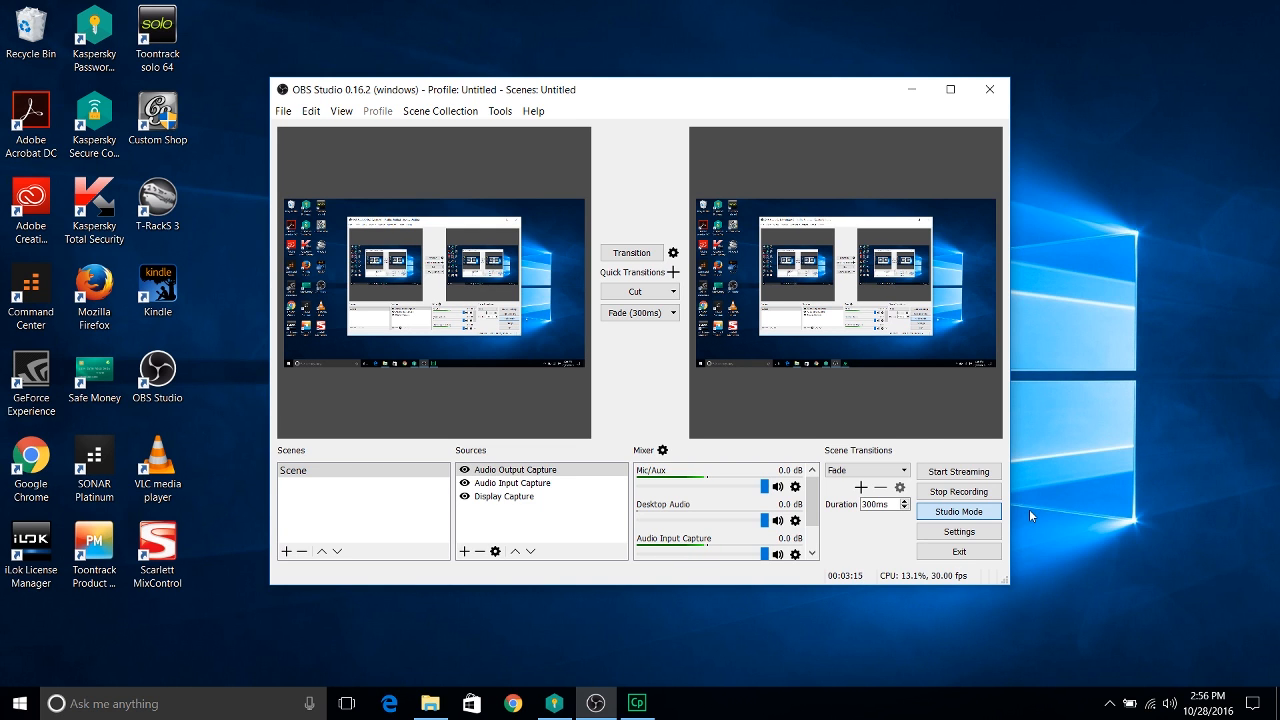
Step: Switch to Adobe Captivate and open audio recording for the project's title slide
left_click(912, 89)
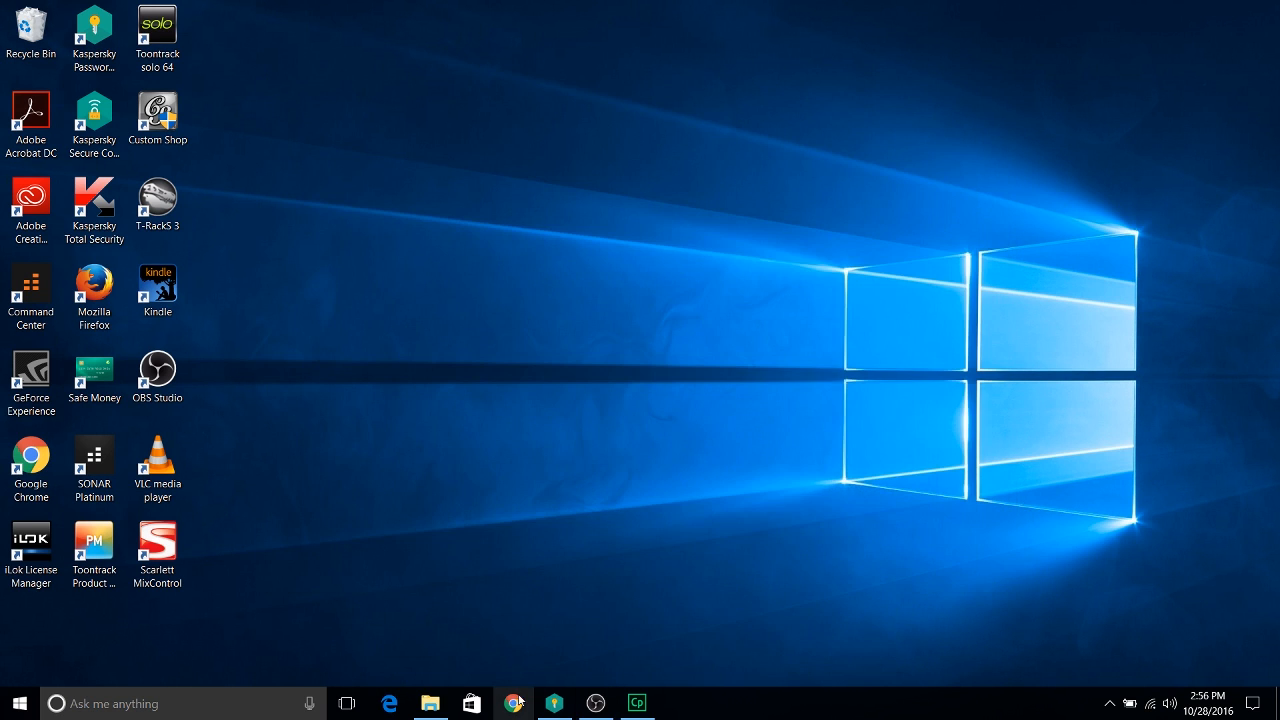
left_click(637, 703)
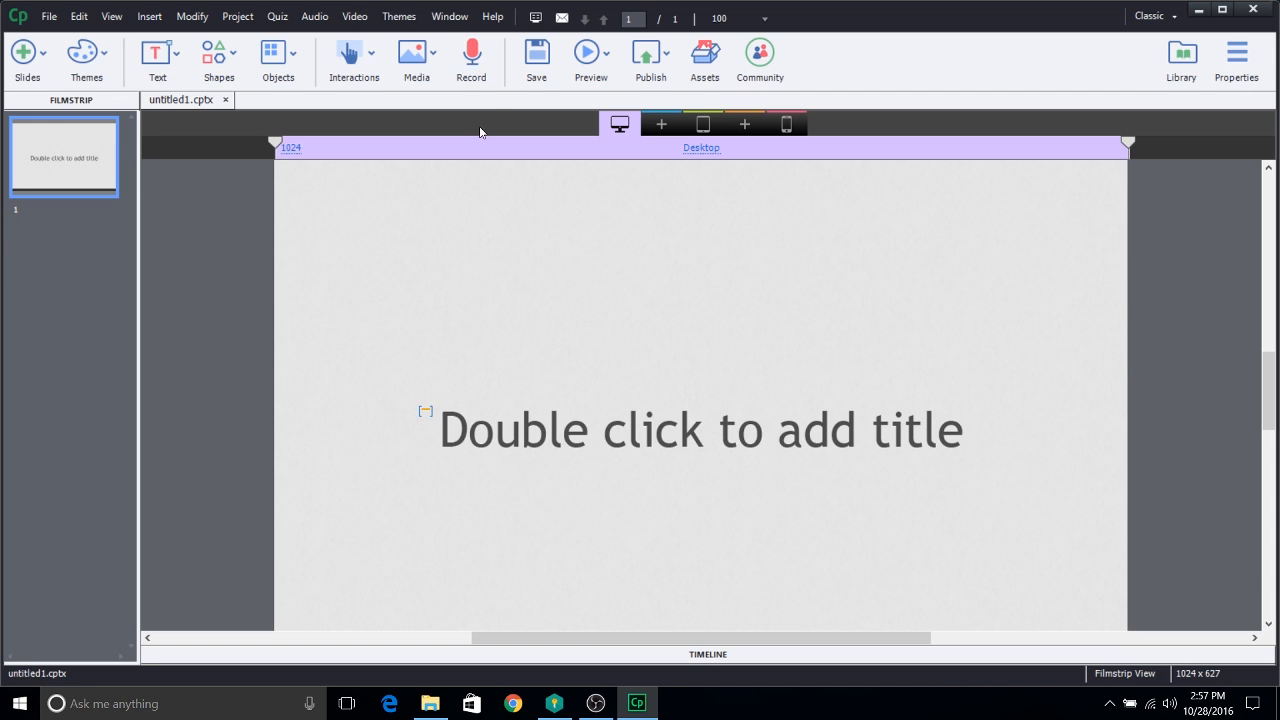
left_click(479, 68)
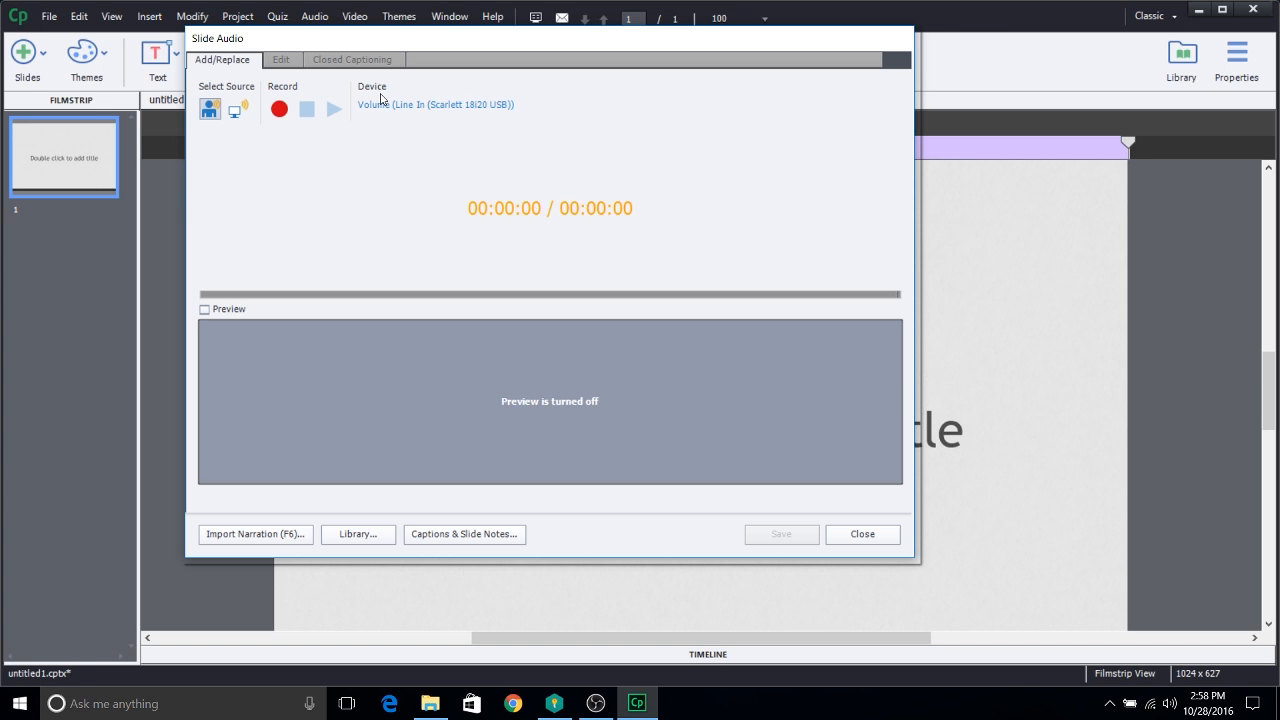
Step: Open the recording device's audio settings and keep Line In (Scarlett 18i20 USB) as the input device
left_click(483, 110)
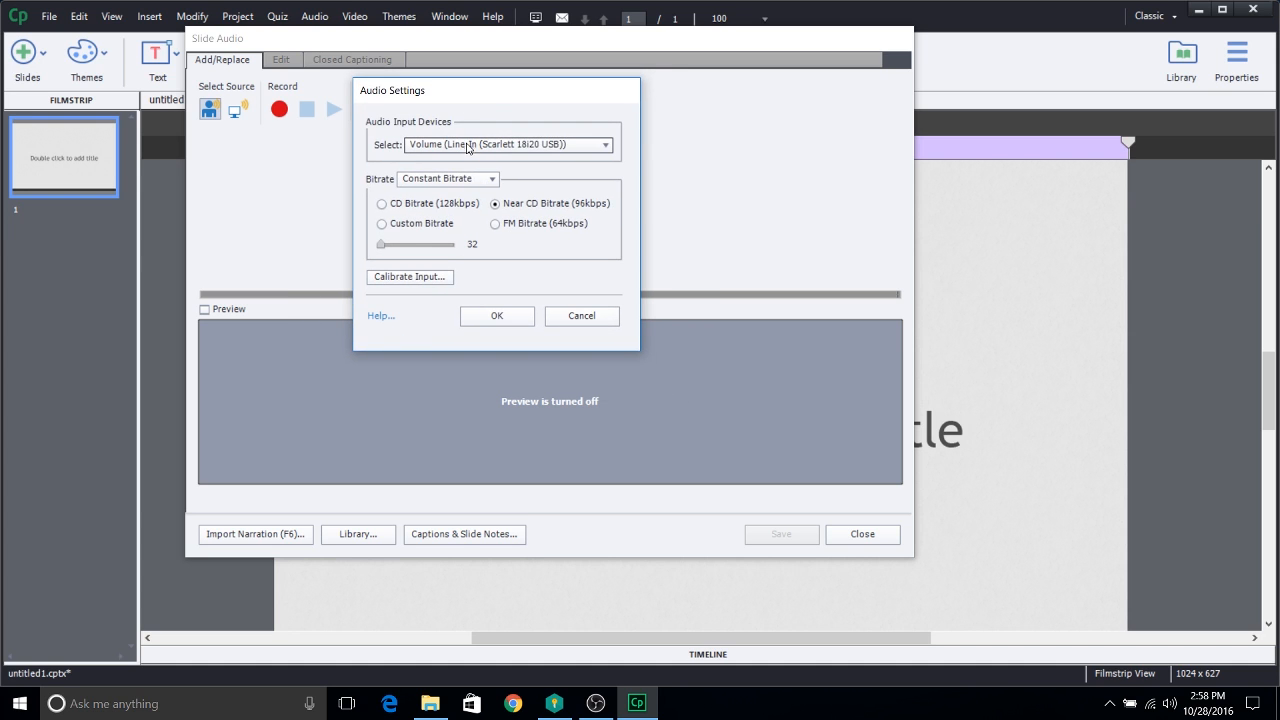
left_click(522, 148)
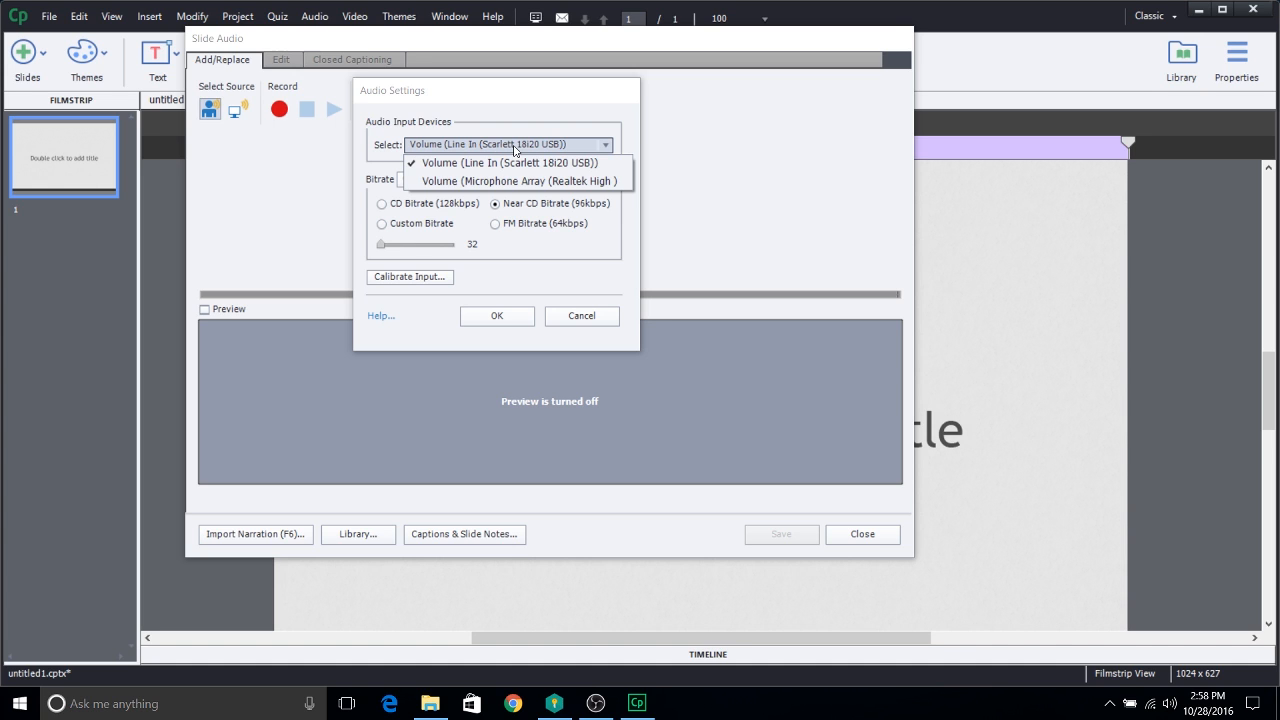
left_click(516, 149)
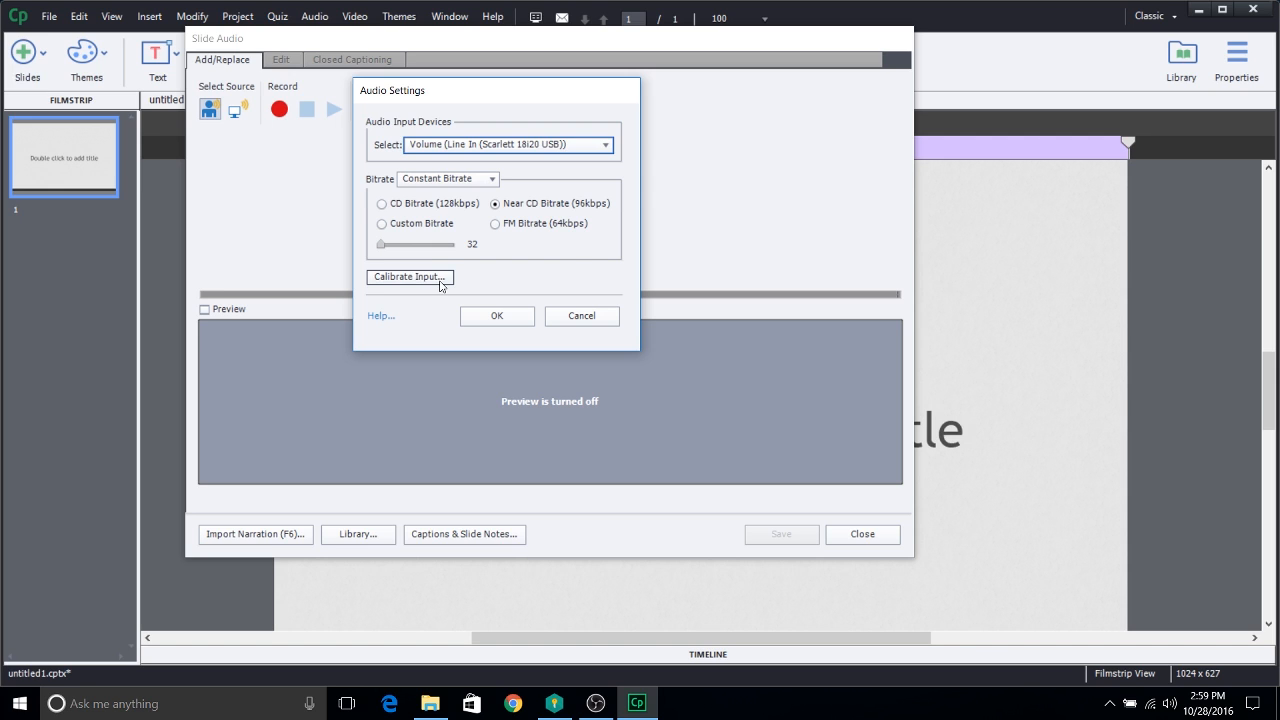
Step: Auto-calibrate the level of the selected audio input
left_click(439, 286)
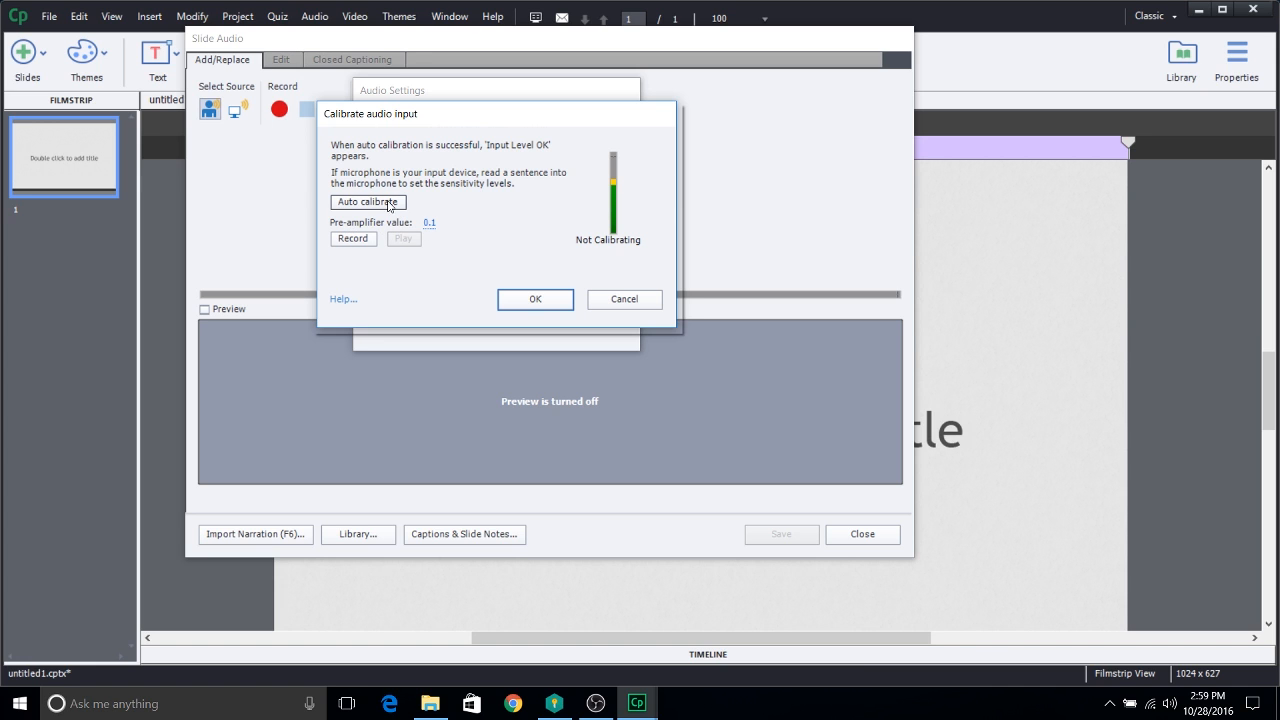
left_click(385, 205)
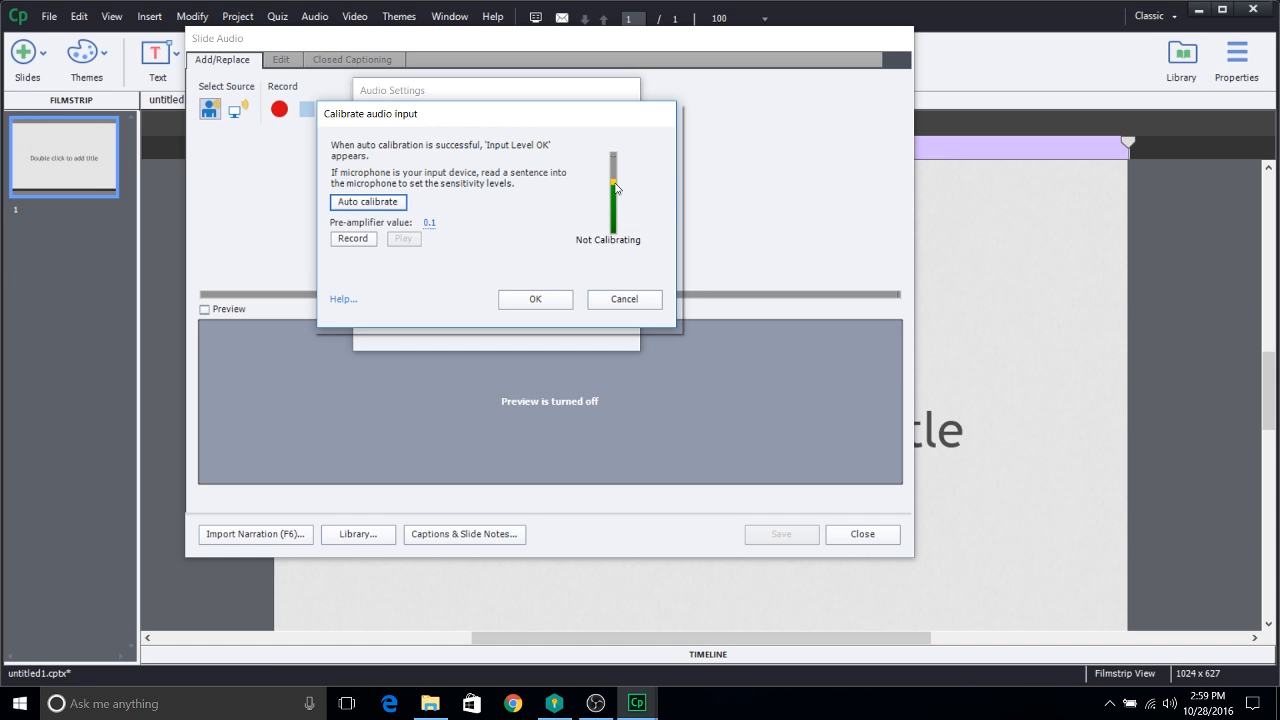
left_click(401, 206)
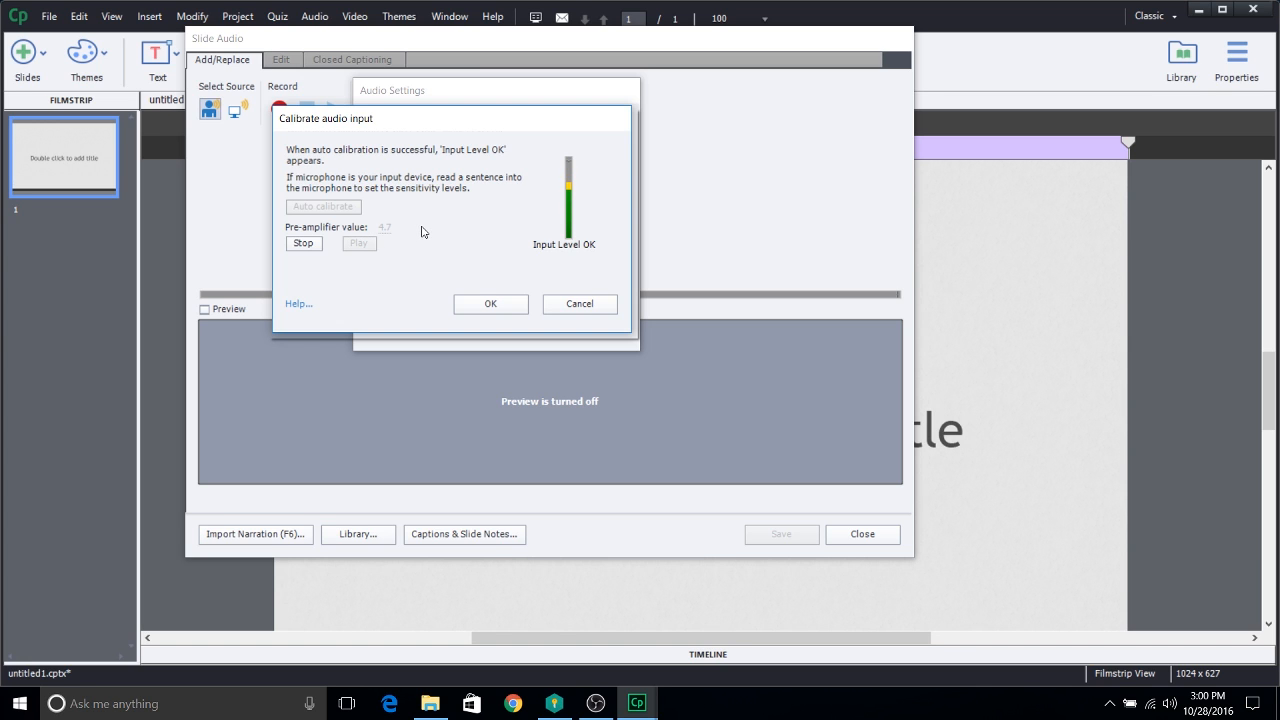
left_click(310, 245)
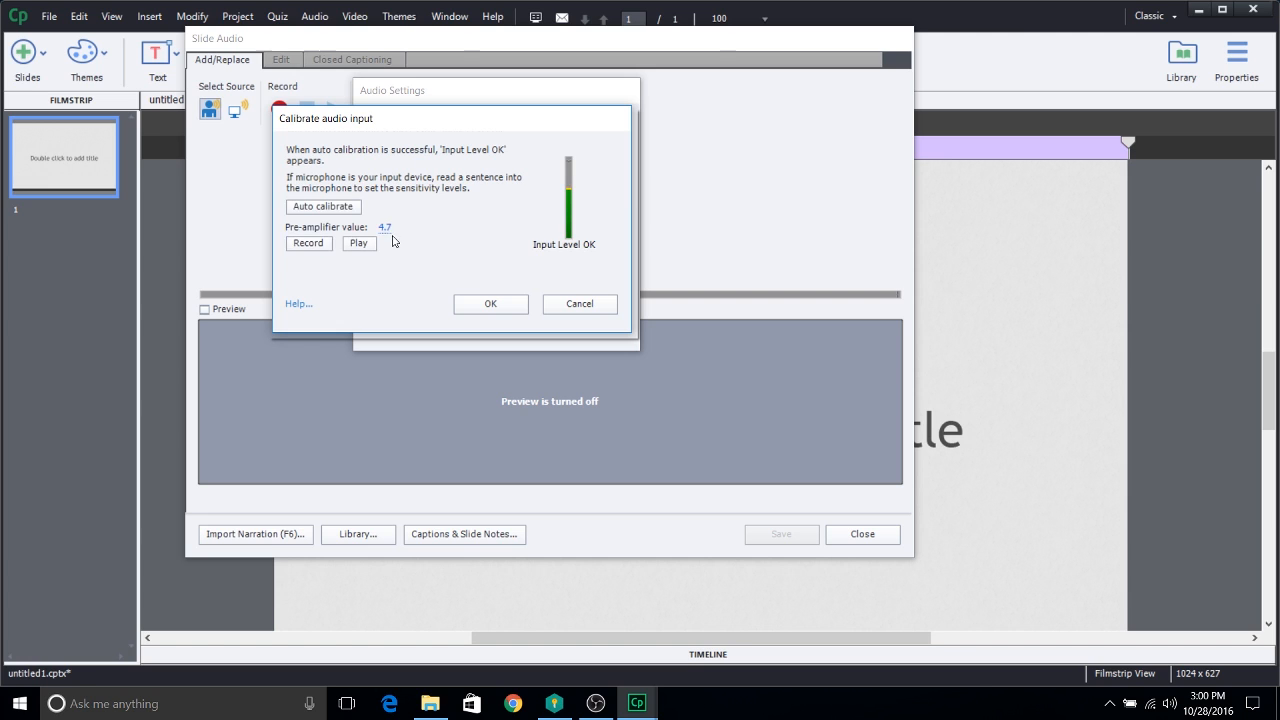
Step: Set the pre-amplifier value to 4, make a short test recording, and accept the calibration and audio settings
left_click(385, 229)
type("4")
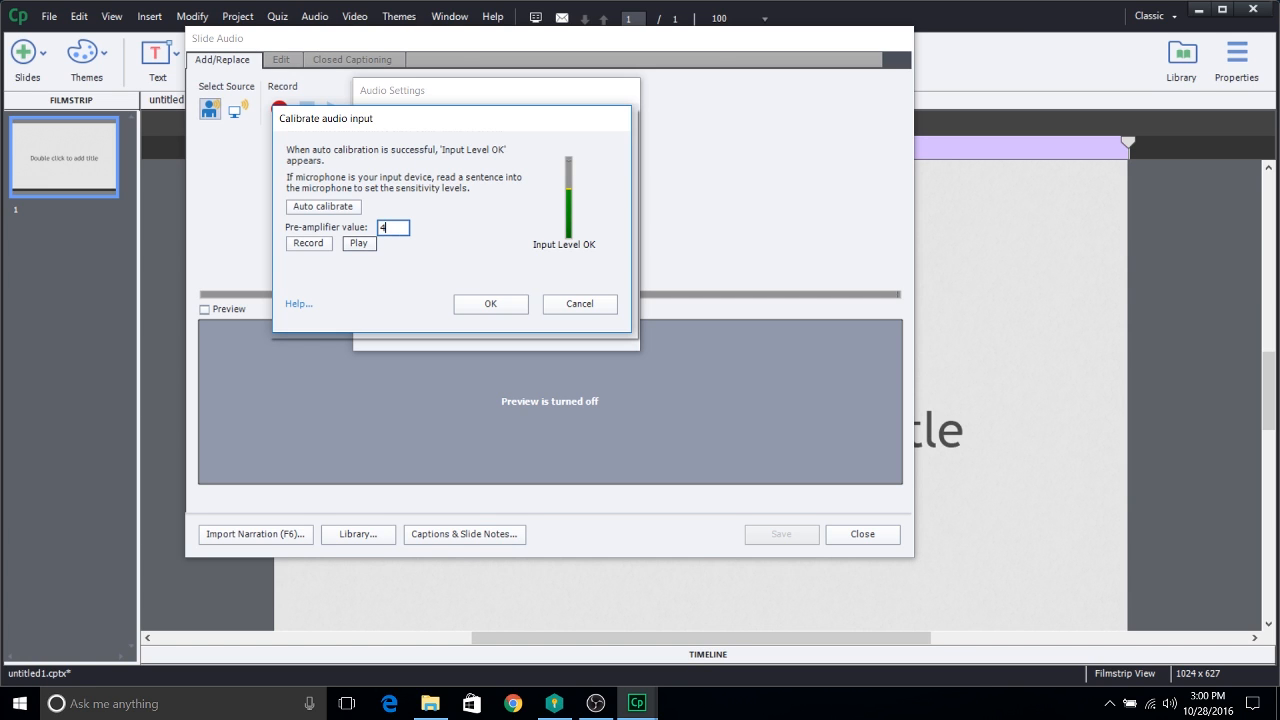
key("Return")
left_click(309, 245)
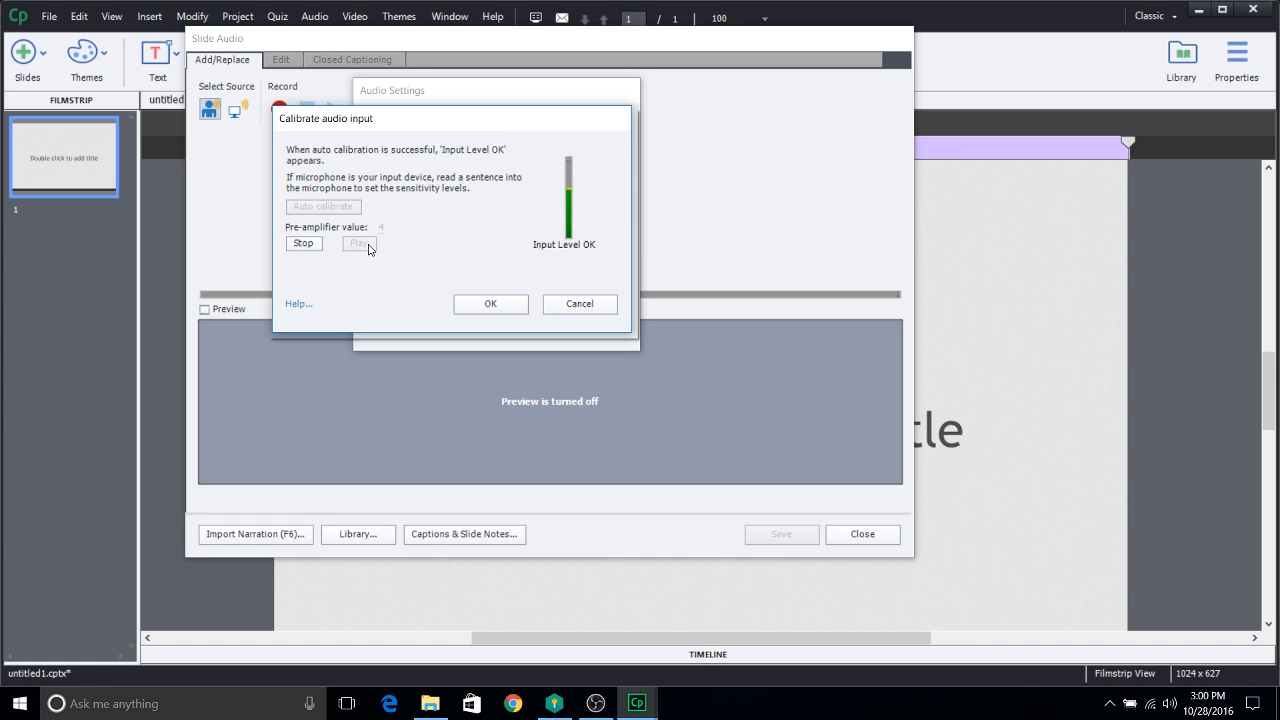
left_click(304, 244)
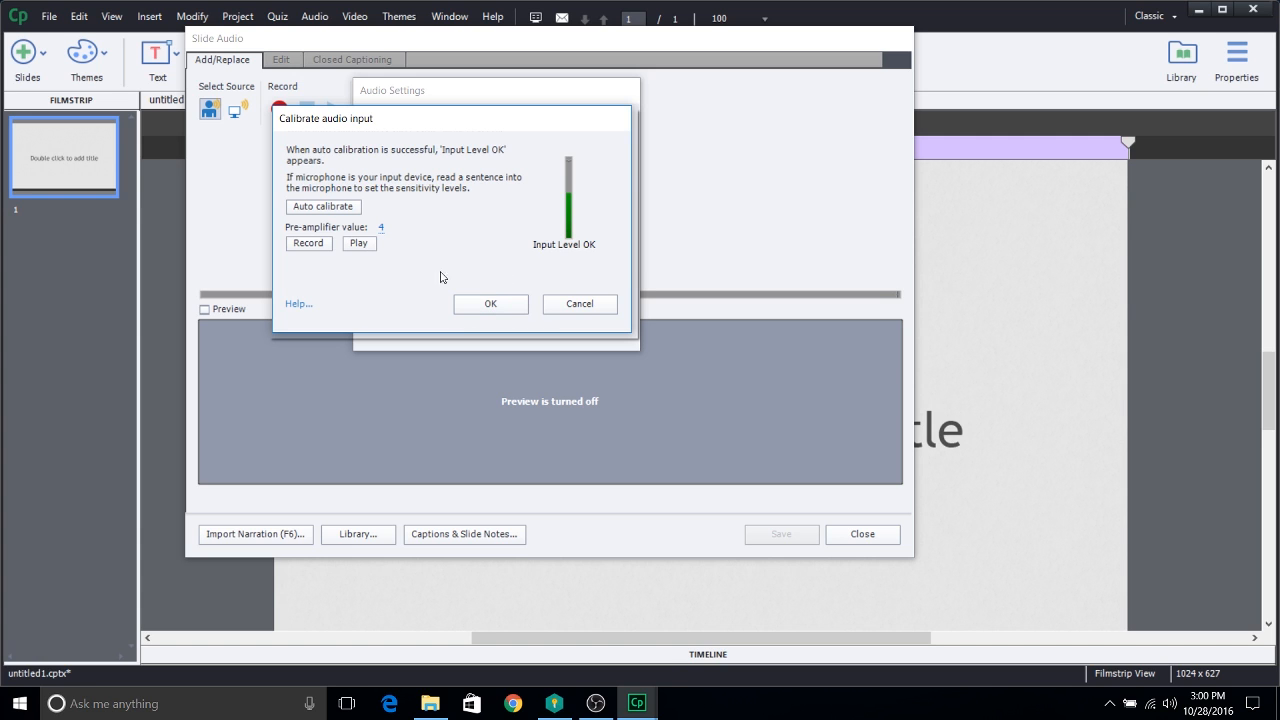
left_click(502, 307)
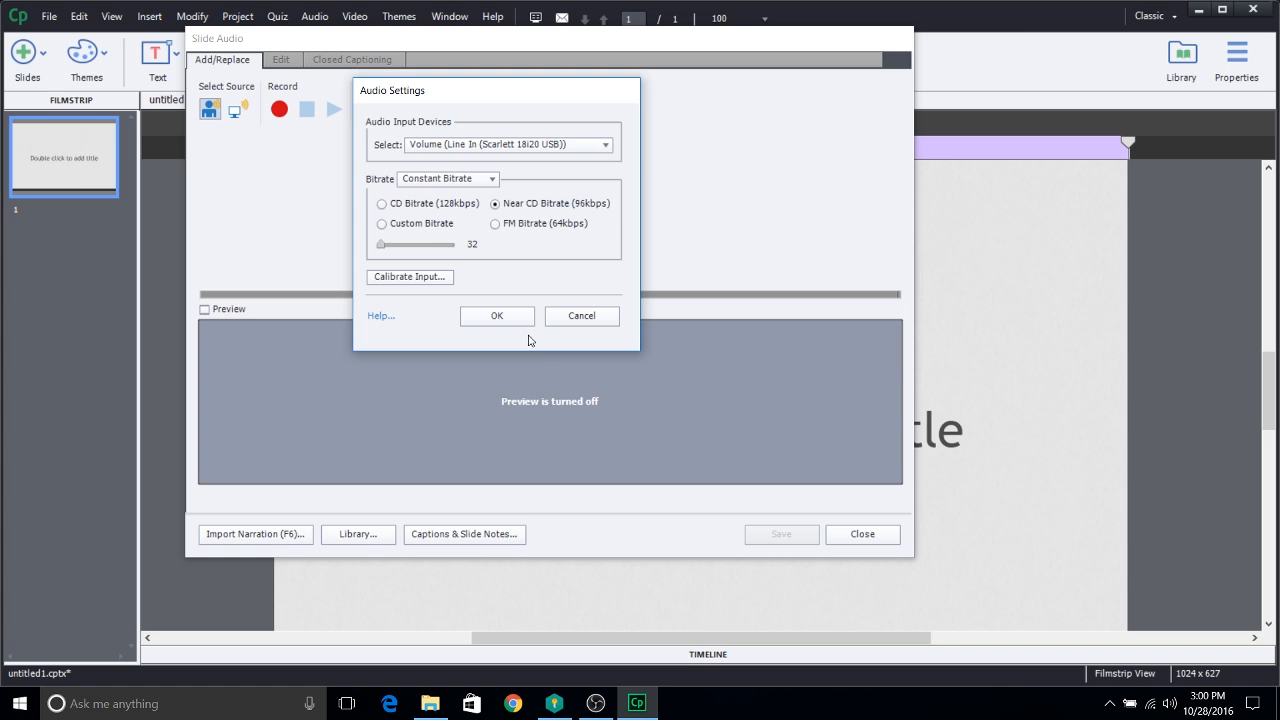
left_click(498, 316)
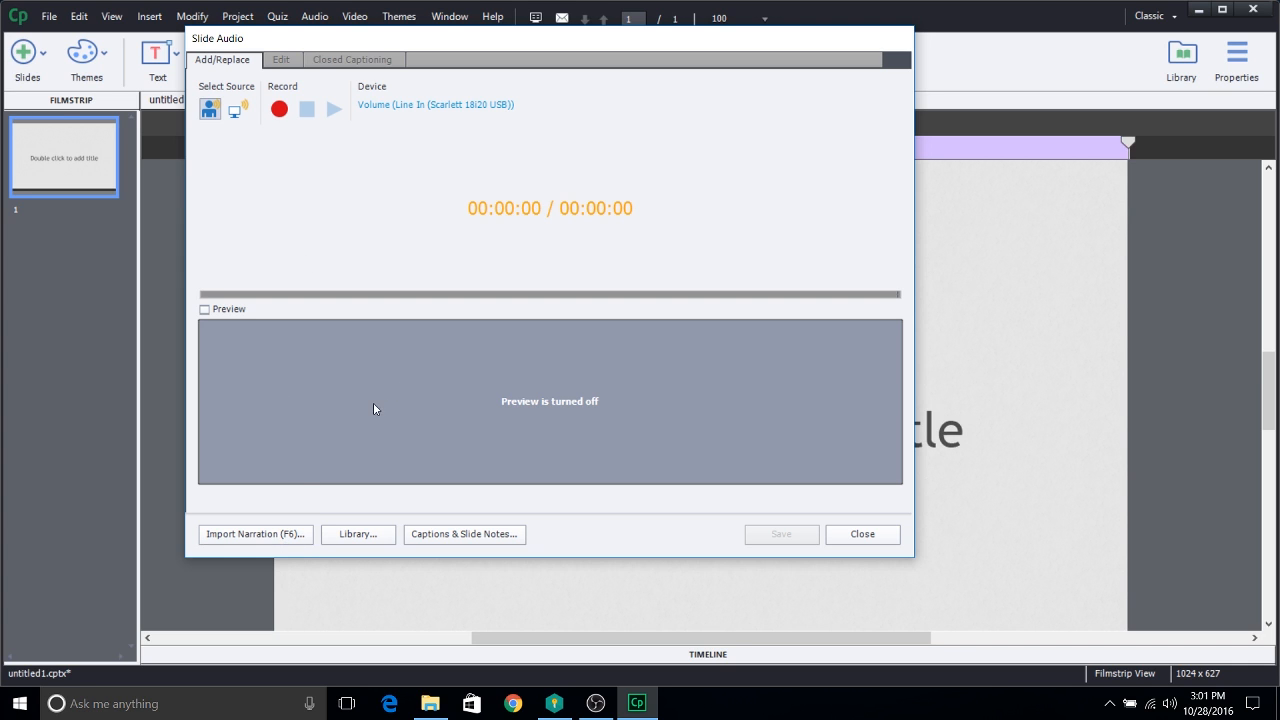
Step: Record a voice narration of about 24 seconds for the slide
left_click(281, 111)
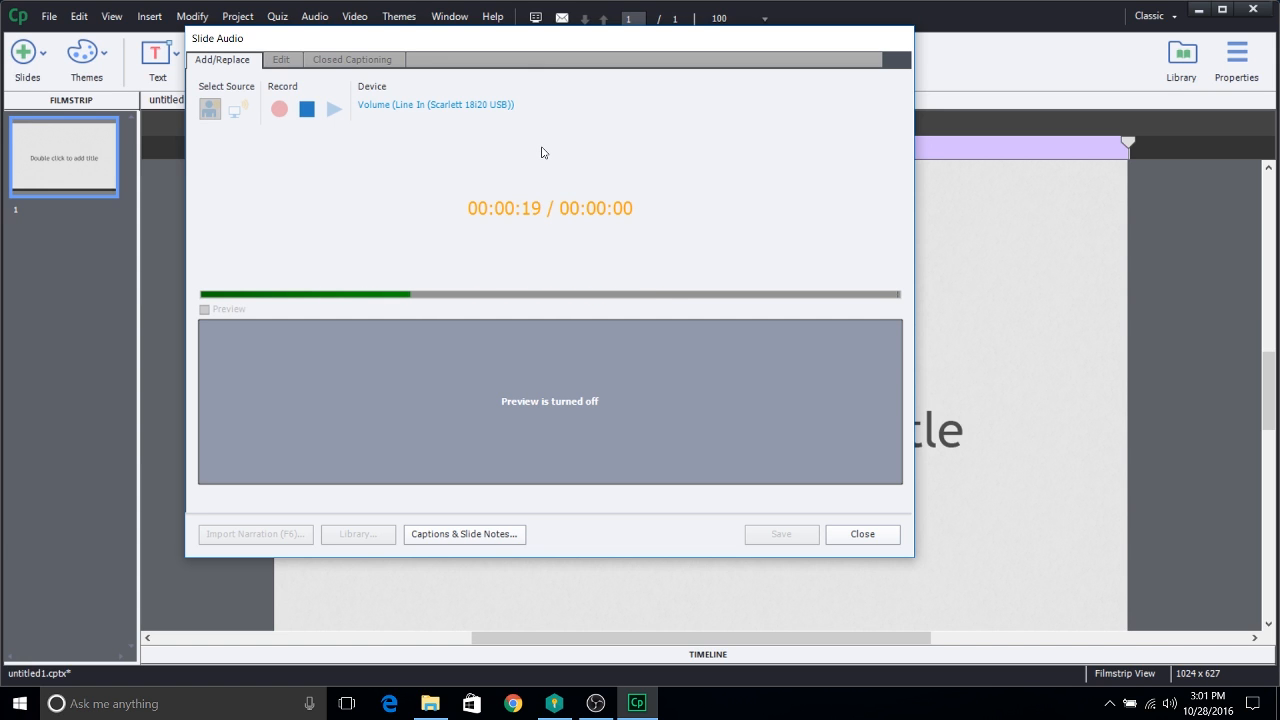
left_click(306, 110)
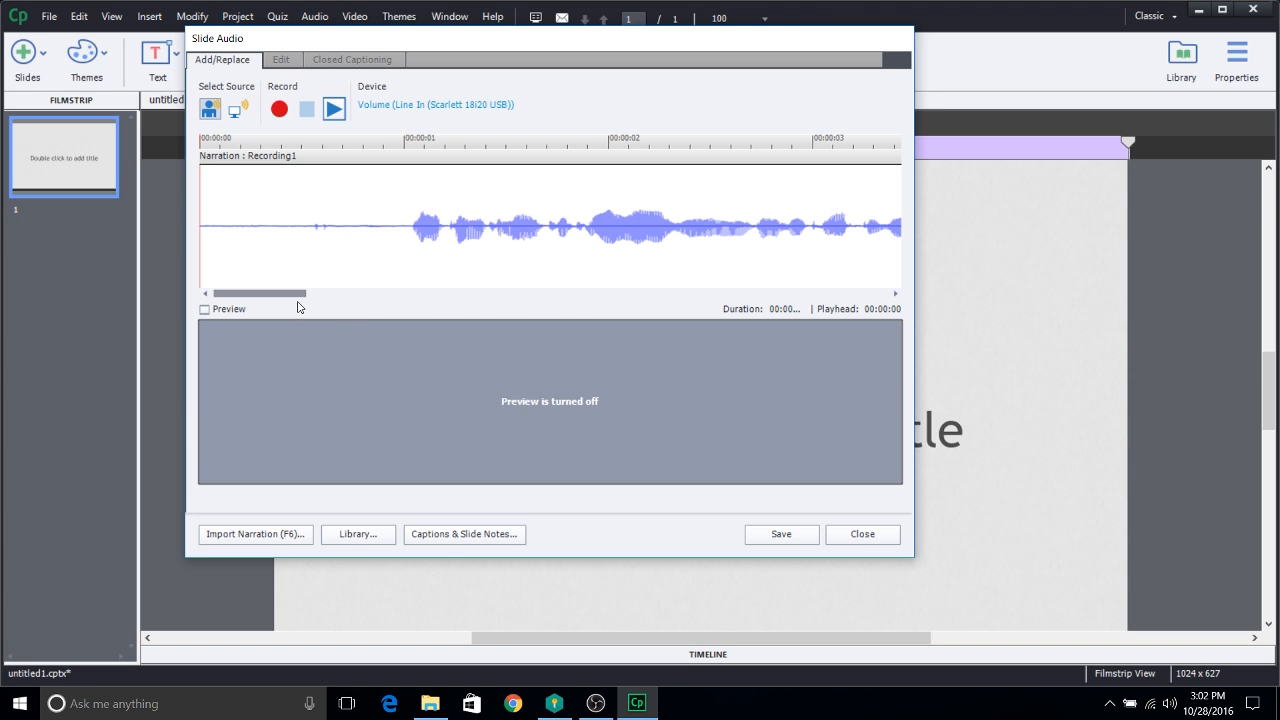
Step: Scan the recorded narration's waveform through to its end and play the recording back from the start
left_click_drag(298, 293, 743, 297)
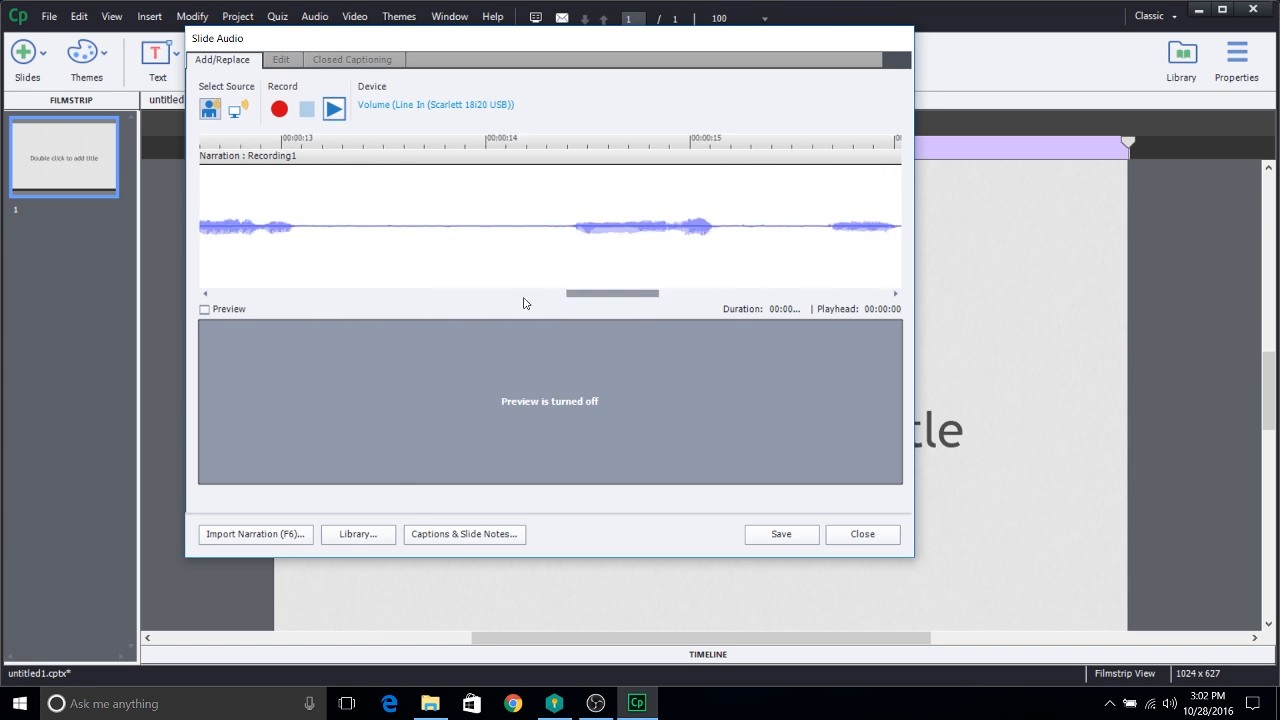
left_click_drag(524, 303, 812, 290)
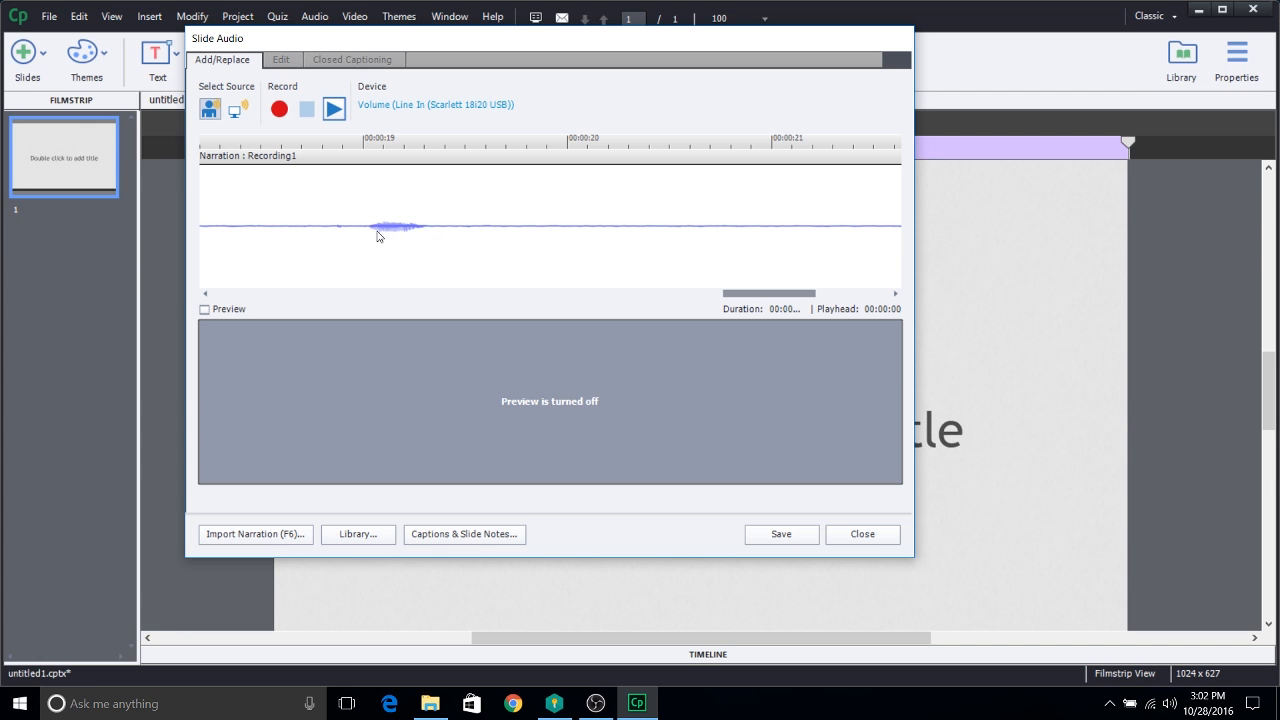
left_click_drag(857, 295, 256, 300)
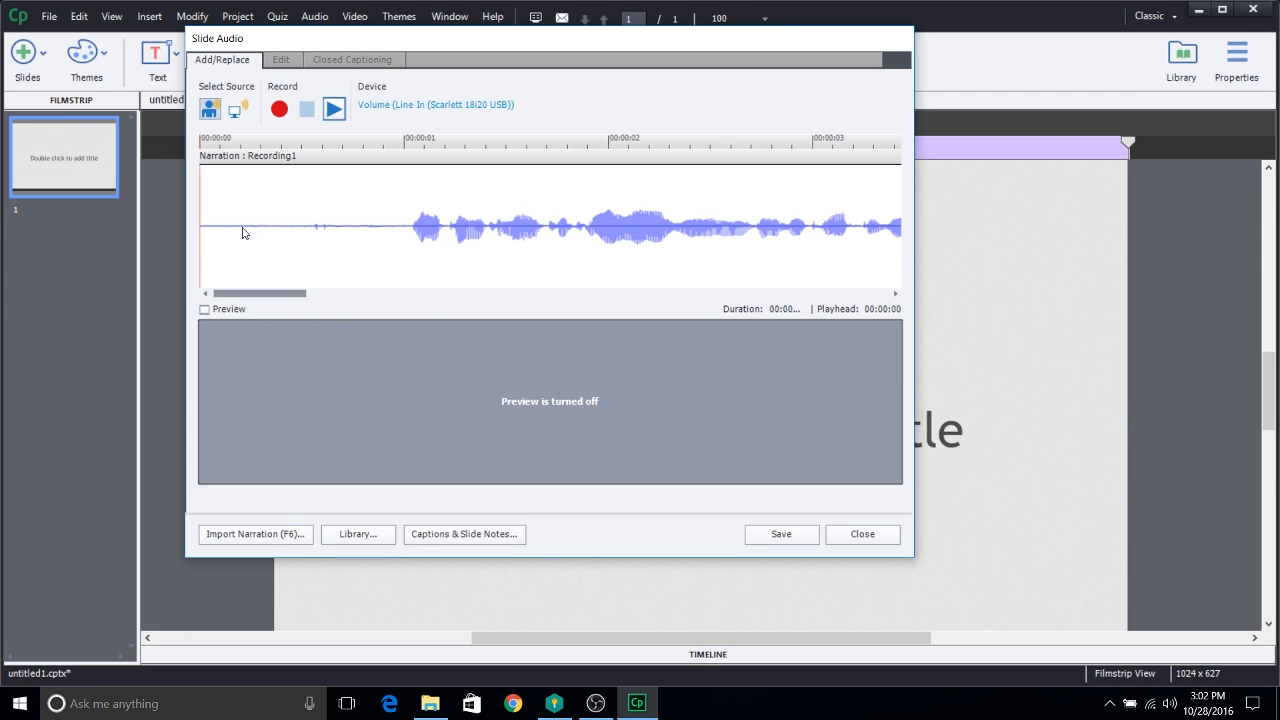
key("space")
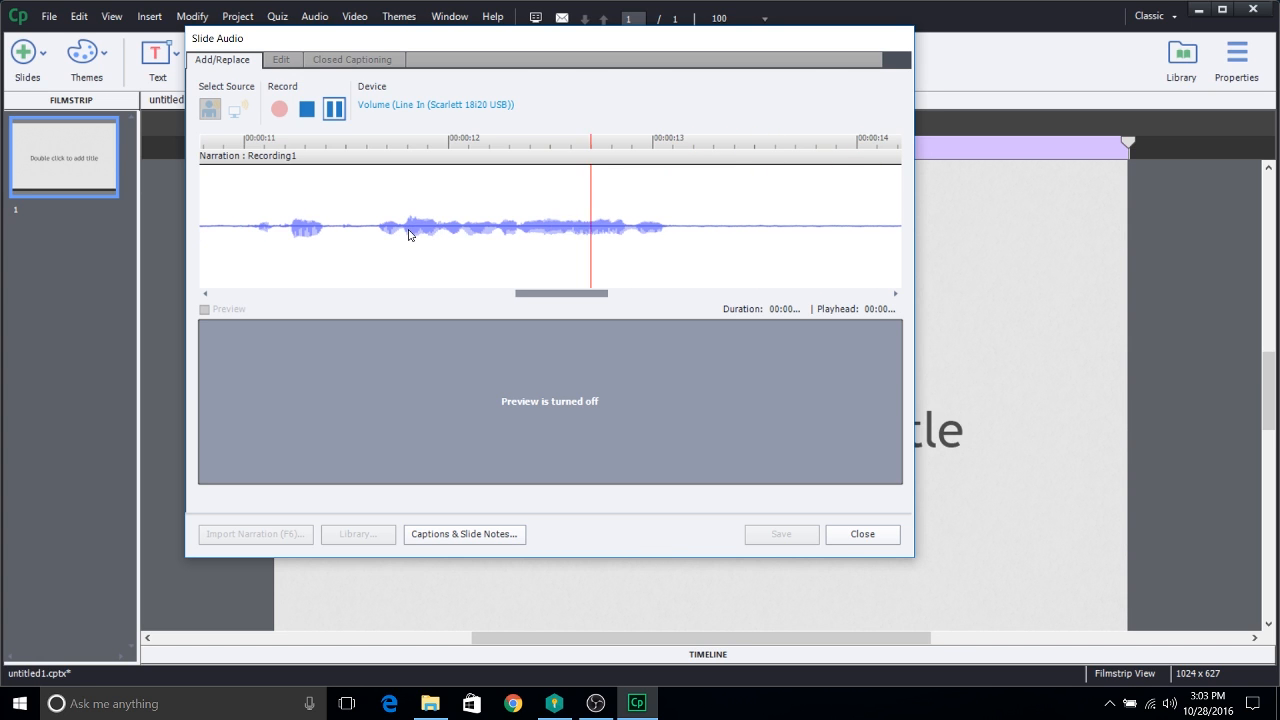
key("space")
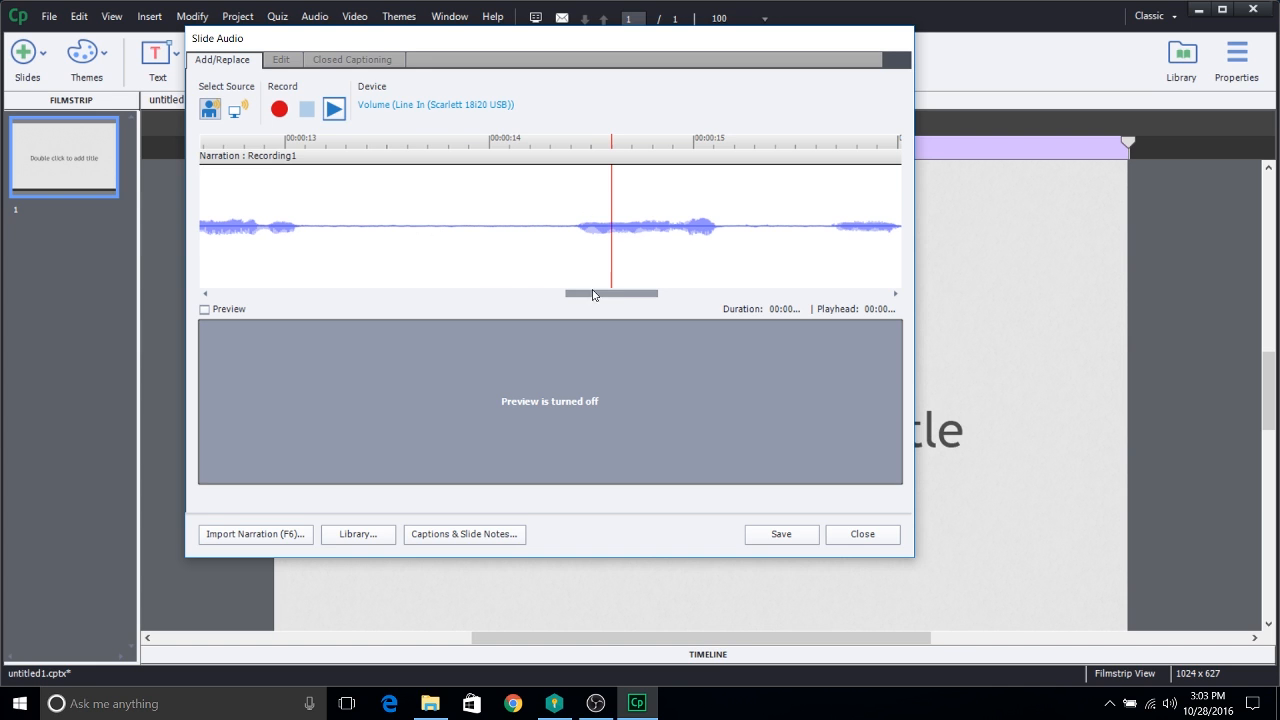
left_click_drag(596, 293, 310, 293)
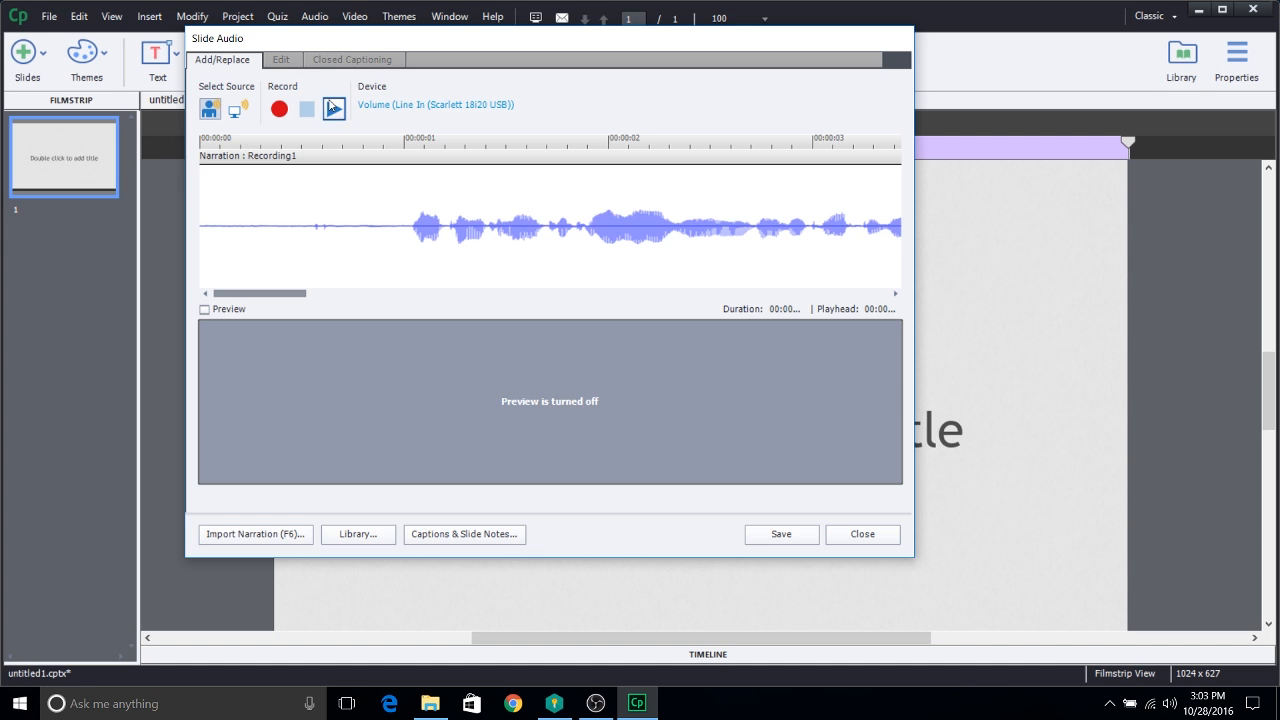
Step: Show the narration's editing tools and examine the Adjust Volume options without applying any
left_click(287, 66)
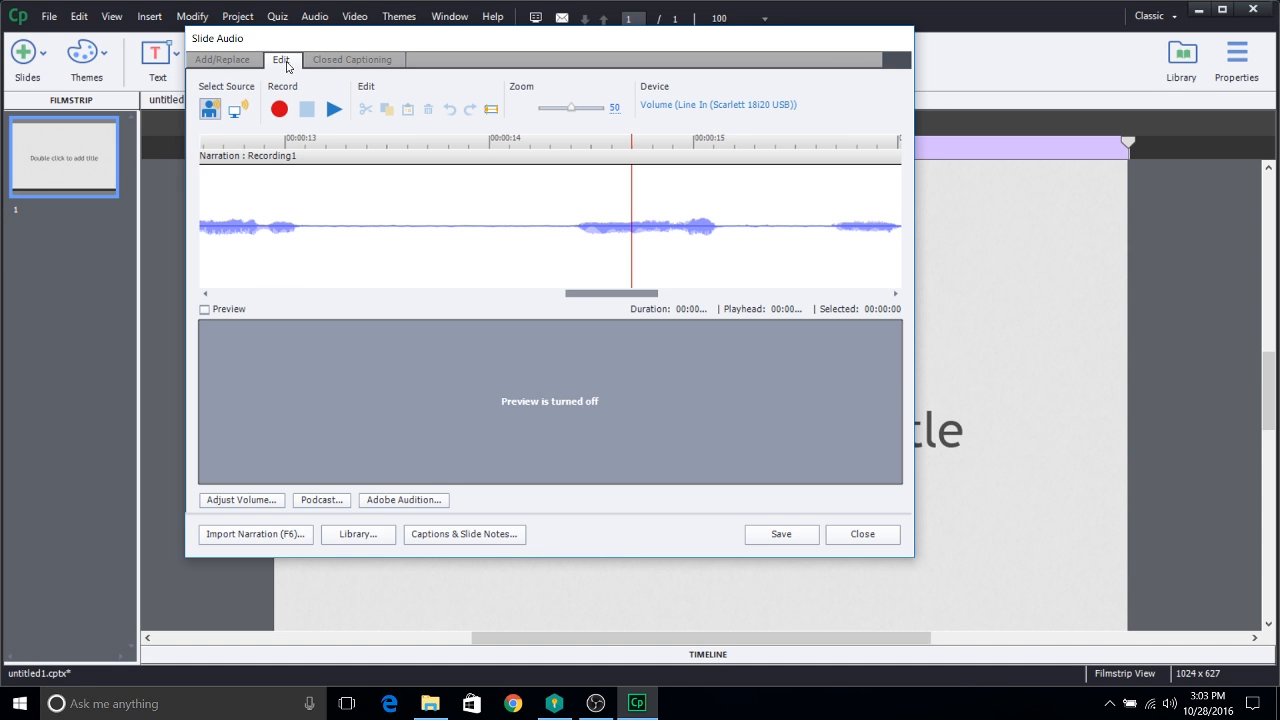
left_click(530, 215)
left_click(376, 252)
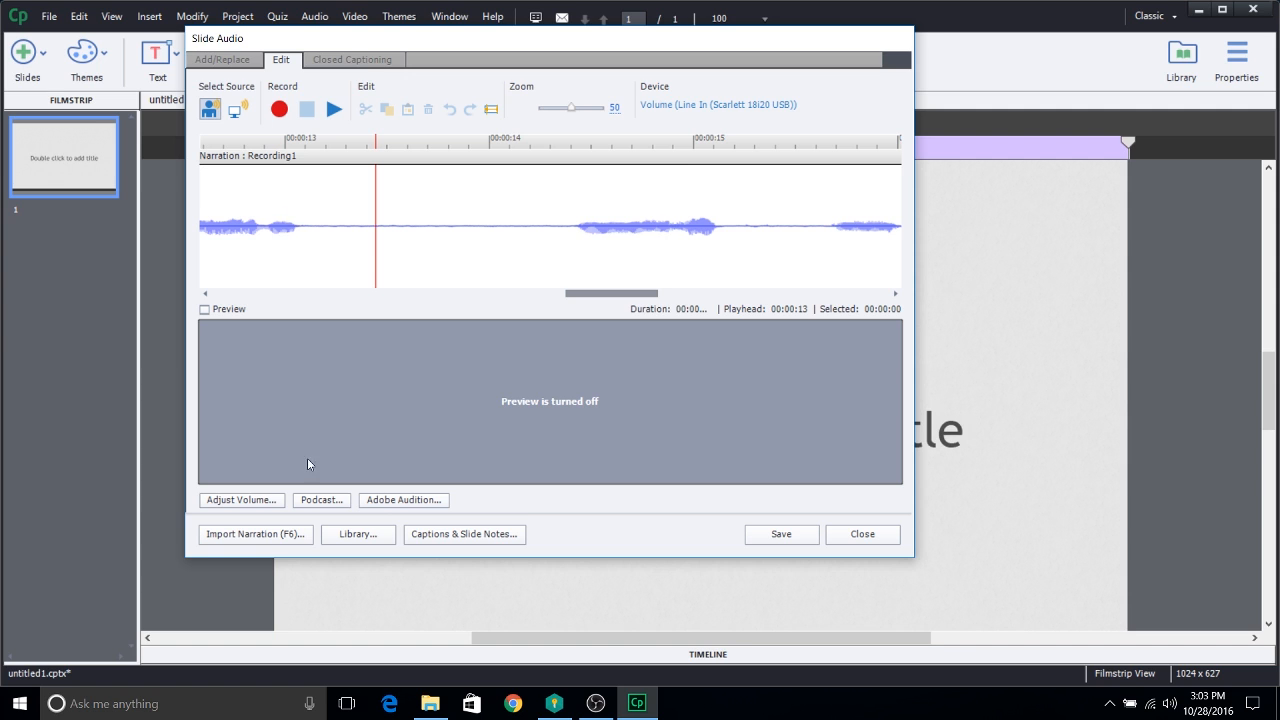
left_click(272, 500)
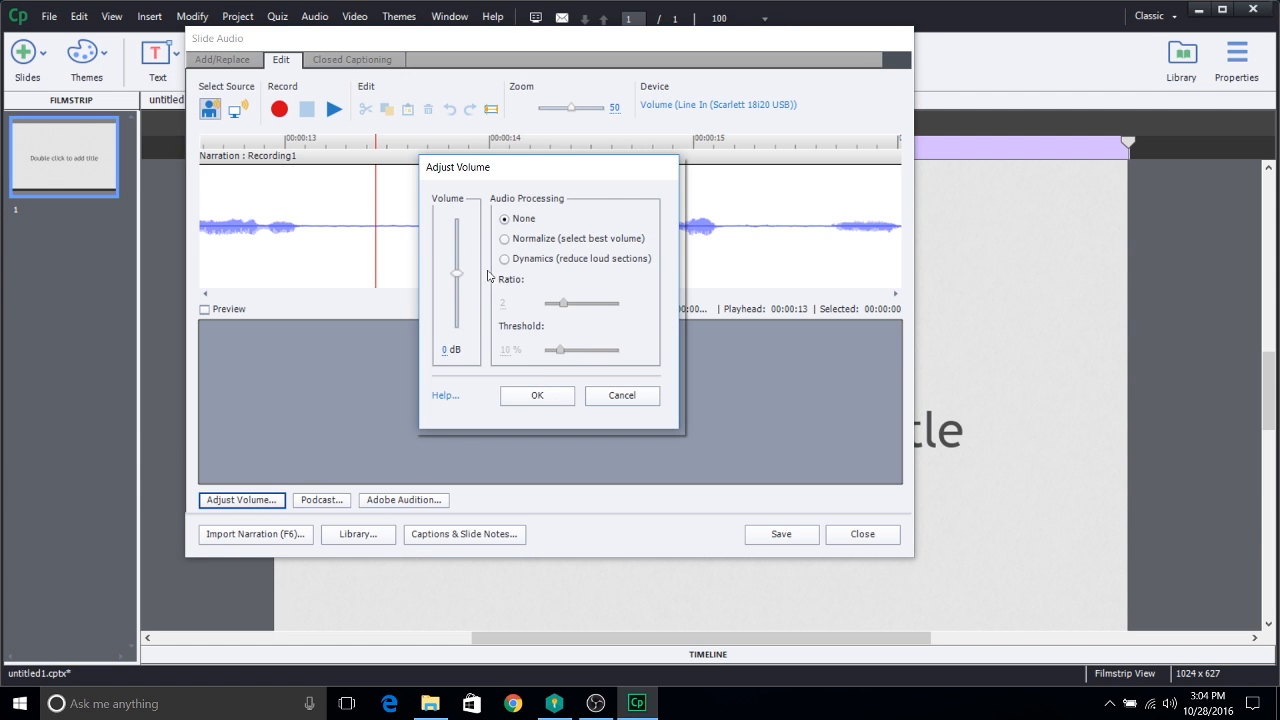
left_click(607, 396)
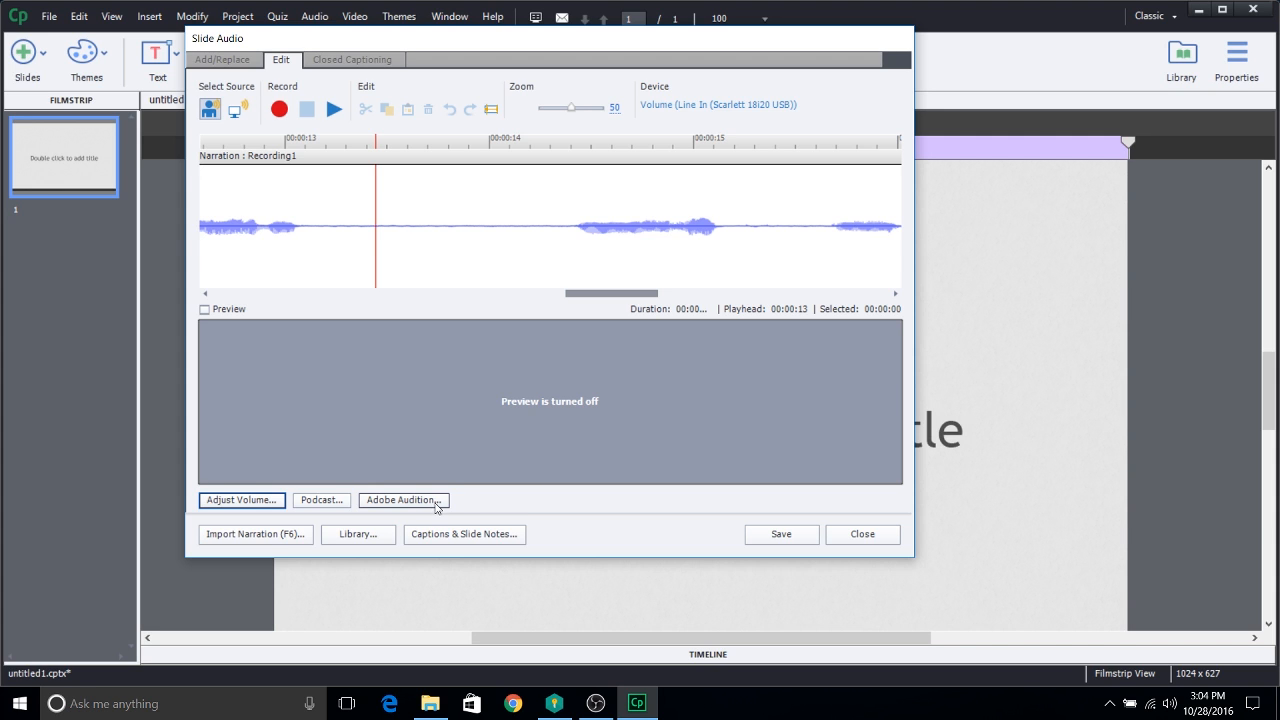
Step: Open the narration in Adobe Audition and play its first few seconds
left_click(436, 507)
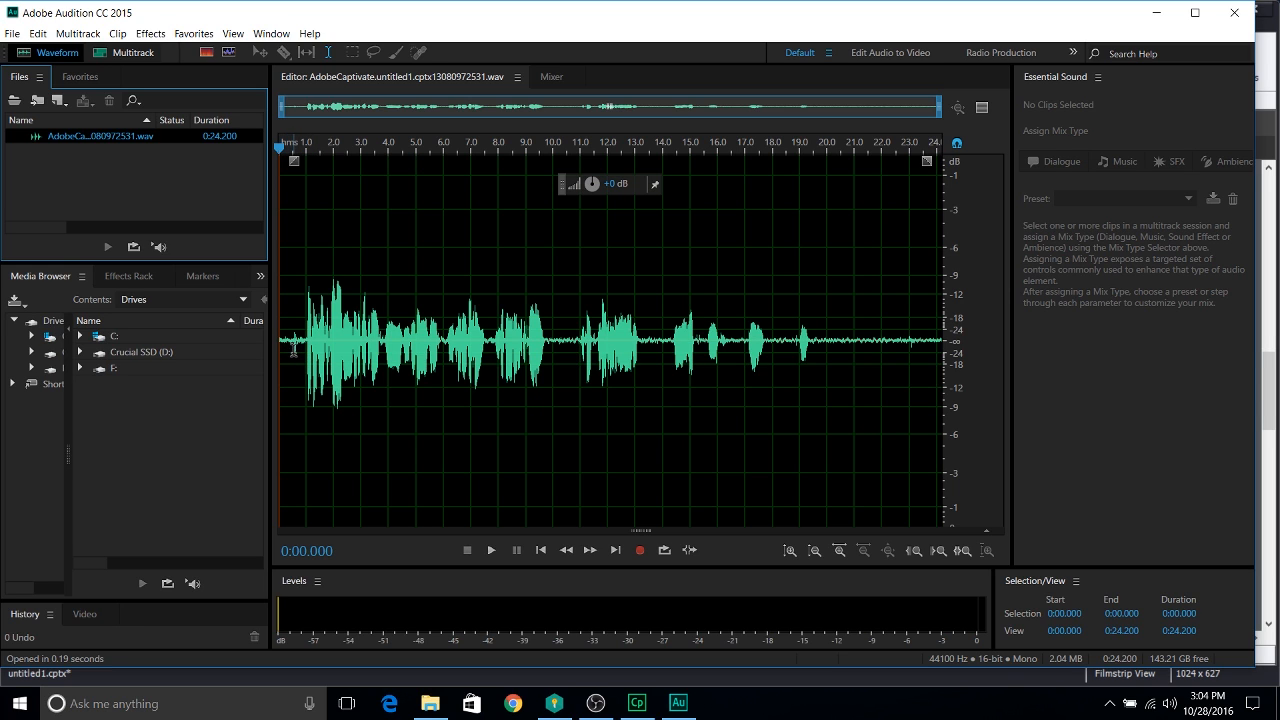
key("space")
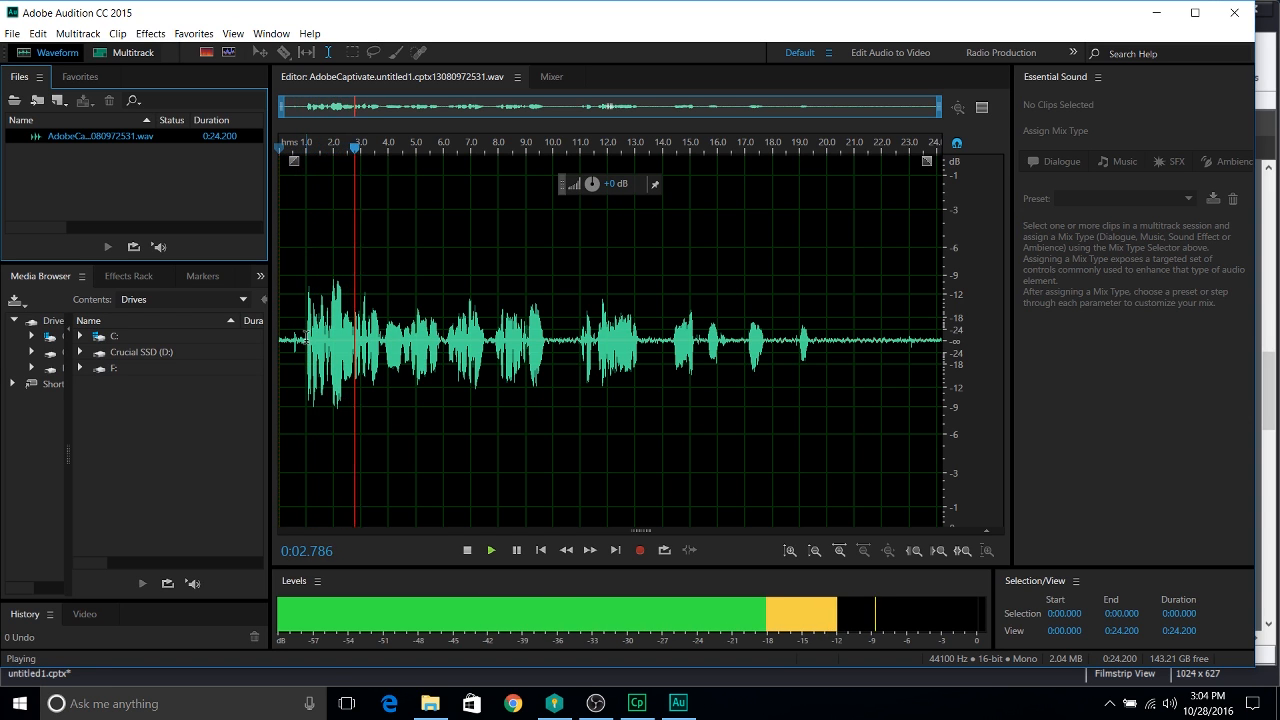
key("space")
Step: Examine the speech sections in the waveform and select the quiet first second of the narration
left_click(415, 342)
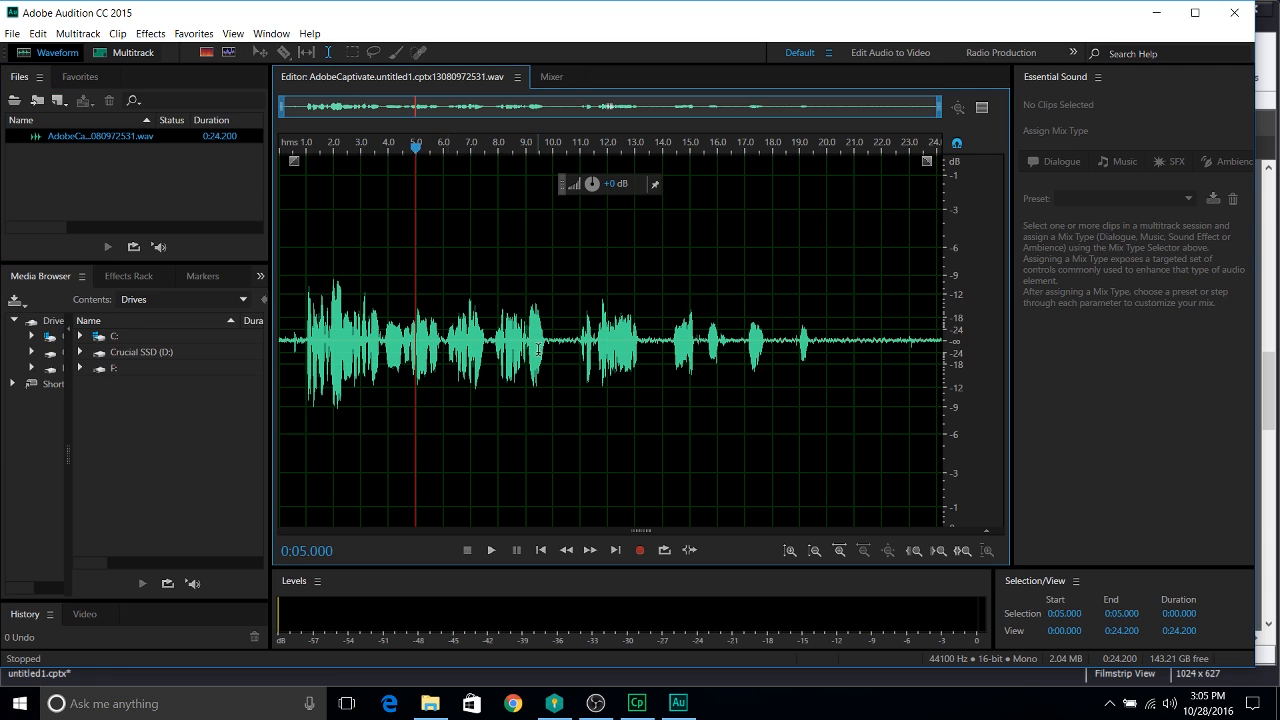
left_click(586, 348)
left_click_drag(555, 348, 414, 352)
left_click(359, 351)
left_click_drag(307, 346, 276, 350)
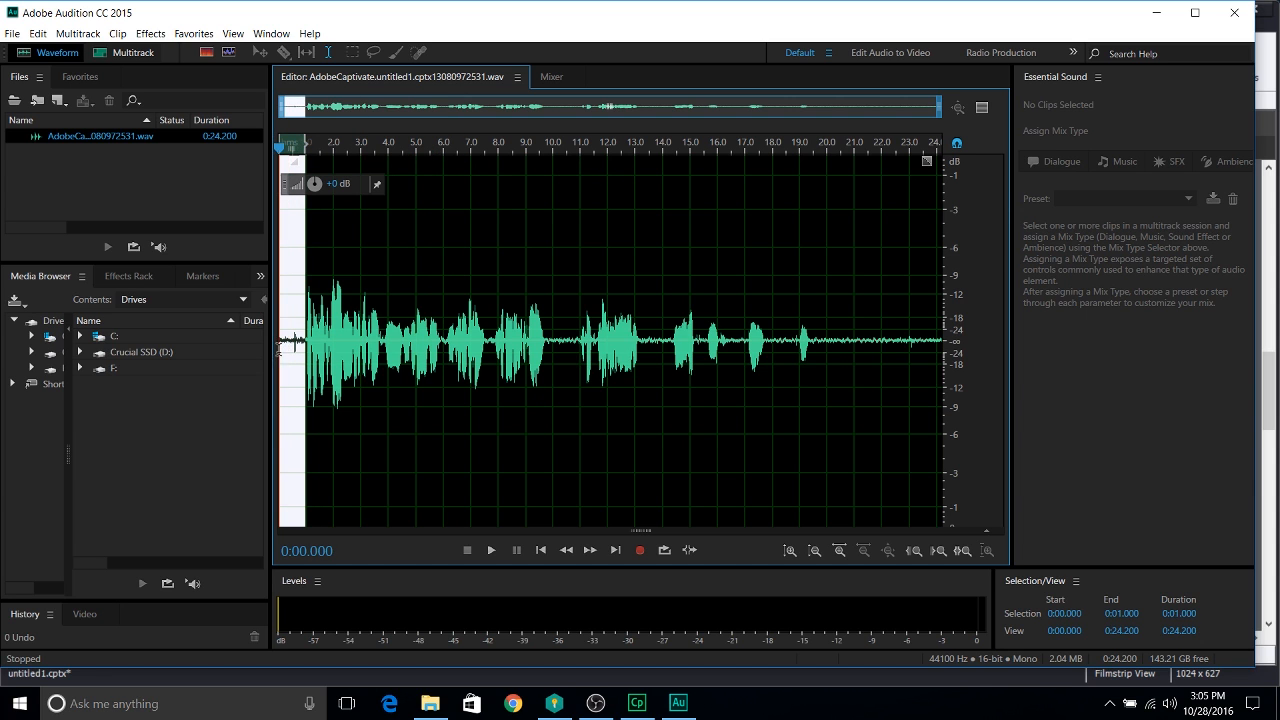
Step: Compare the later speech peaks with the background noise, selecting the silent stretch from 20 seconds to the end
left_click_drag(908, 338, 827, 348)
left_click(756, 371)
left_click(692, 369)
left_click_drag(635, 368, 608, 368)
left_click(527, 368)
left_click(757, 345)
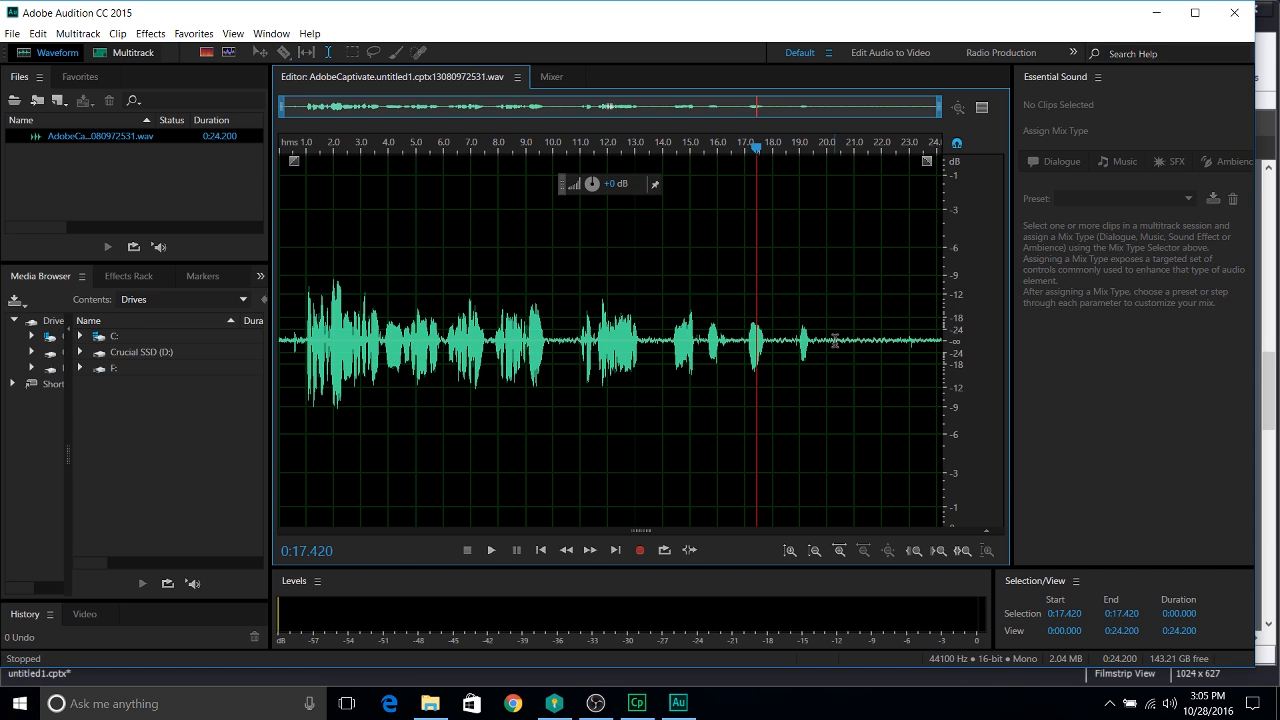
left_click_drag(832, 341, 942, 350)
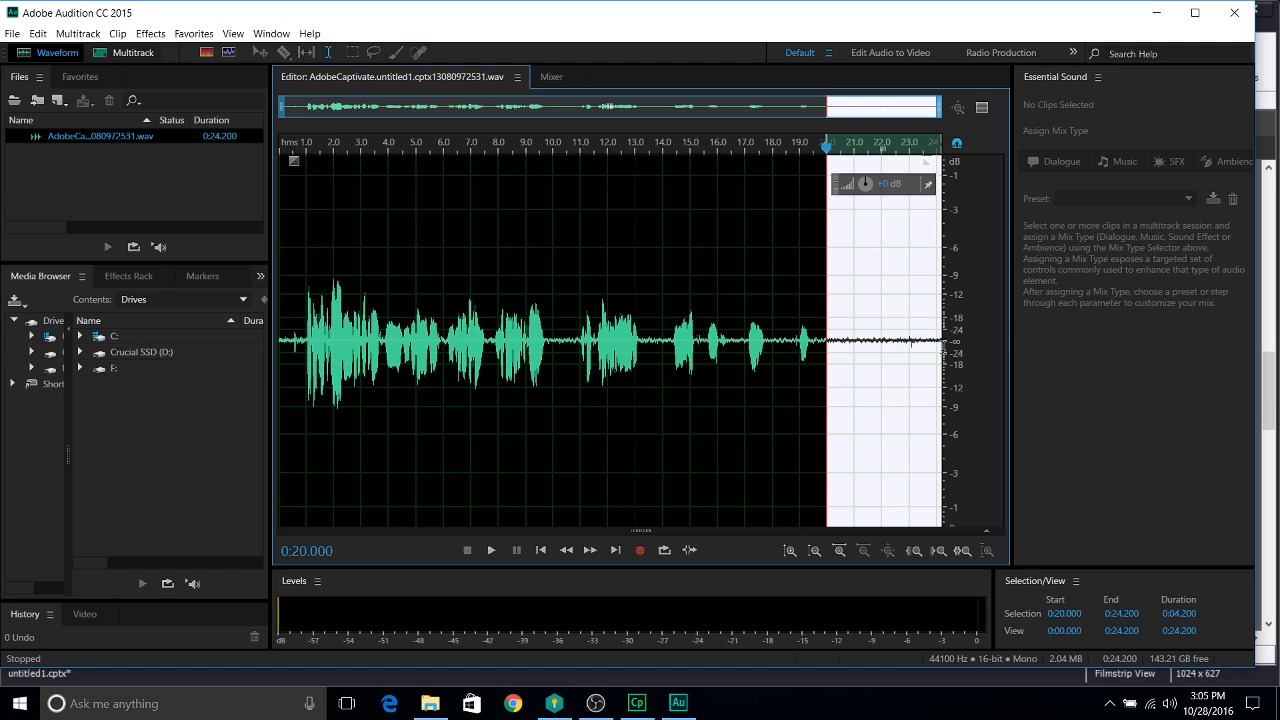
left_click(793, 335)
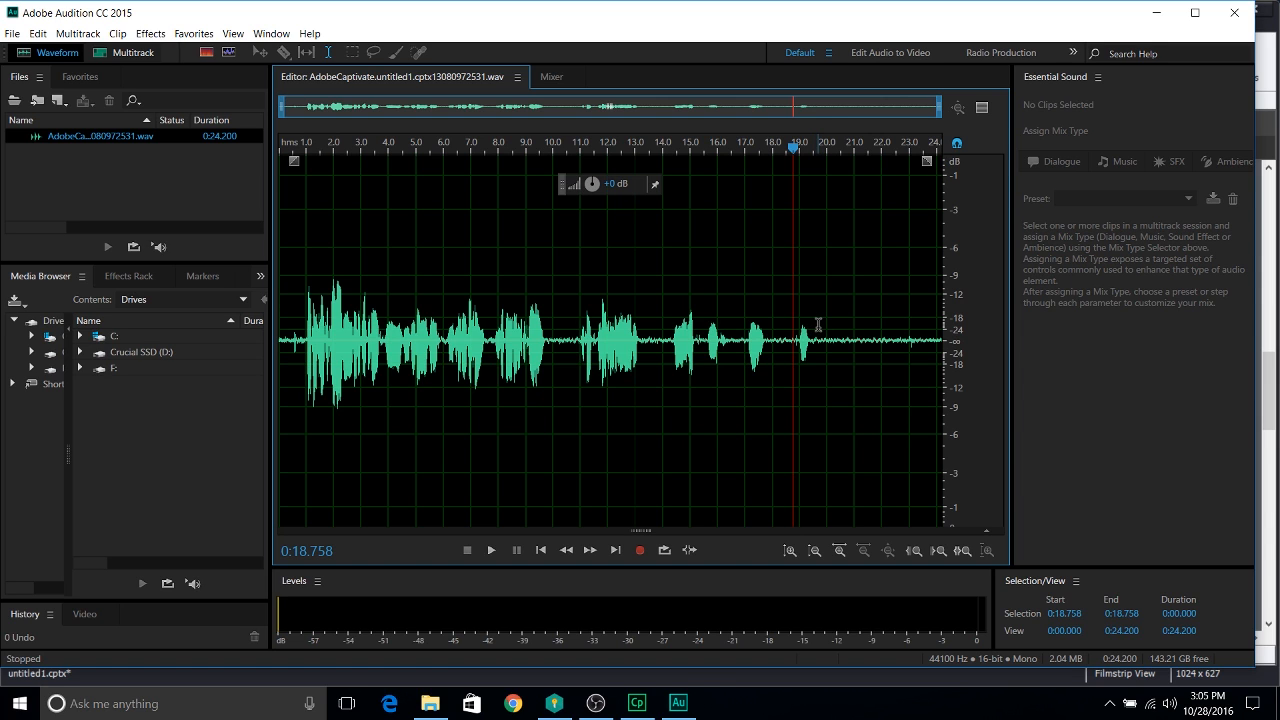
left_click_drag(825, 333, 931, 340)
left_click(626, 342)
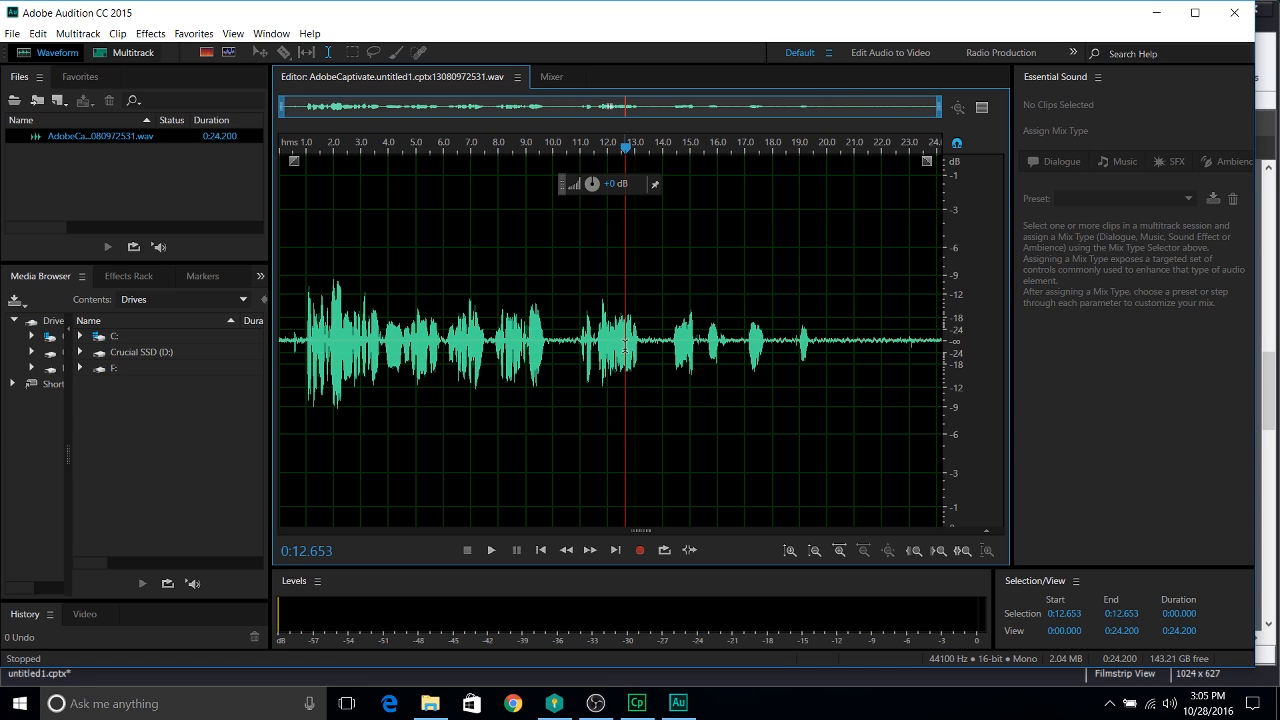
Step: Examine the background noise in the quiet stretches around 10 seconds and near 20 seconds, comparing it with the speech peaks
left_click(811, 345)
left_click(866, 346)
left_click(846, 345)
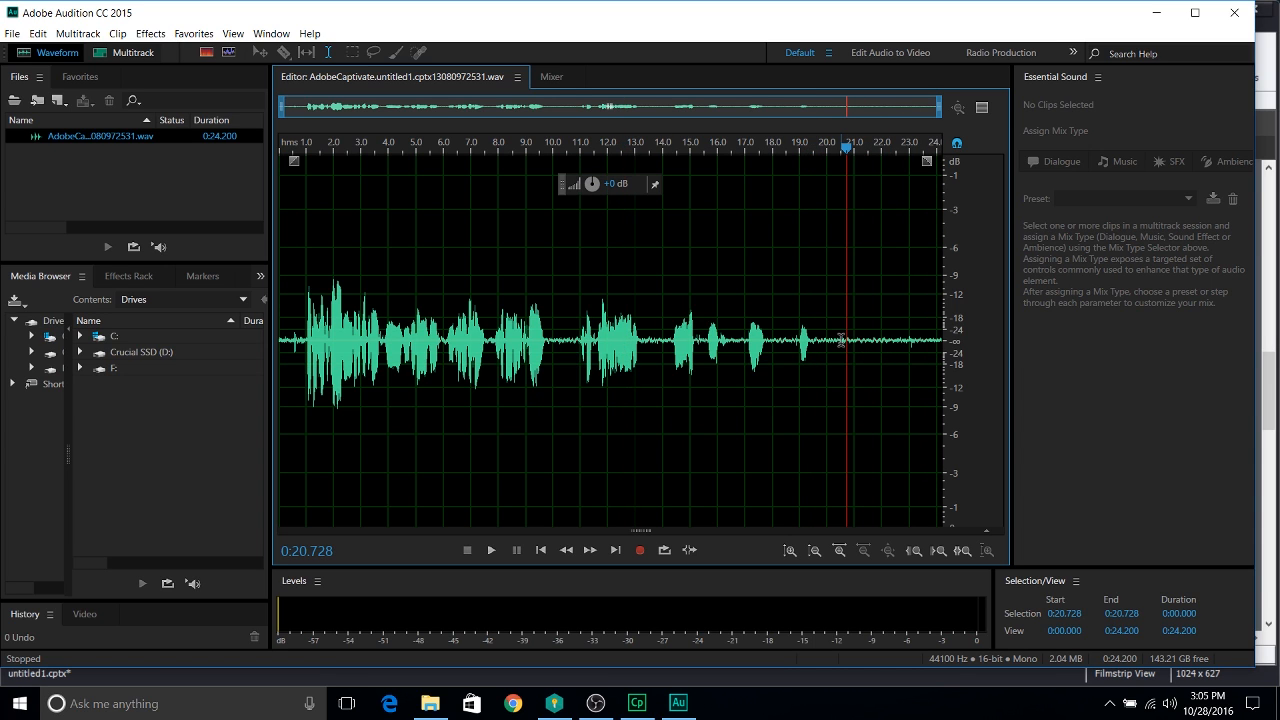
left_click(828, 346)
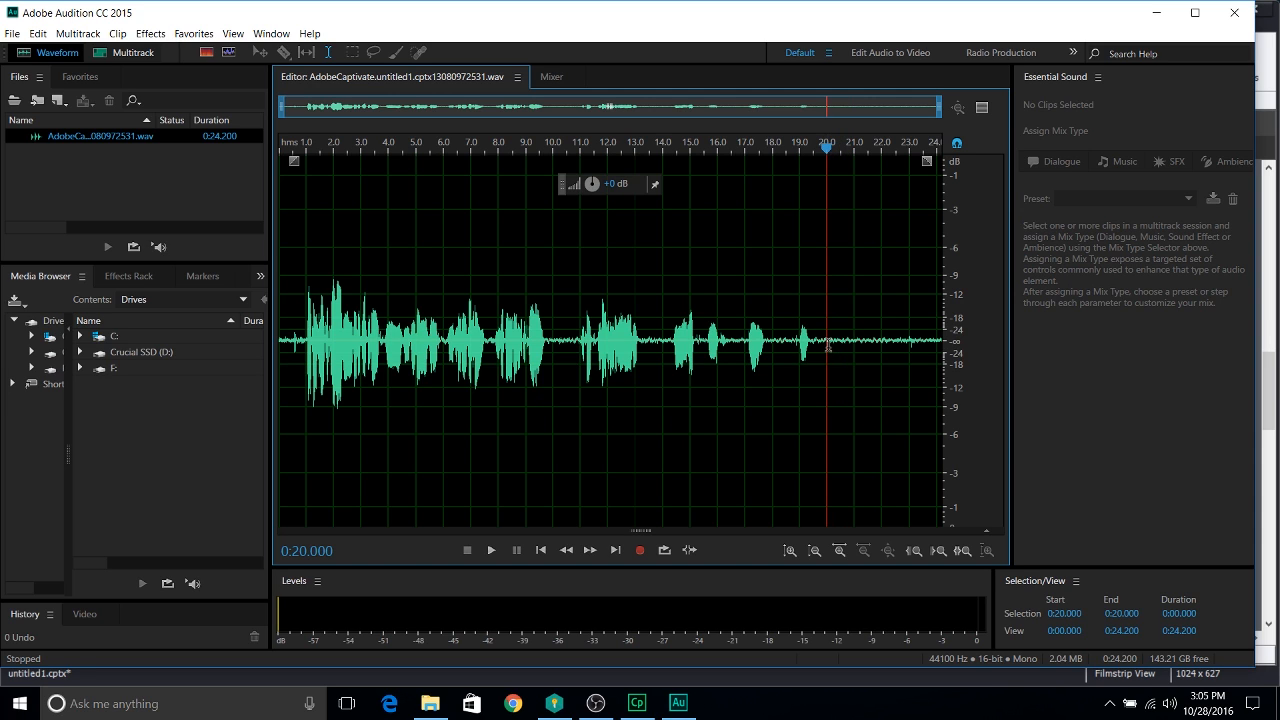
left_click(550, 341)
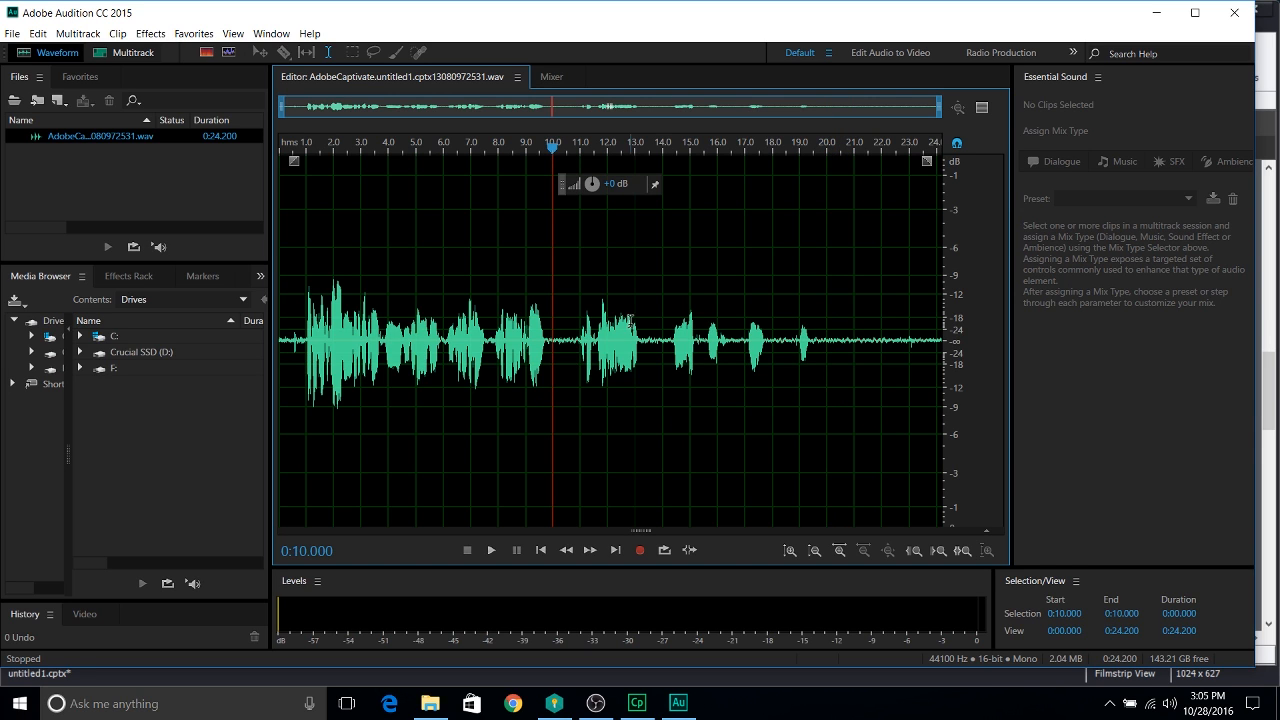
left_click(820, 344)
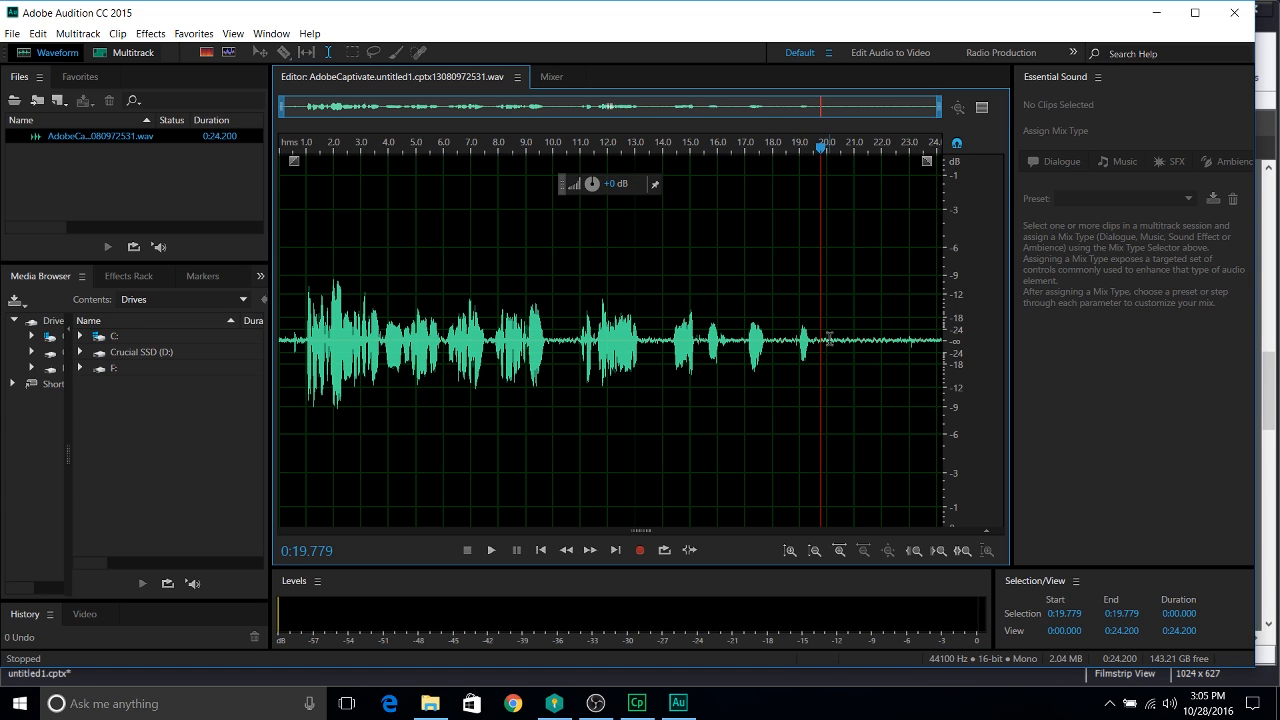
left_click(746, 148)
left_click(707, 218)
left_click(577, 240)
left_click(675, 239)
left_click_drag(735, 240, 838, 250)
left_click(840, 252)
left_click(788, 263)
left_click(719, 266)
left_click(607, 265)
left_click(773, 264)
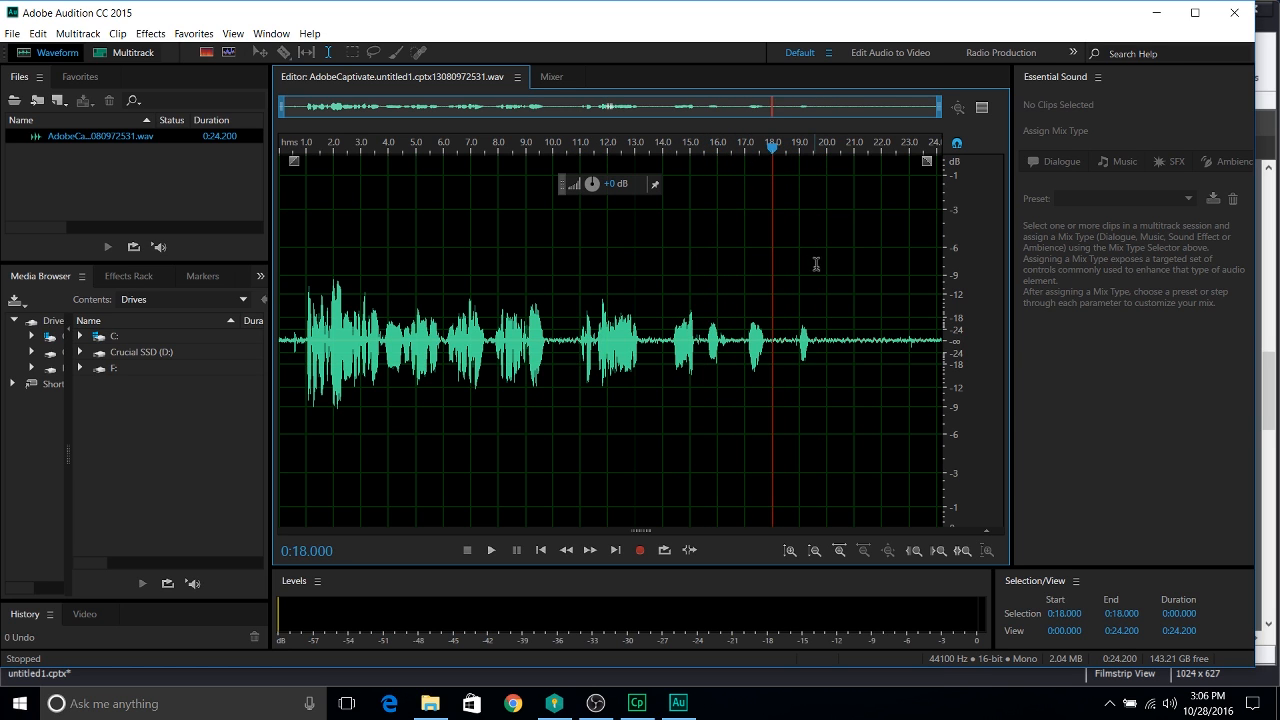
Step: Play the narration's silent ending from about 19.8 seconds to hear the background noise
left_click(816, 264)
left_click(830, 277)
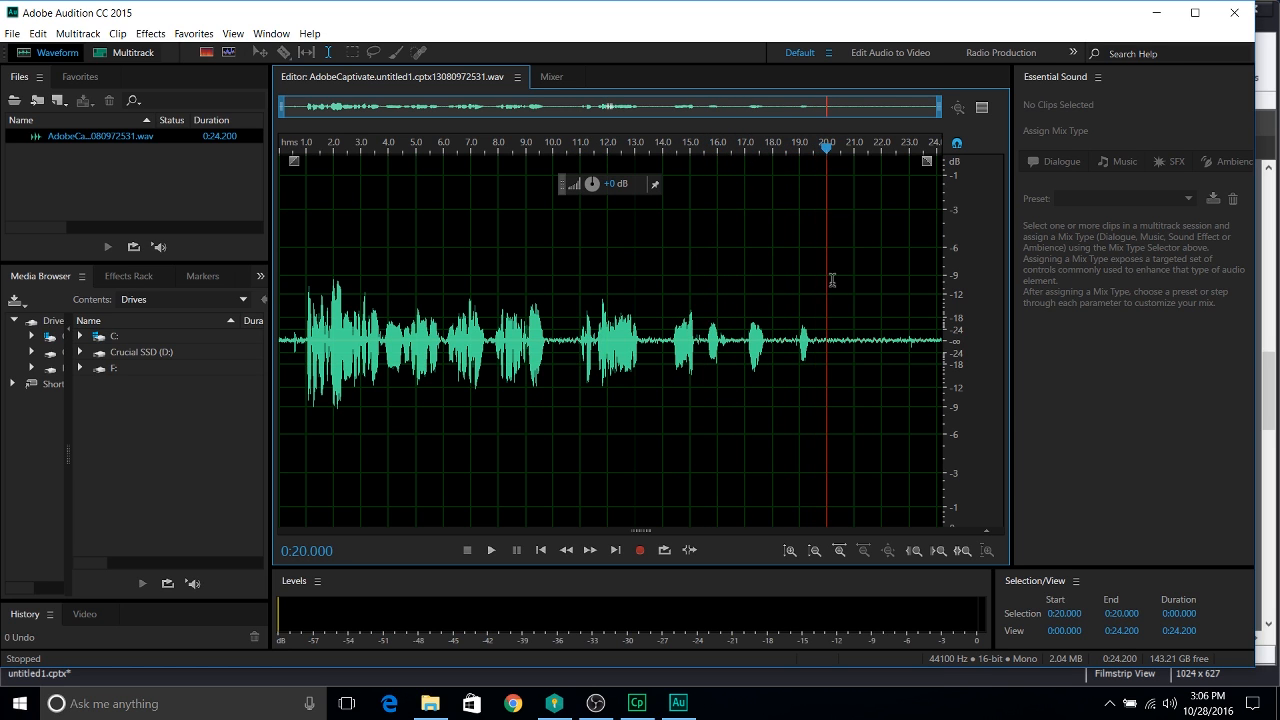
left_click(819, 341)
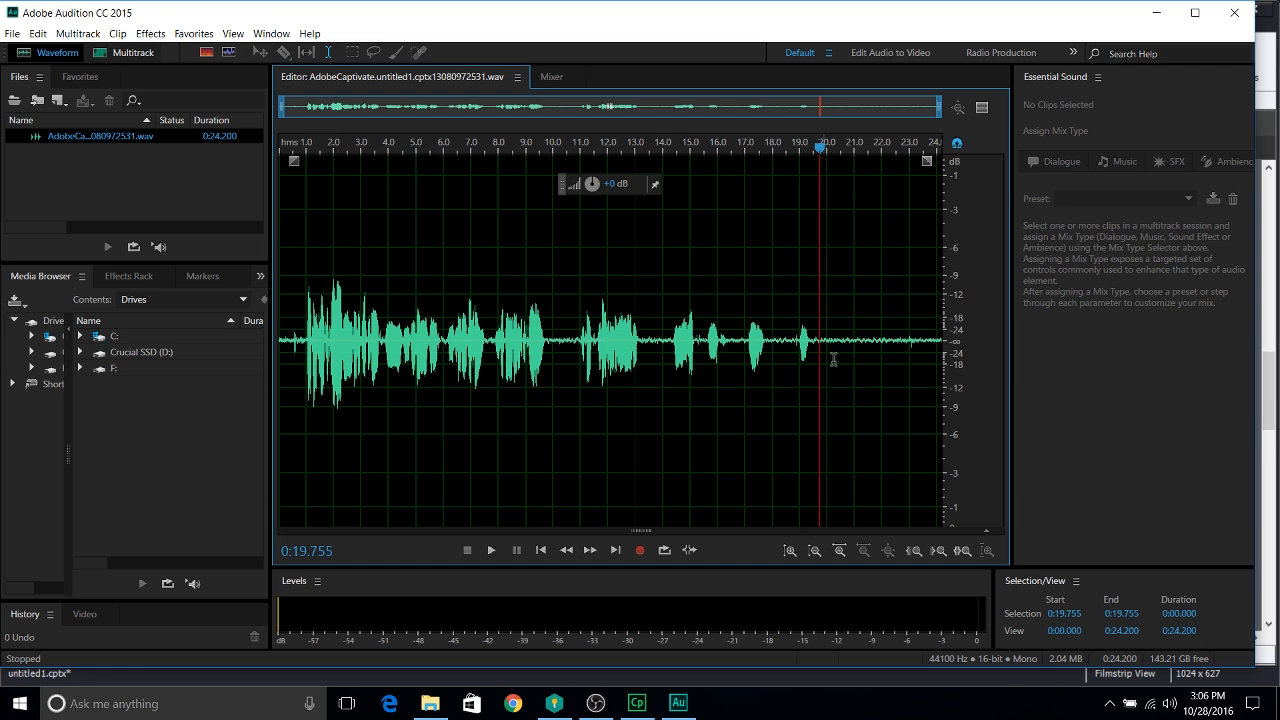
key("space")
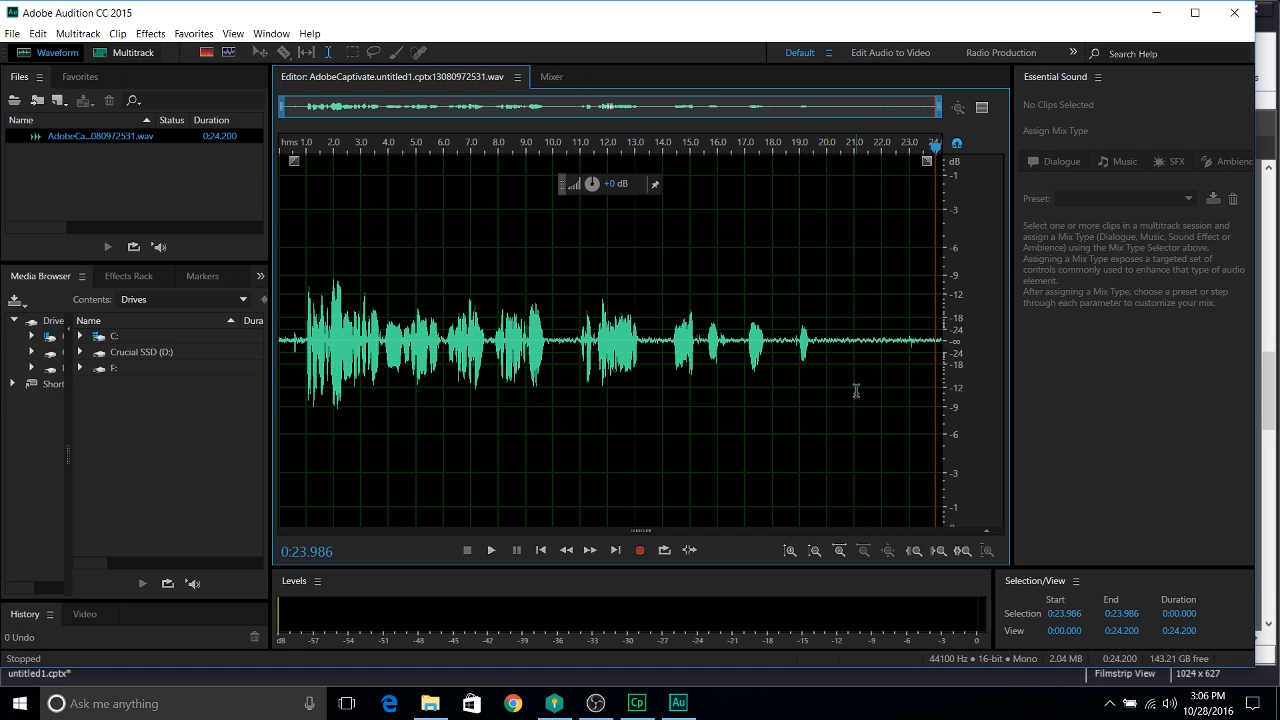
left_click(822, 342)
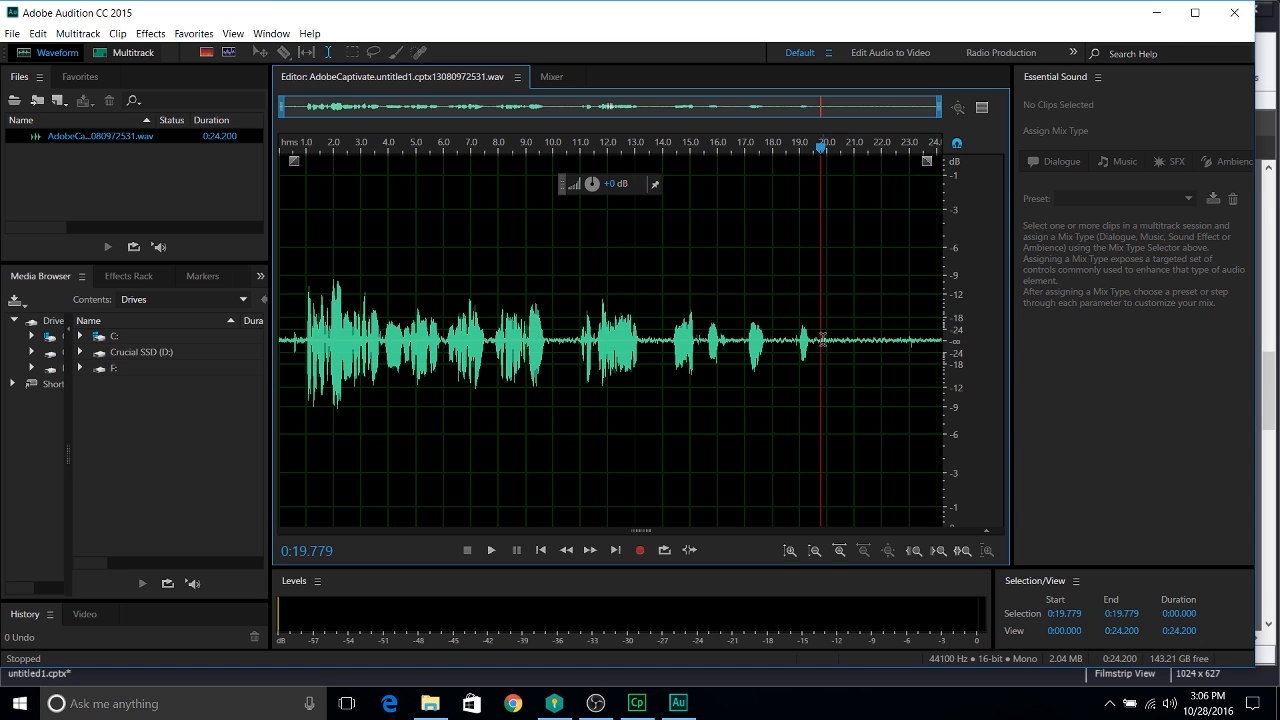
left_click(823, 340)
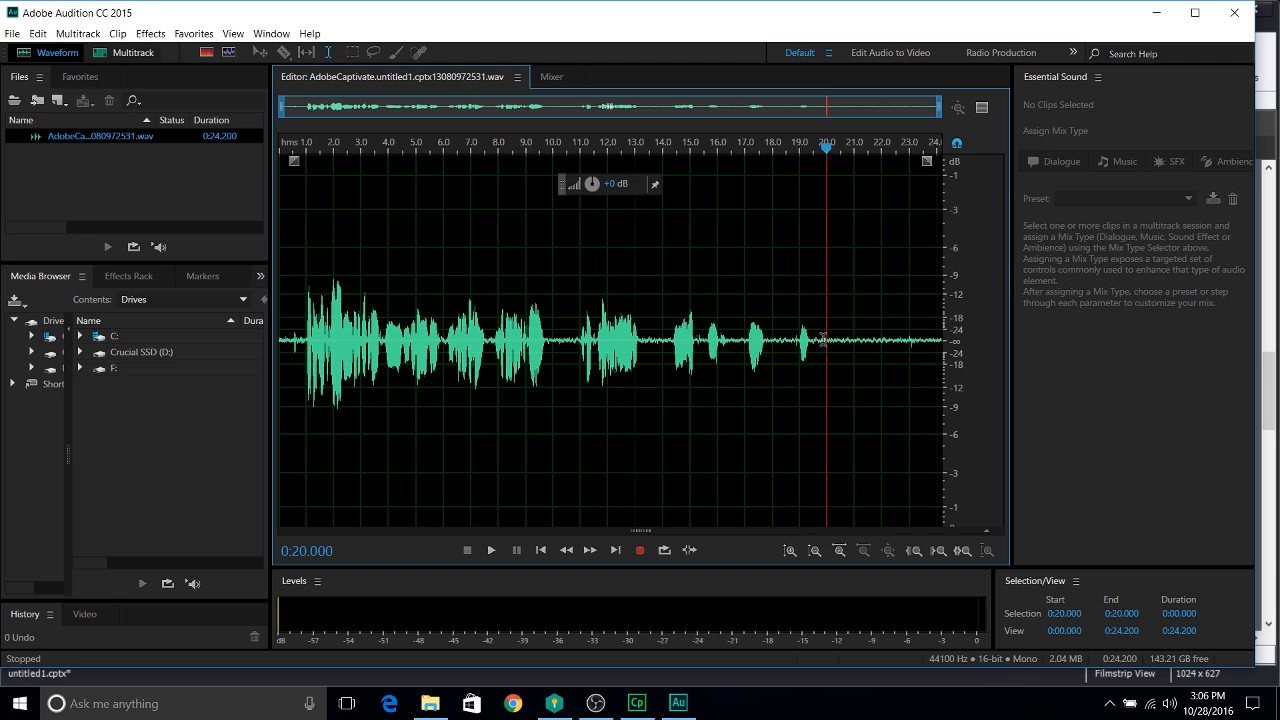
left_click_drag(825, 340, 865, 347)
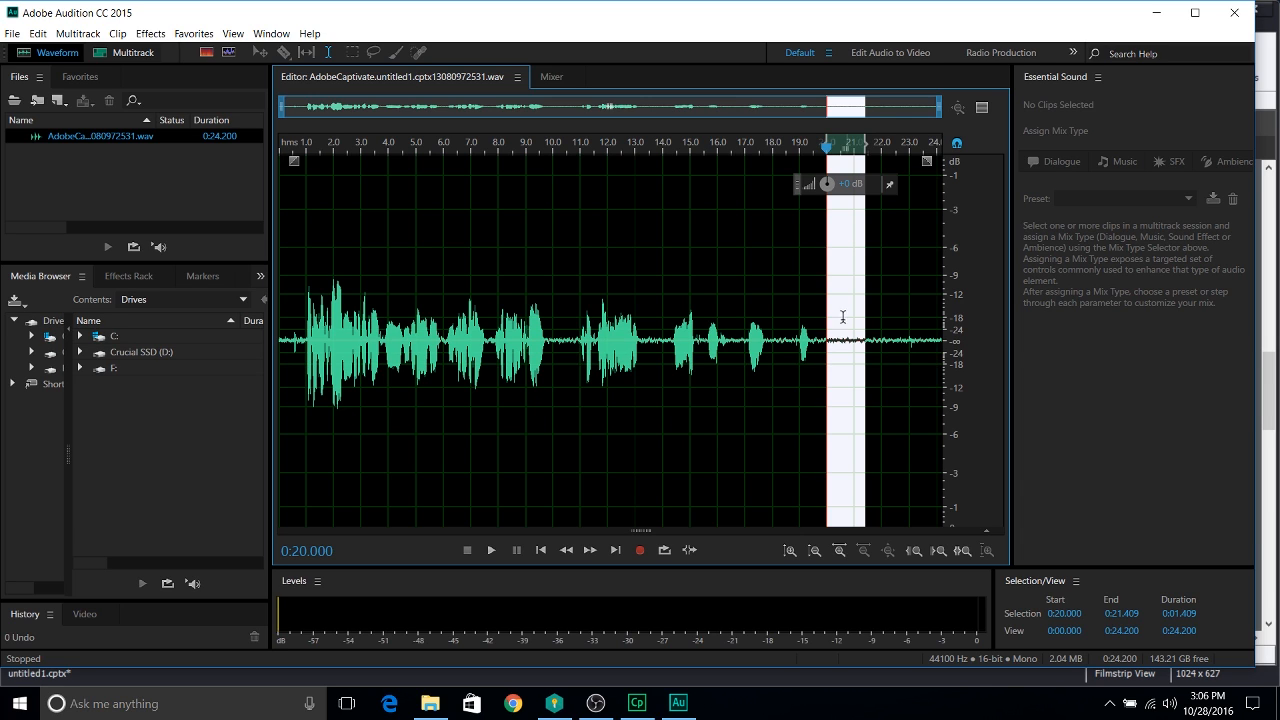
left_click(839, 322)
left_click_drag(848, 341, 878, 345)
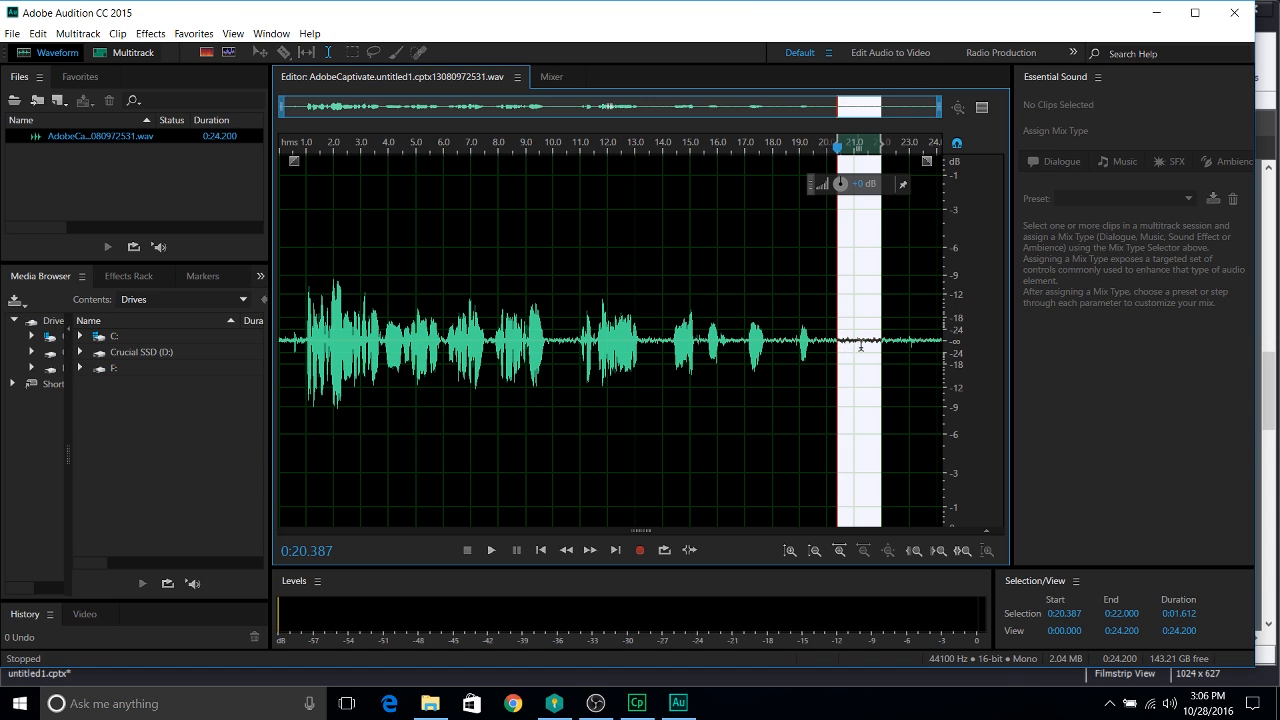
left_click(837, 346)
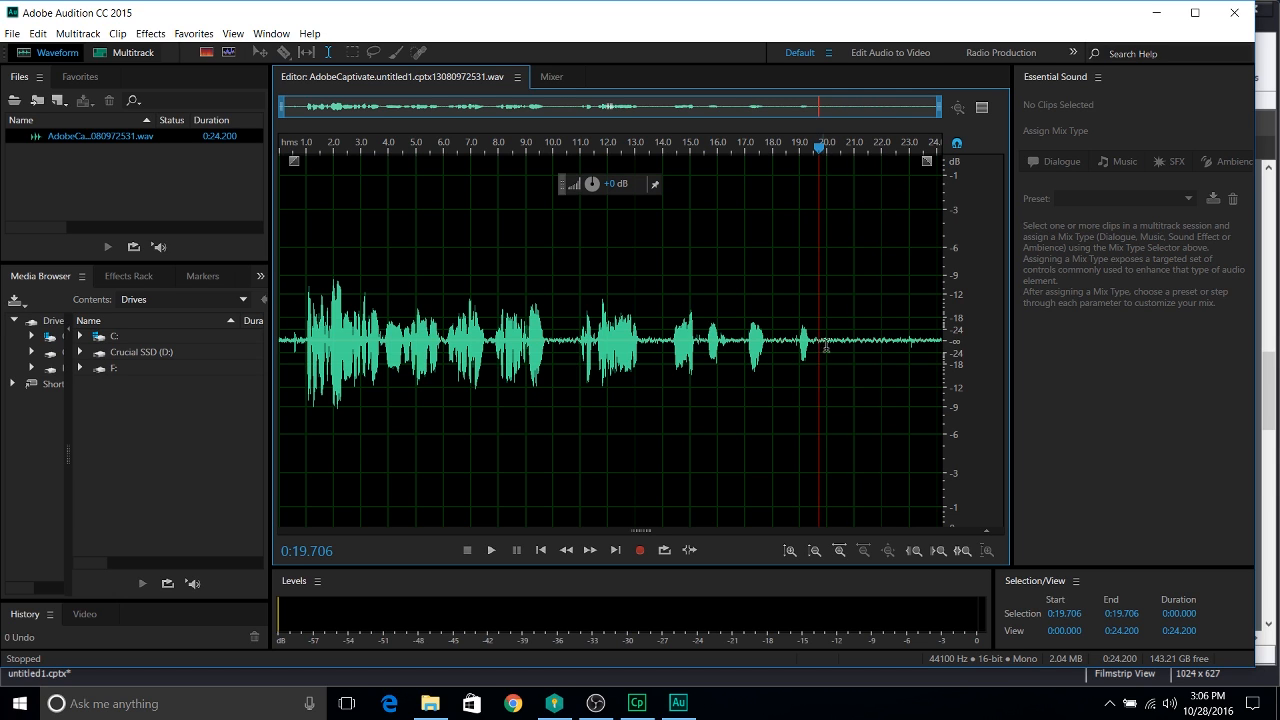
Step: Select the background noise from about 20.4 to 21.8 seconds and capture it as a noise print
left_click_drag(836, 346, 875, 352)
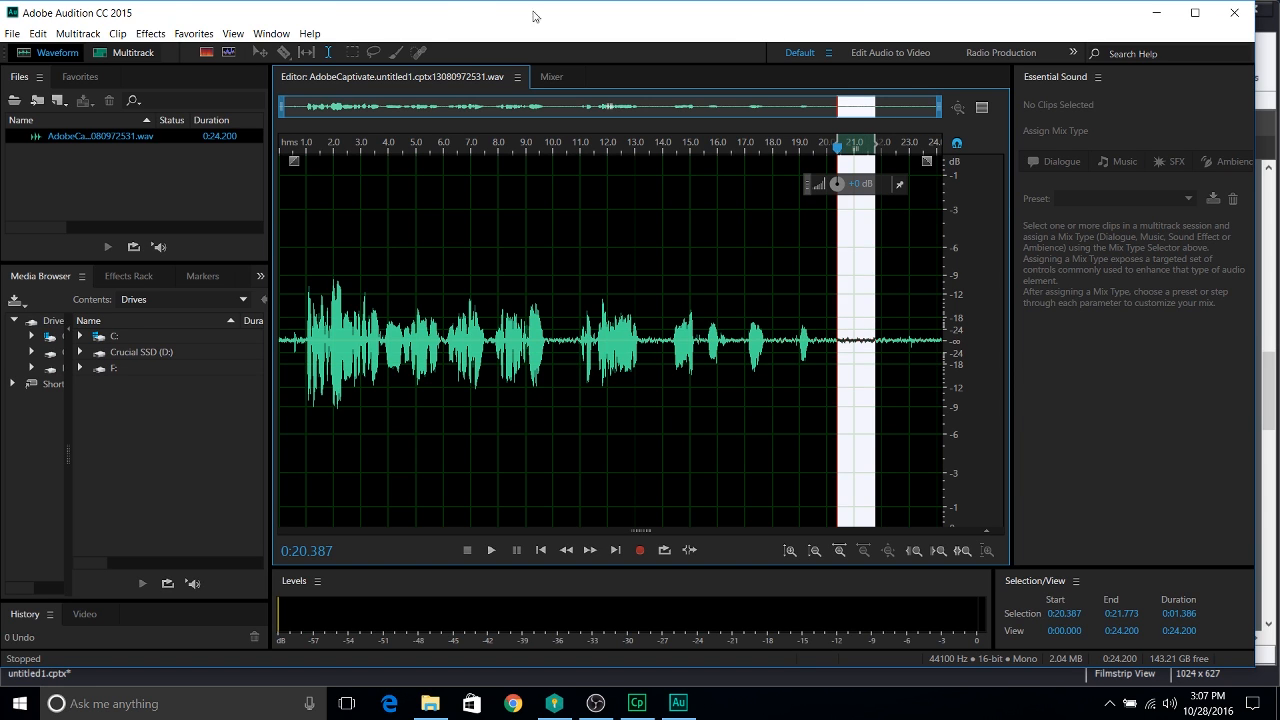
left_click(147, 35)
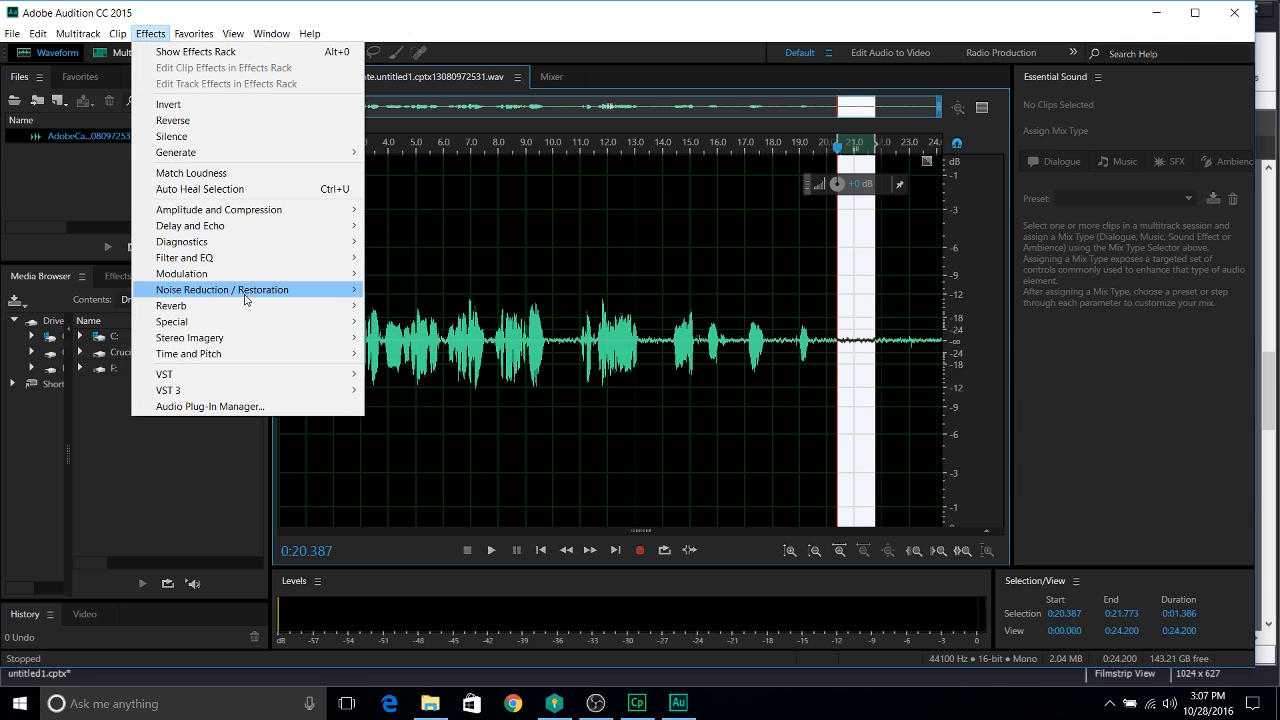
mouse_move(245, 299)
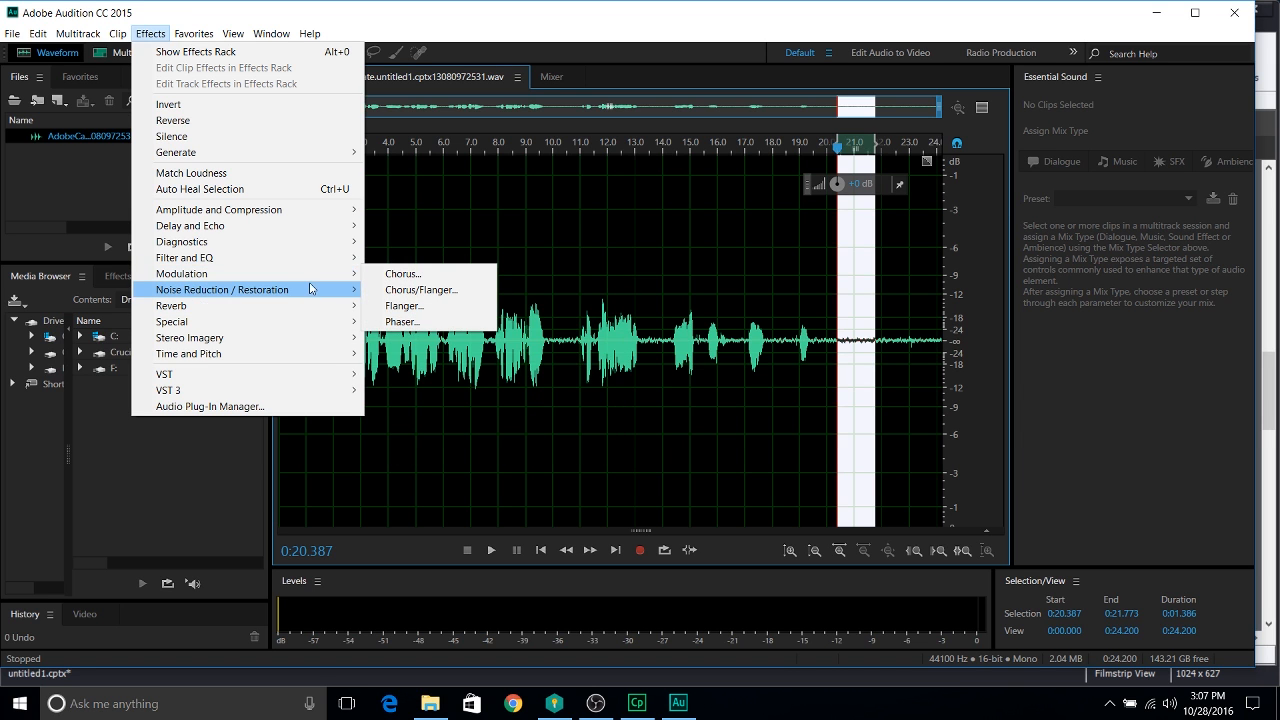
mouse_move(318, 290)
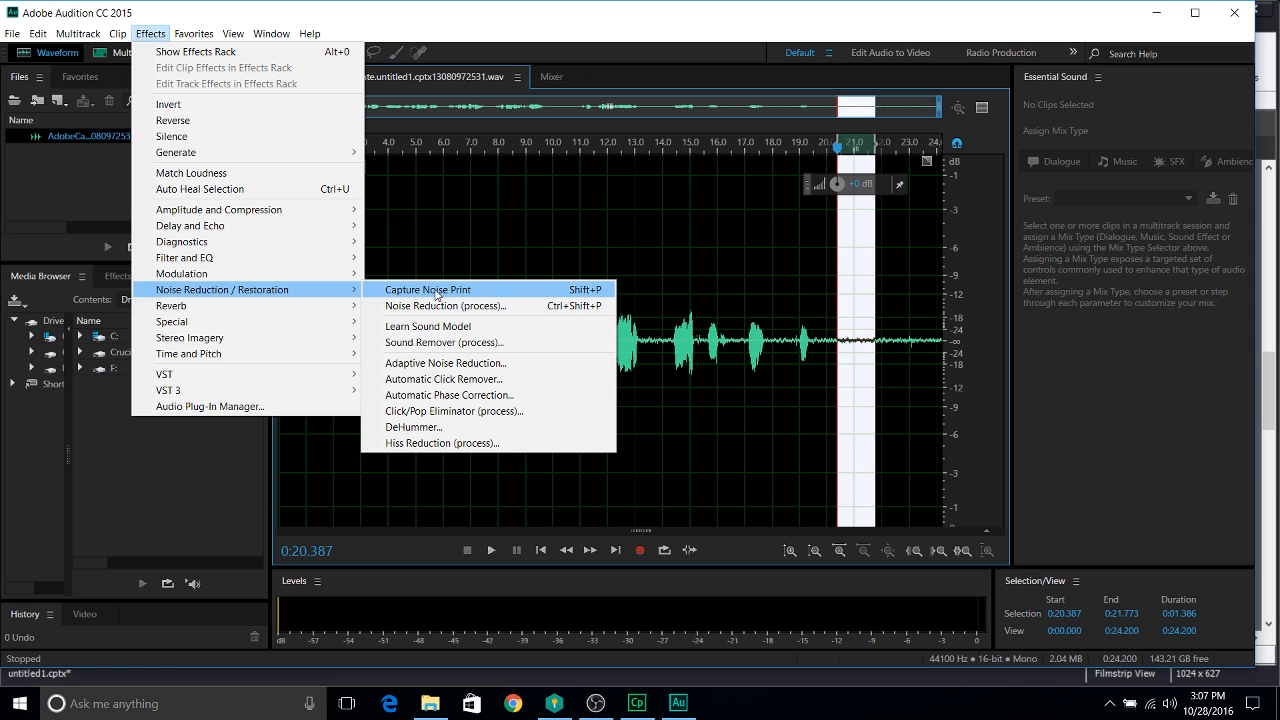
left_click(436, 292)
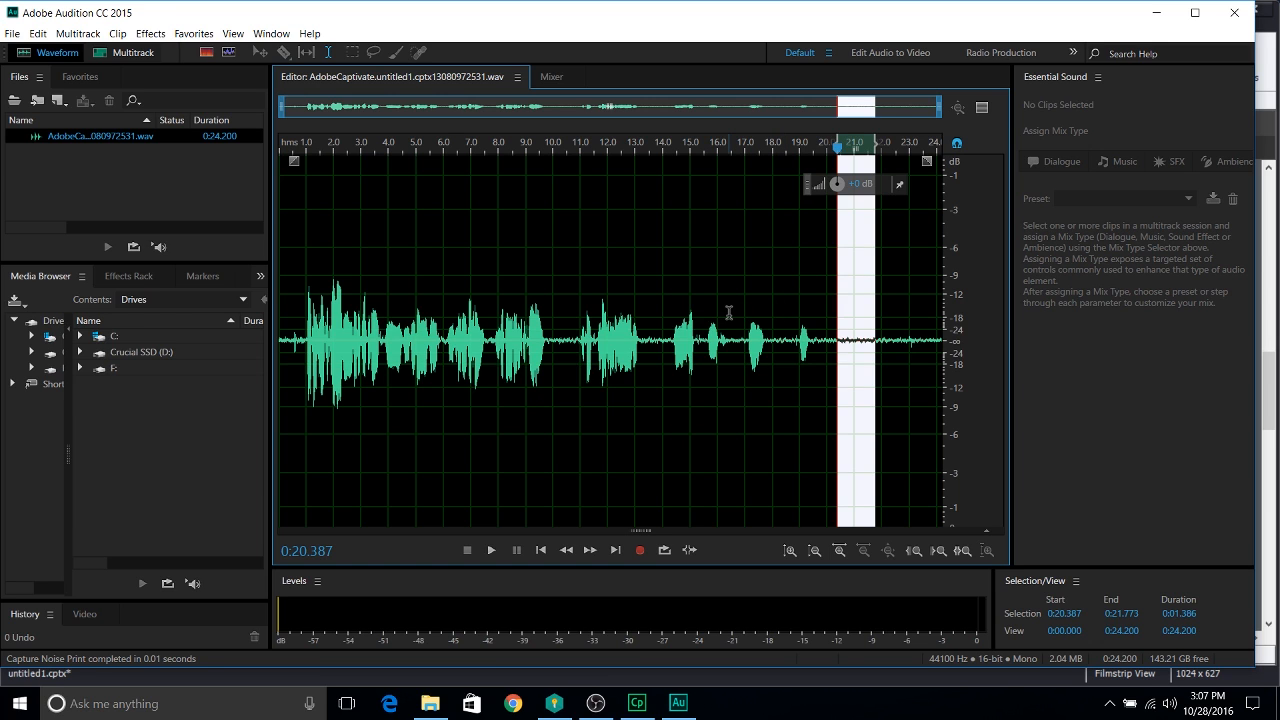
Step: Select the entire narration and apply the Noise Reduction process using the captured noise print
key("ctrl+a")
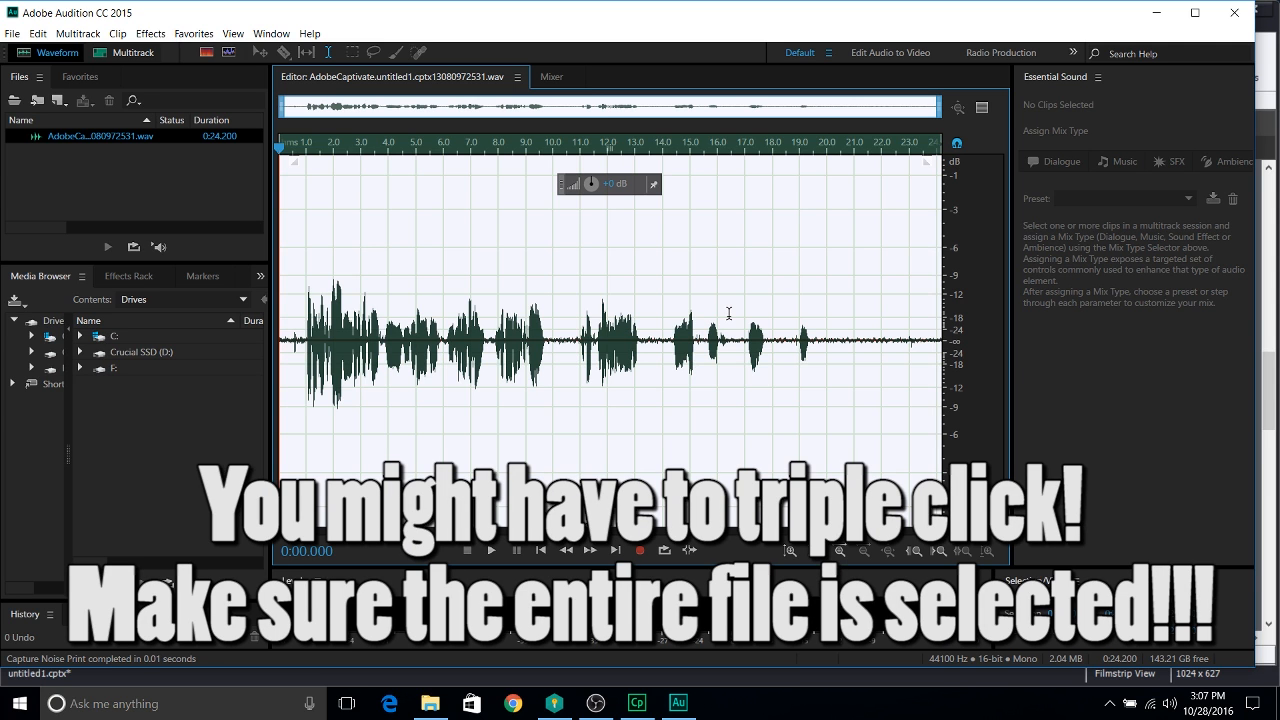
left_click(664, 324)
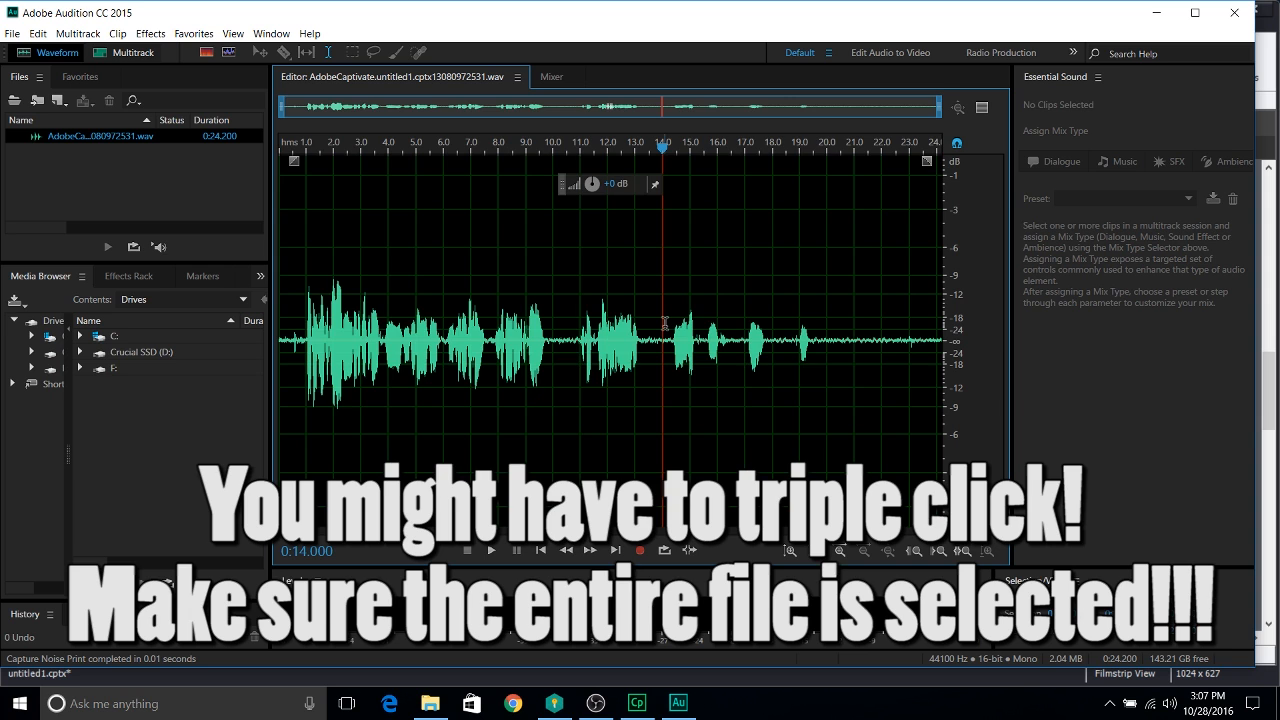
triple_click(664, 324)
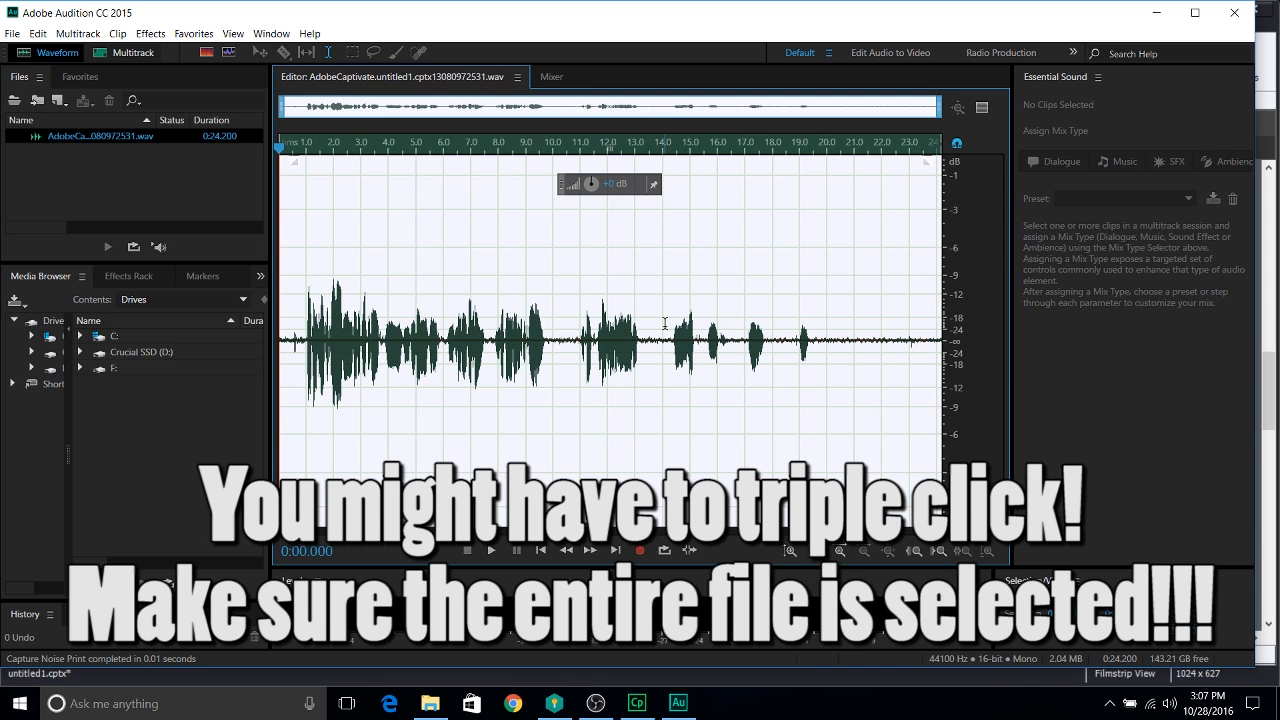
left_click(664, 324)
triple_click(618, 330)
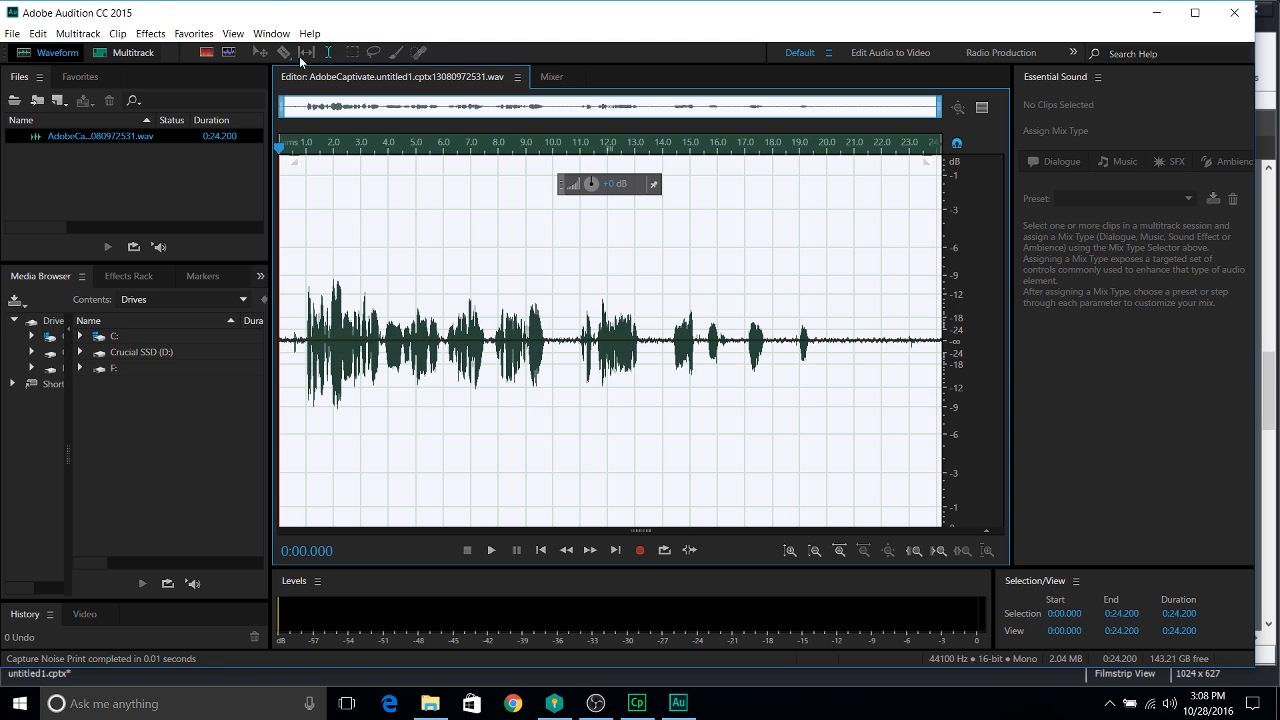
left_click(152, 34)
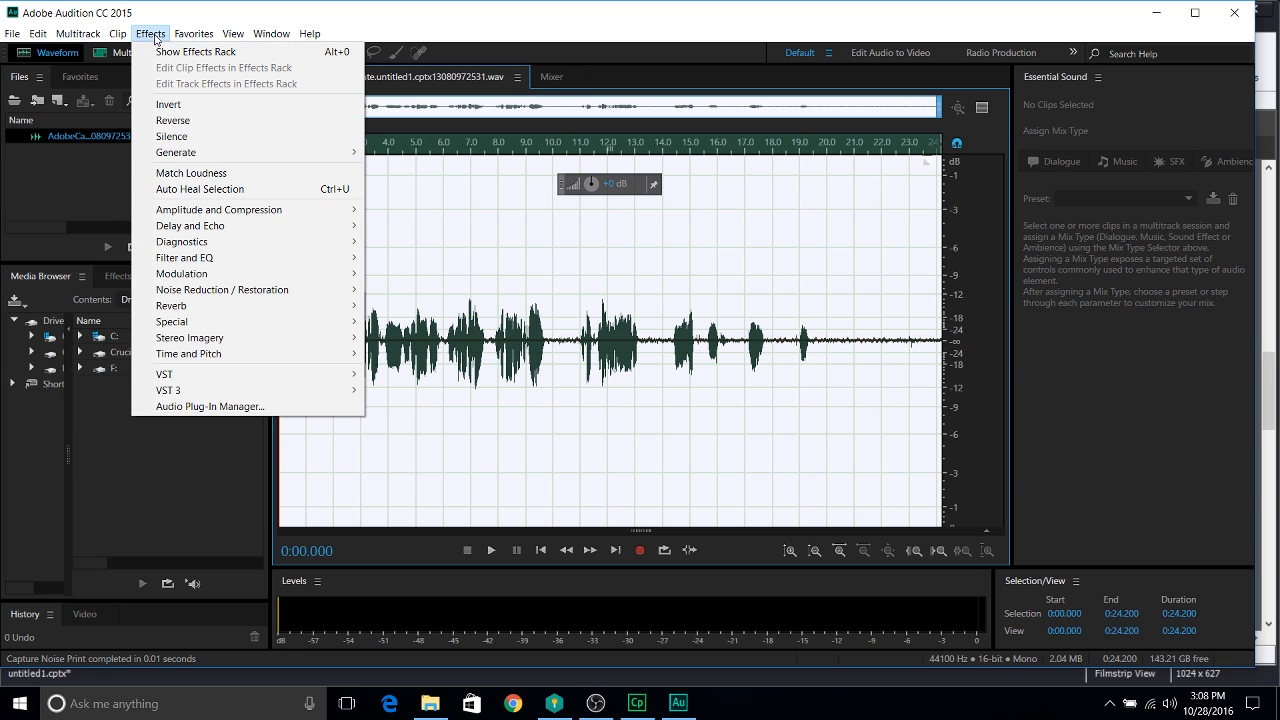
mouse_move(277, 293)
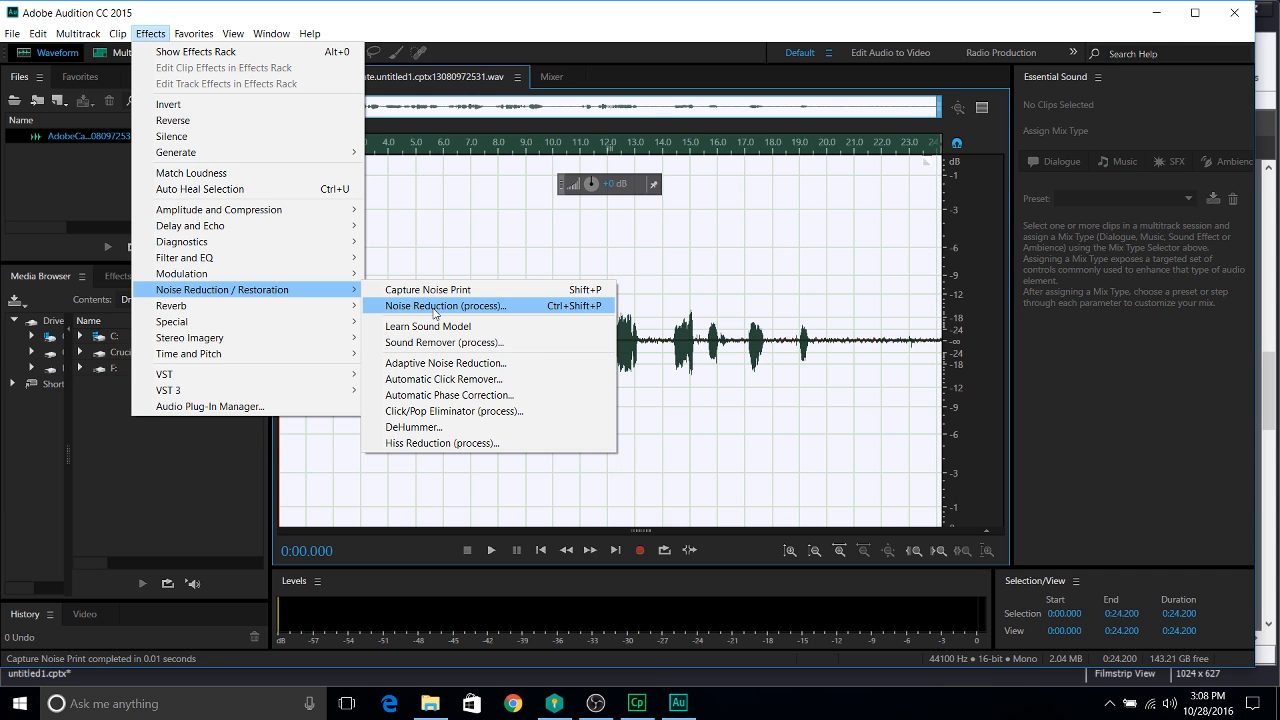
left_click(434, 306)
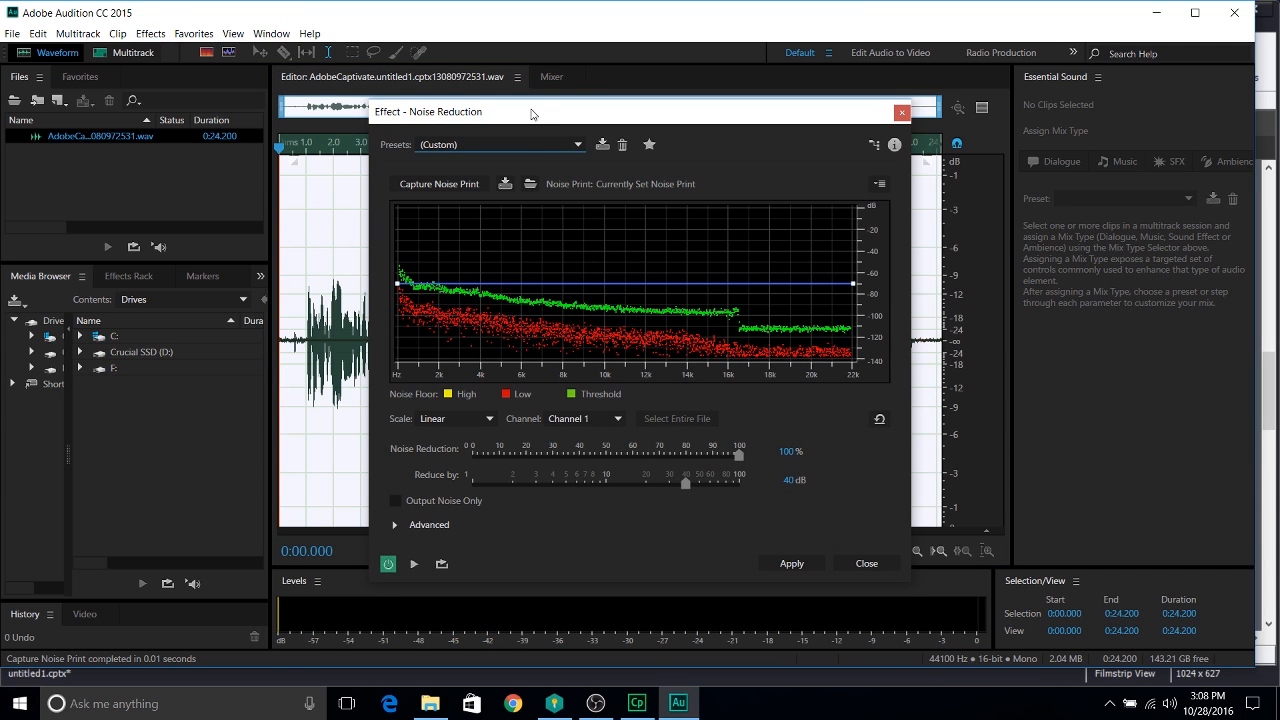
left_click_drag(531, 113, 453, 37)
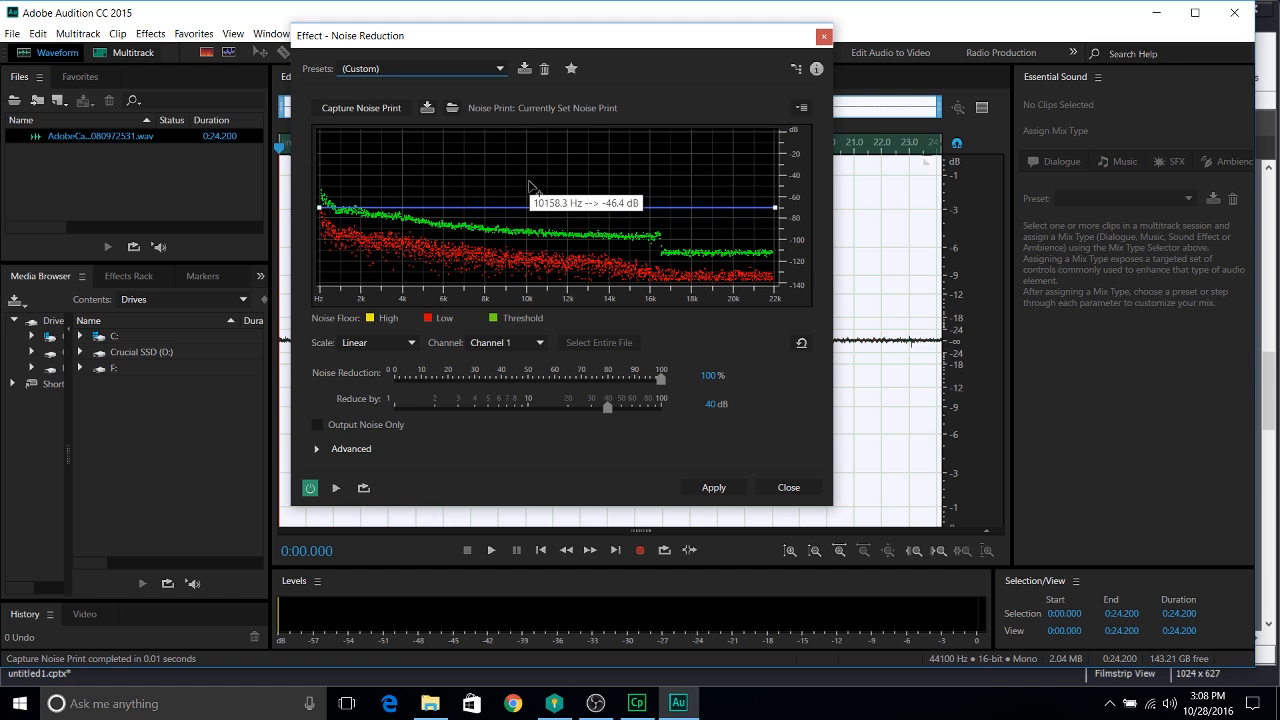
left_click(714, 488)
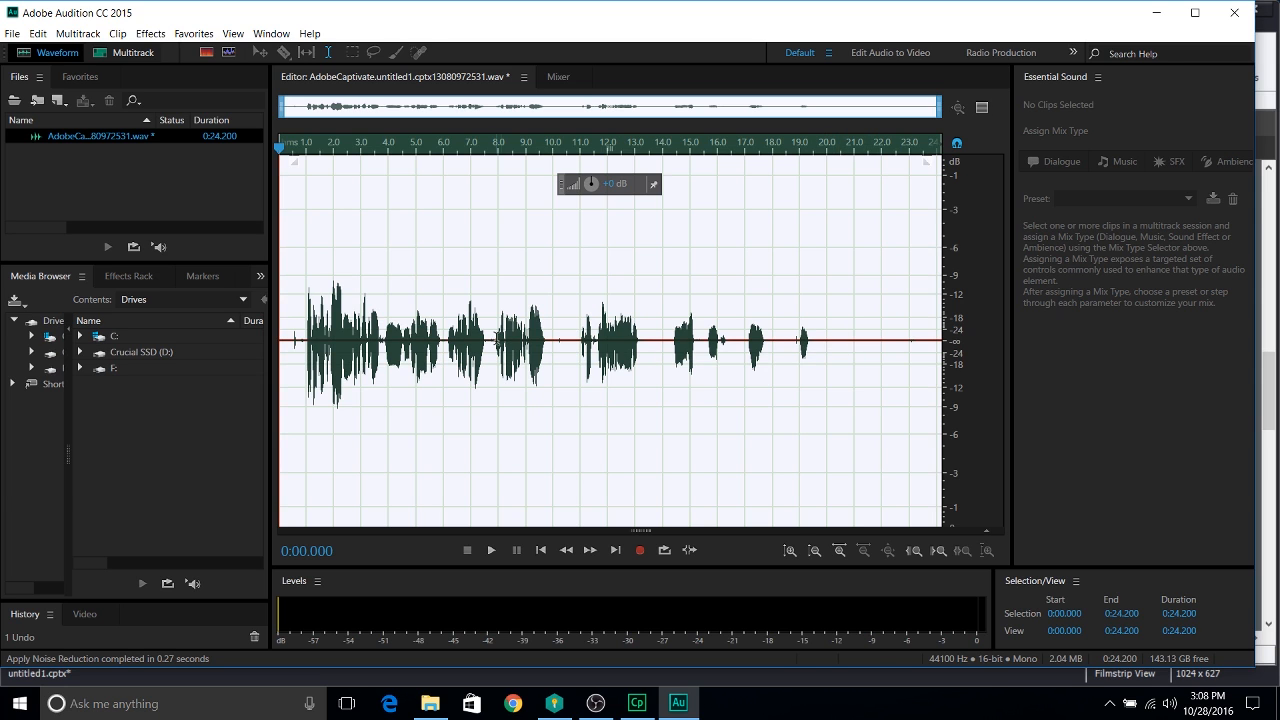
Step: Play the noise-reduced narration from 1 second to about 11.7 seconds and examine the gaps between the speech sections
left_click(305, 362)
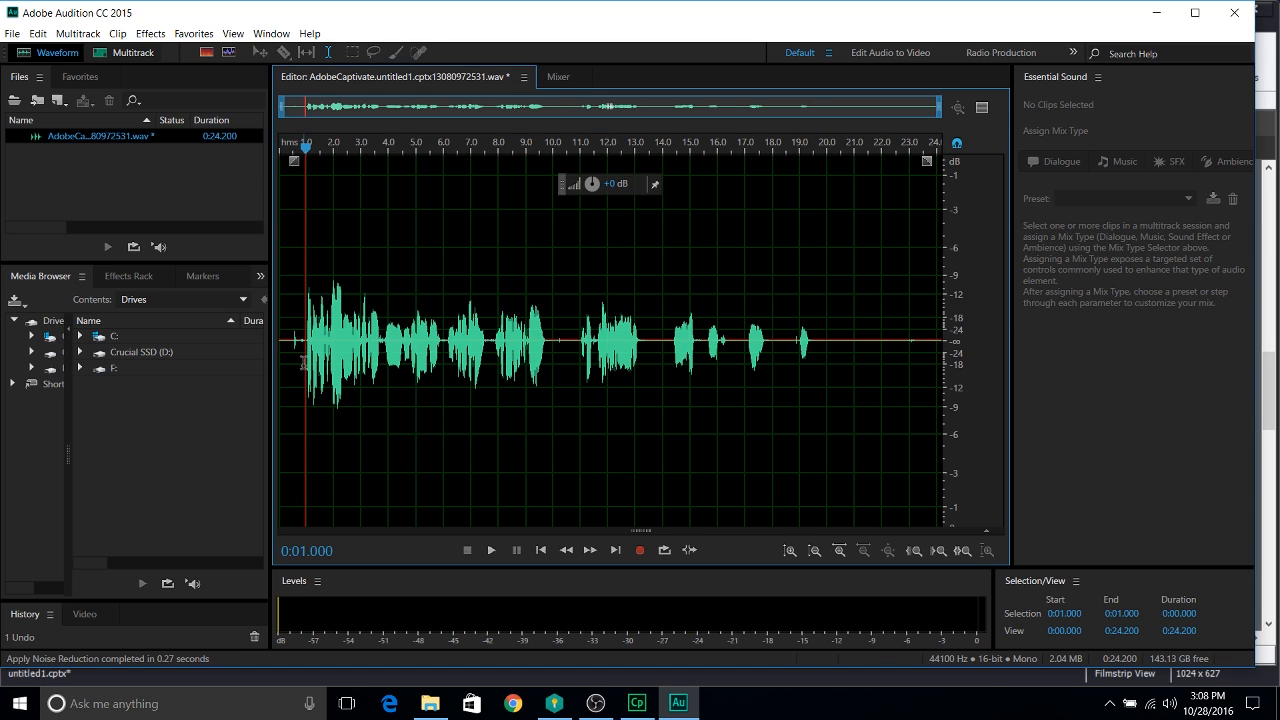
key("space")
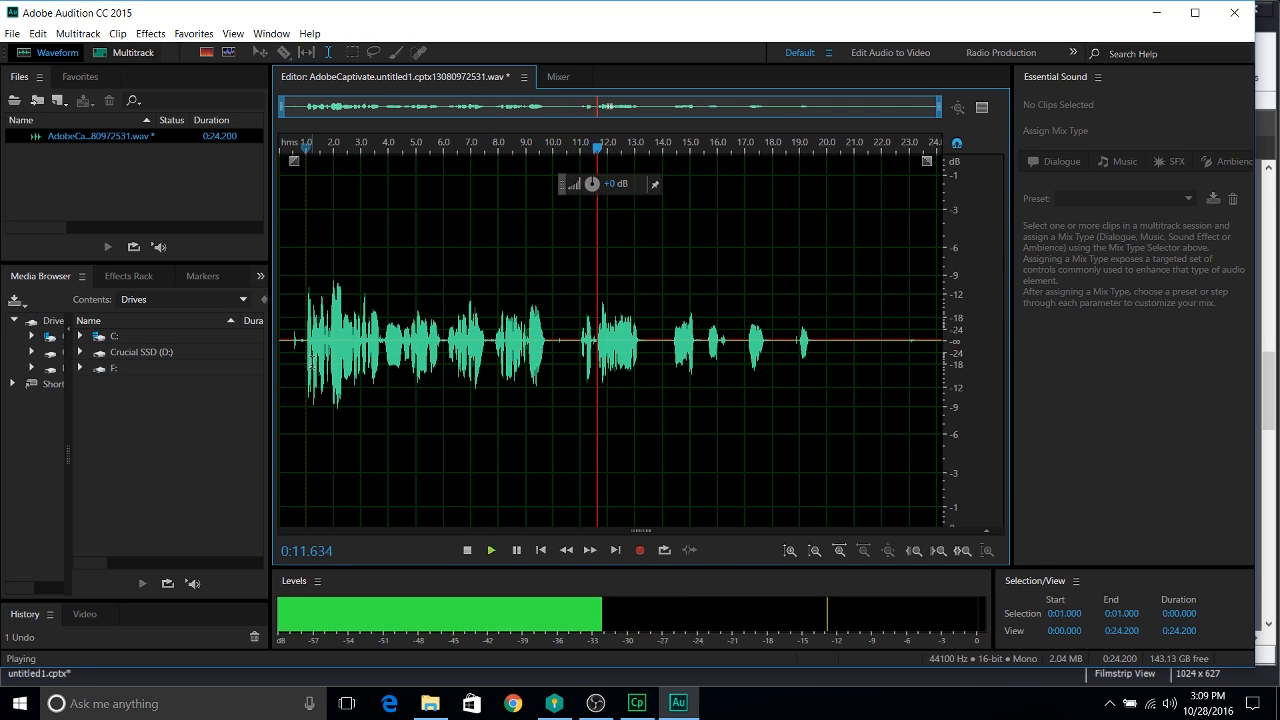
key("space")
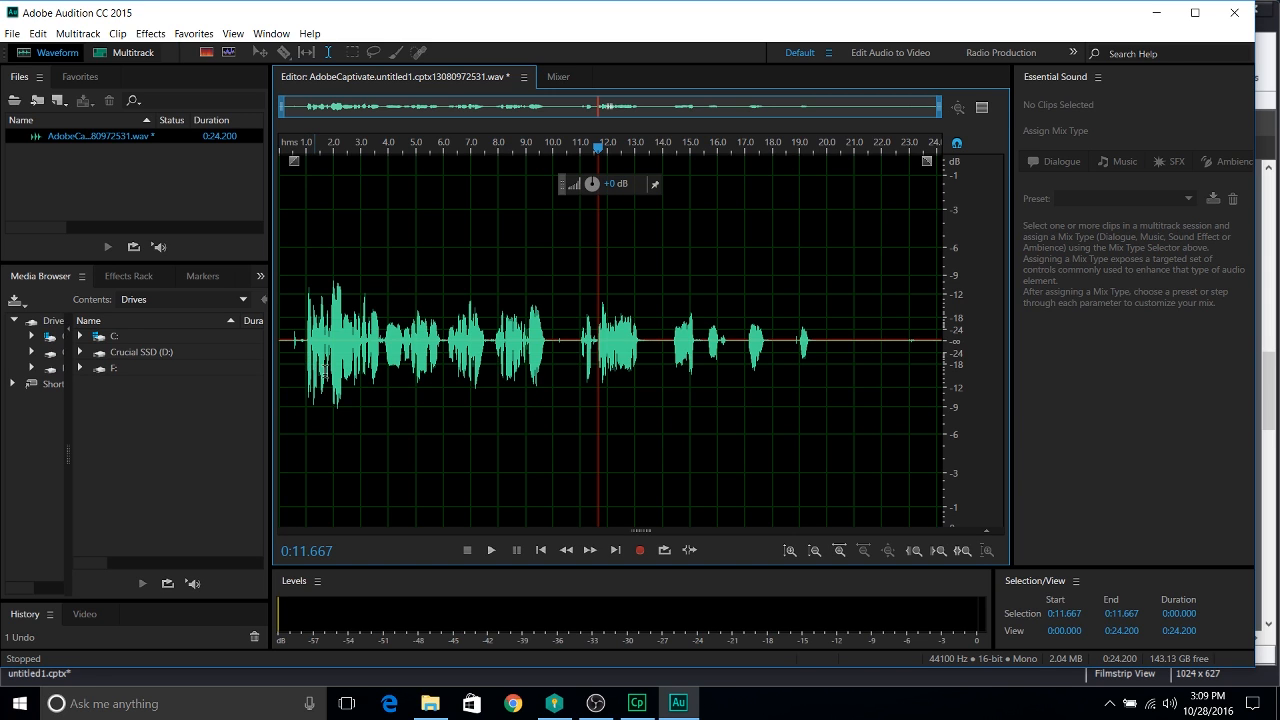
left_click(525, 345)
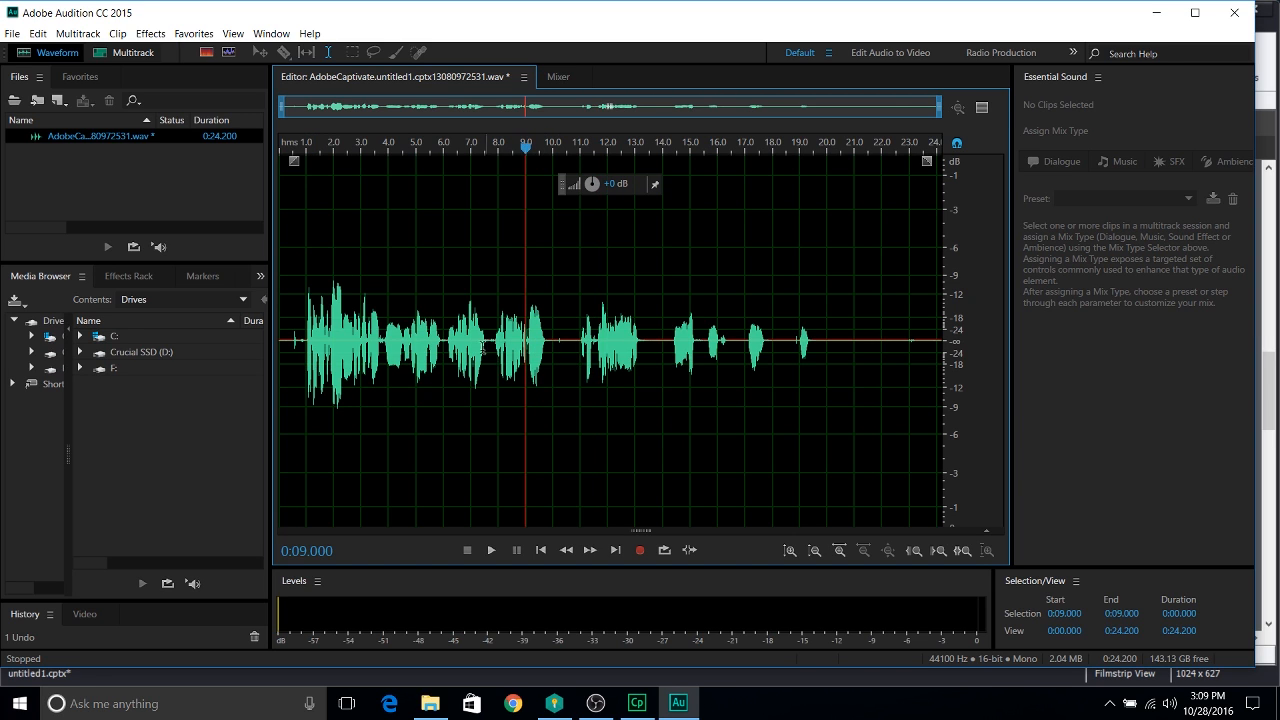
left_click(453, 345)
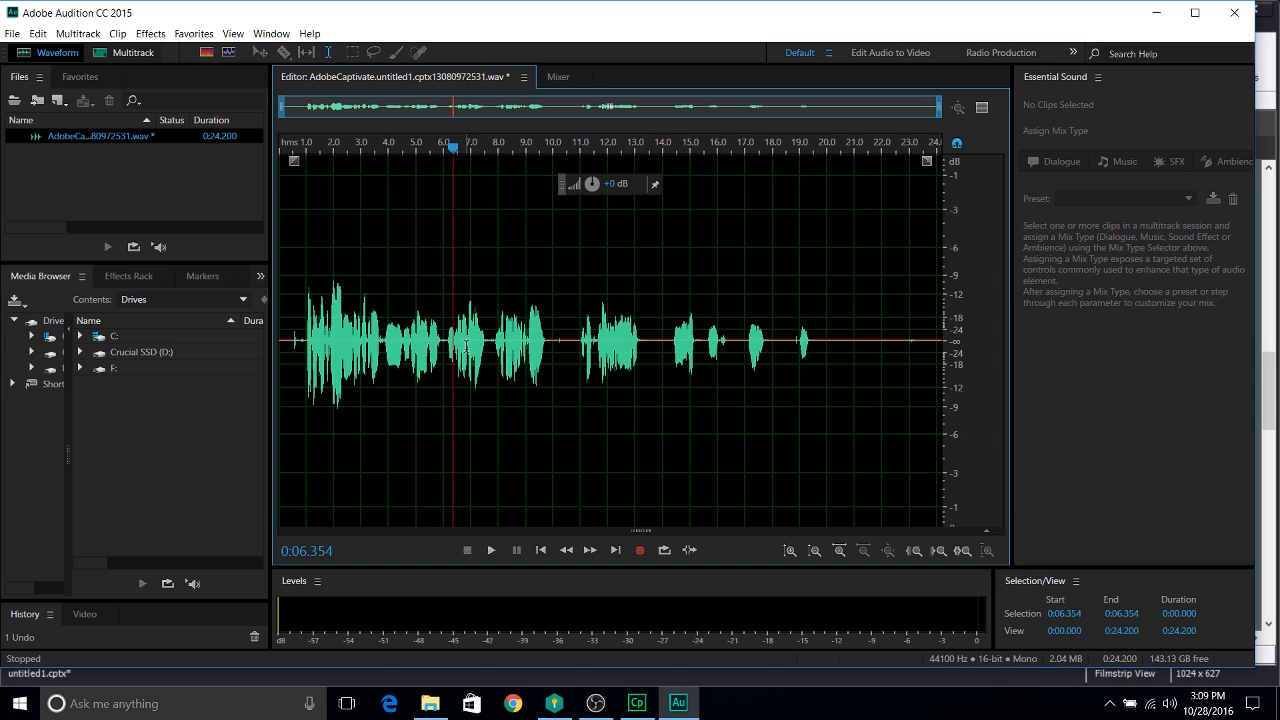
left_click(578, 335)
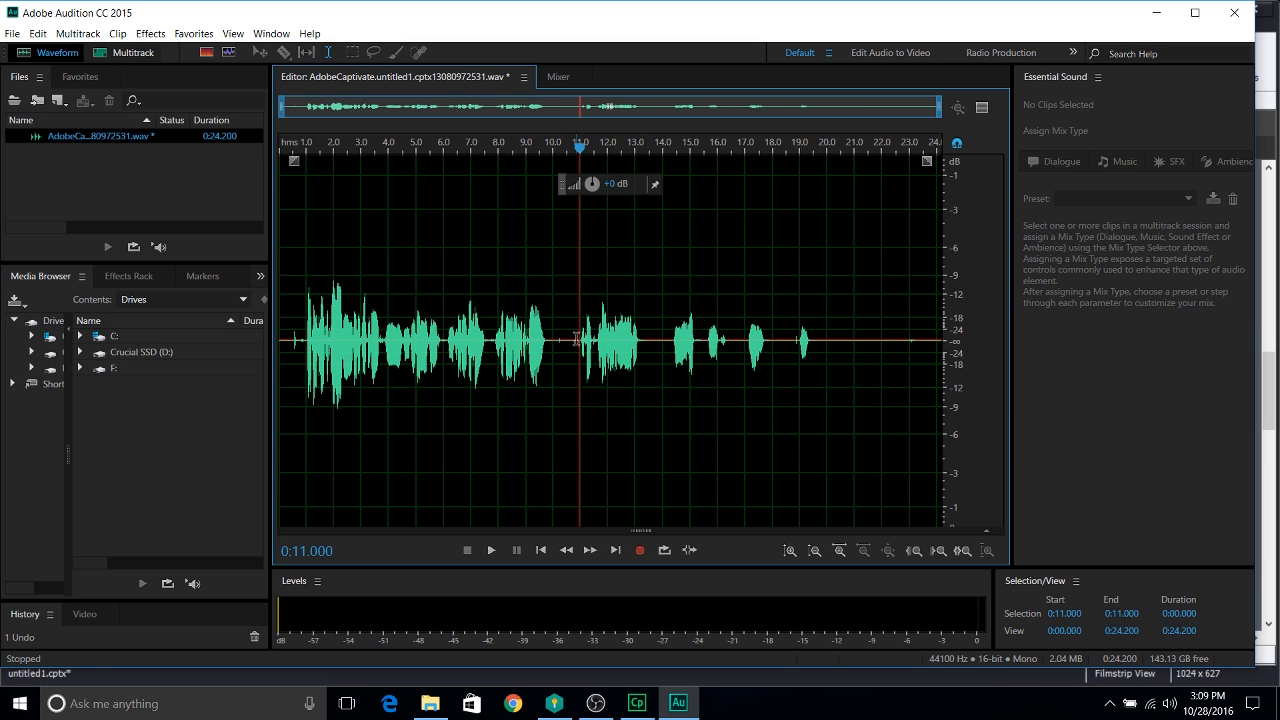
left_click(571, 341)
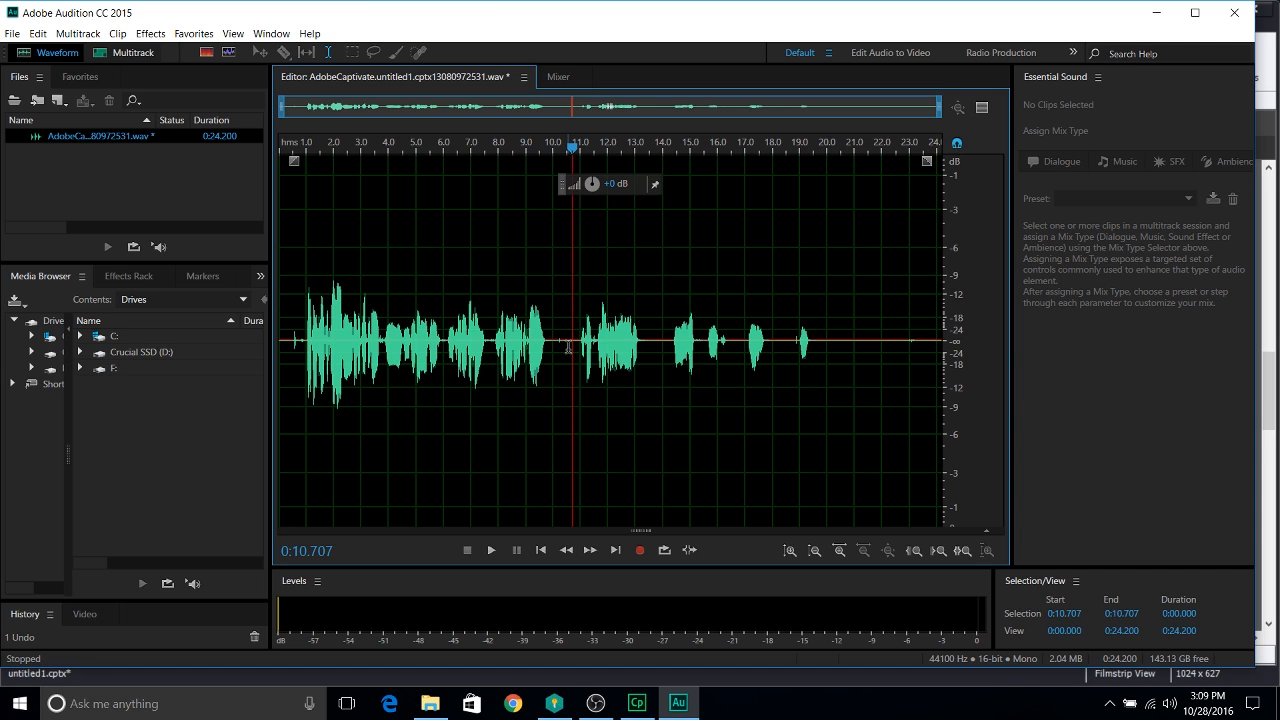
left_click(687, 340)
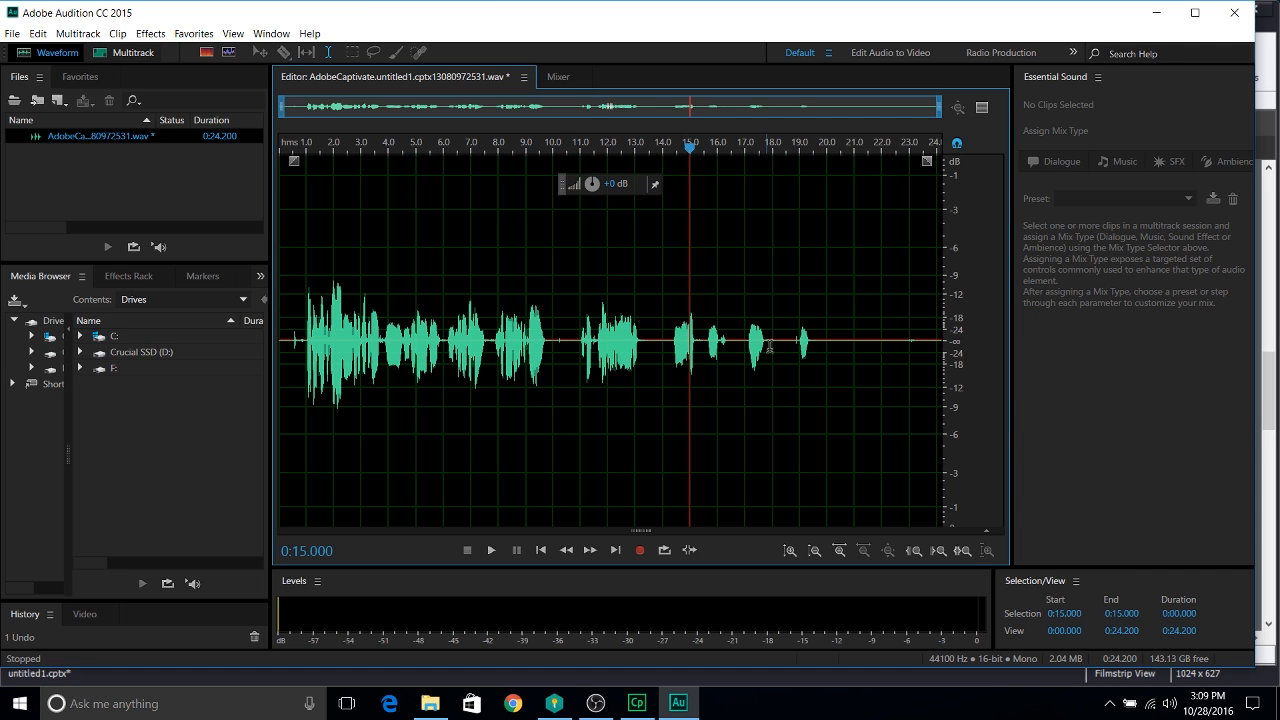
left_click(838, 337)
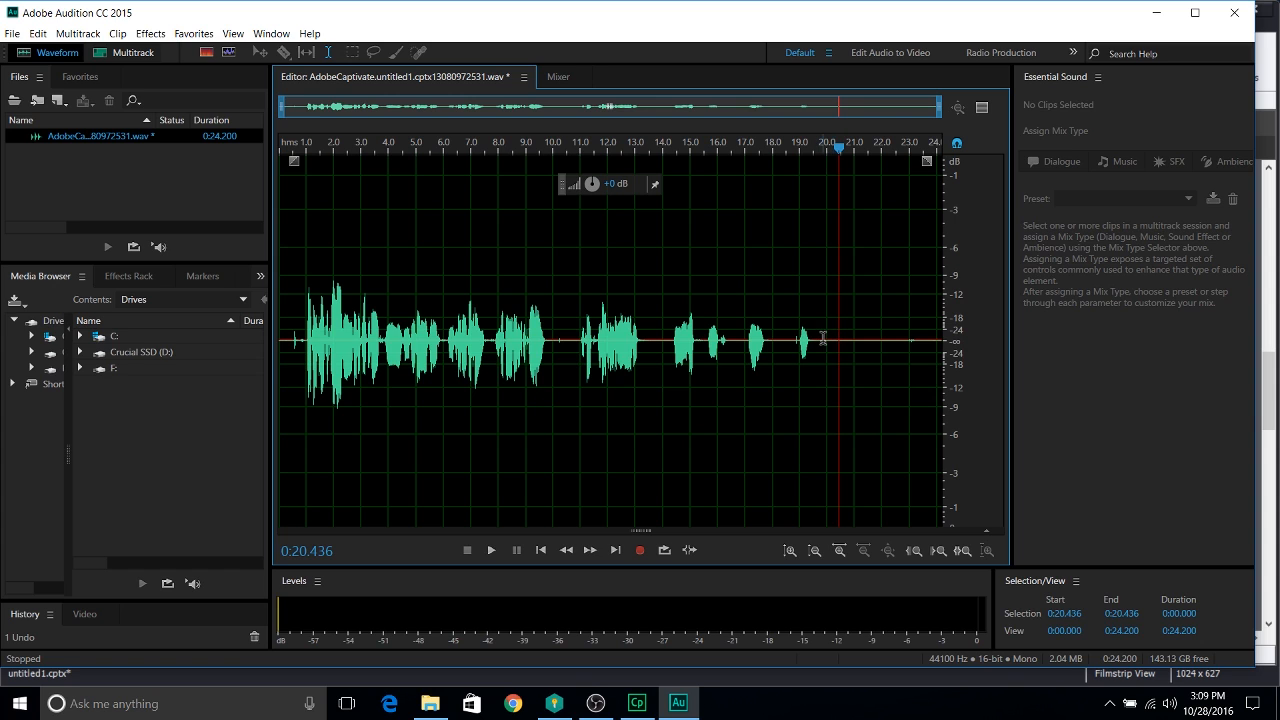
left_click(823, 338)
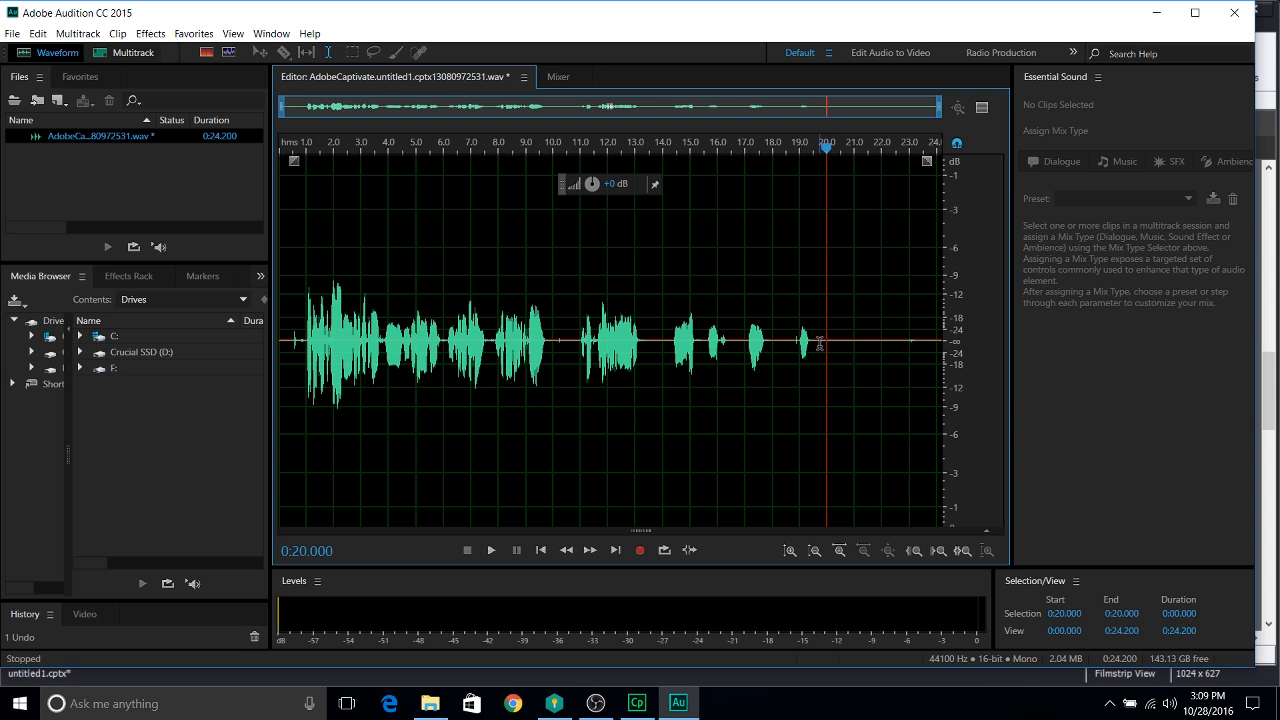
left_click(766, 340)
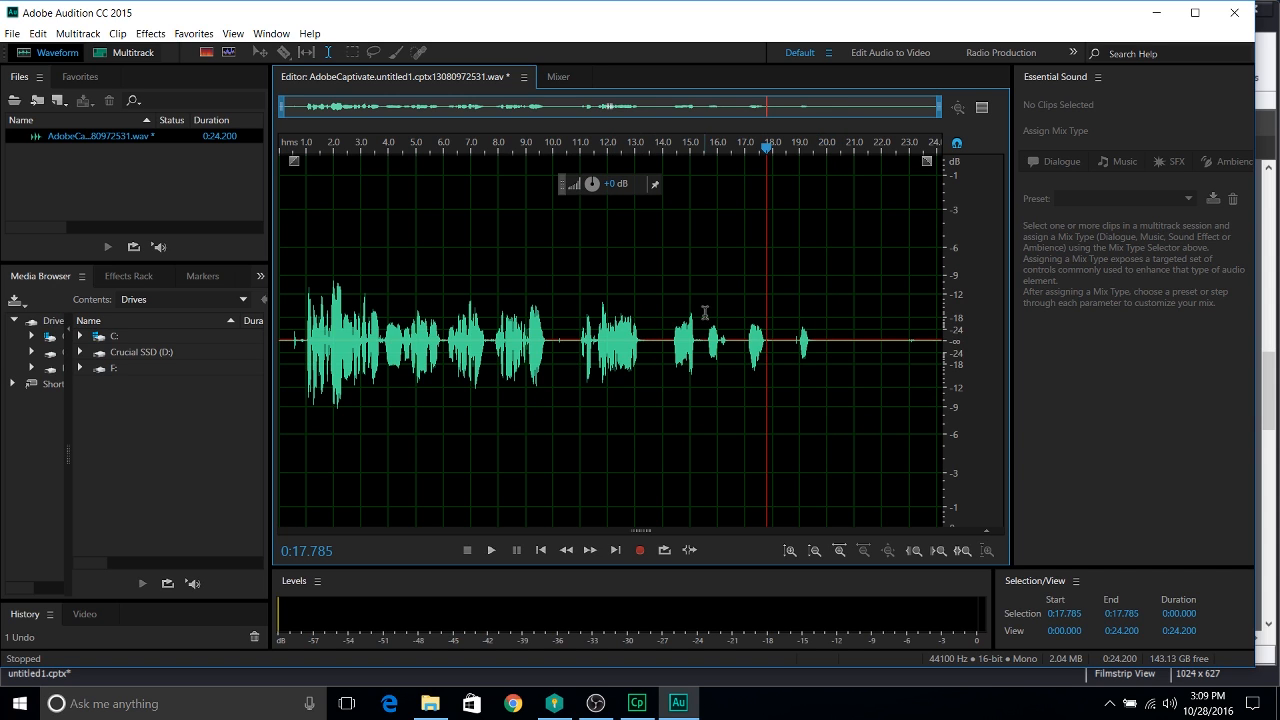
left_click(150, 33)
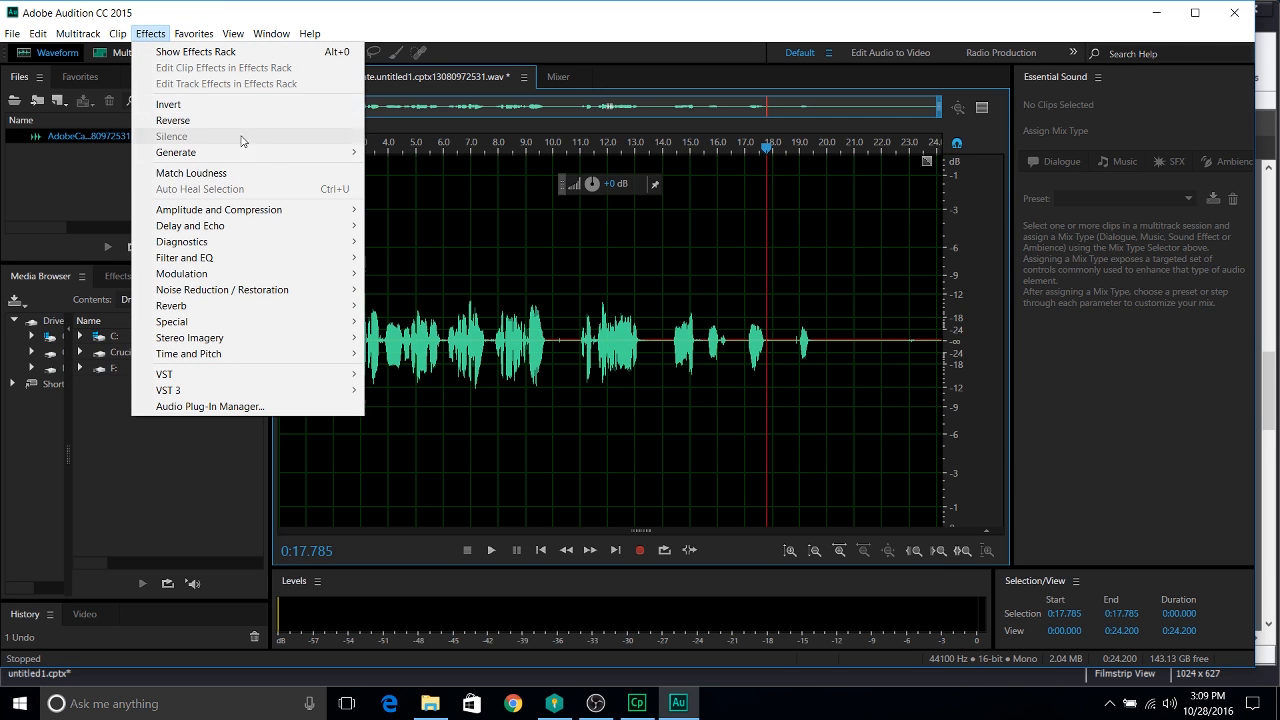
left_click_drag(881, 343, 851, 340)
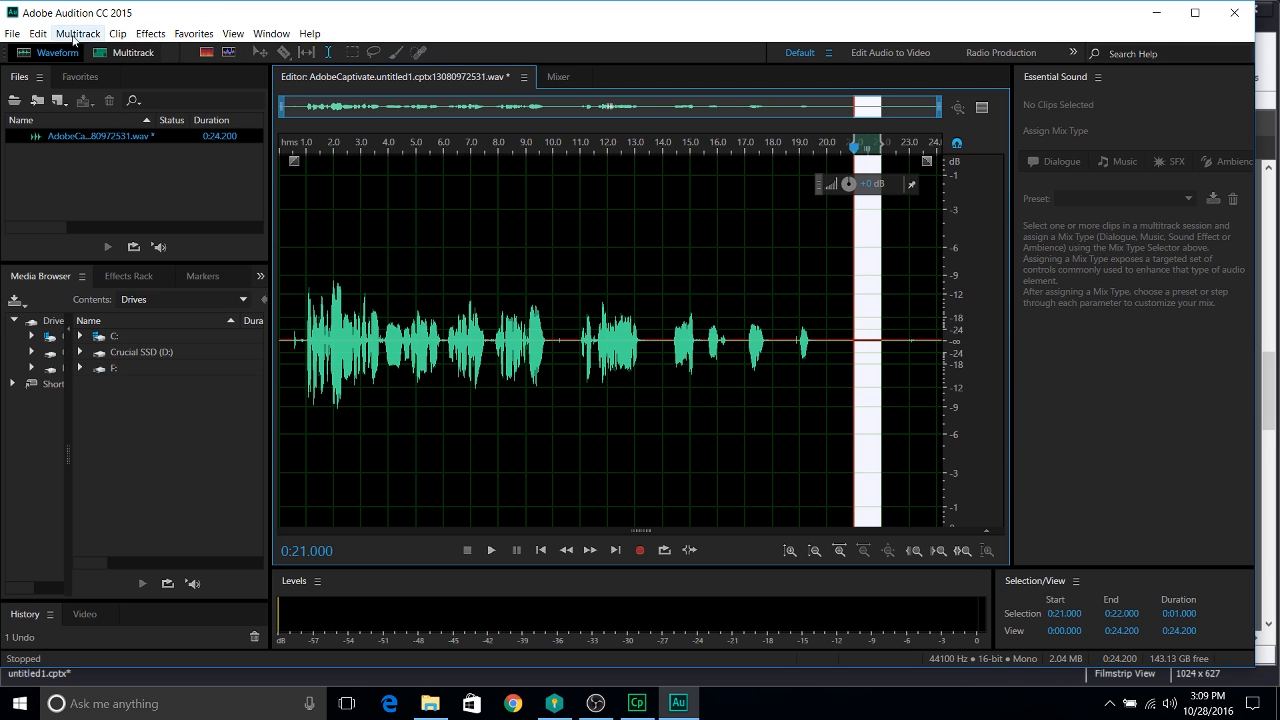
left_click(150, 34)
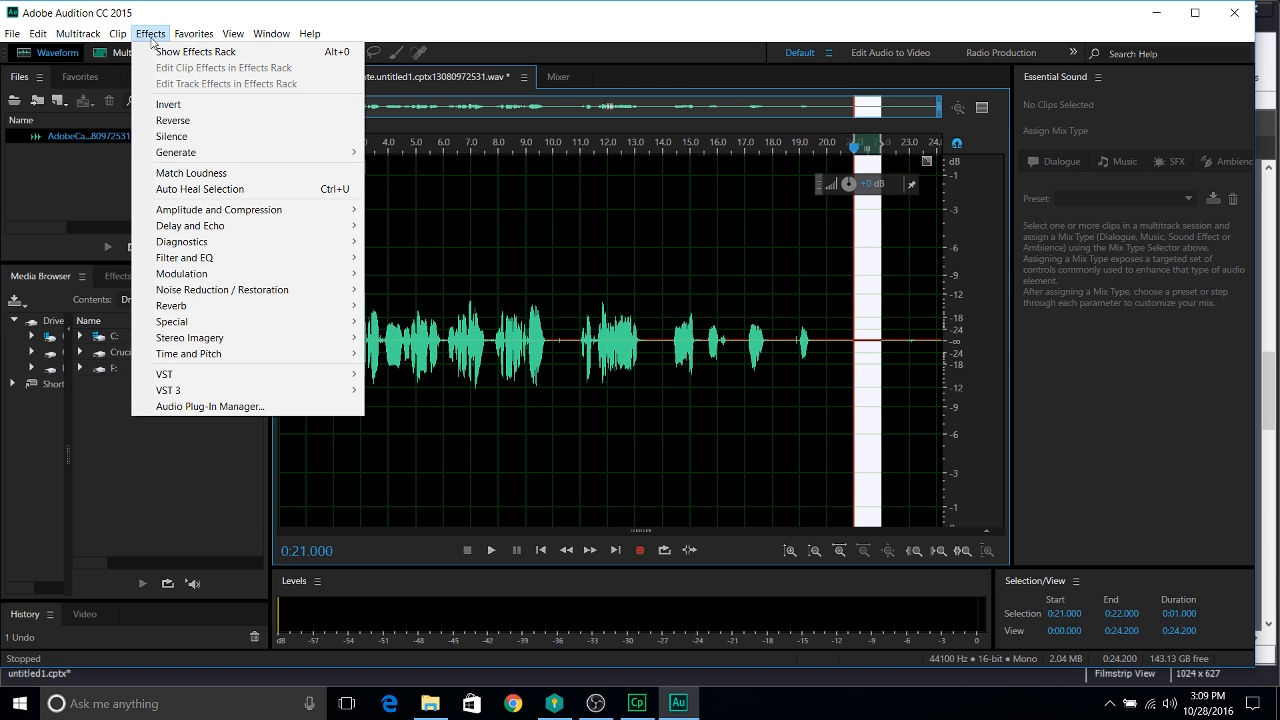
mouse_move(309, 290)
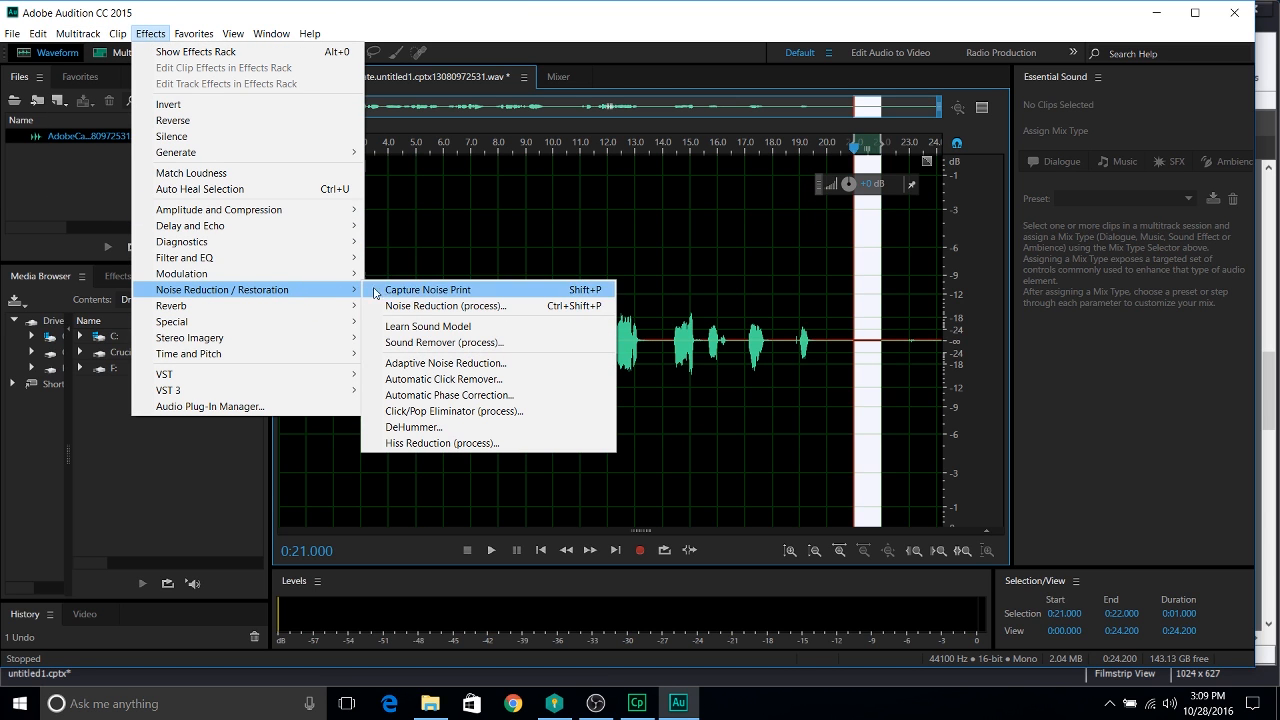
left_click(573, 45)
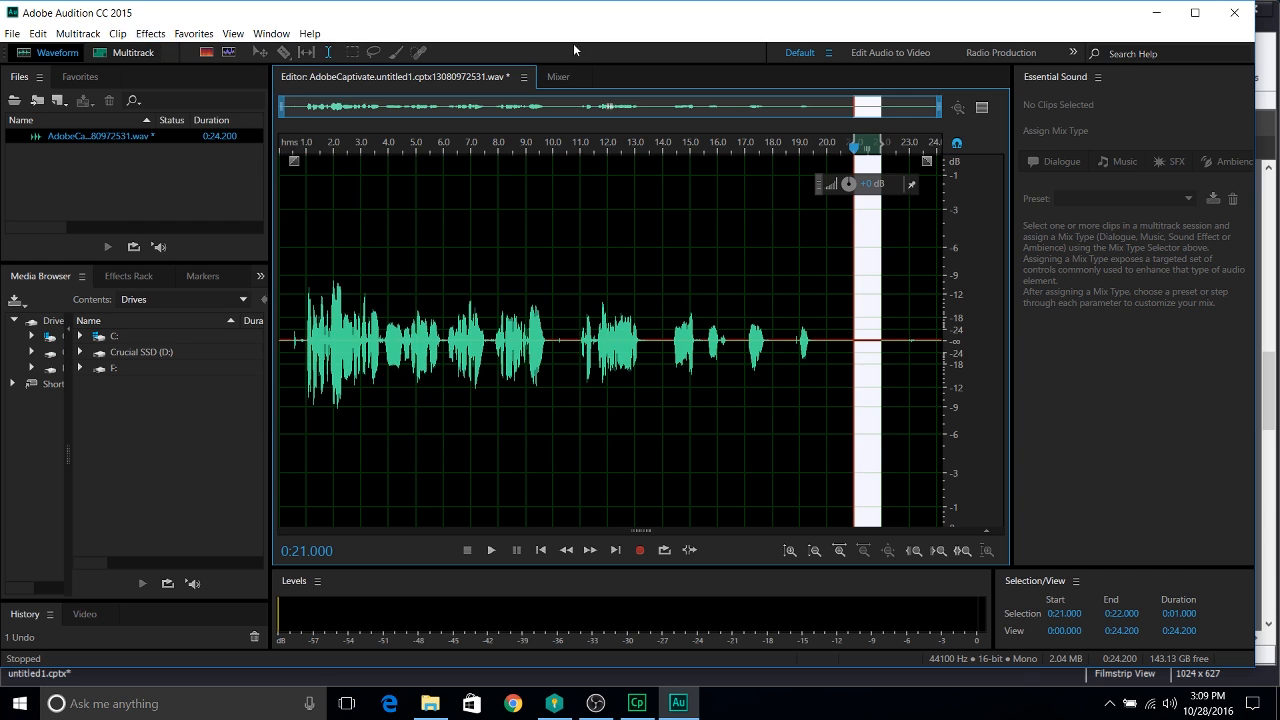
double_click(550, 295)
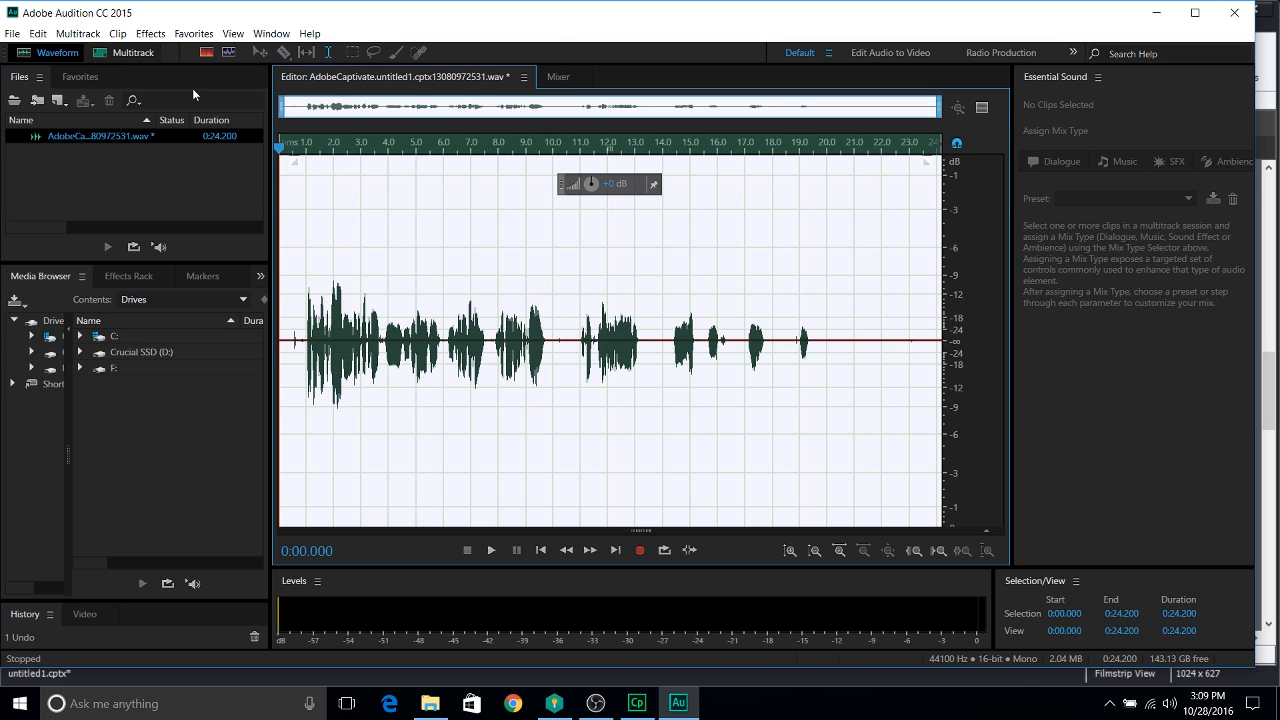
left_click(78, 33)
mouse_move(152, 36)
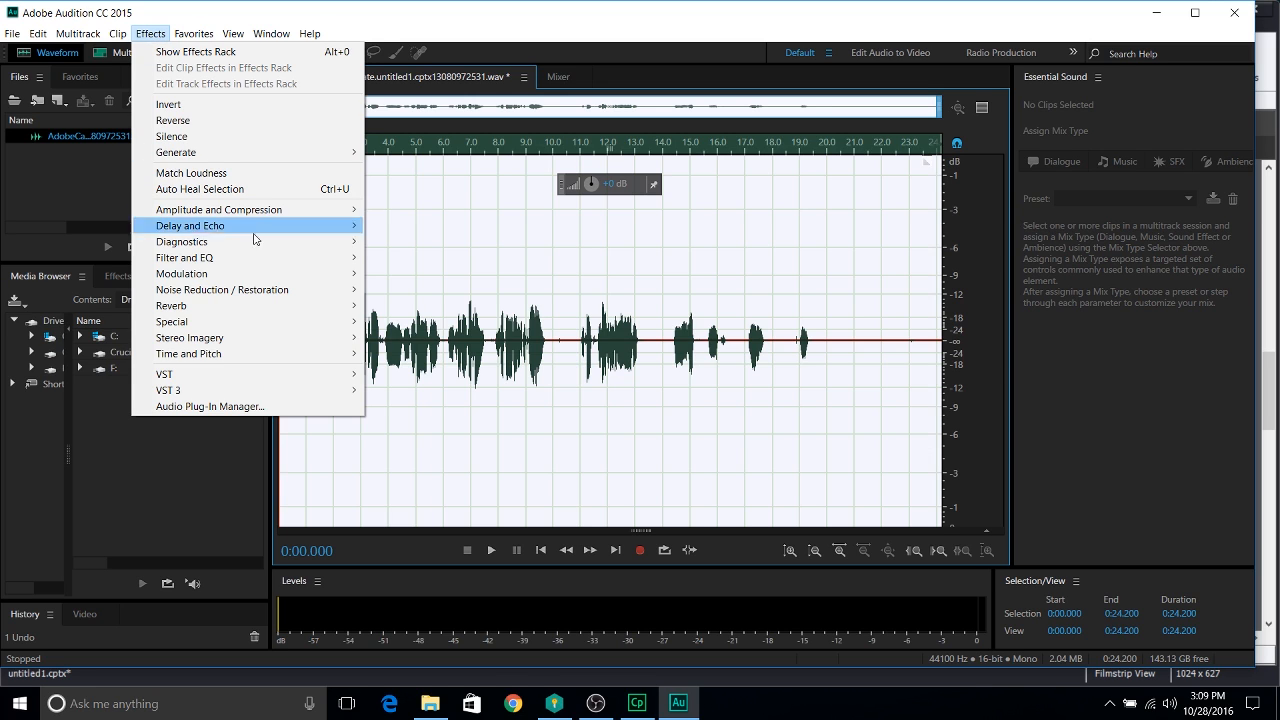
mouse_move(268, 290)
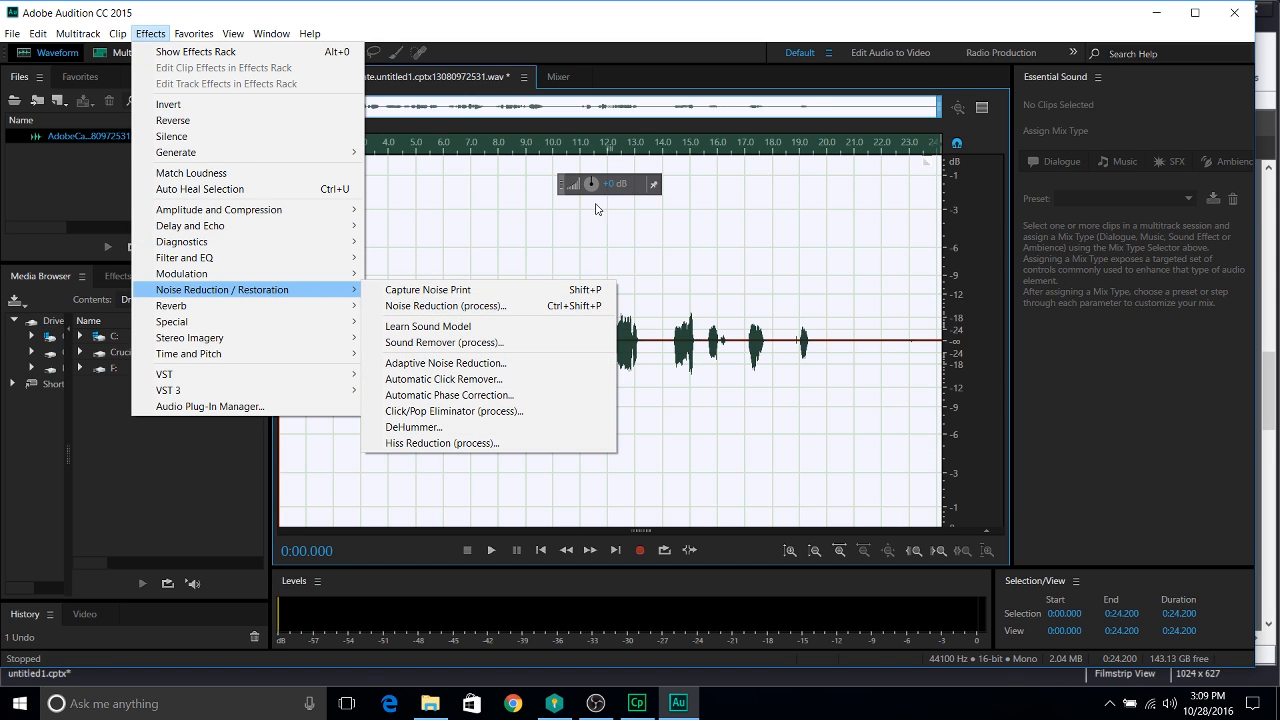
left_click(799, 380)
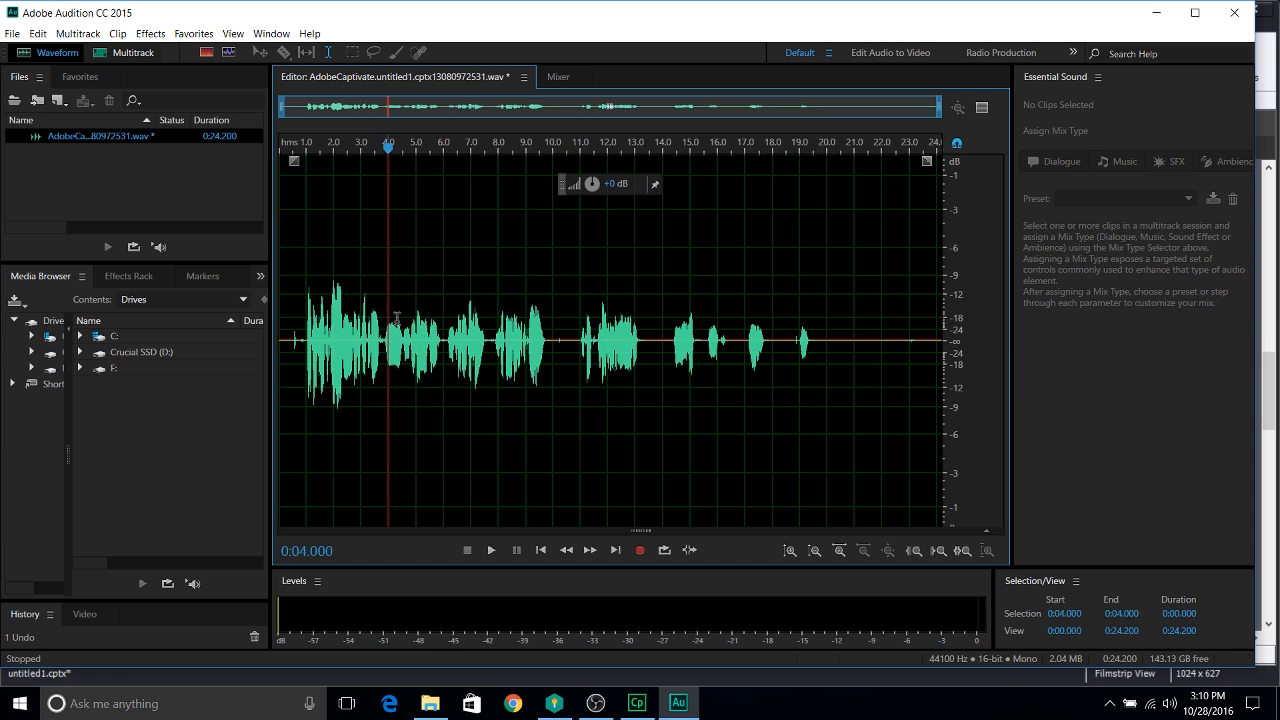
left_click(772, 338)
left_click(550, 335)
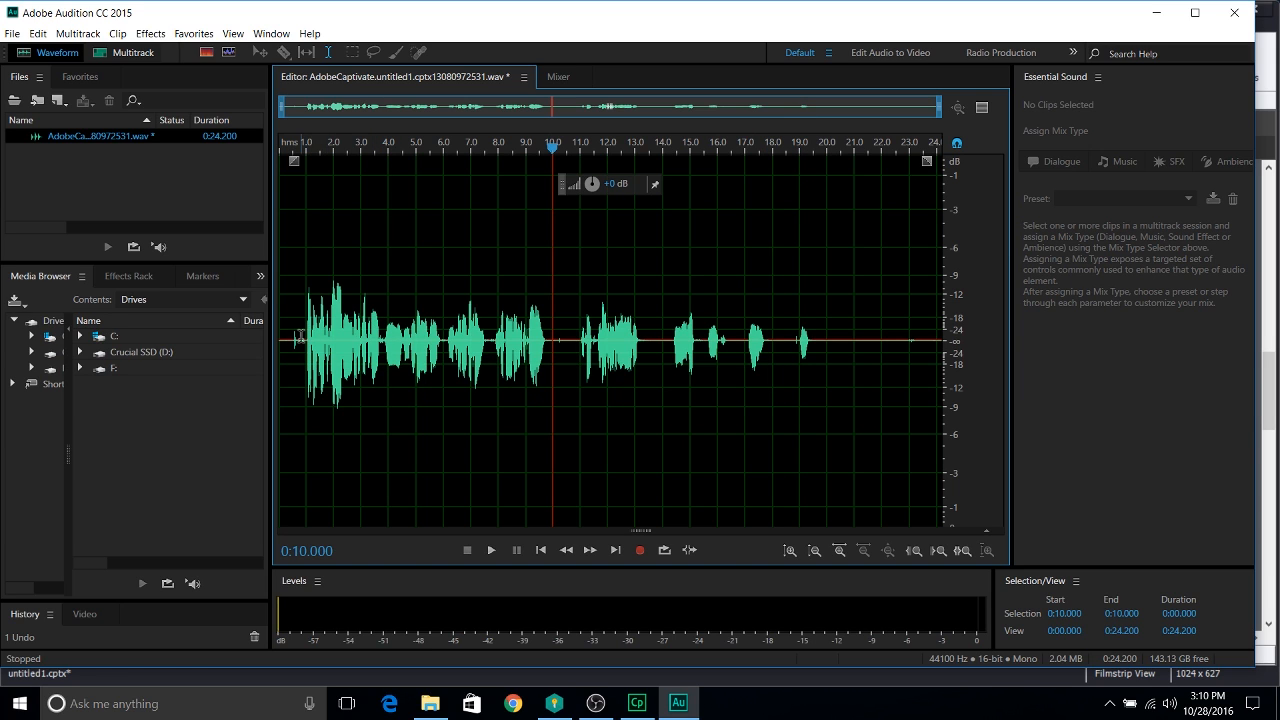
left_click(579, 338)
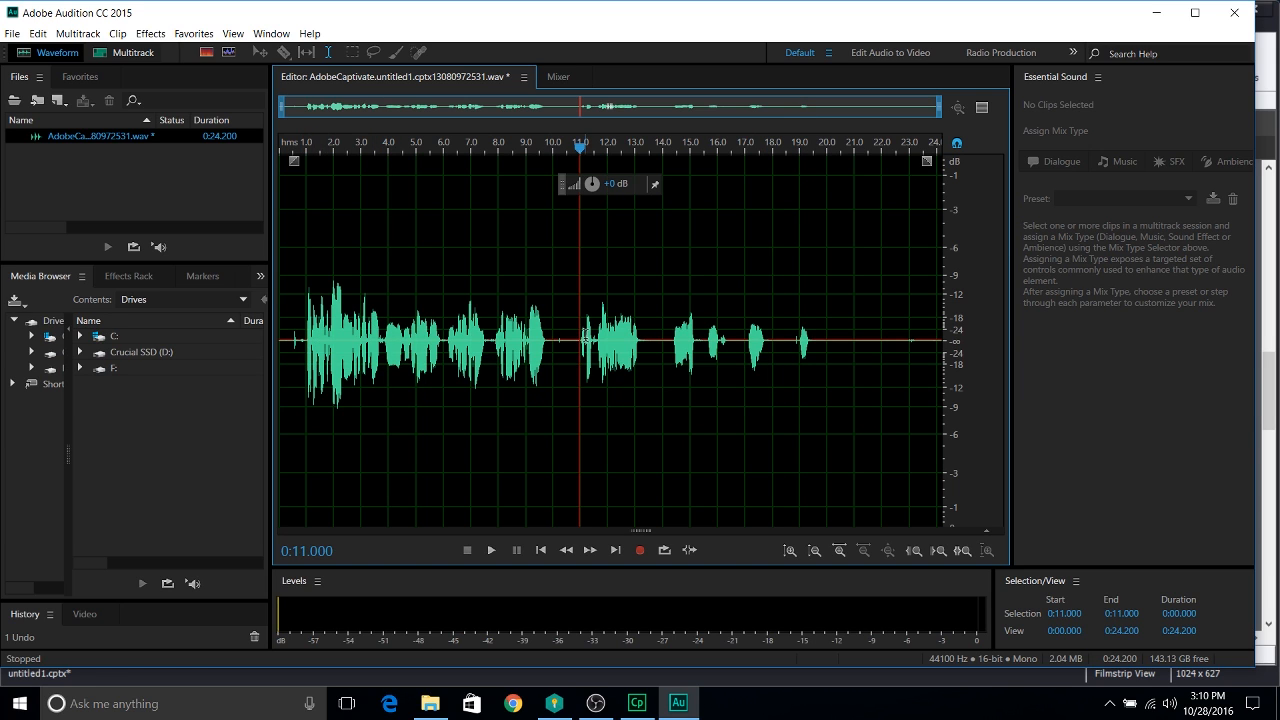
left_click(564, 336)
left_click(553, 338)
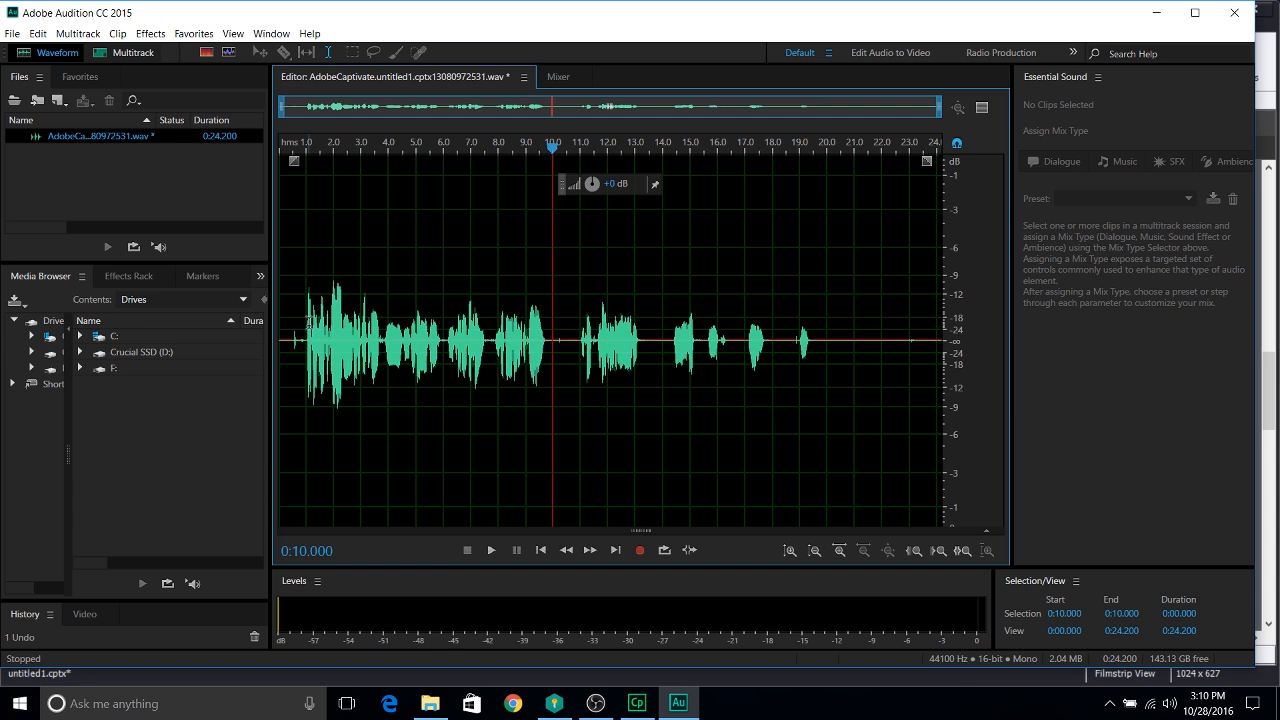
Step: Select the first second of the narration, before the speech begins, and cut it
left_click_drag(304, 341, 262, 346)
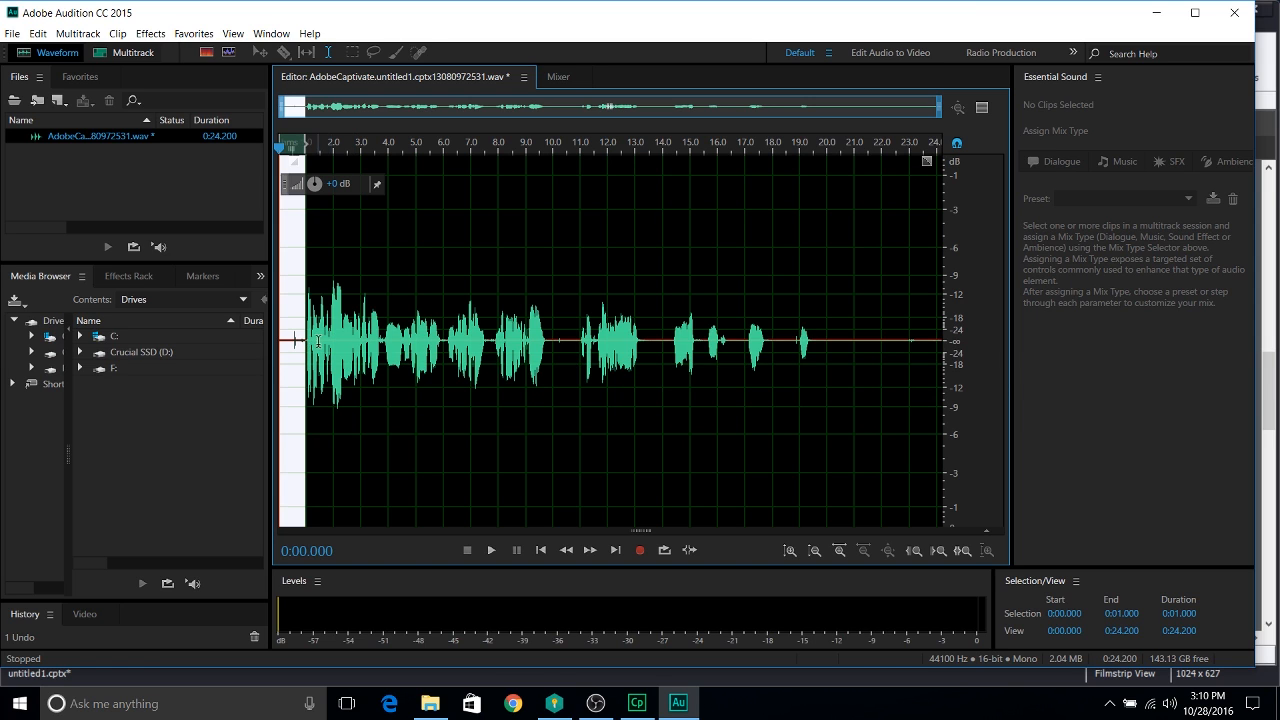
left_click(354, 365)
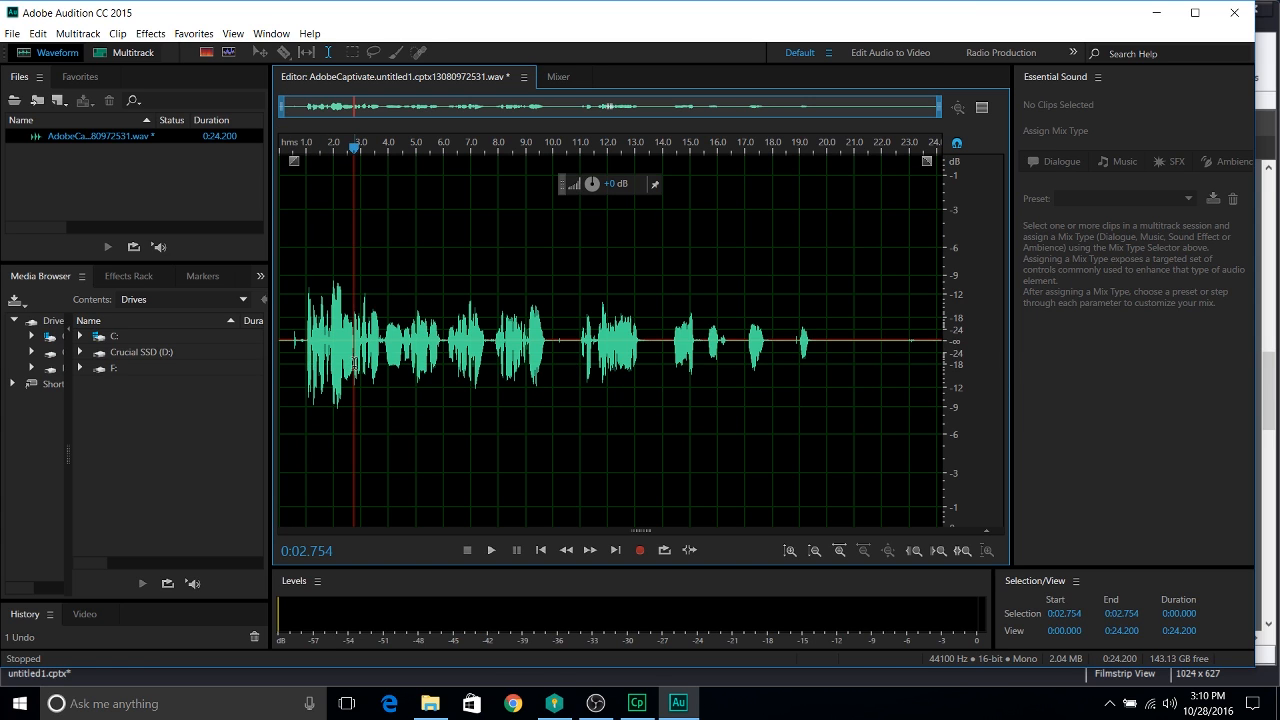
left_click(304, 342)
left_click_drag(304, 342, 257, 337)
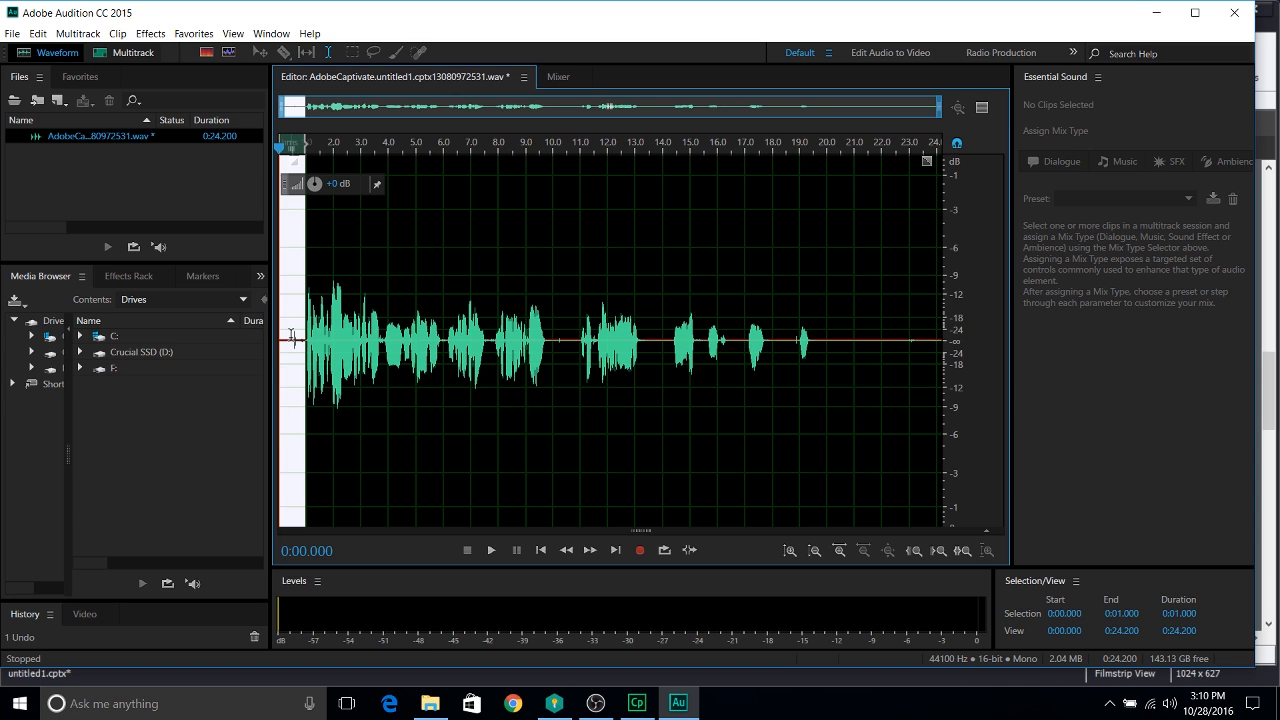
right_click(295, 330)
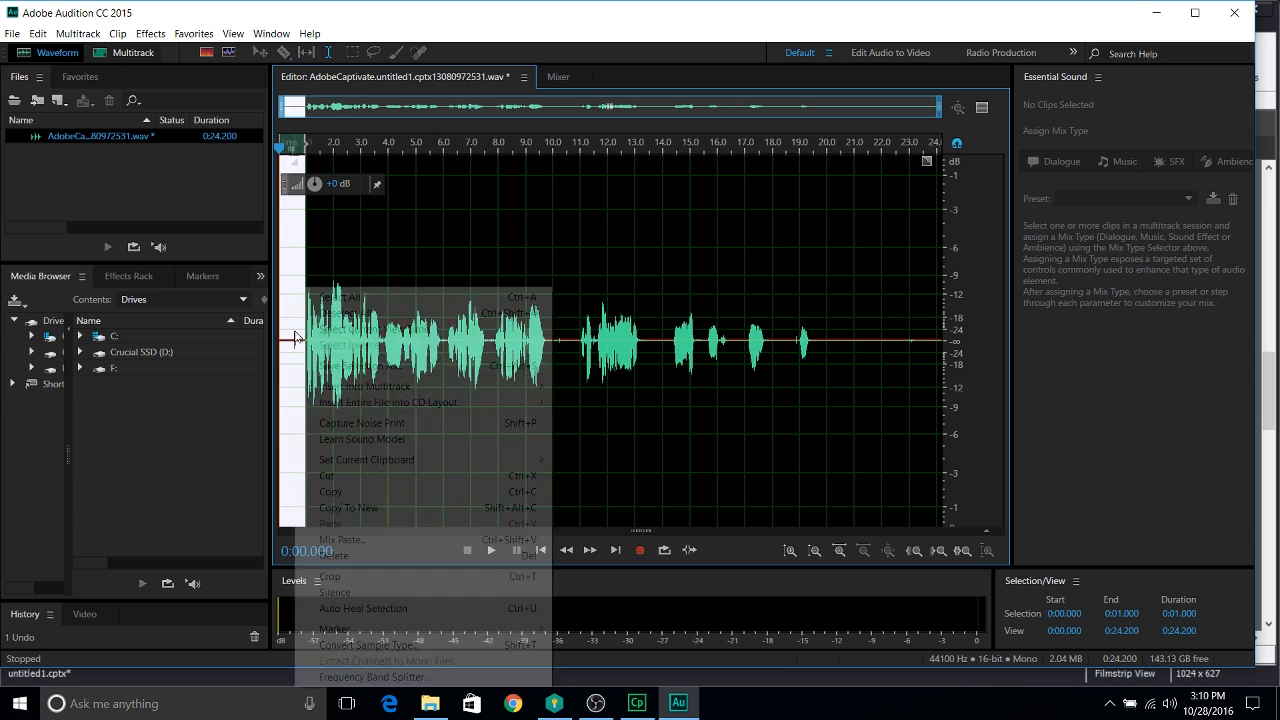
left_click(361, 474)
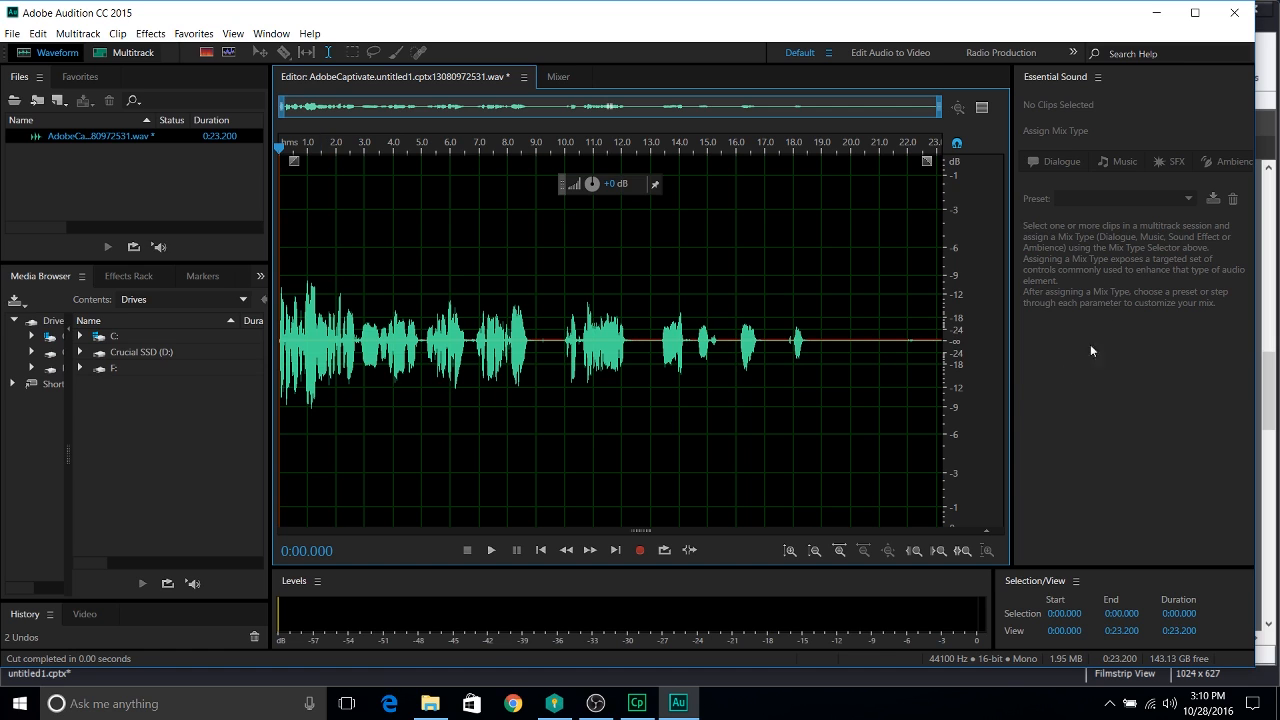
Step: Play the narration's ending from 16 to about 20.7 seconds to hear where the speech stops
left_click(808, 342)
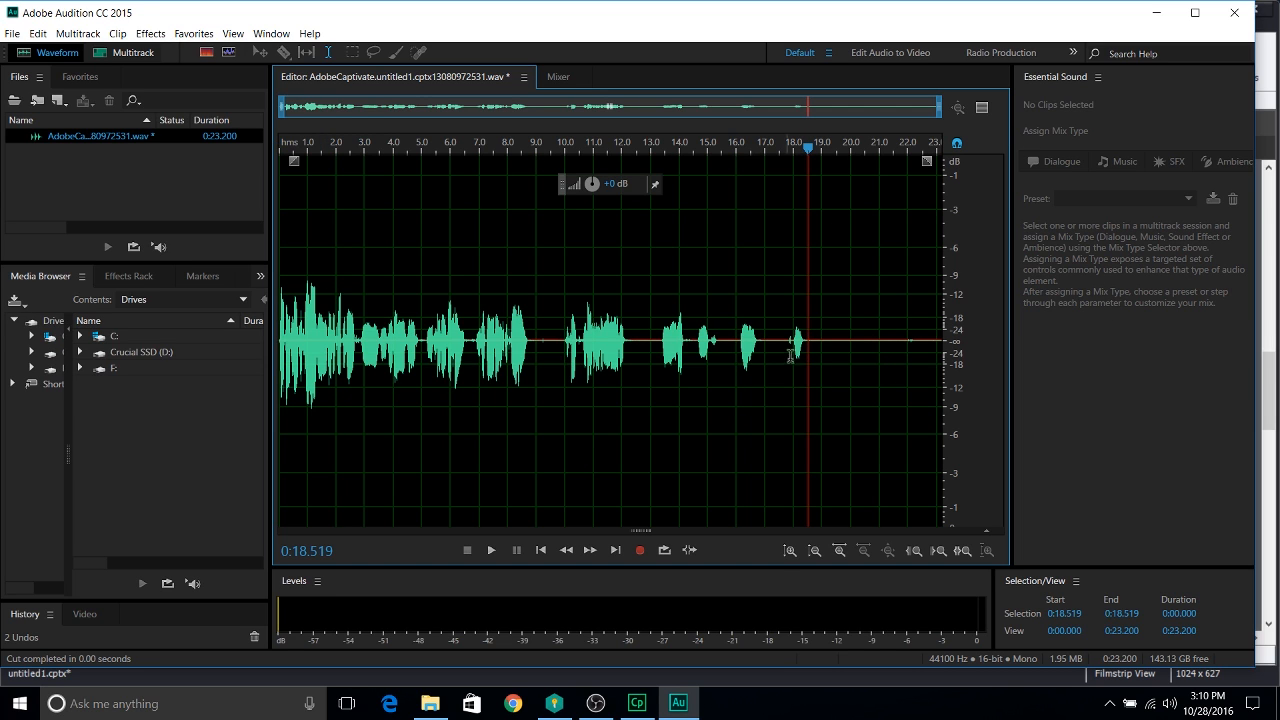
mouse_move(808, 345)
left_mouse_down()
mouse_move(829, 346)
mouse_move(802, 346)
left_mouse_up()
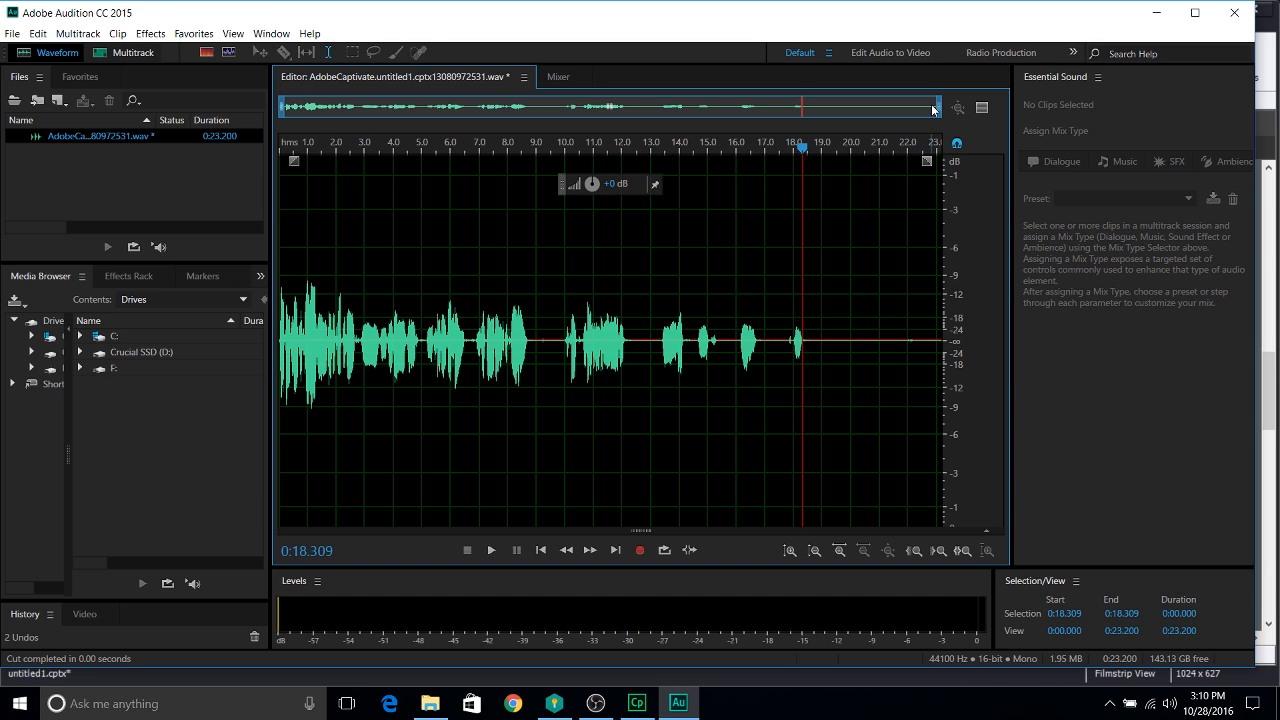
left_click_drag(938, 108, 755, 142)
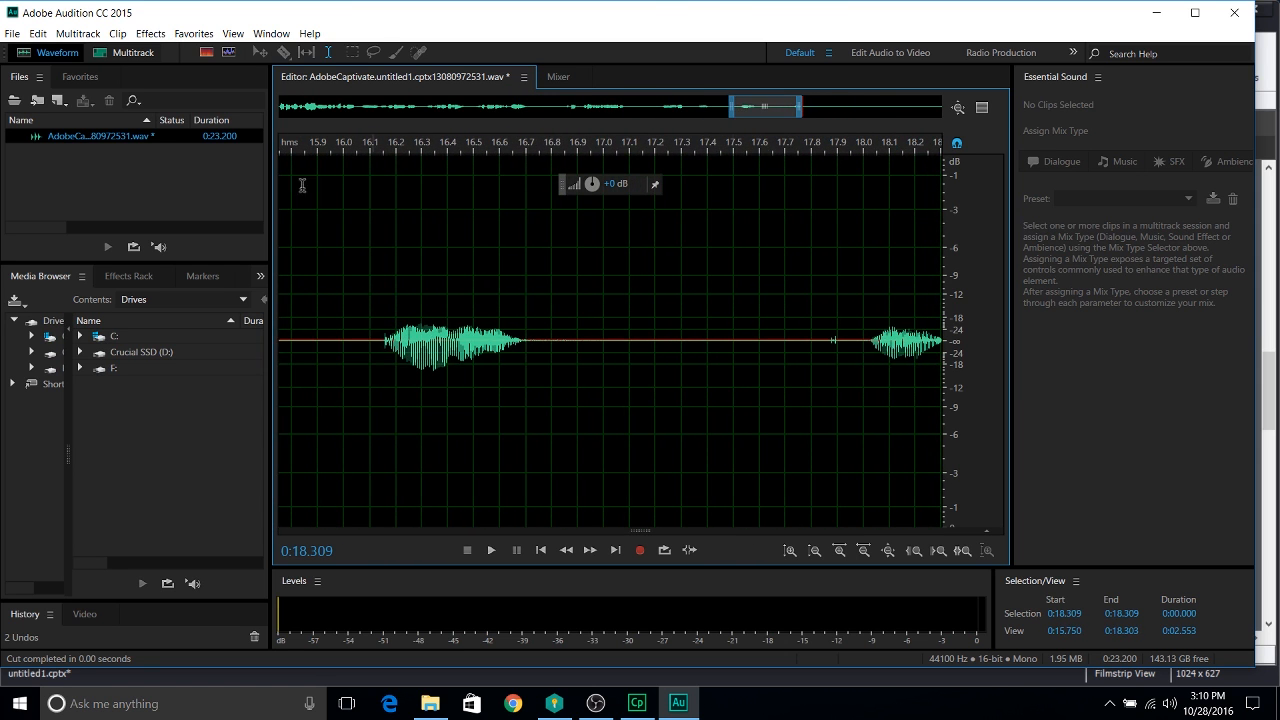
left_click(343, 200)
key("space")
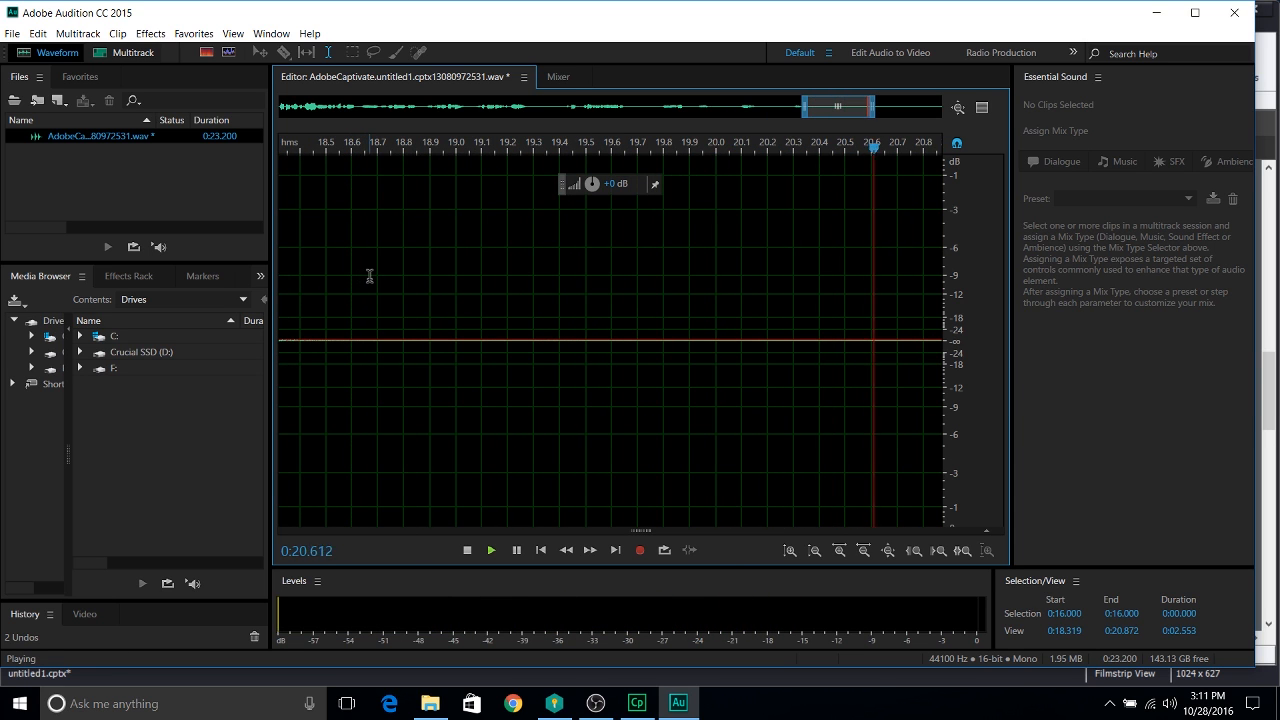
key("space")
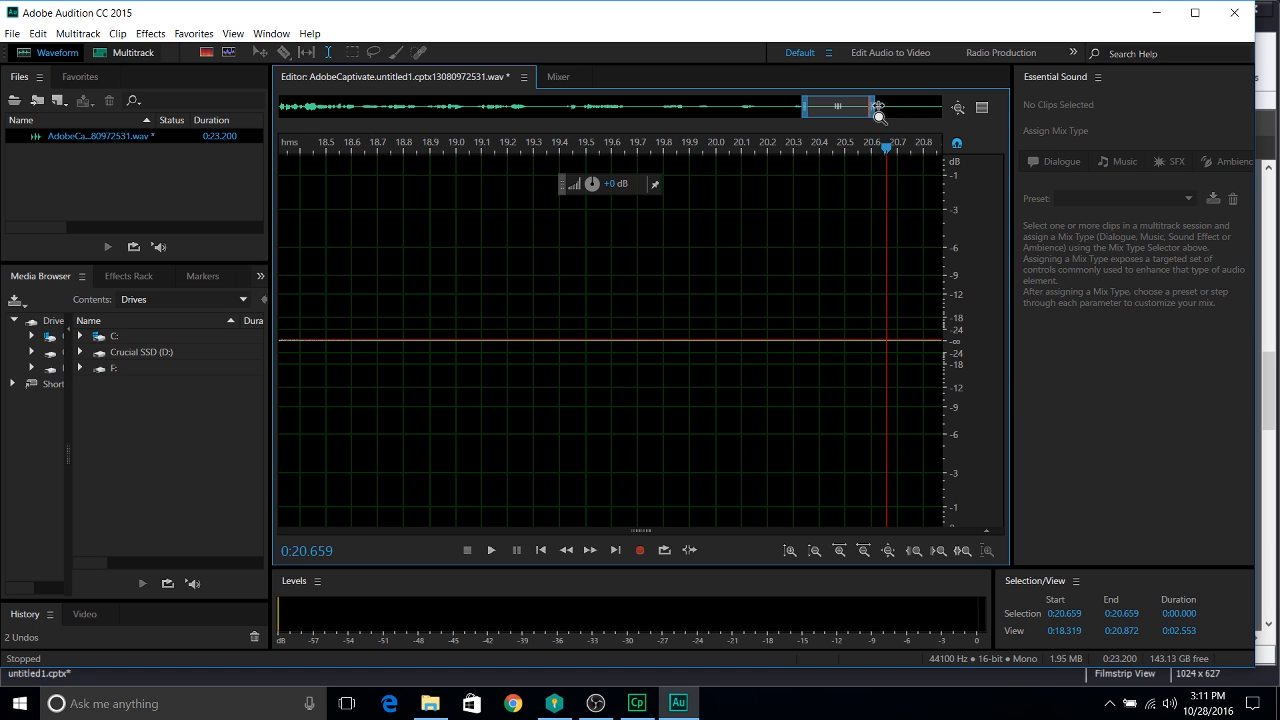
Step: Play the last speech sections from about 14.4 seconds to check the words before the trailing silence
left_click_drag(871, 106, 940, 106)
left_click_drag(807, 125, 518, 132)
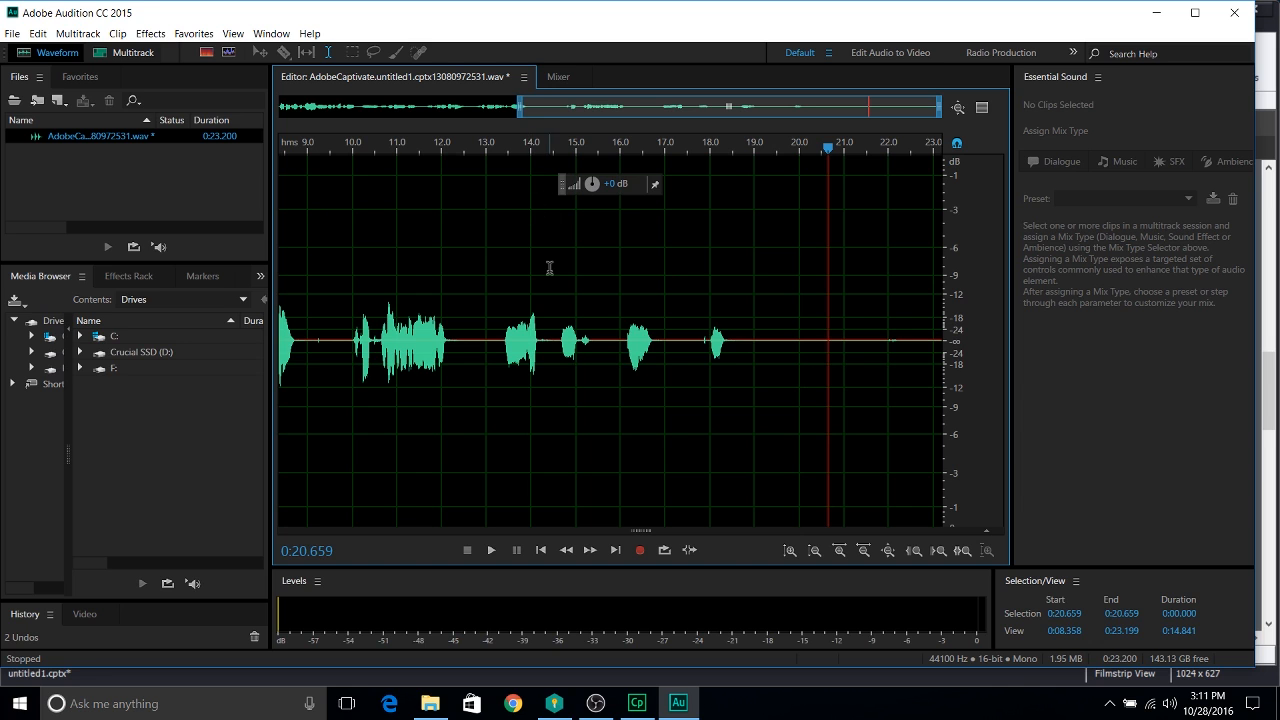
left_click(550, 265)
key("space")
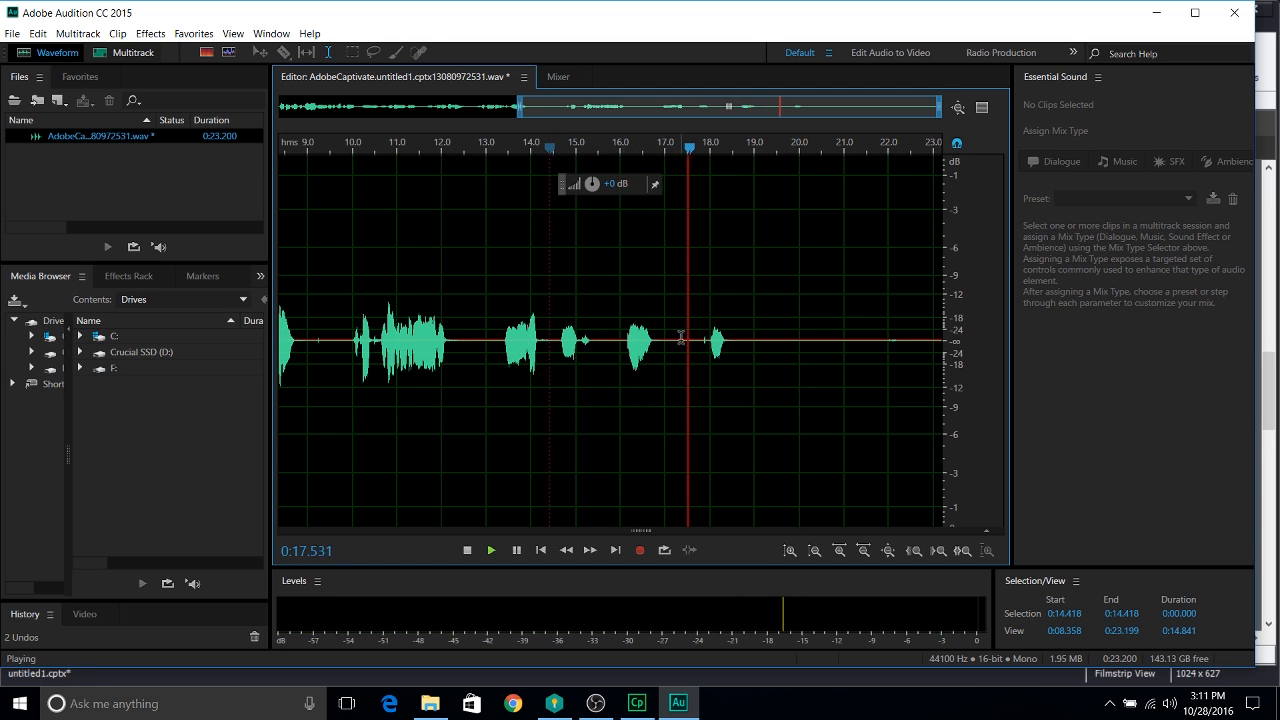
key("space")
Step: Select the trailing silence from about 18.6 to 23.2 seconds and cut it
left_click(735, 347)
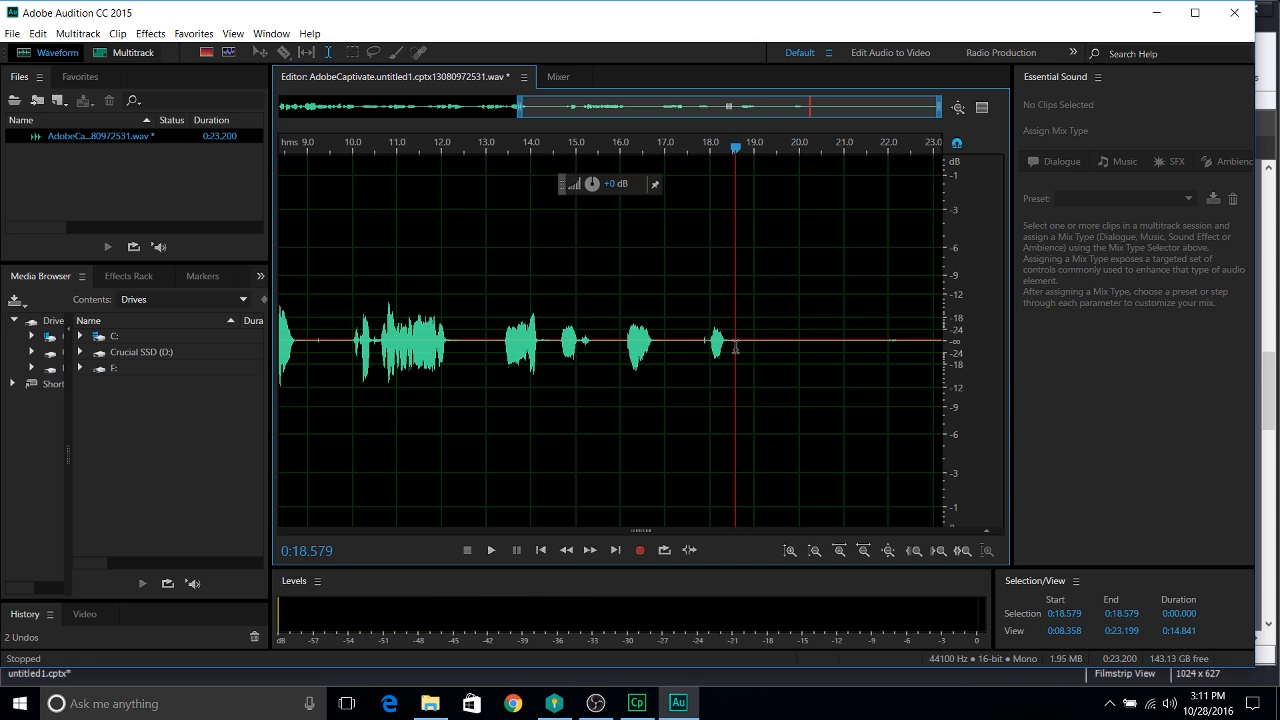
left_click_drag(735, 347, 1158, 348)
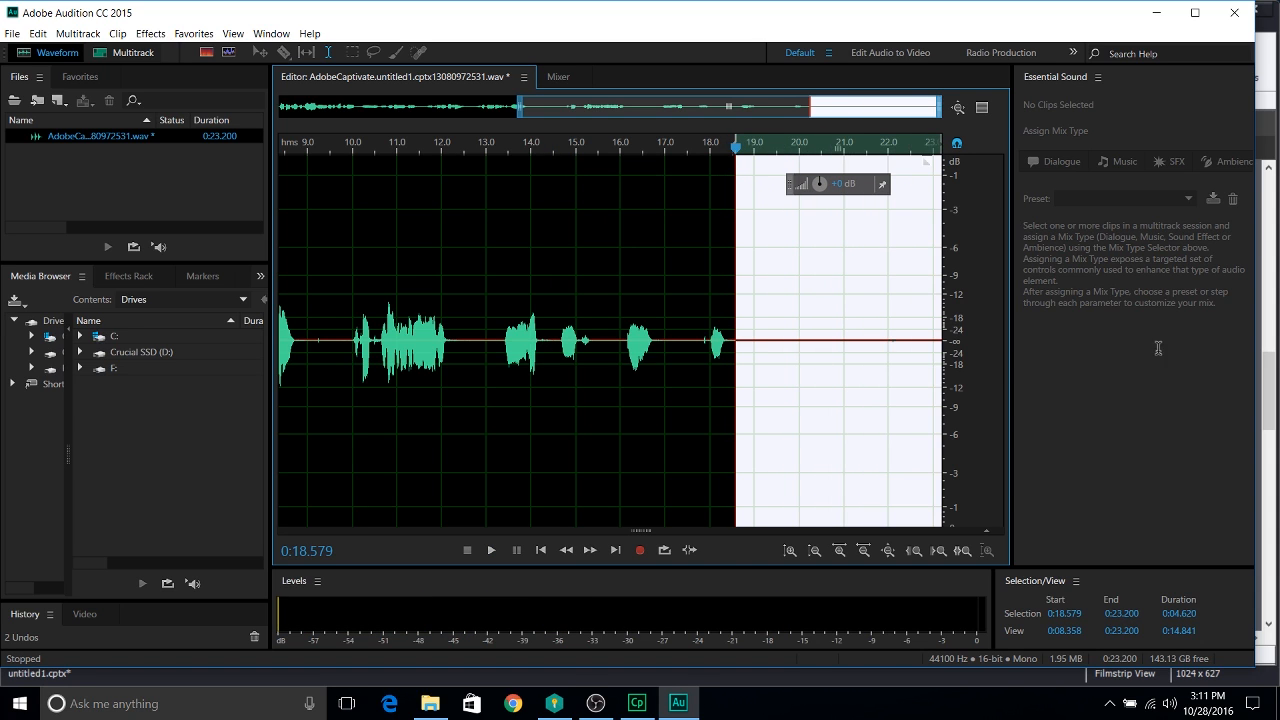
right_click(811, 343)
left_click(868, 477)
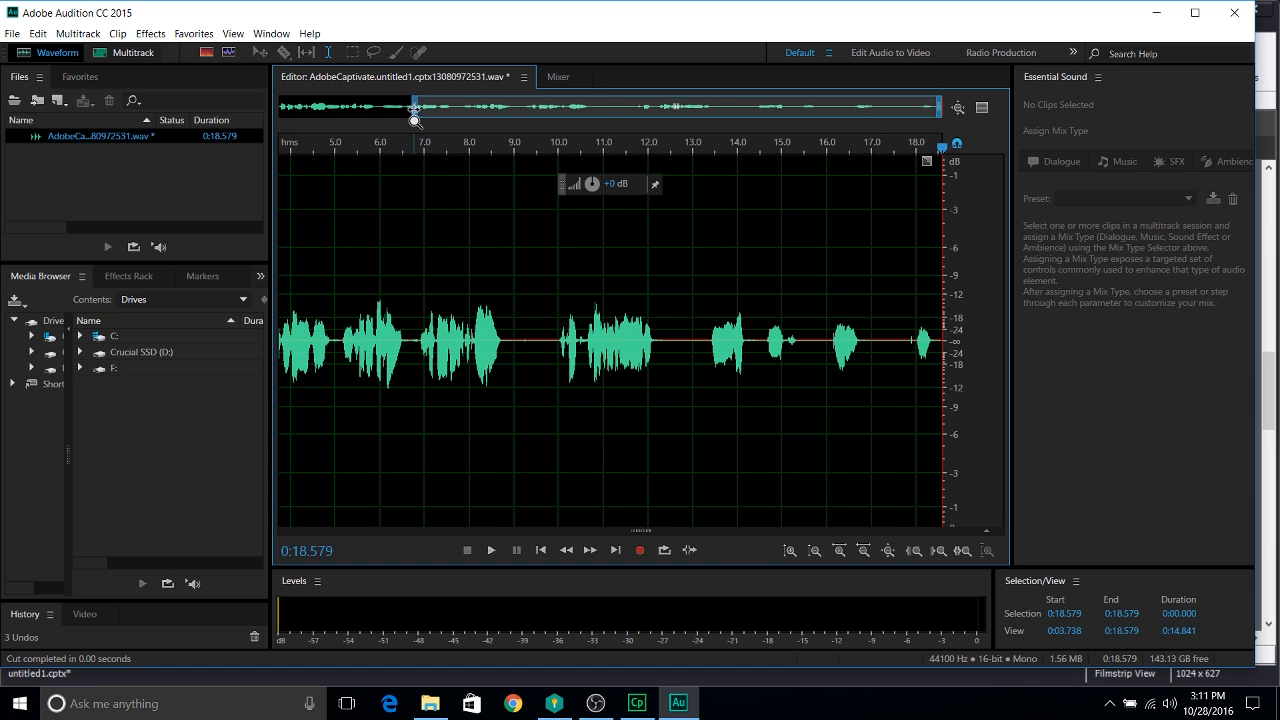
Step: Play the trimmed narration from its beginning to about 10.4 seconds to check the speech and pauses
left_click_drag(415, 113, 222, 125)
left_click(288, 222)
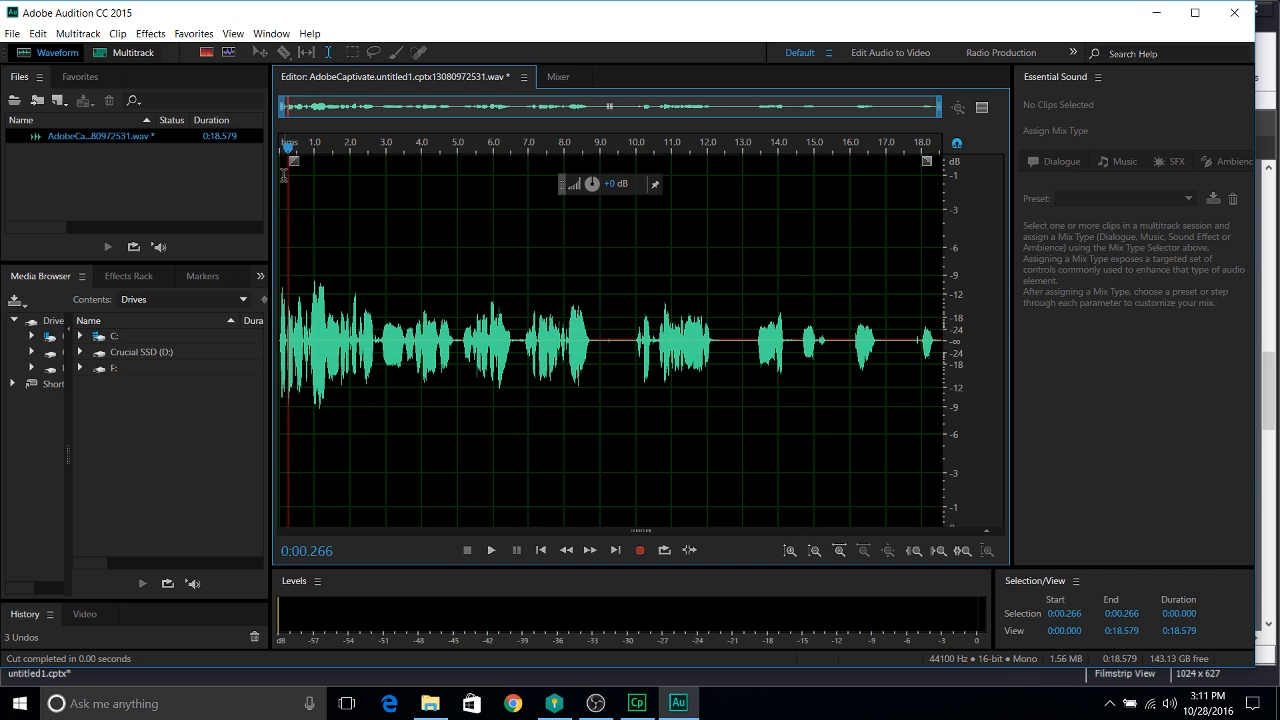
key("Home")
key("space")
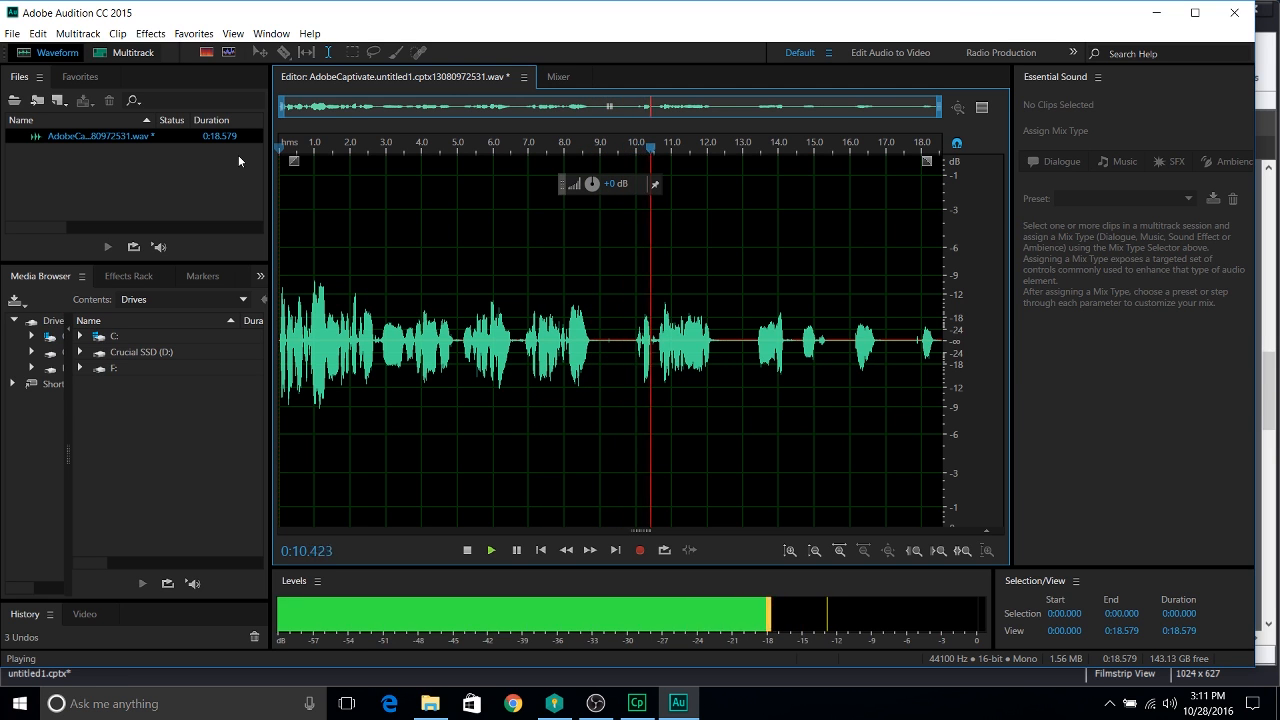
key("space")
Step: Play the long pause from about 8.6 to 9.1 seconds and place the playhead at 9 seconds
left_click(585, 342)
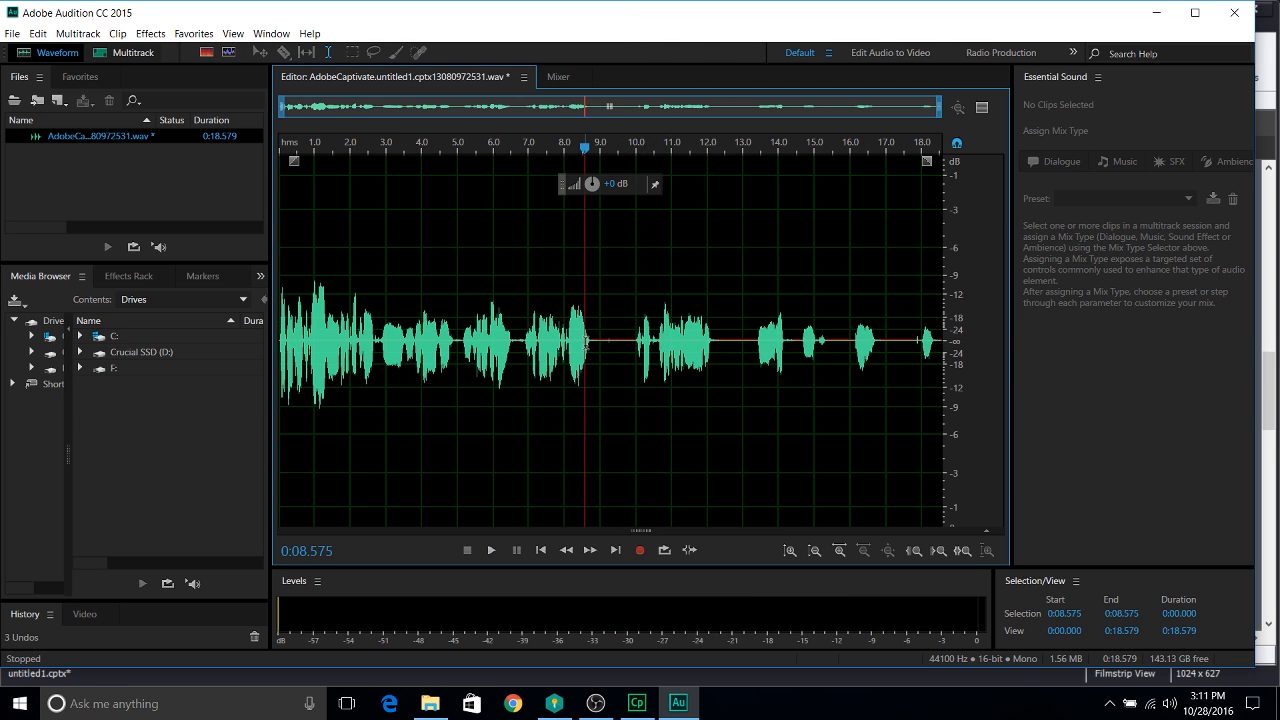
key("space")
key("space")
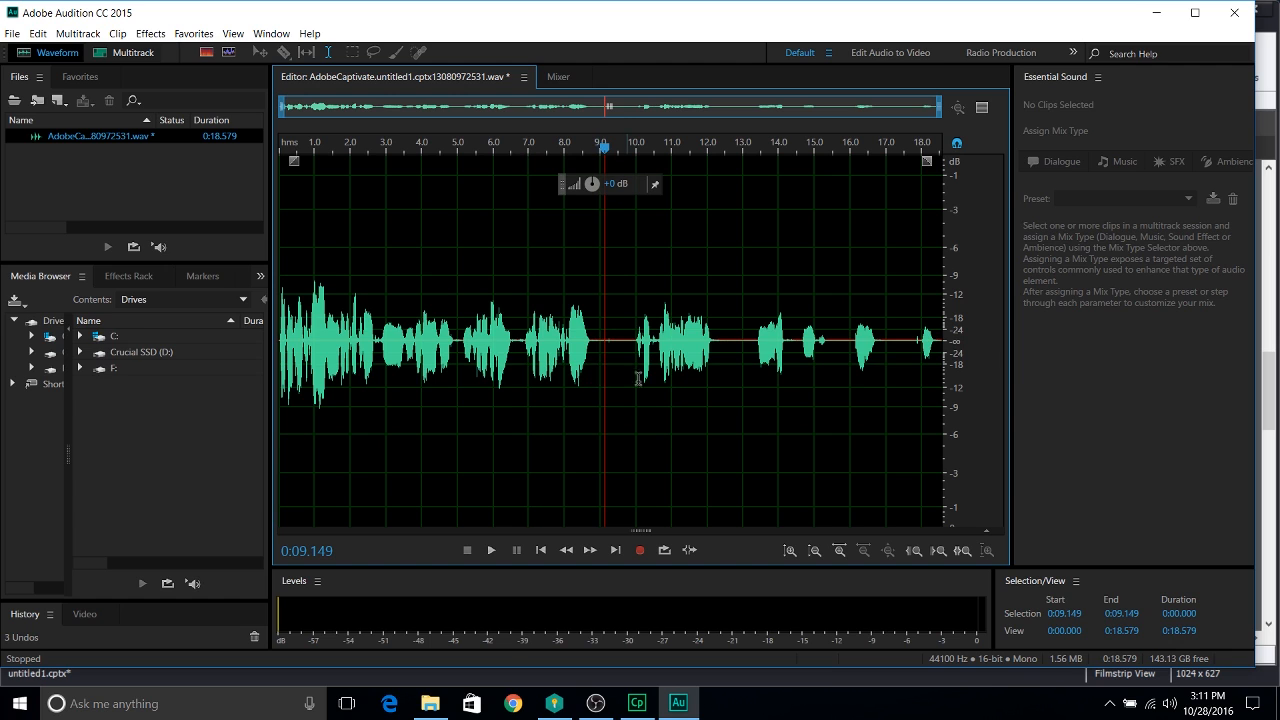
left_click(623, 347)
left_click(595, 342)
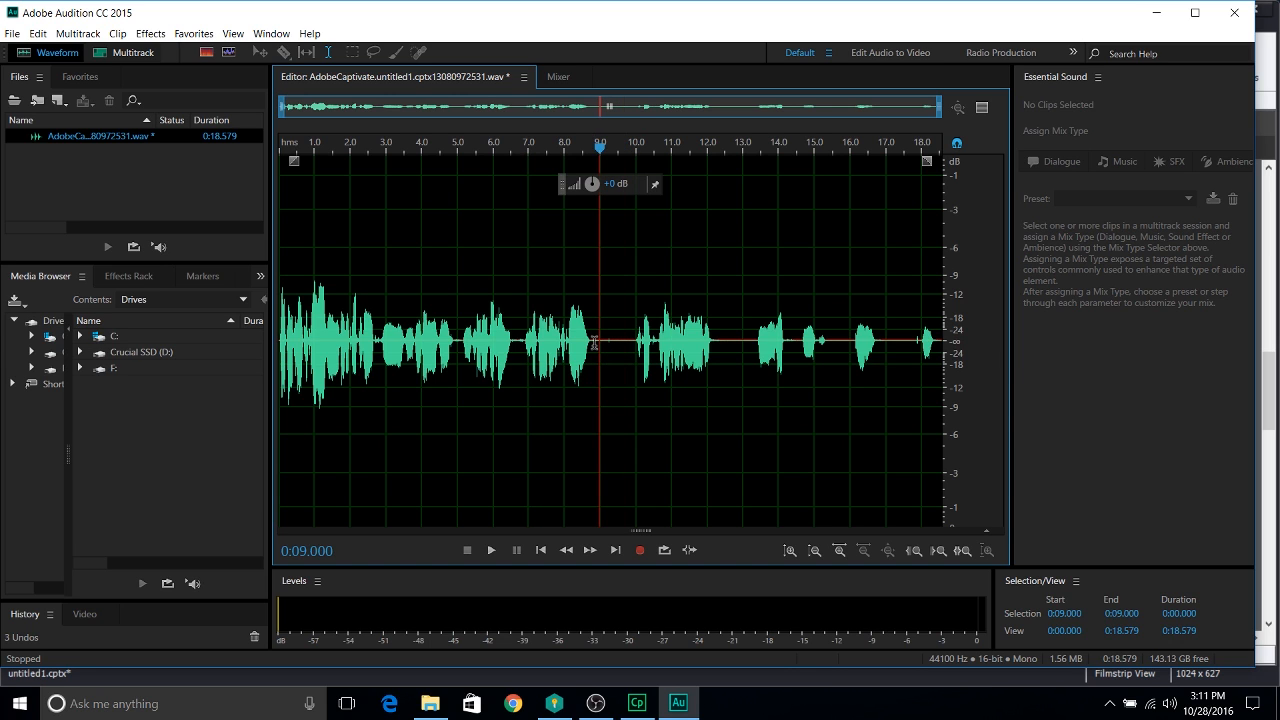
Step: Play the audio around 8.8 to 9 seconds to find where the speech ends and the pause begins
left_click(593, 342)
left_click(602, 343)
key("space")
key("space")
left_click(599, 357)
left_click(592, 342)
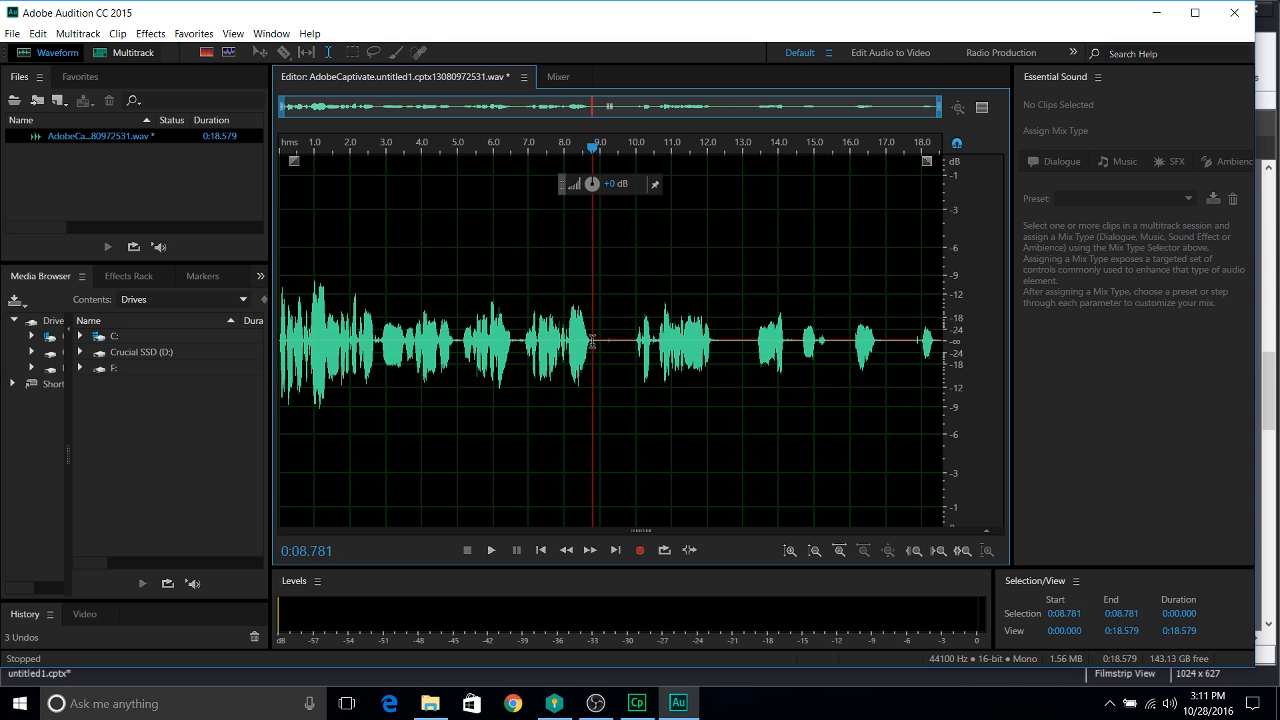
mouse_move(593, 342)
left_mouse_down()
mouse_move(618, 341)
mouse_move(577, 342)
mouse_move(589, 344)
left_mouse_up()
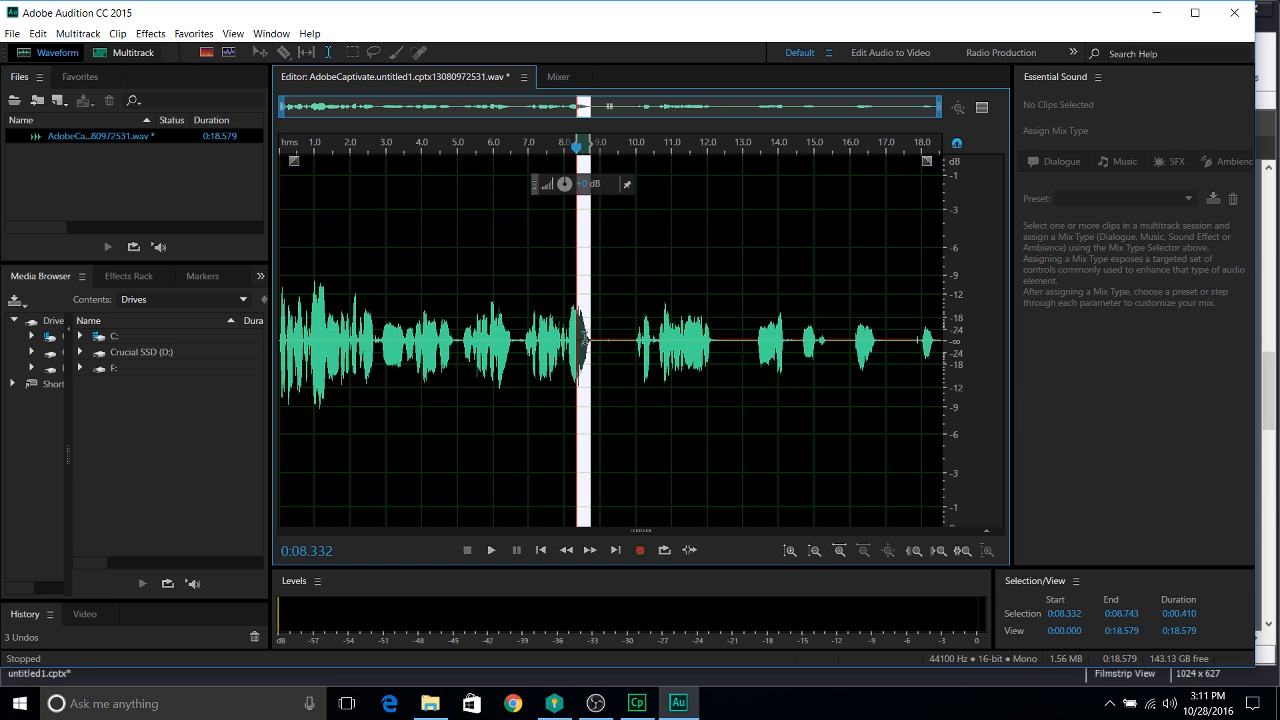
left_click(585, 342)
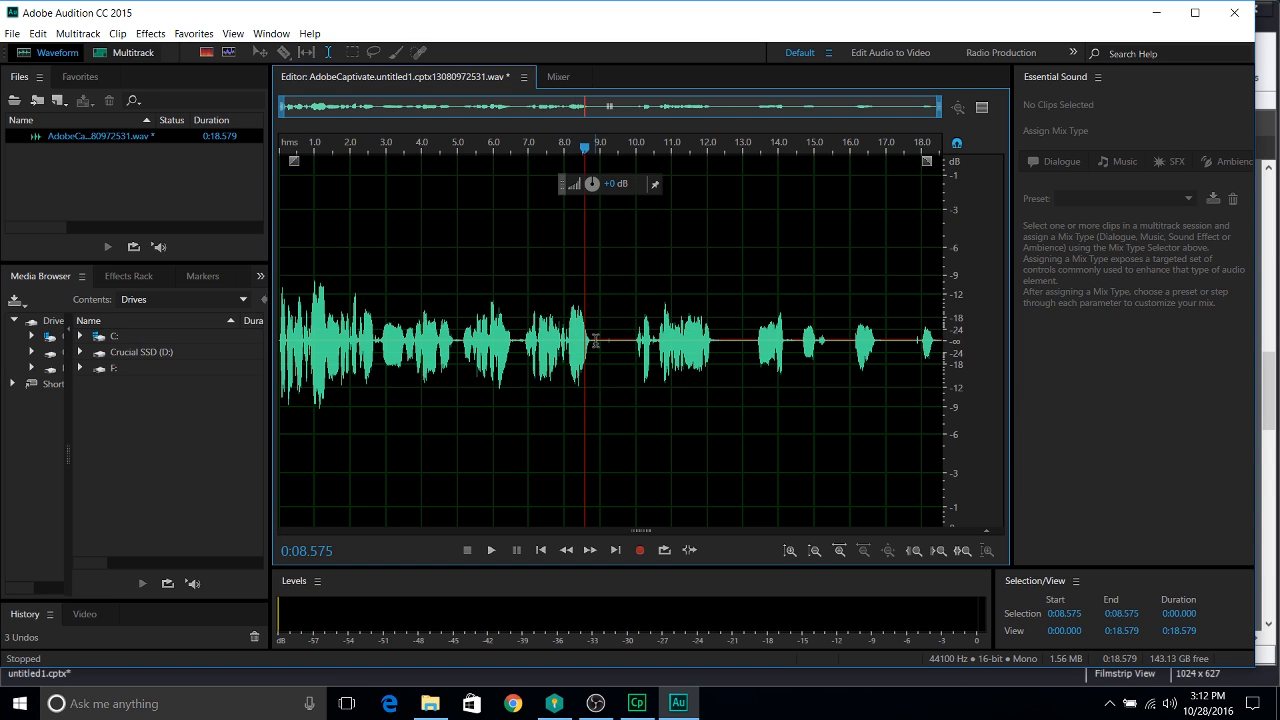
left_click(592, 342)
left_click_drag(593, 342, 600, 342)
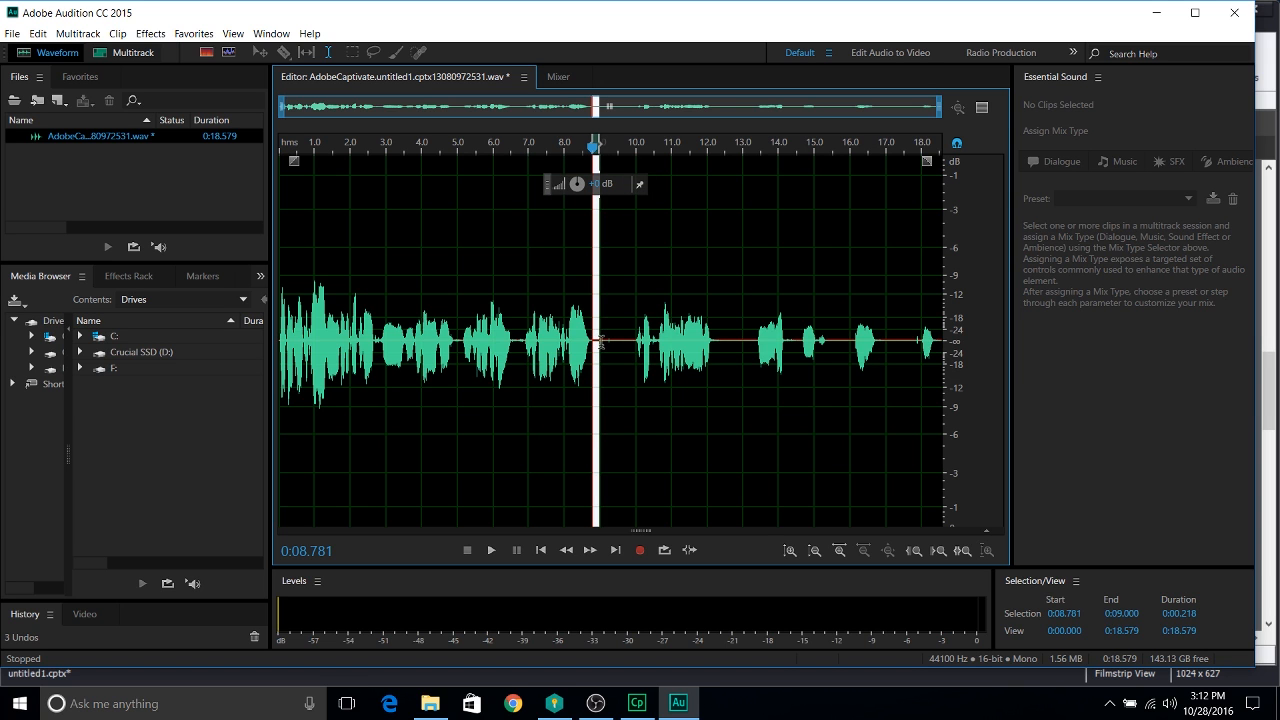
Step: Select the long pause from about 8.77 to 10 seconds and turn its volume down to silence
scroll(600, 345, "up", 3)
scroll(588, 347, "down", 3)
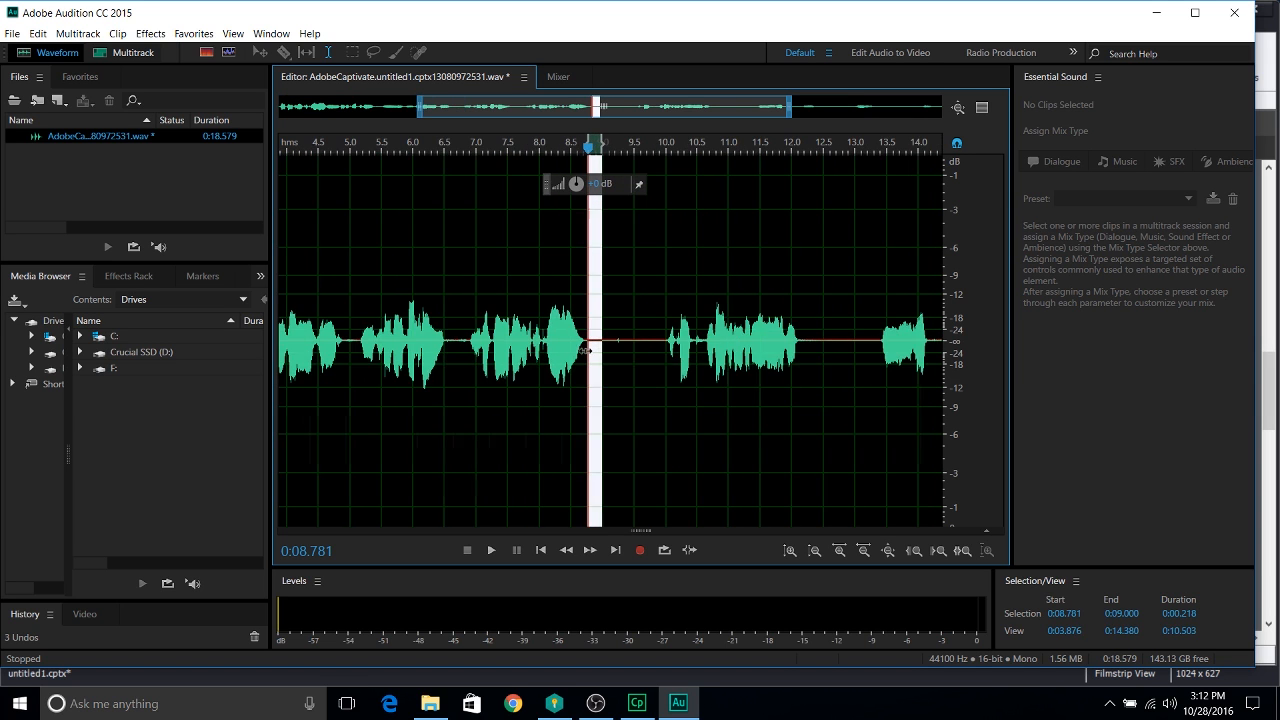
scroll(584, 347, "up", 4)
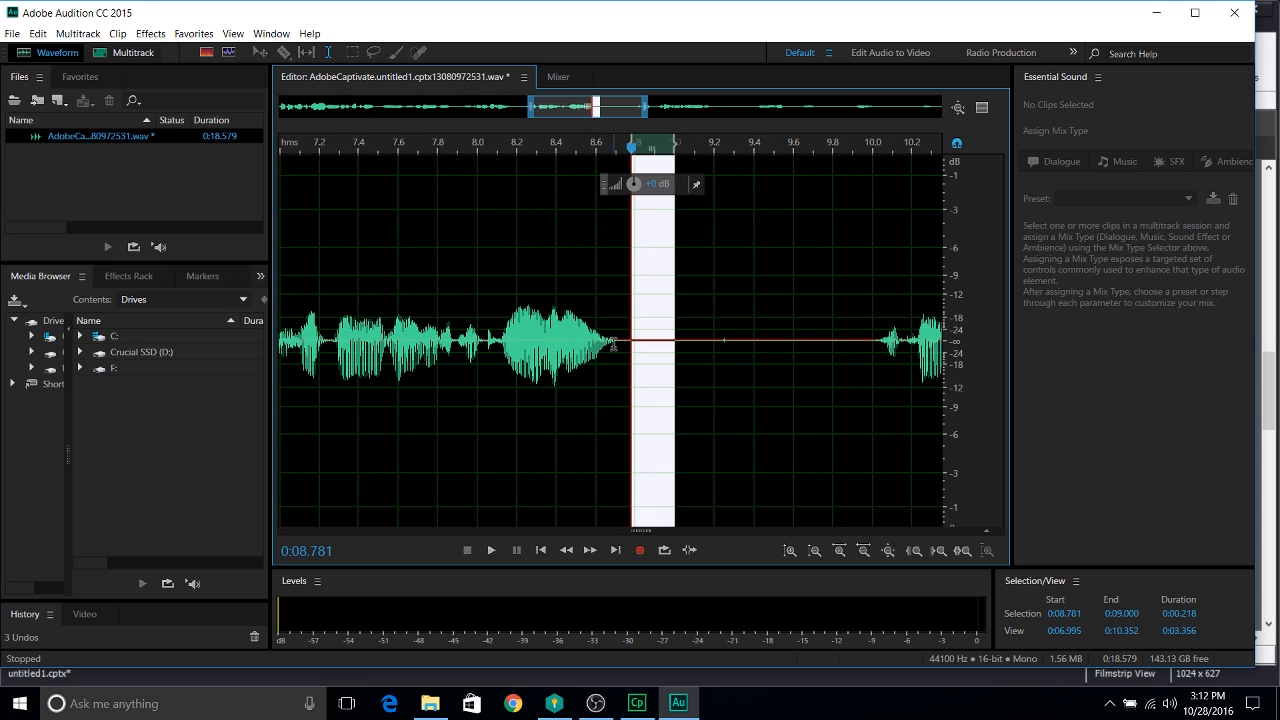
left_click(614, 345)
left_click(619, 344)
left_click(635, 342)
left_click(629, 341)
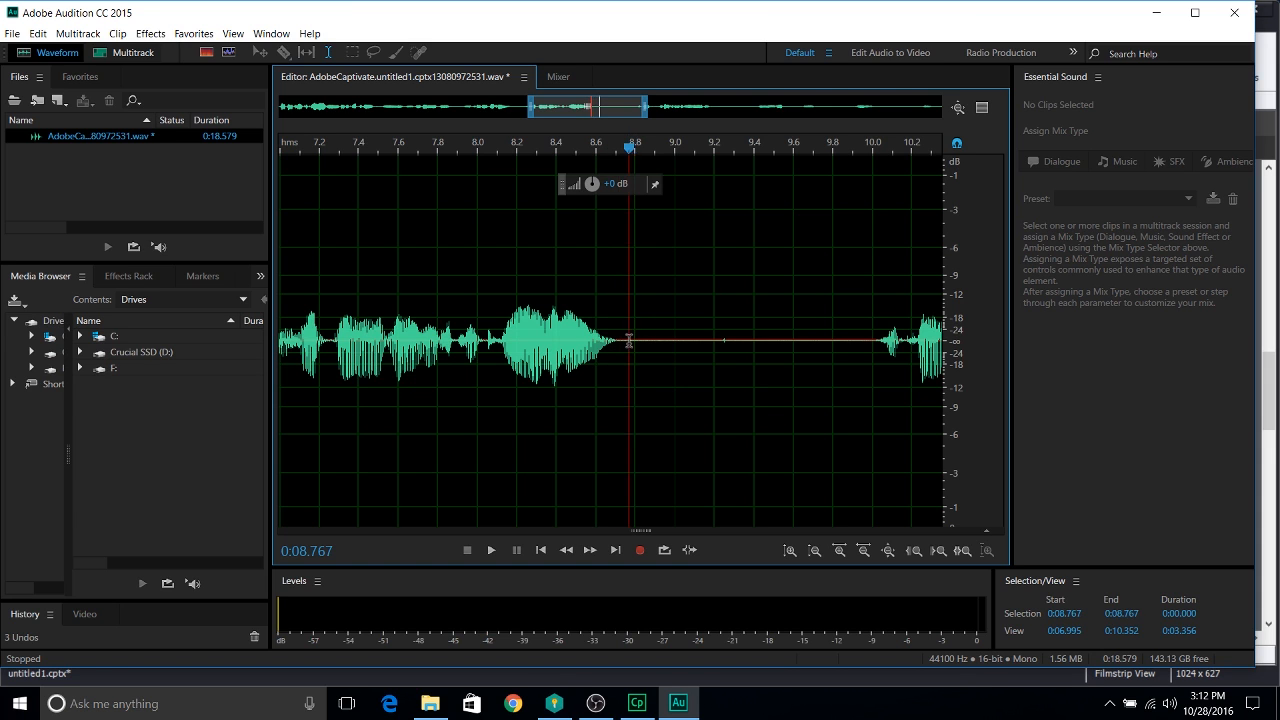
left_click_drag(629, 341, 872, 343)
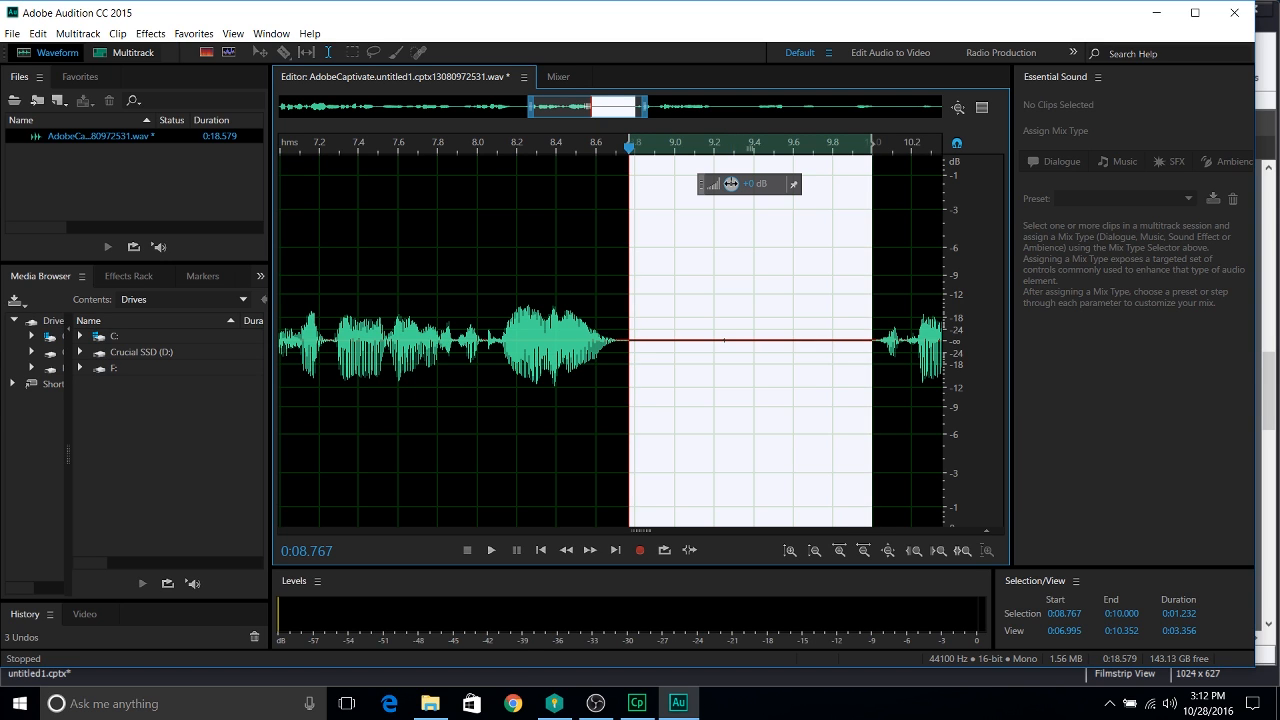
left_click_drag(731, 184, 743, 260)
left_click_drag(759, 313, 759, 311)
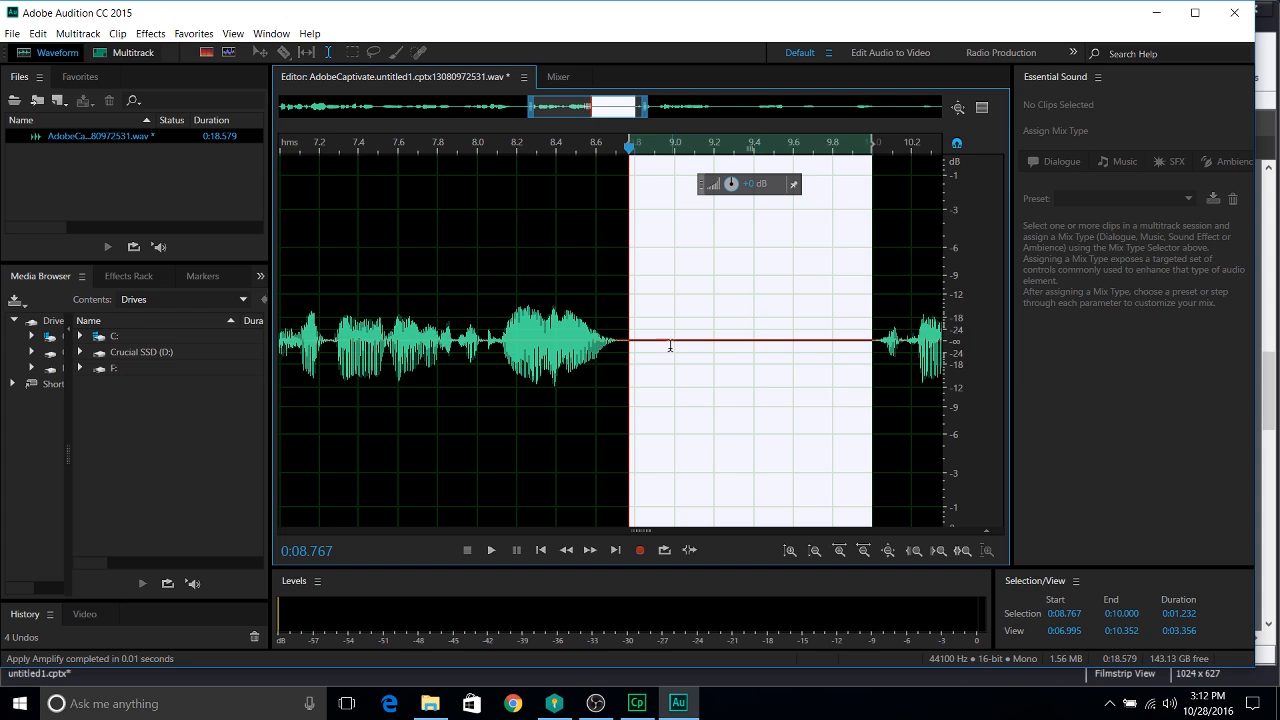
Step: Play the narration from about 7.9 seconds and silence the pause from about 12.12 to 13.43 seconds by lowering its volume
left_click(451, 362)
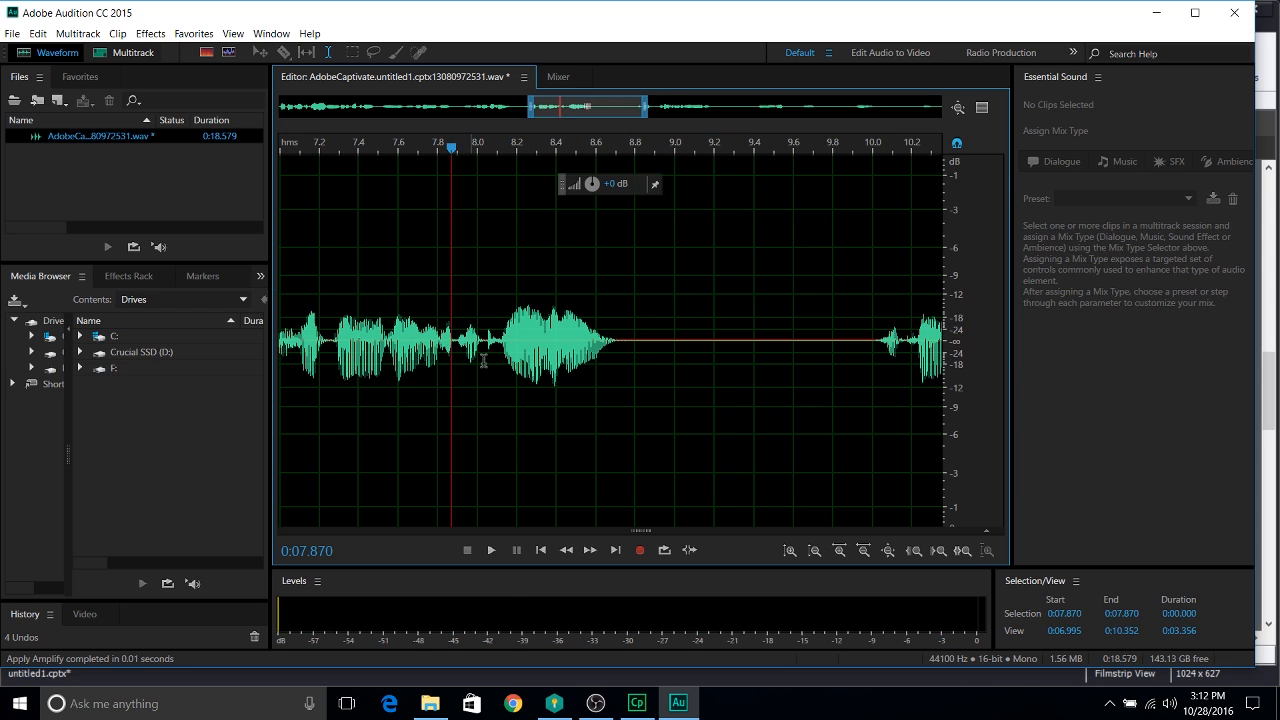
key("space")
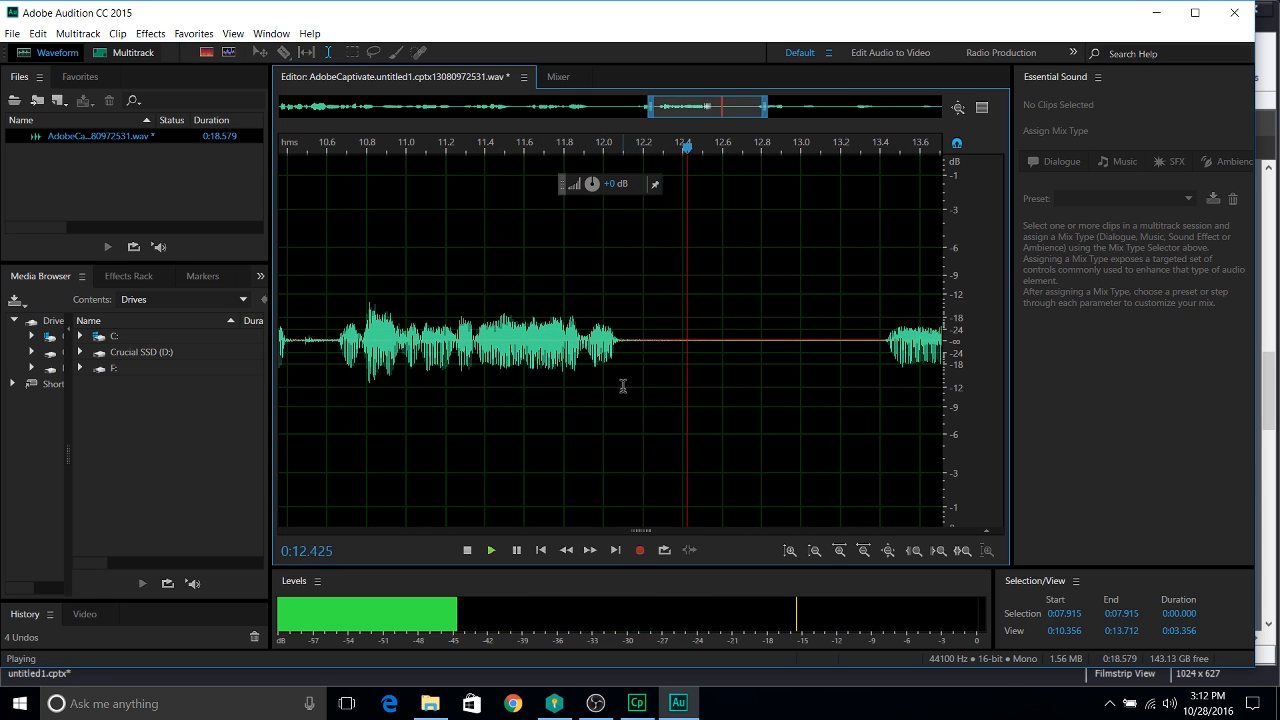
key("space")
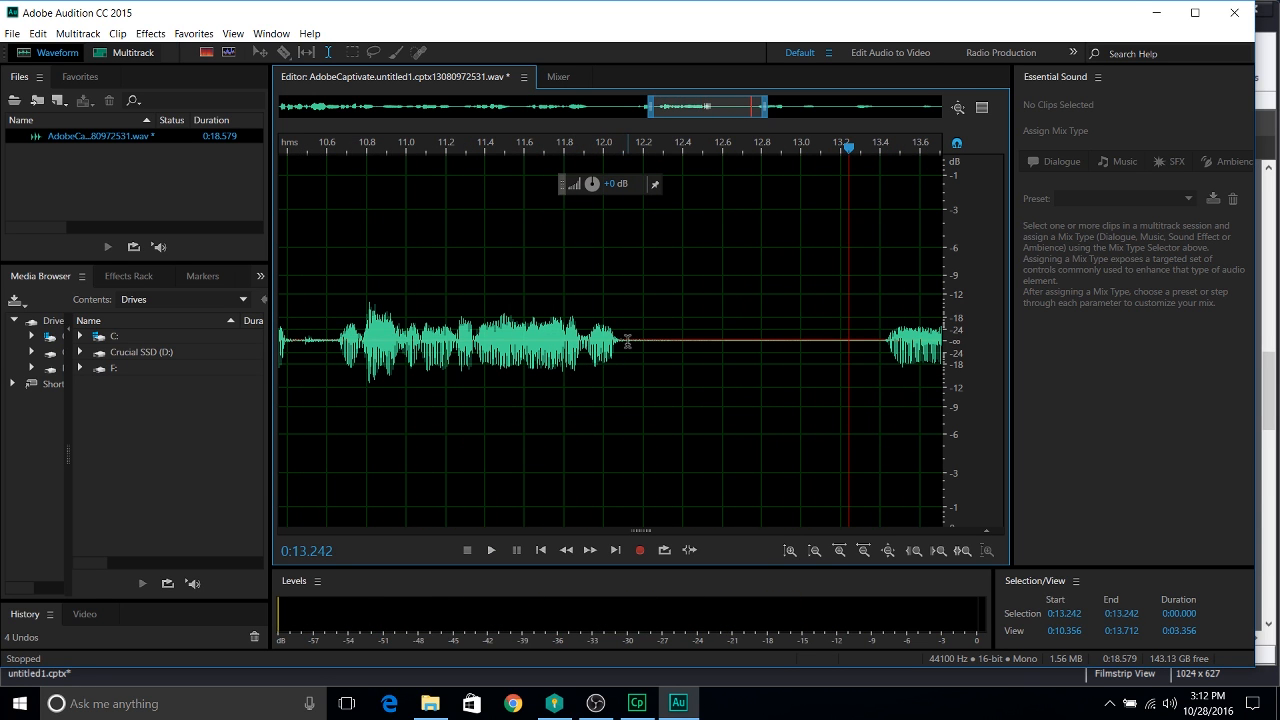
left_click(627, 342)
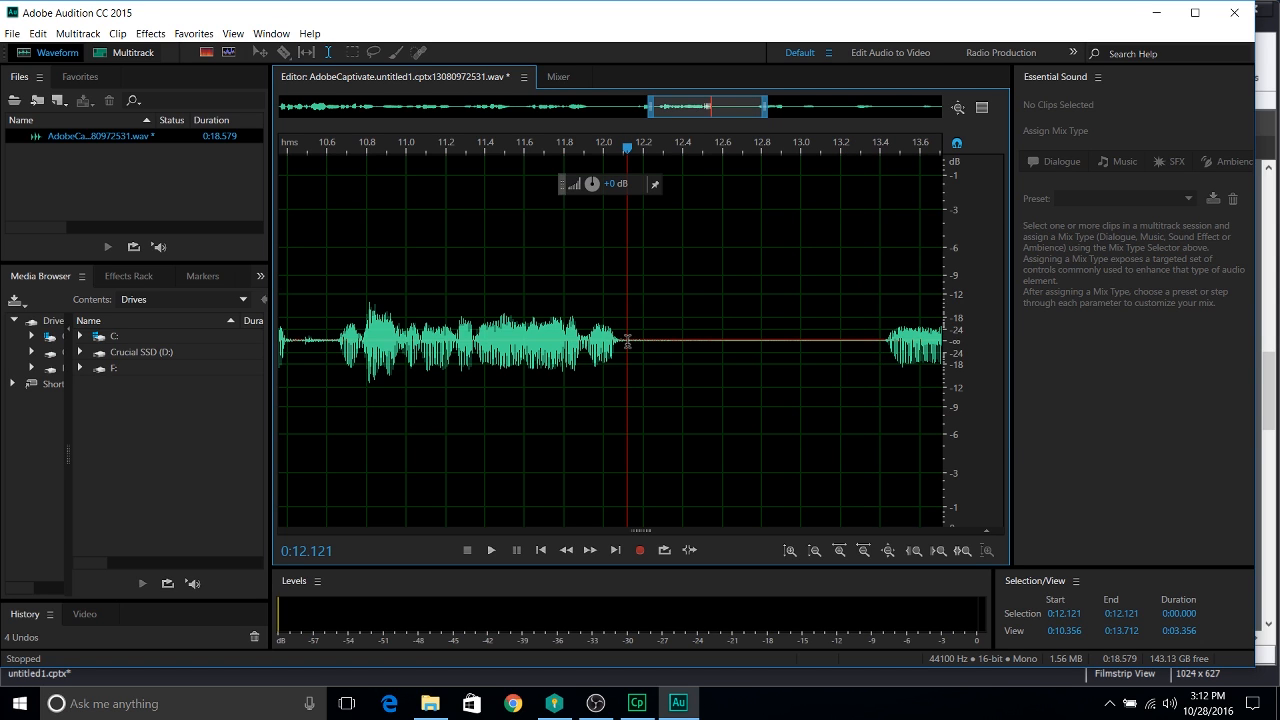
left_click_drag(627, 342, 878, 361)
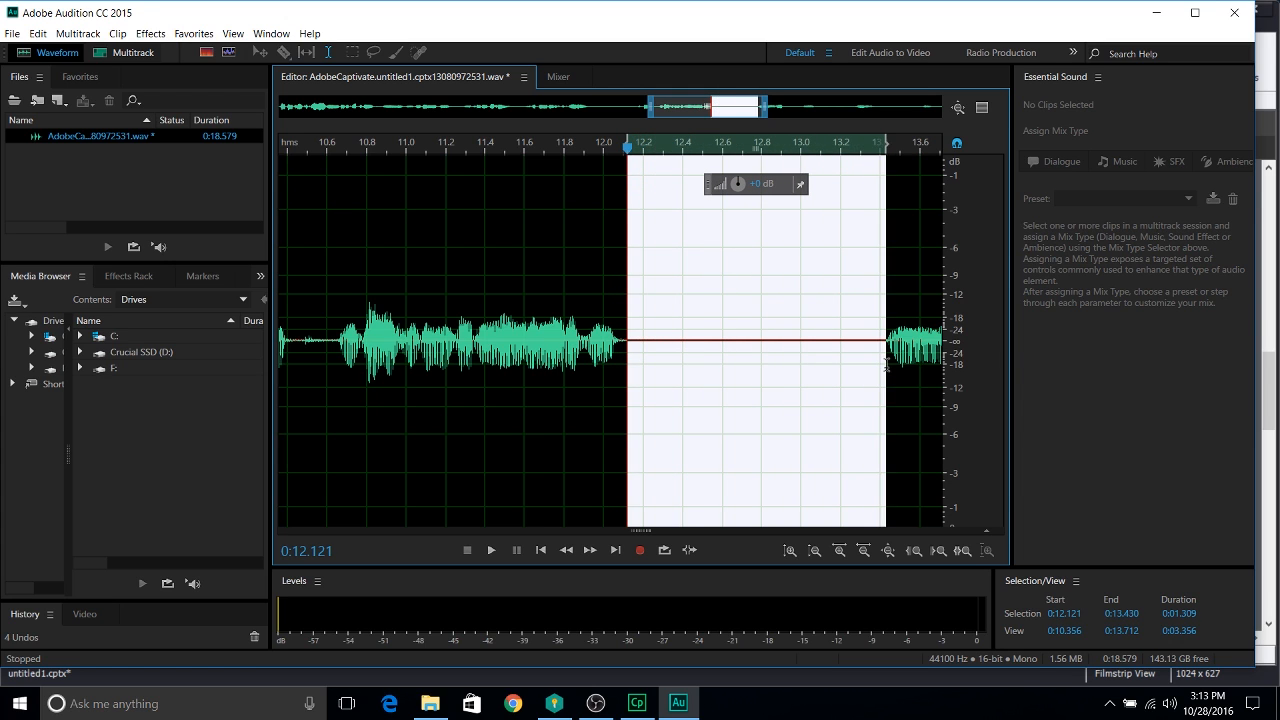
left_click_drag(735, 190, 791, 489)
Step: Play on from about 11.8 seconds and silence the pause from about 14.15 to 14.68 seconds by lowering its volume
left_click(565, 358)
key("space")
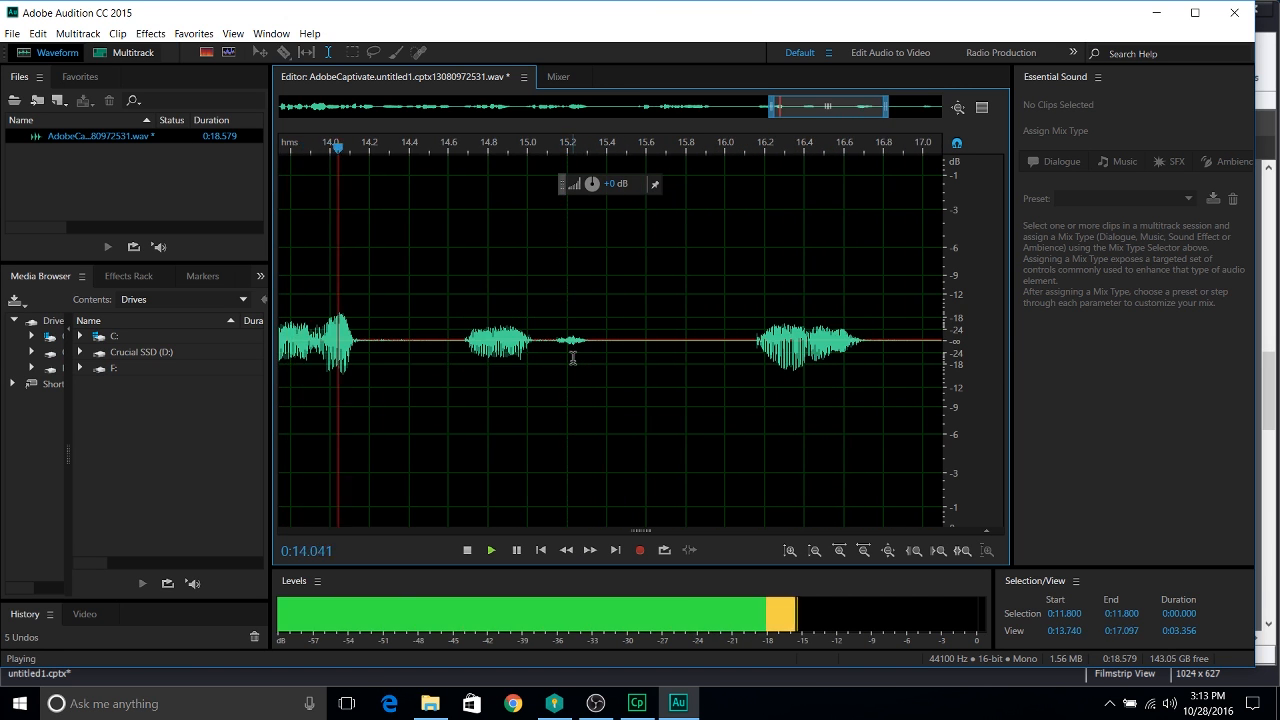
key("space")
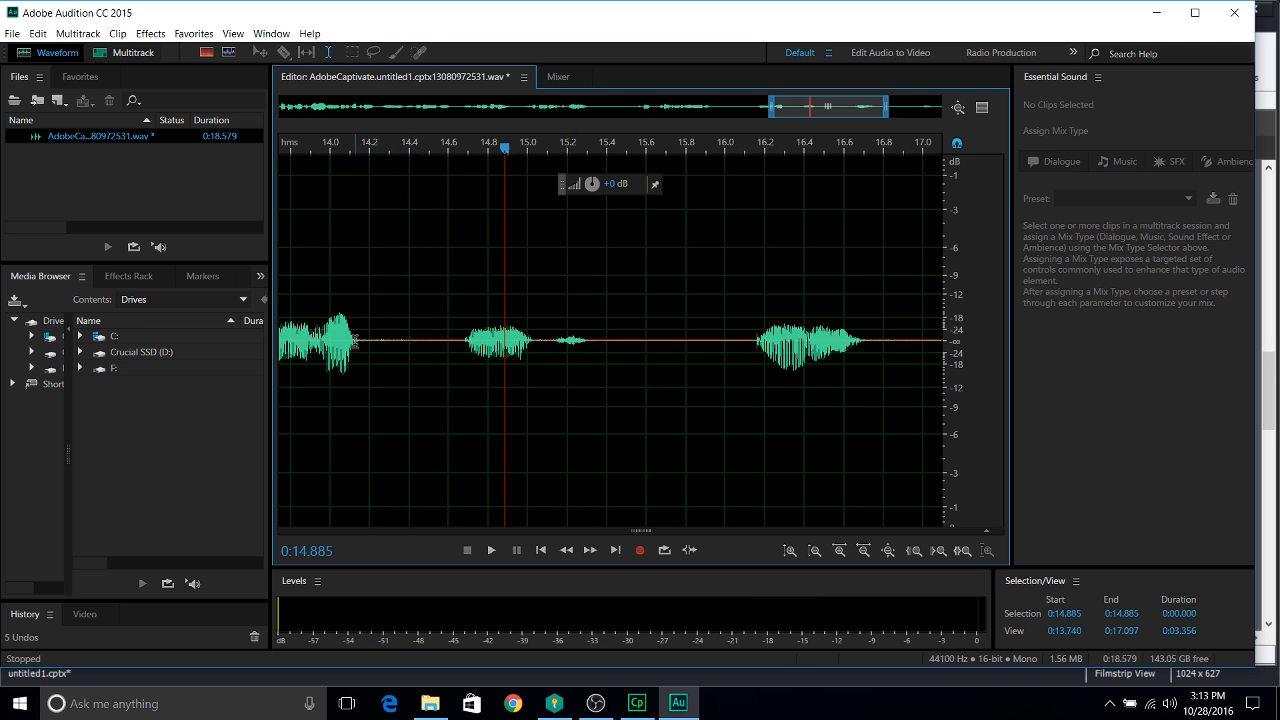
left_click_drag(358, 342, 463, 357)
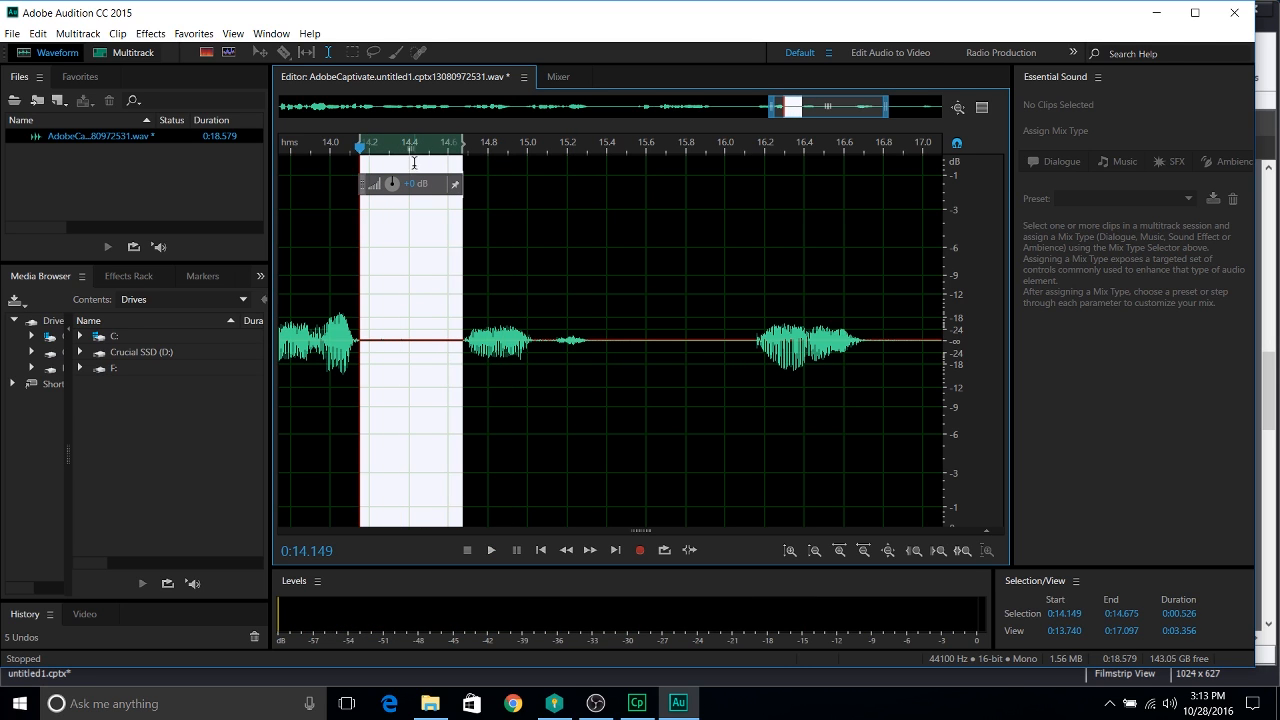
left_click_drag(393, 185, 508, 405)
Step: Play from about 14.1 and 15.1 seconds to check the silenced pause and the faint sound after the word
left_click(346, 332)
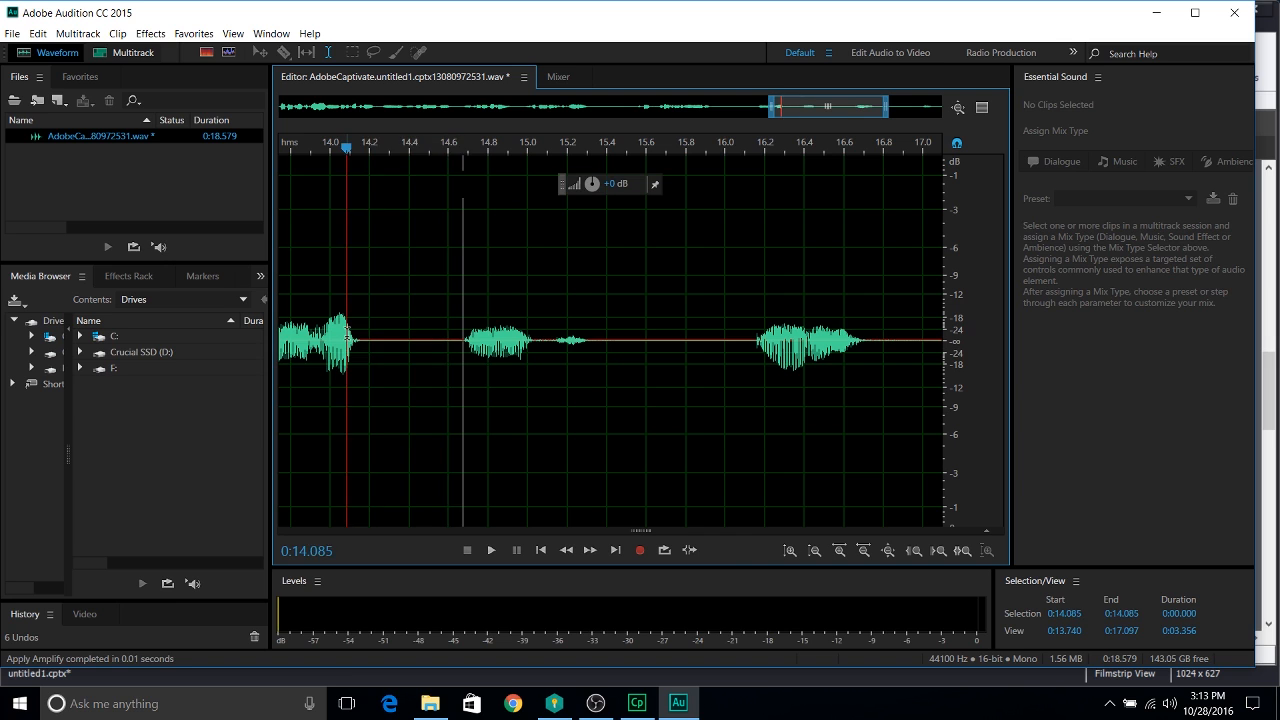
key("space")
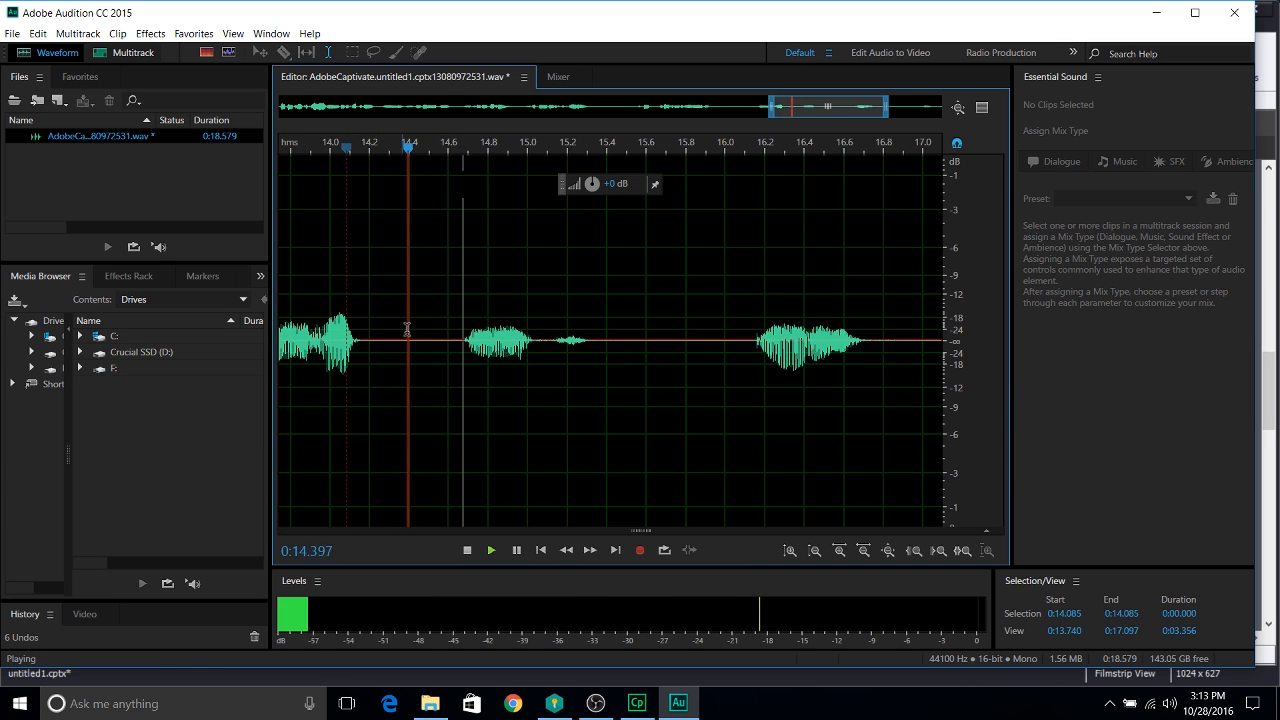
left_click(546, 341)
key("space")
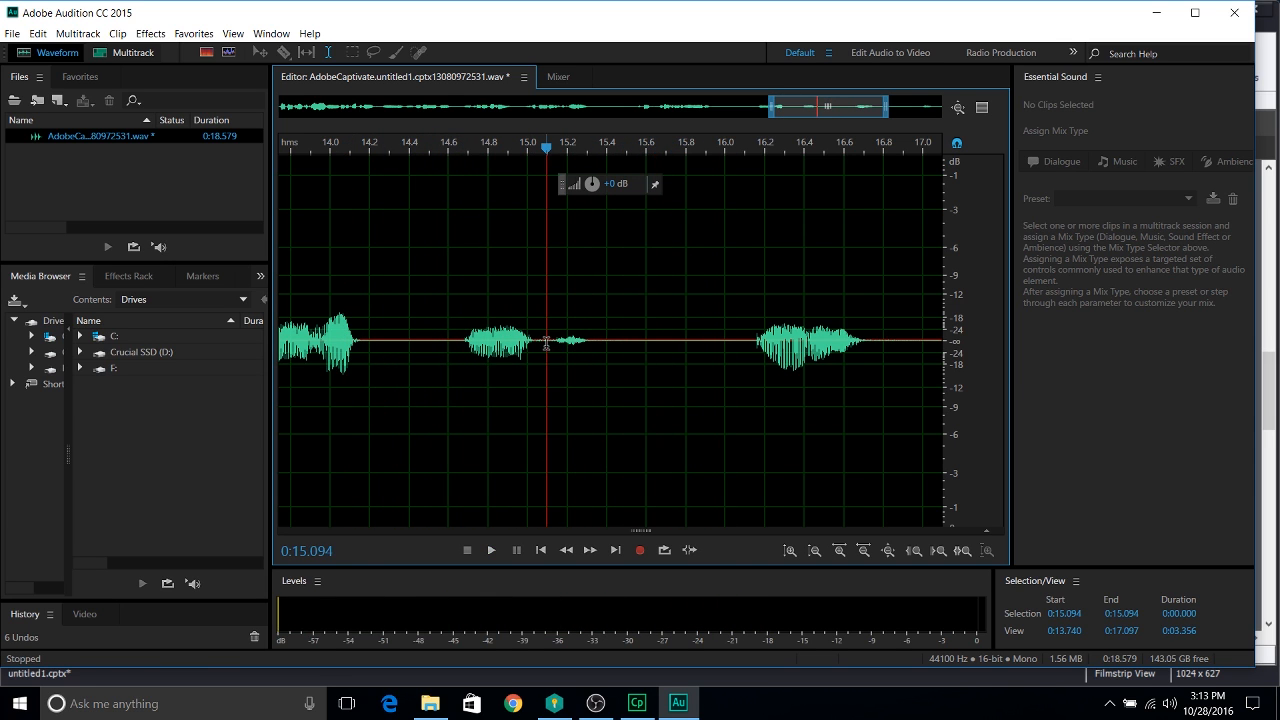
key("space")
double_click(546, 341)
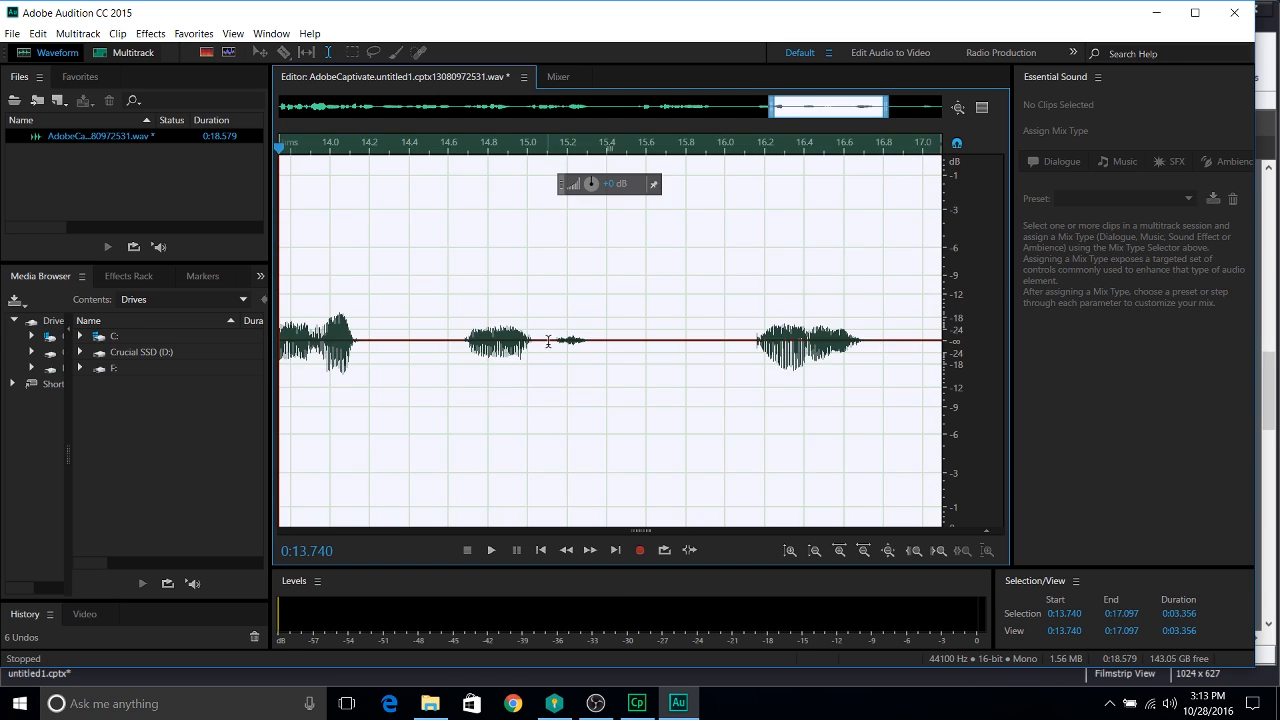
left_click(548, 341)
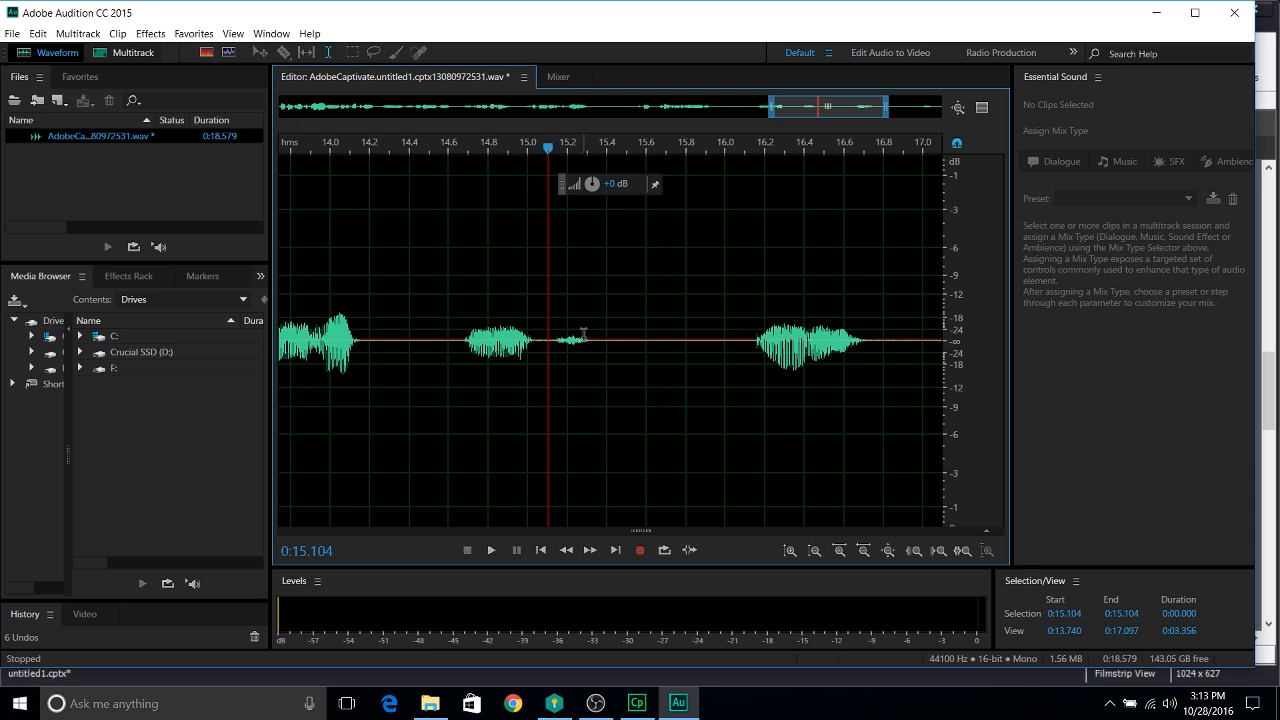
Step: Replay the word from about 14.6 seconds and silence the faint sound after it from about 15.07 to 15.6 seconds
left_click(456, 366)
key("space")
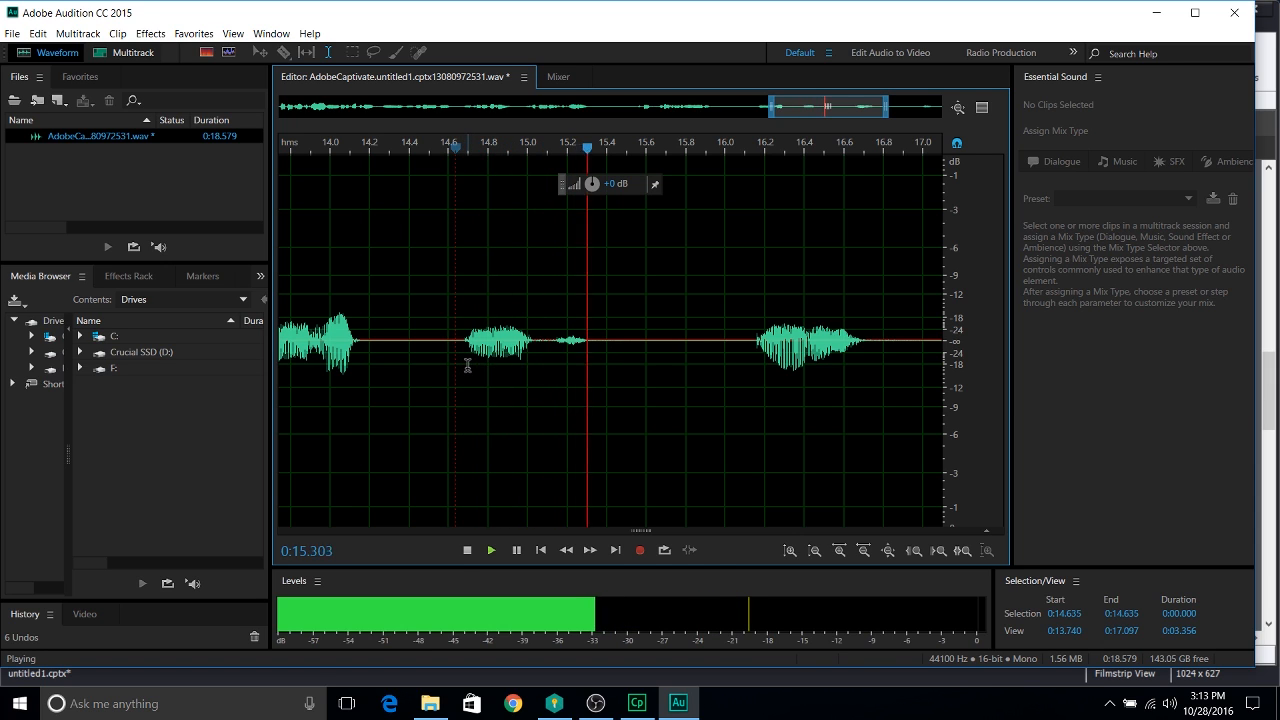
left_click(547, 350)
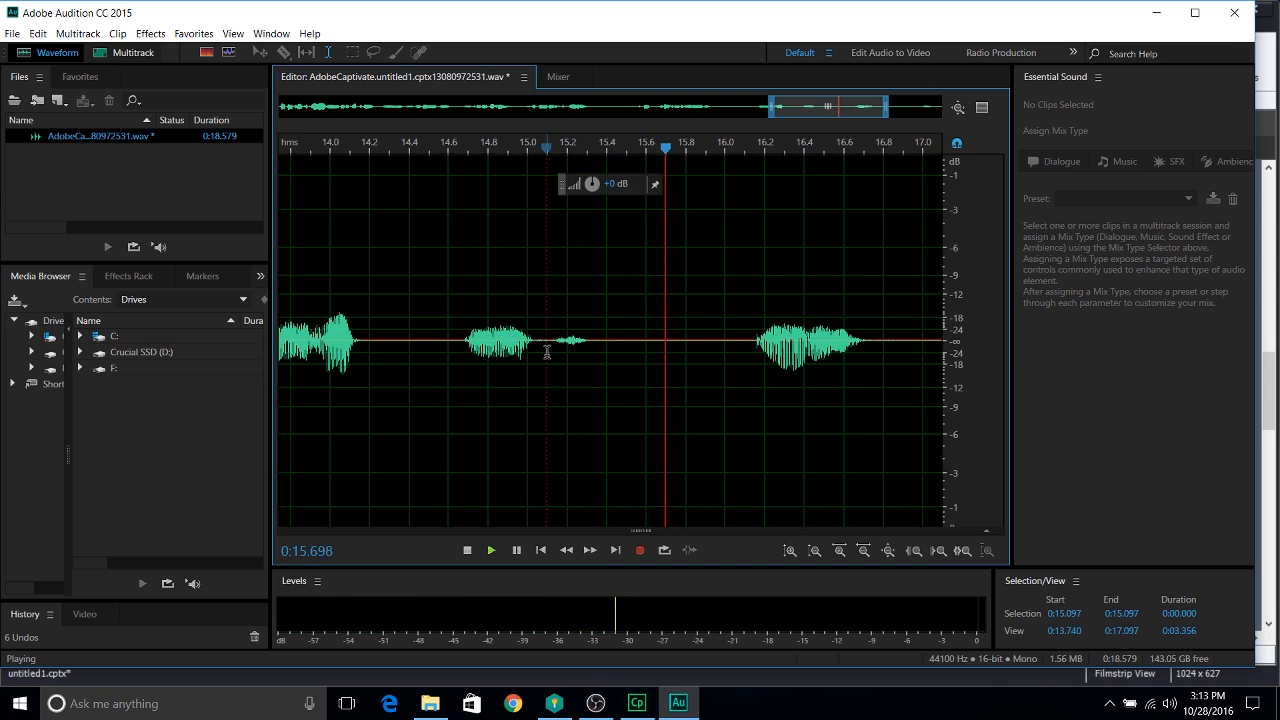
left_click(545, 348)
key("space")
left_click(541, 342)
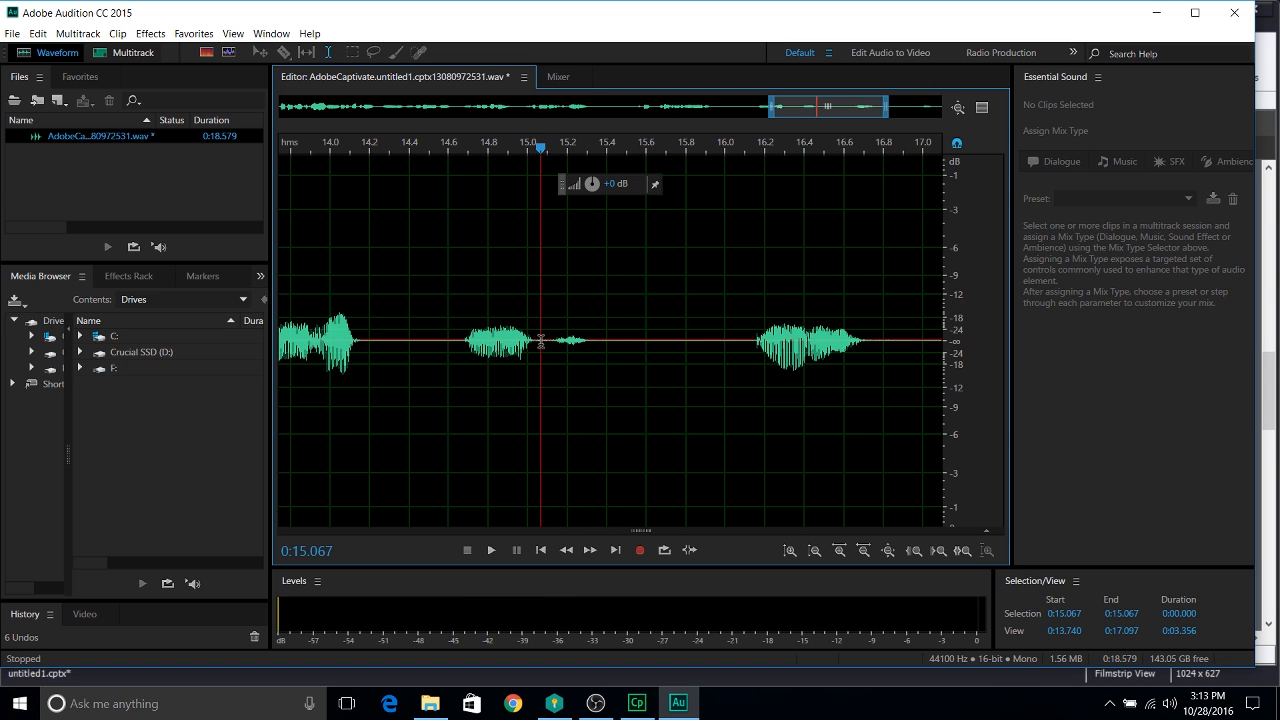
left_click_drag(541, 342, 645, 350)
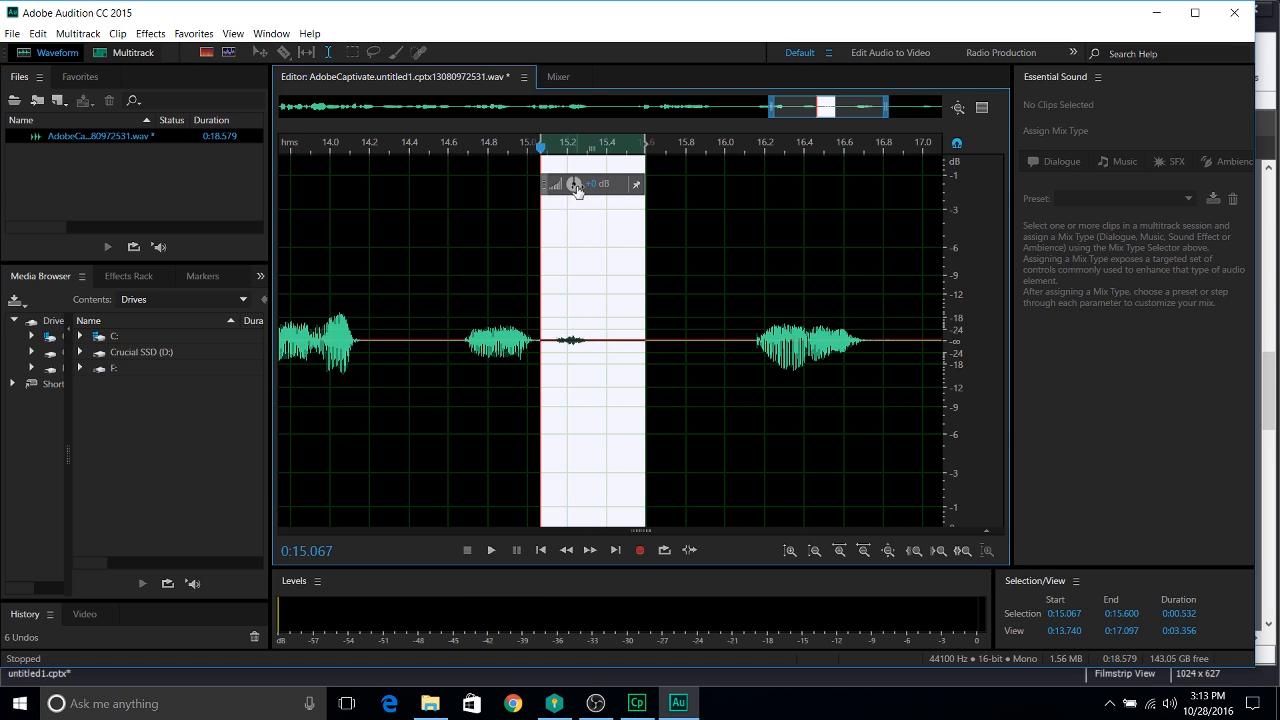
left_click_drag(575, 186, 645, 433)
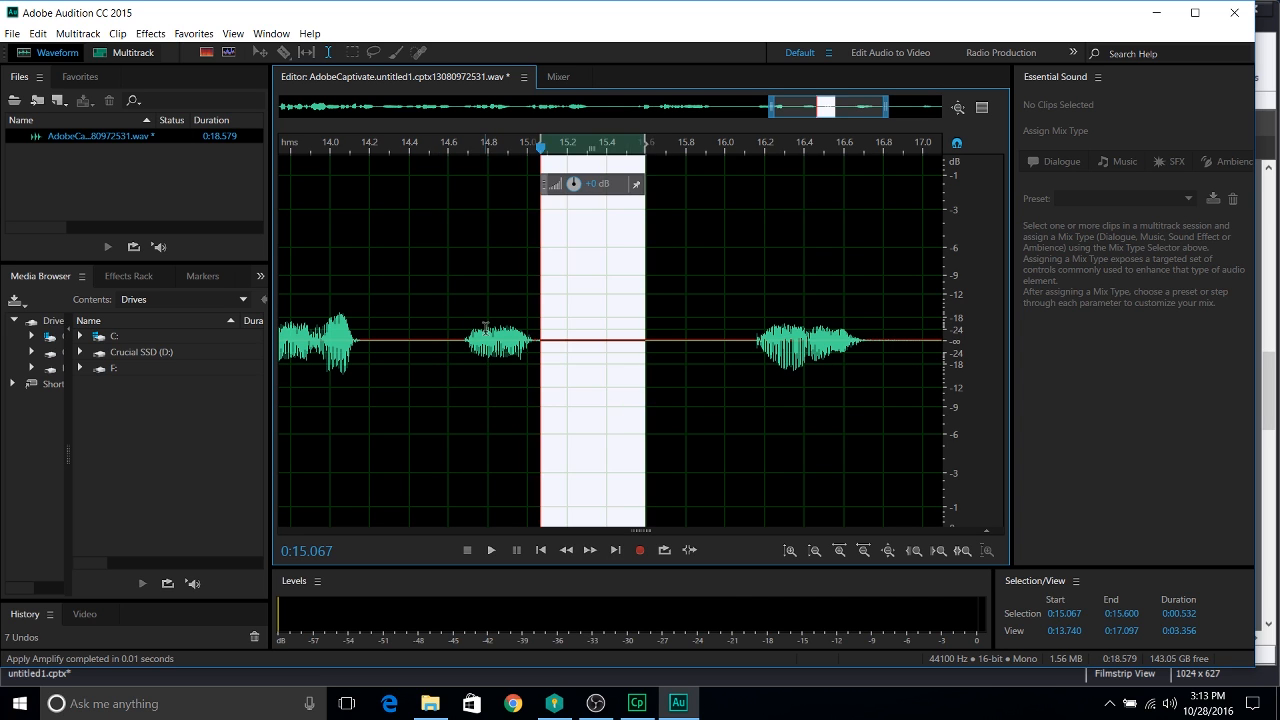
Step: Play the section from about 14.2 to 16 seconds to check the word between the silenced pauses
left_click(486, 330)
key("space")
key("space")
left_click(362, 362)
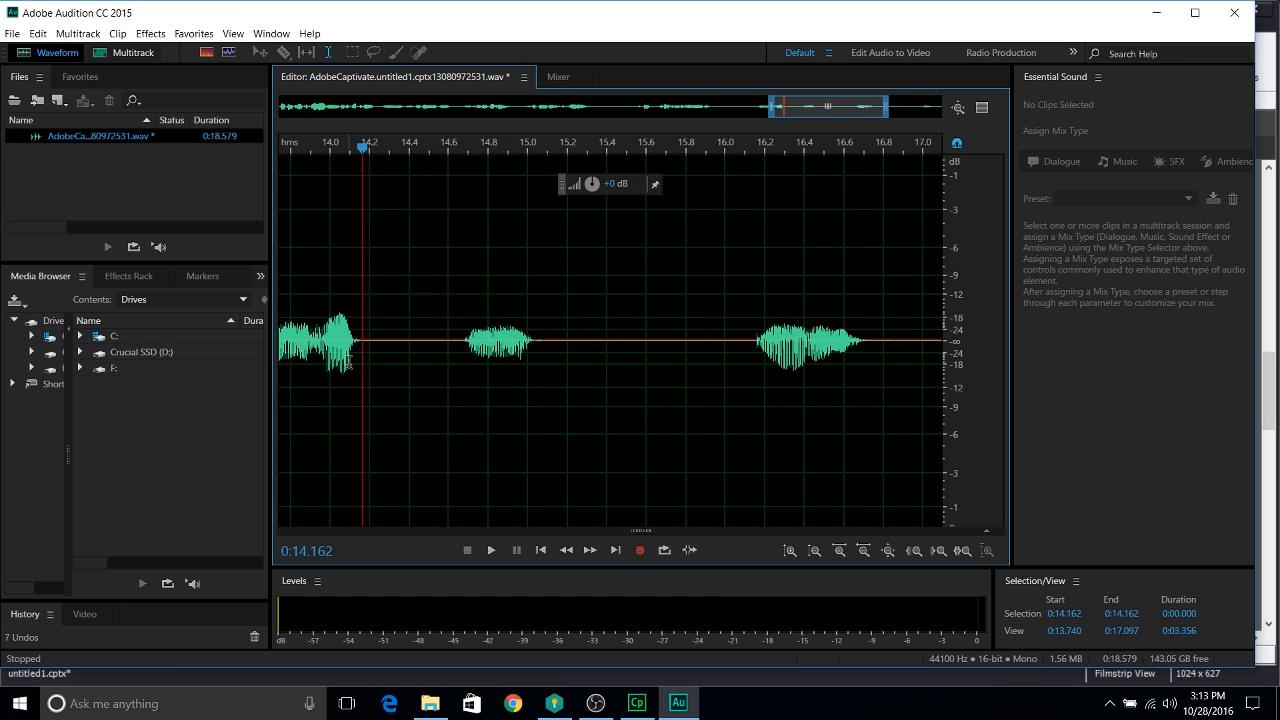
key("space")
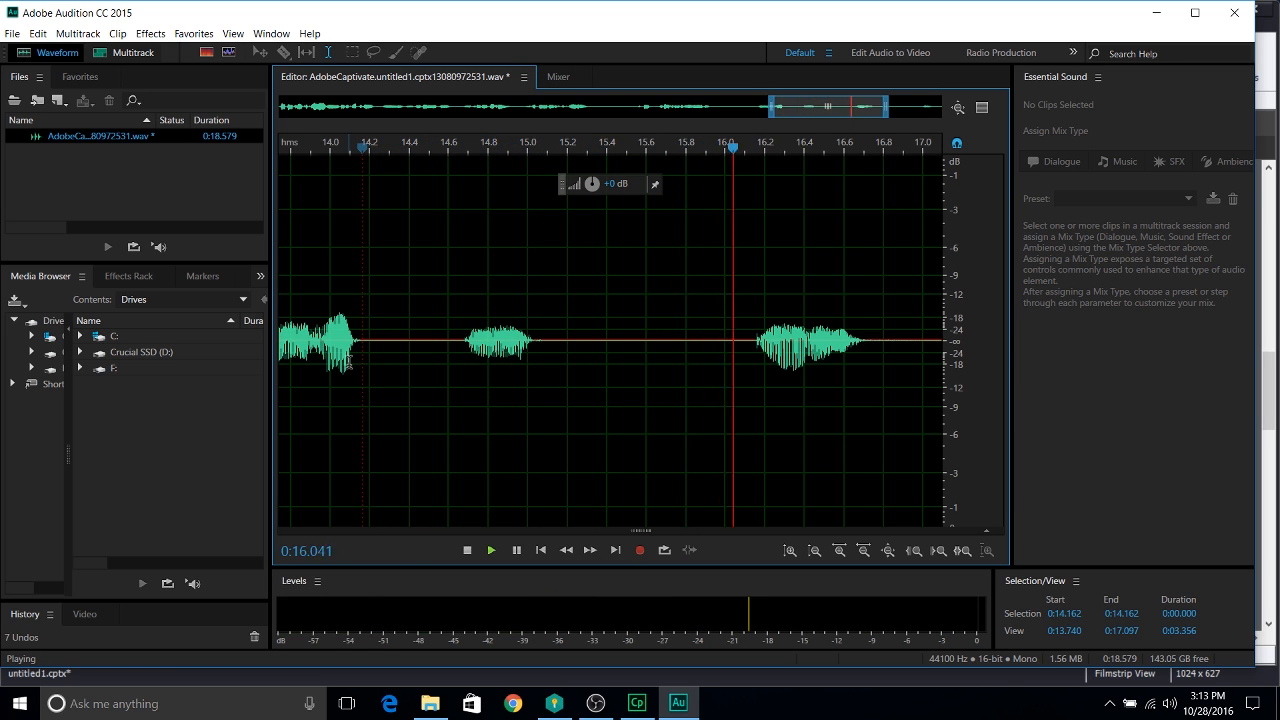
key("space")
left_click(388, 354)
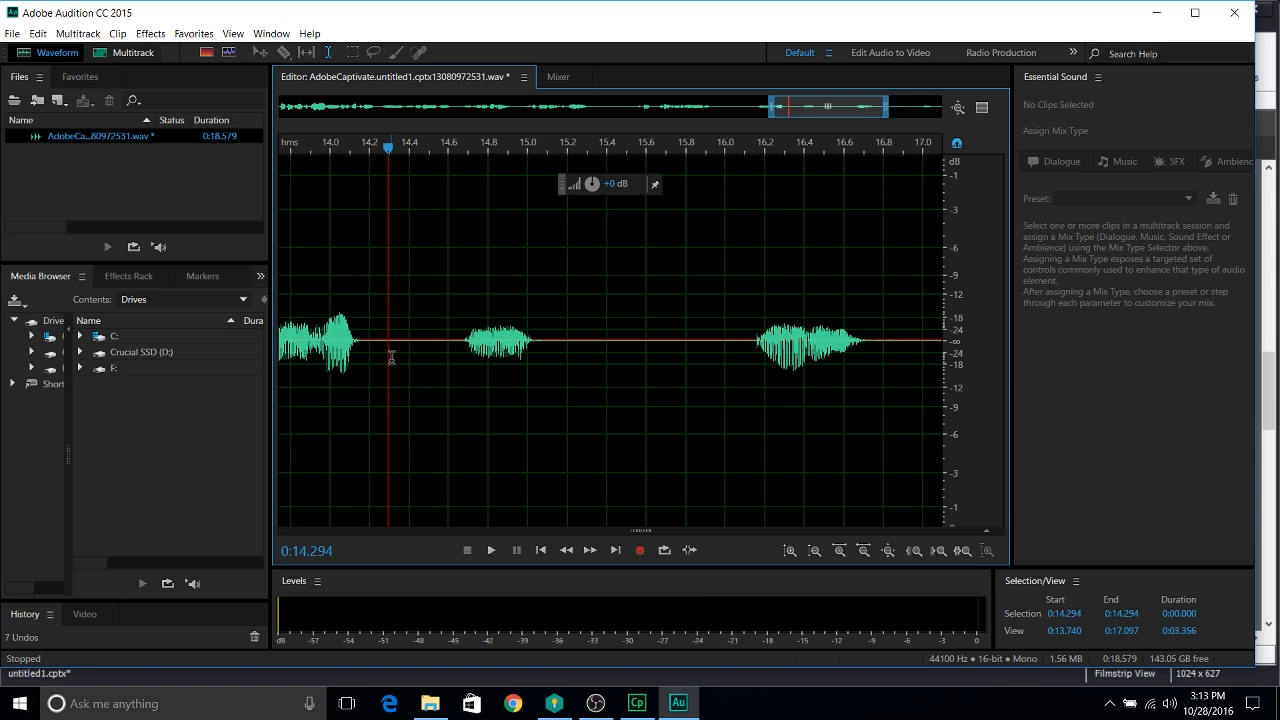
key("space")
key("space")
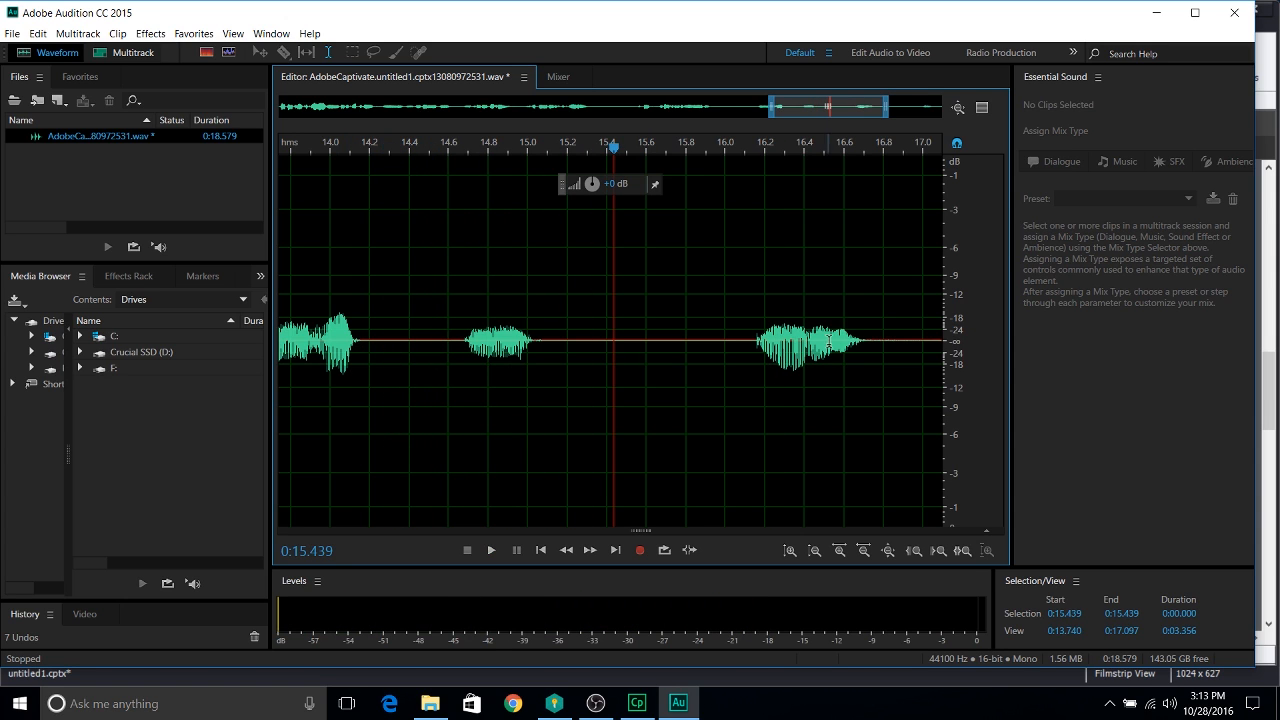
Step: Select the pause from about 16.73 to 18 seconds and turn its volume down to silence
left_click(869, 341)
left_click_drag(870, 341, 831, 341)
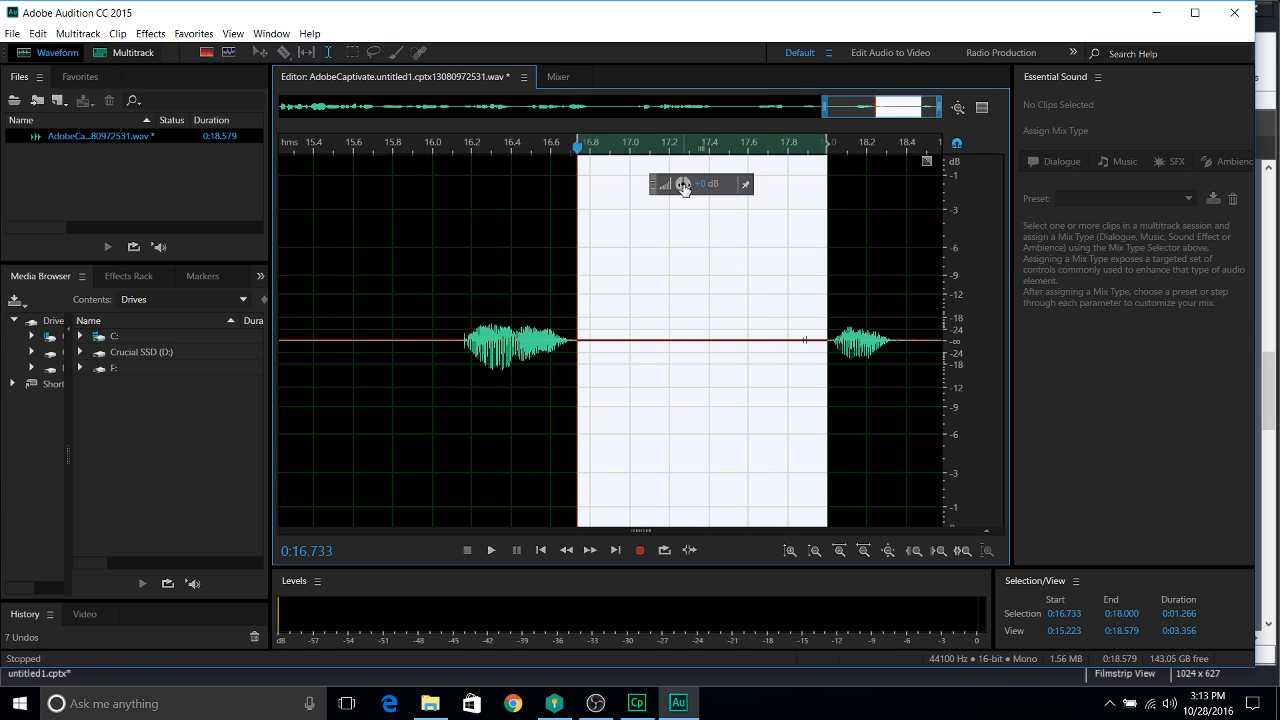
left_click_drag(683, 186, 694, 434)
Step: Play the ending from about 16.1 seconds and replay the narration from its beginning to about 9.2 seconds
left_click(449, 345)
key("space")
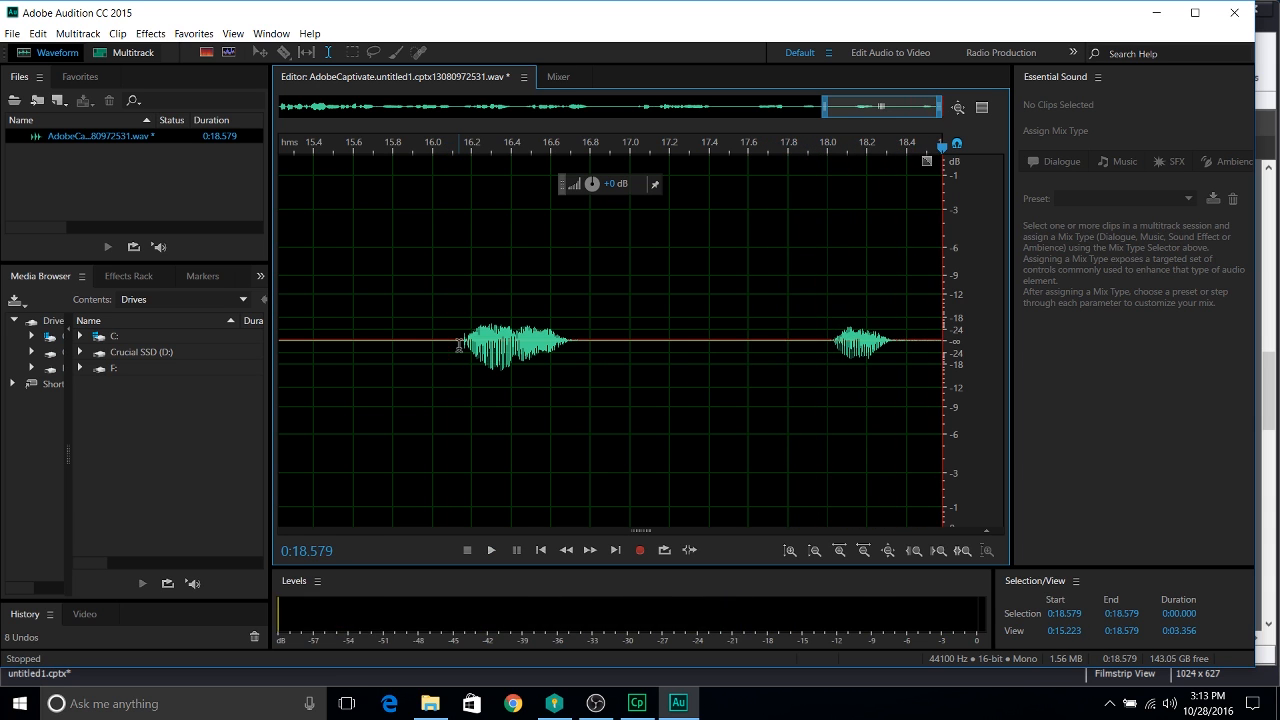
key("space")
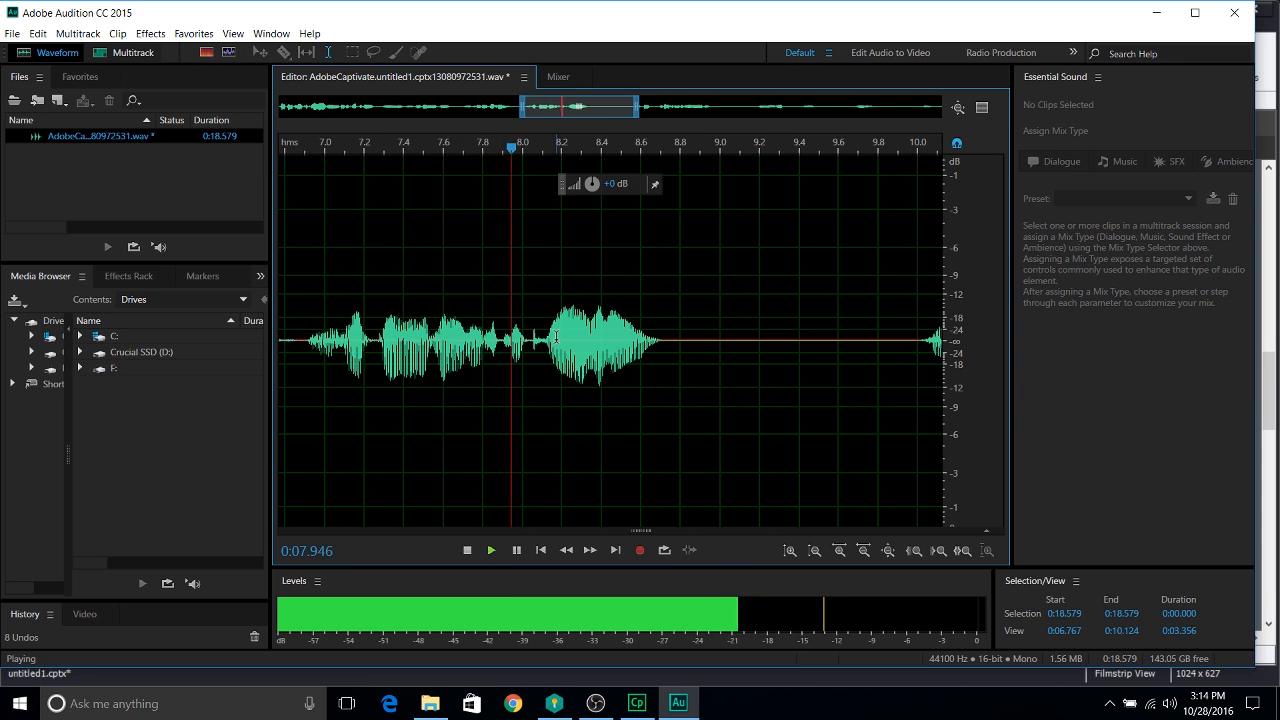
key("space")
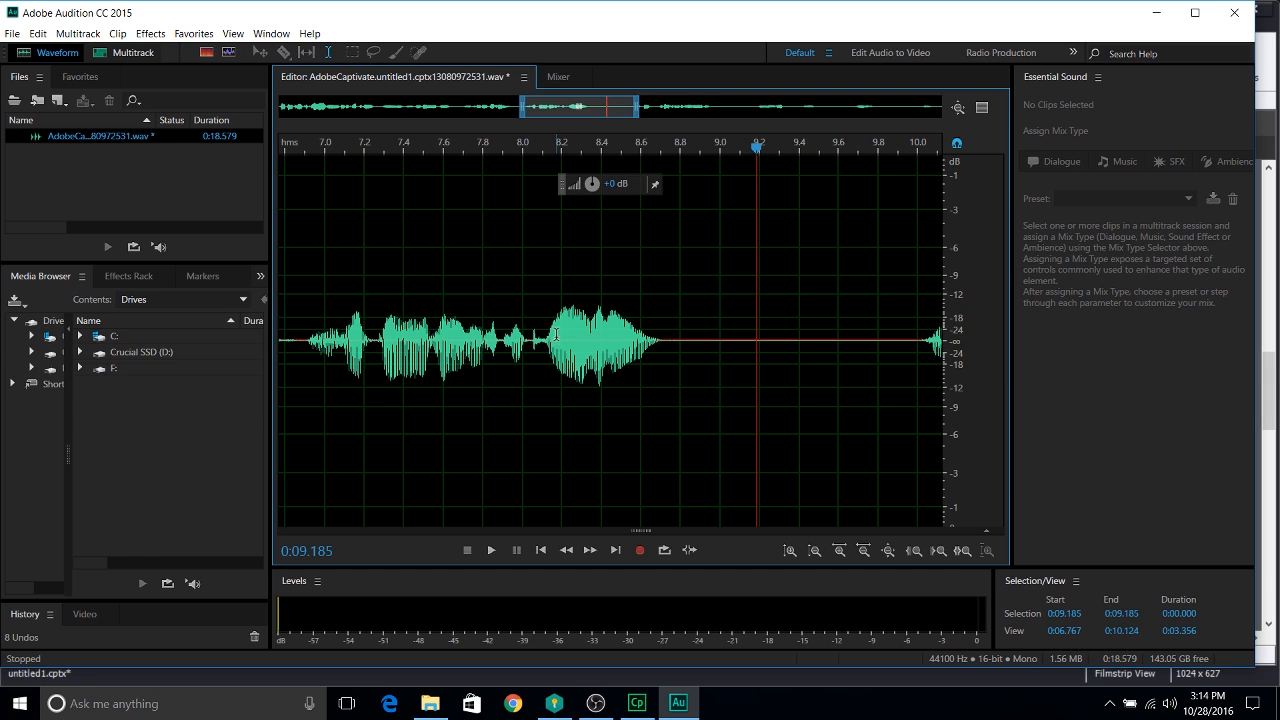
Step: Return to the beginning of the narration and show its full waveform in the editor
left_click(548, 340)
left_click_drag(332, 386, 174, 394)
left_click(538, 373)
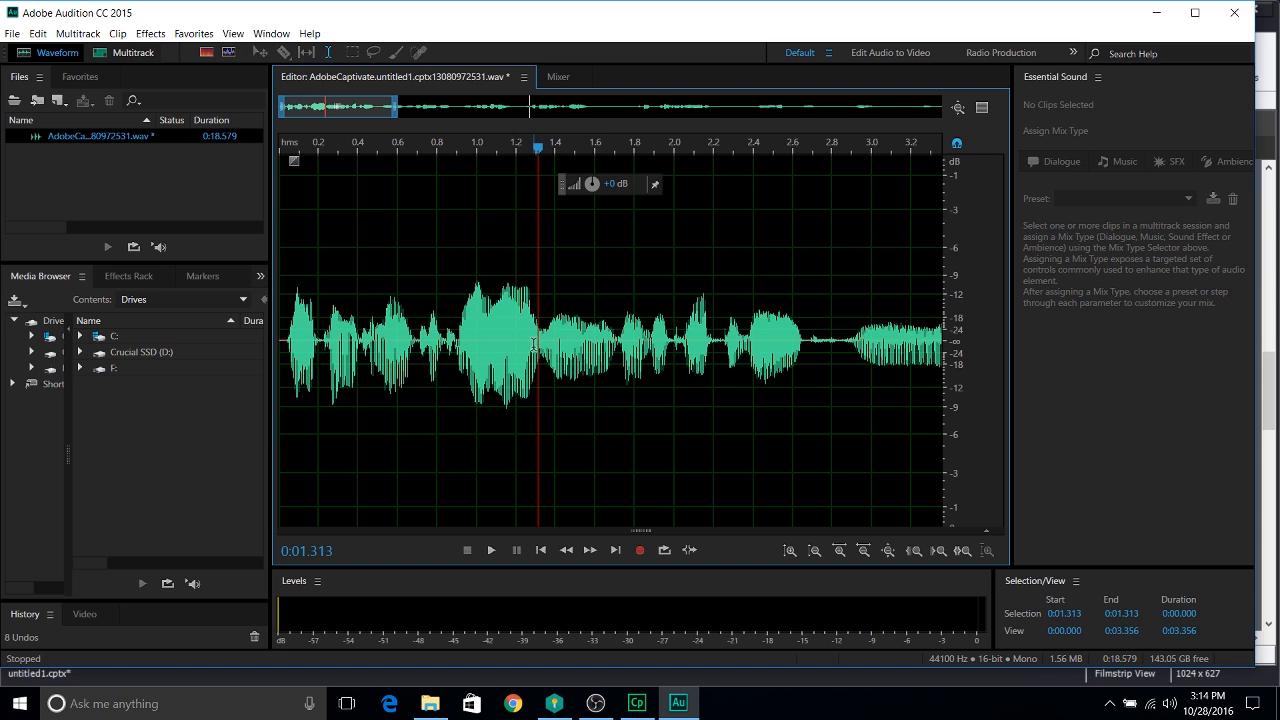
scroll(538, 346, "down", 5)
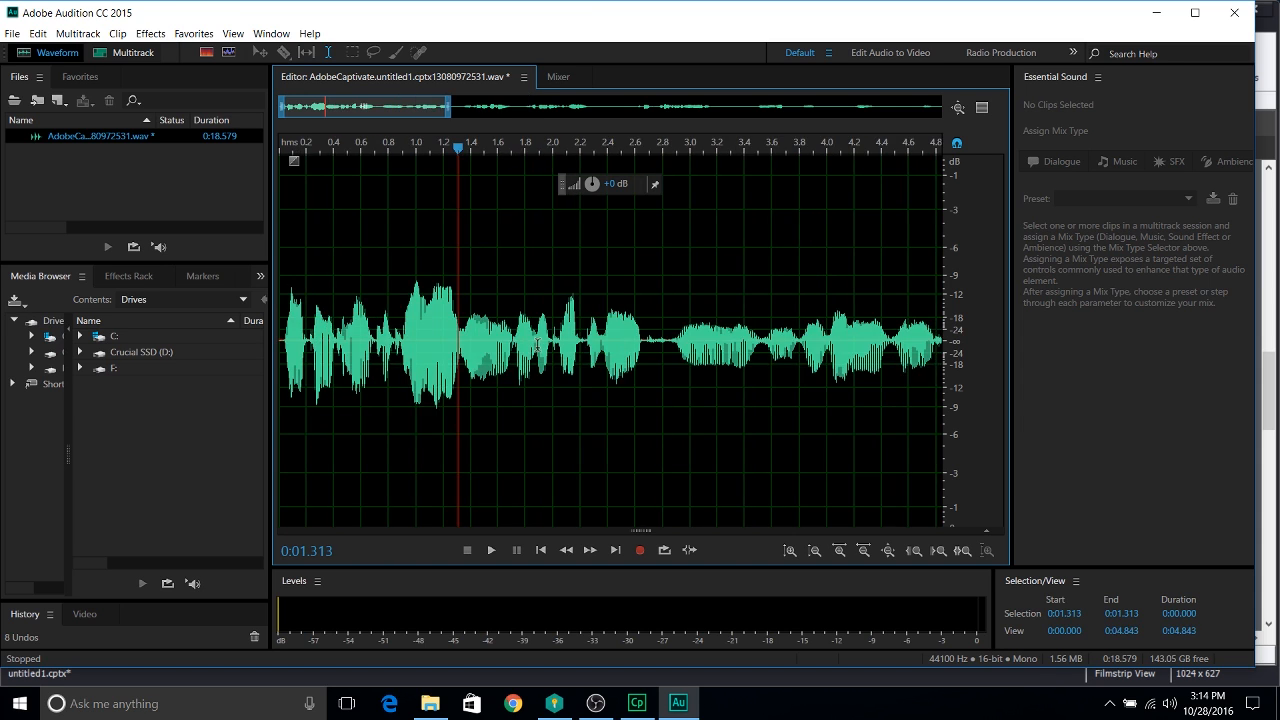
scroll(481, 339, "down", 3)
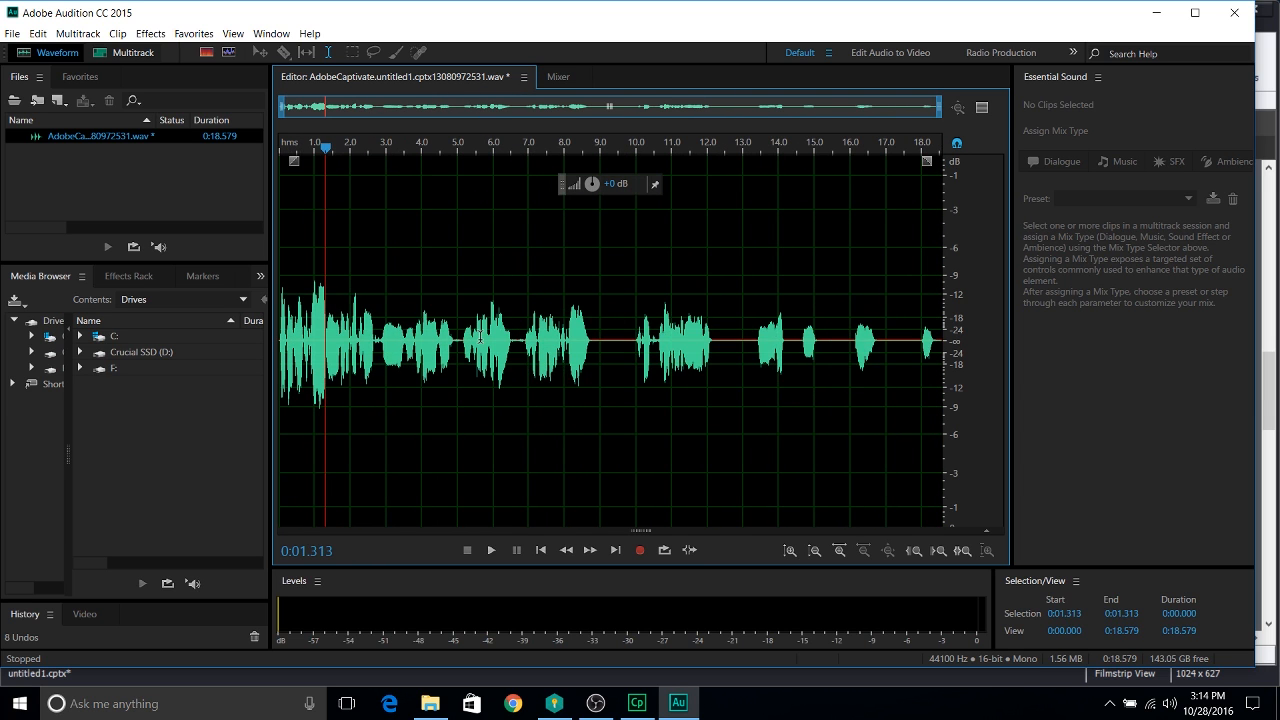
left_click(458, 341)
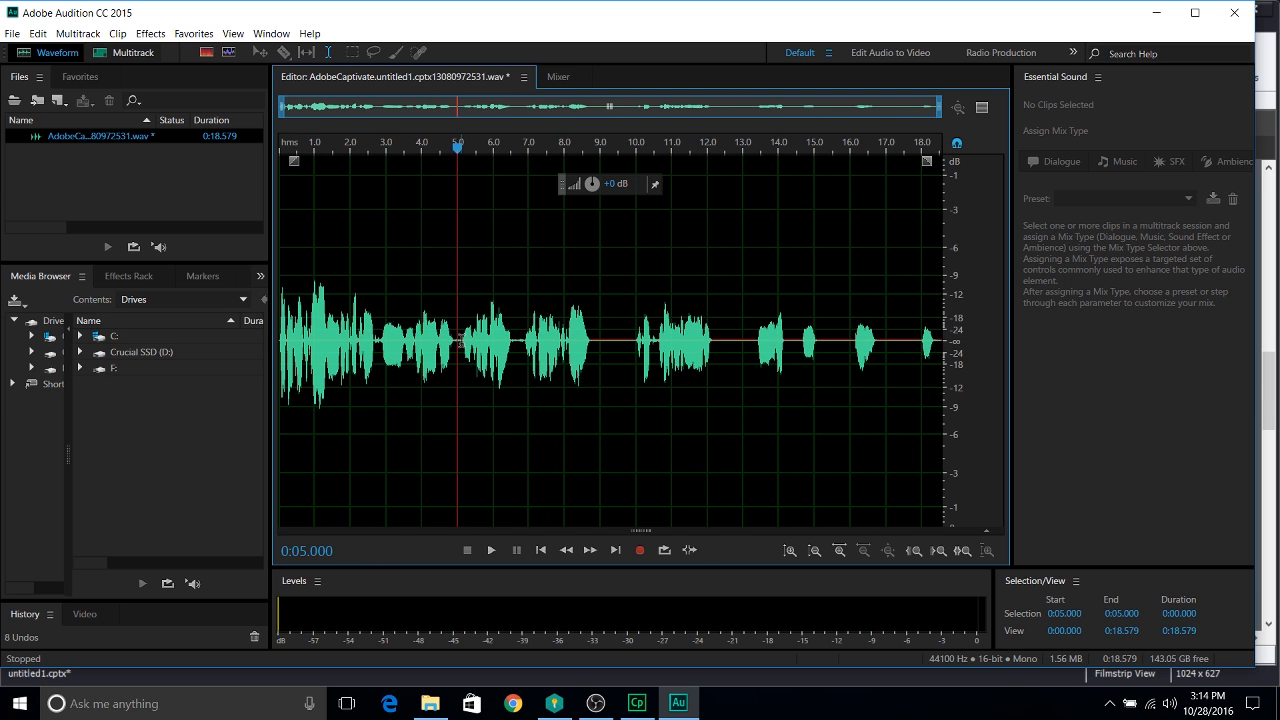
left_click(316, 333)
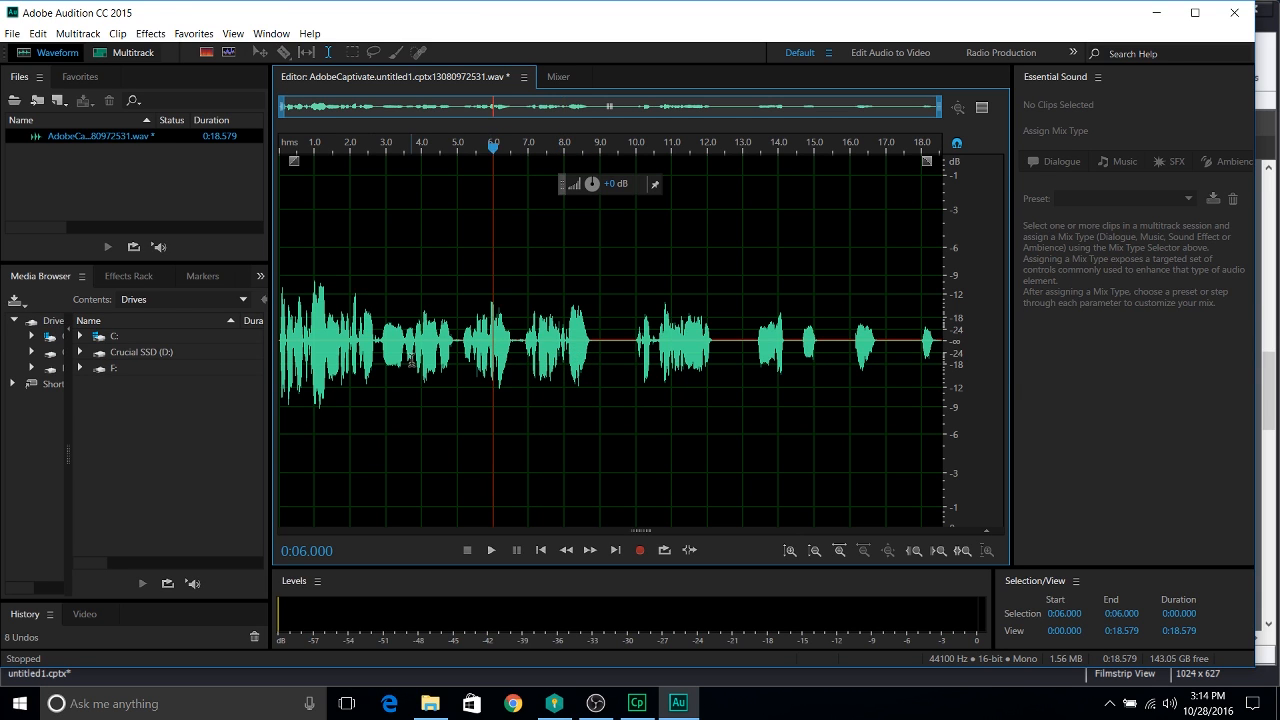
left_click(411, 355)
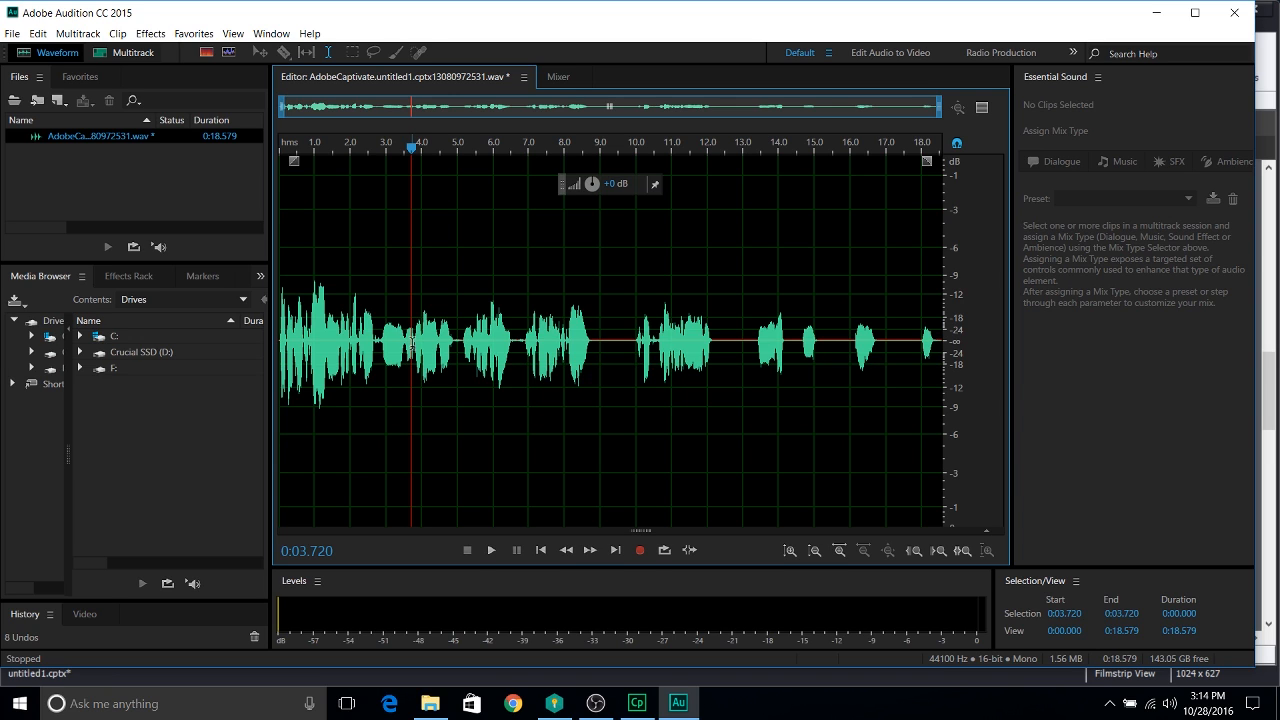
left_click(509, 326)
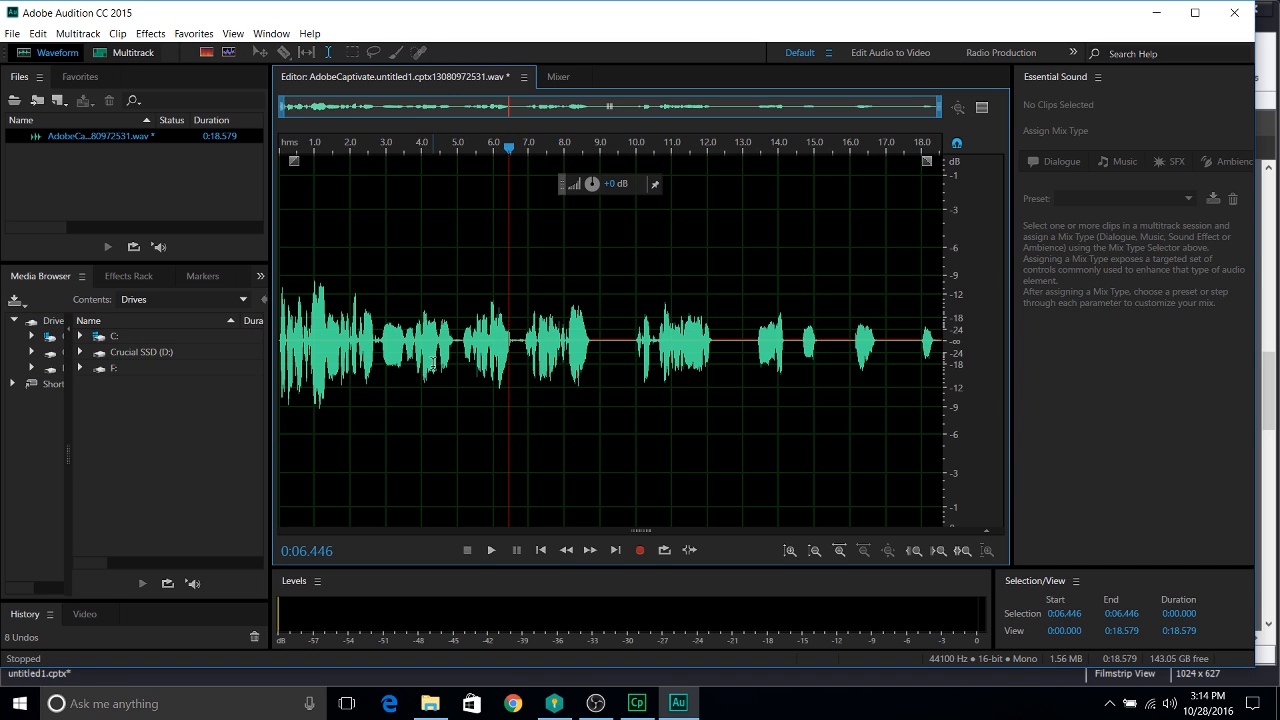
left_click(433, 365)
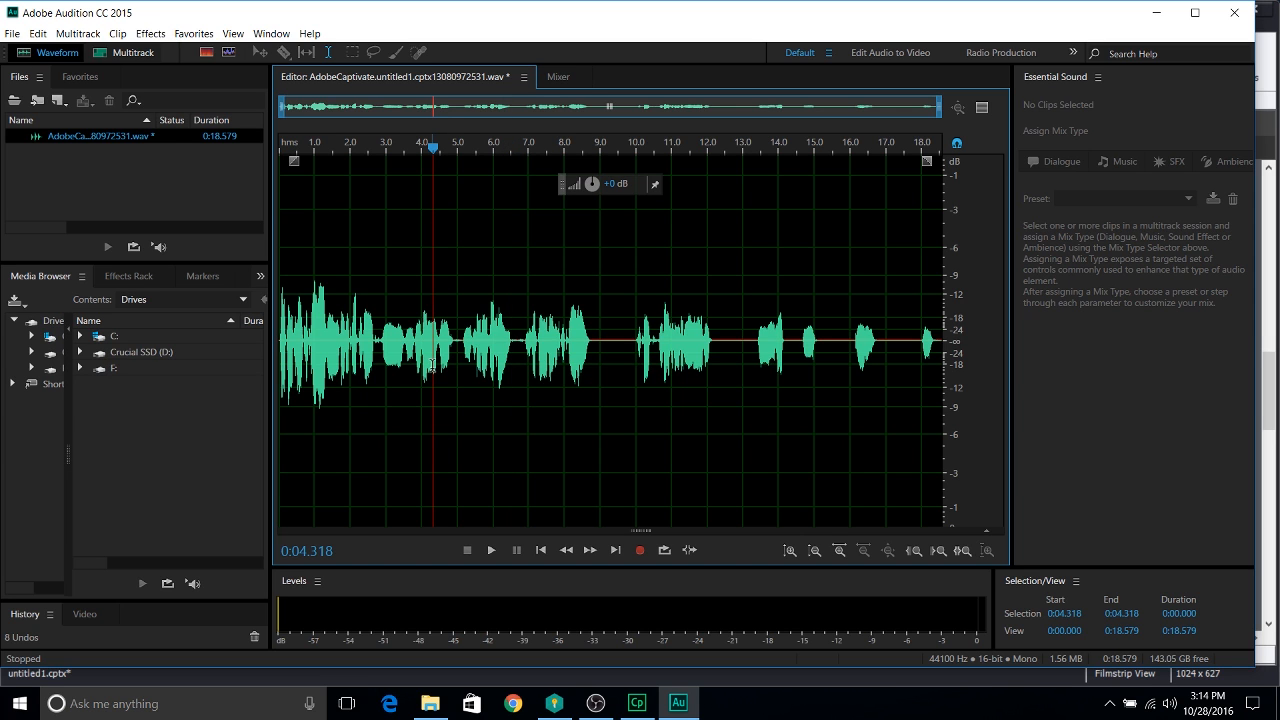
double_click(501, 355)
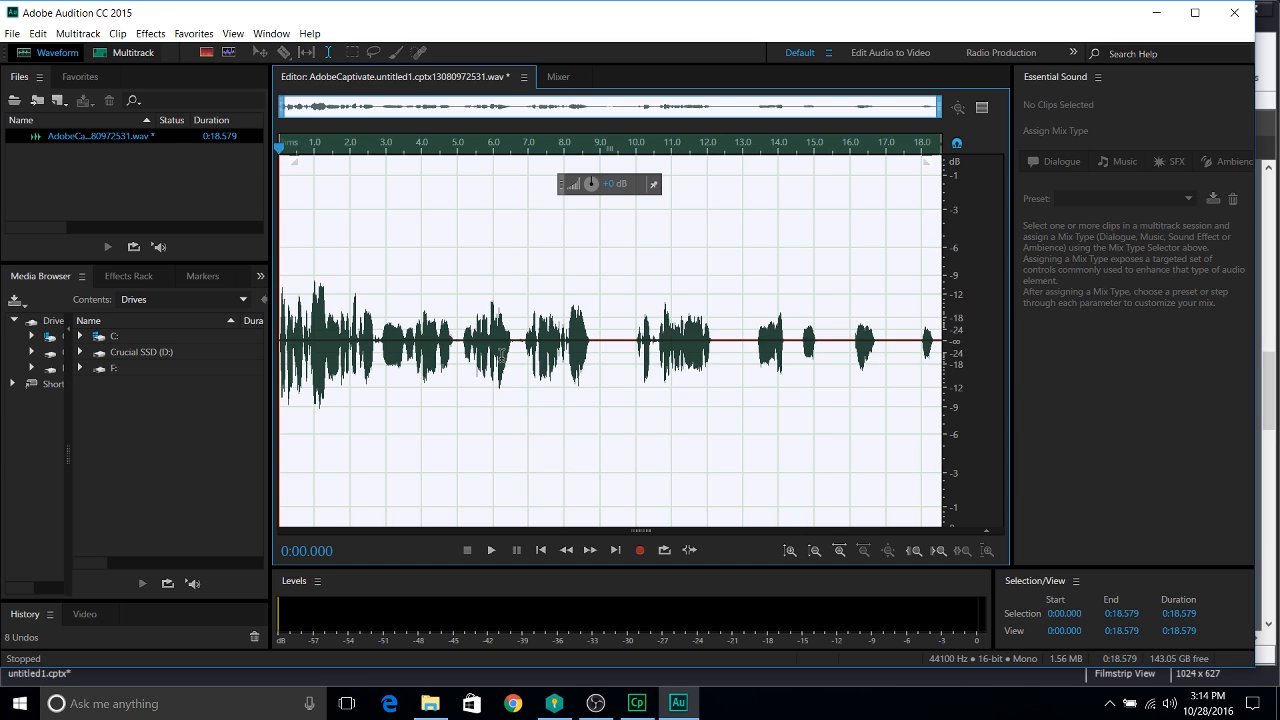
left_click(429, 355)
left_click(466, 362)
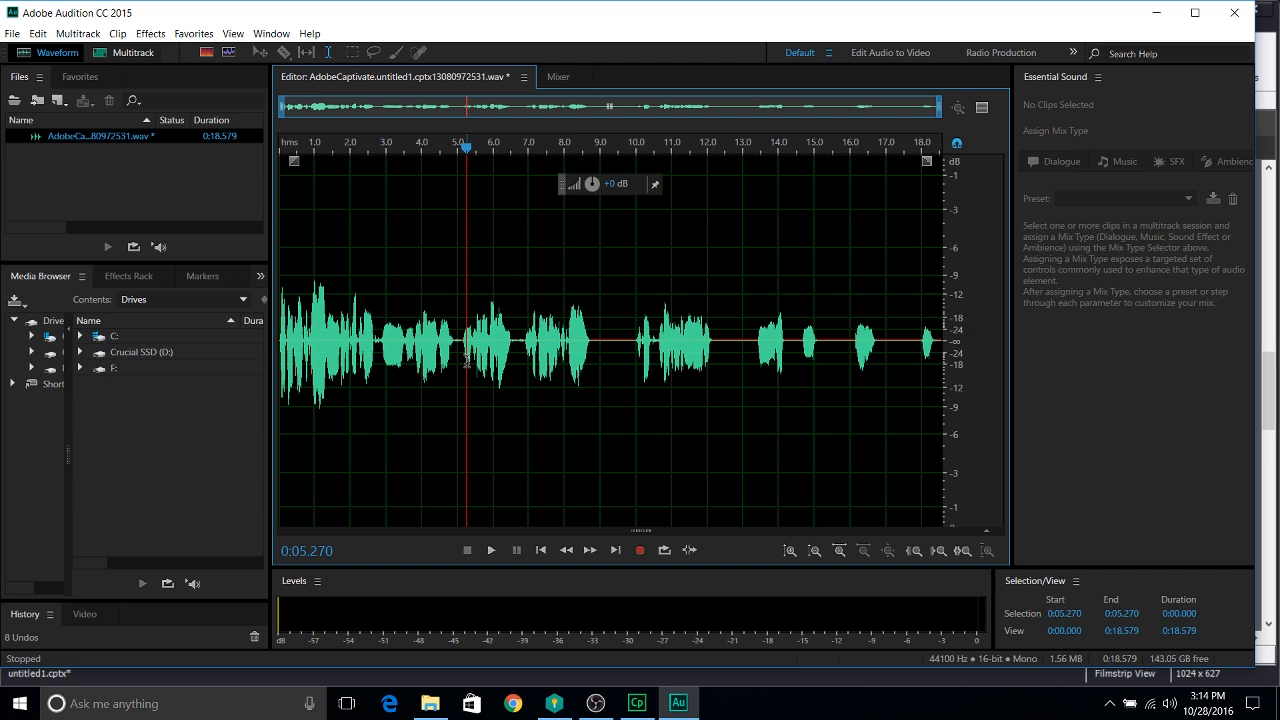
double_click(467, 362)
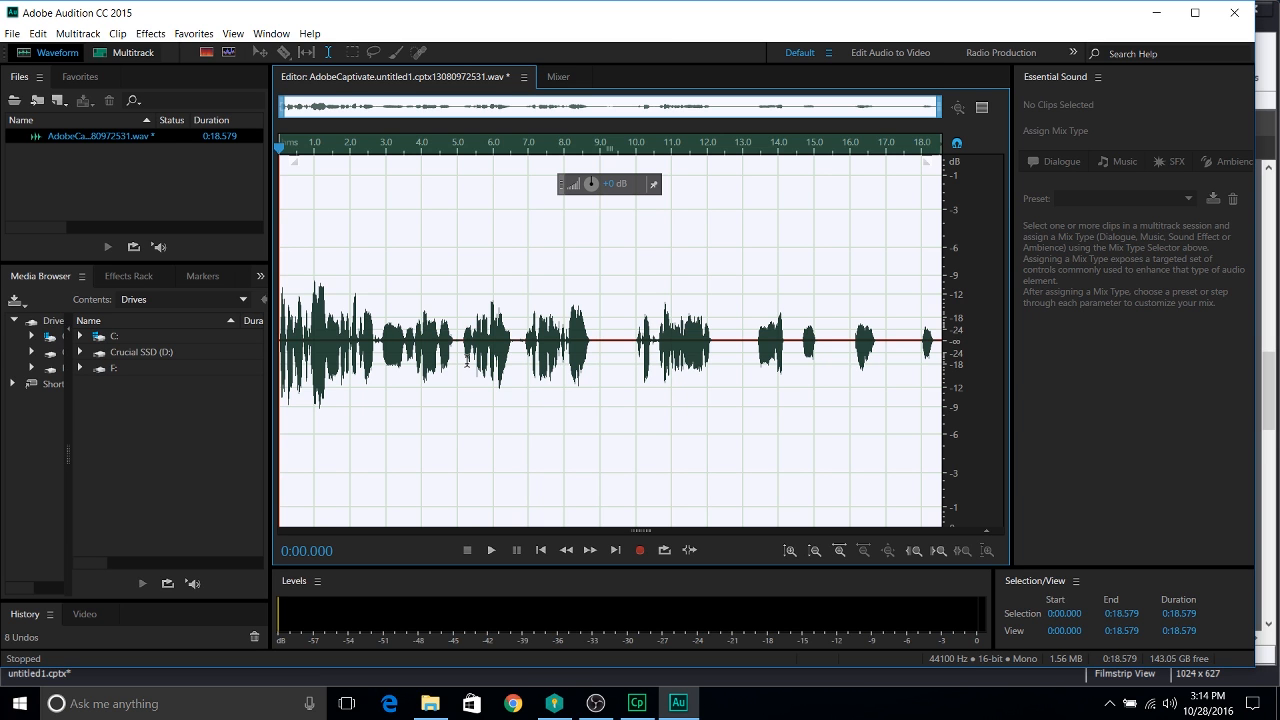
left_click(386, 376)
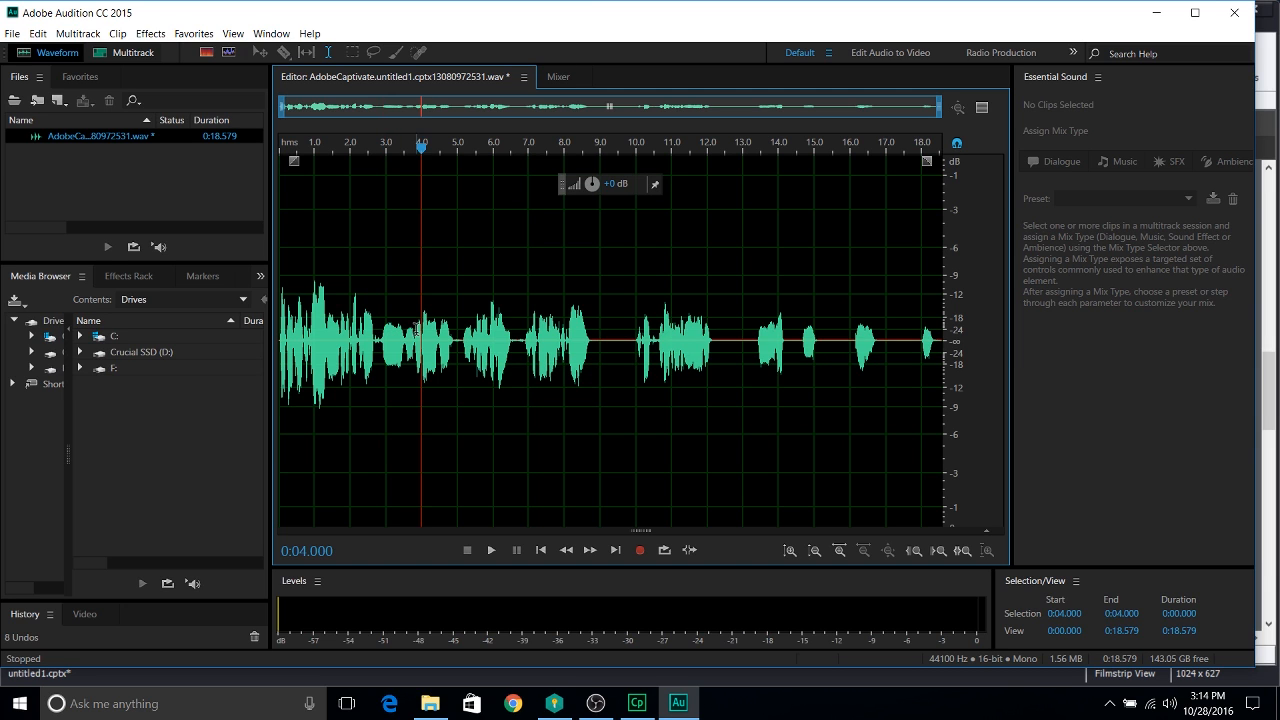
key("ctrl+a")
left_click(494, 336)
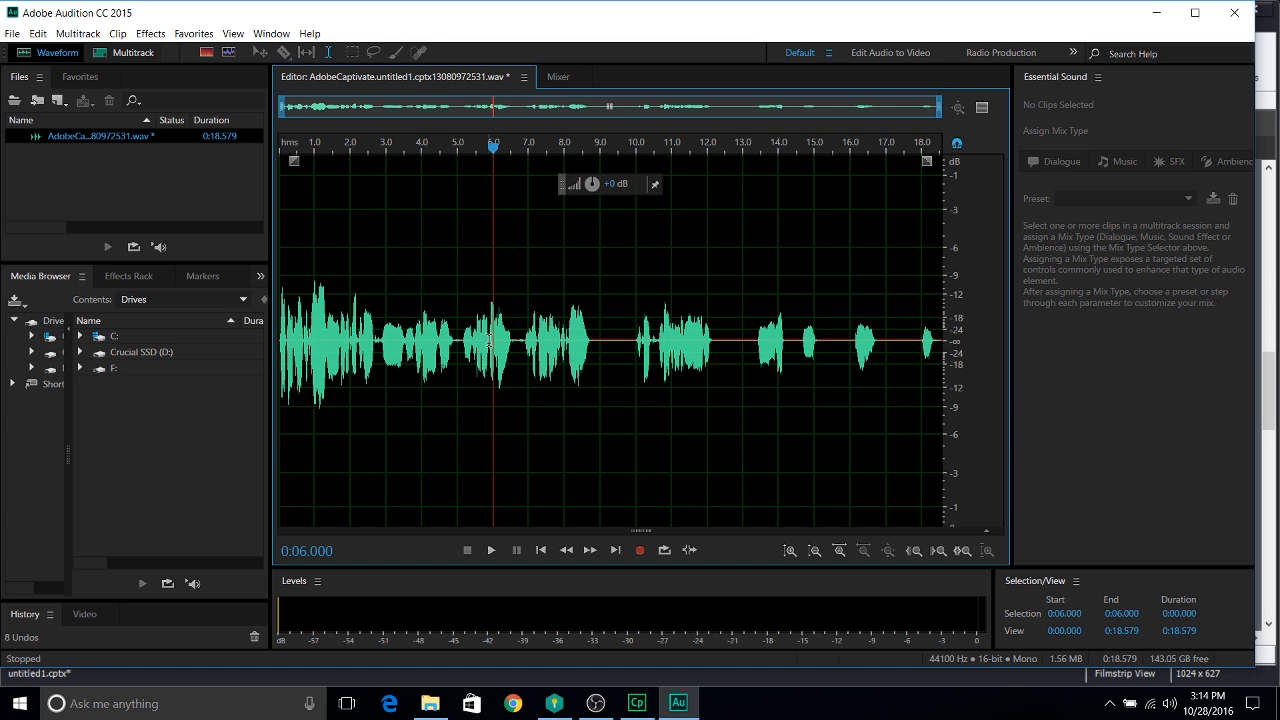
double_click(443, 346)
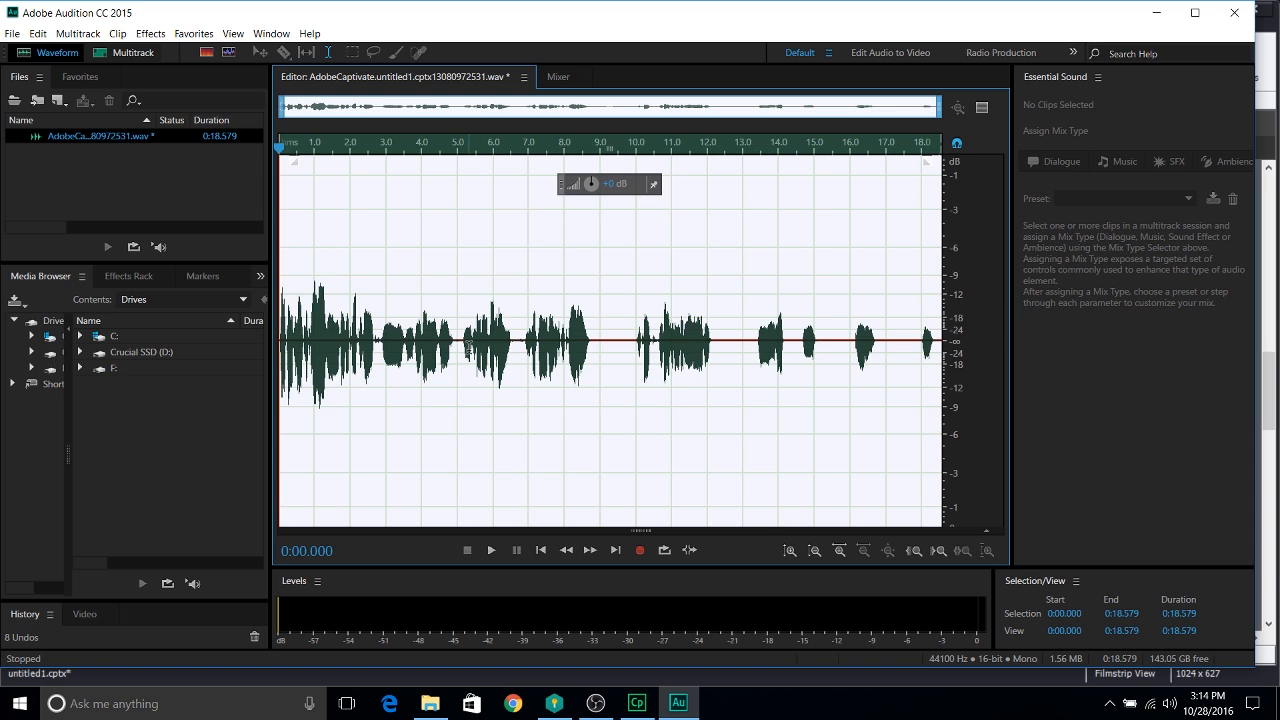
left_click(484, 326)
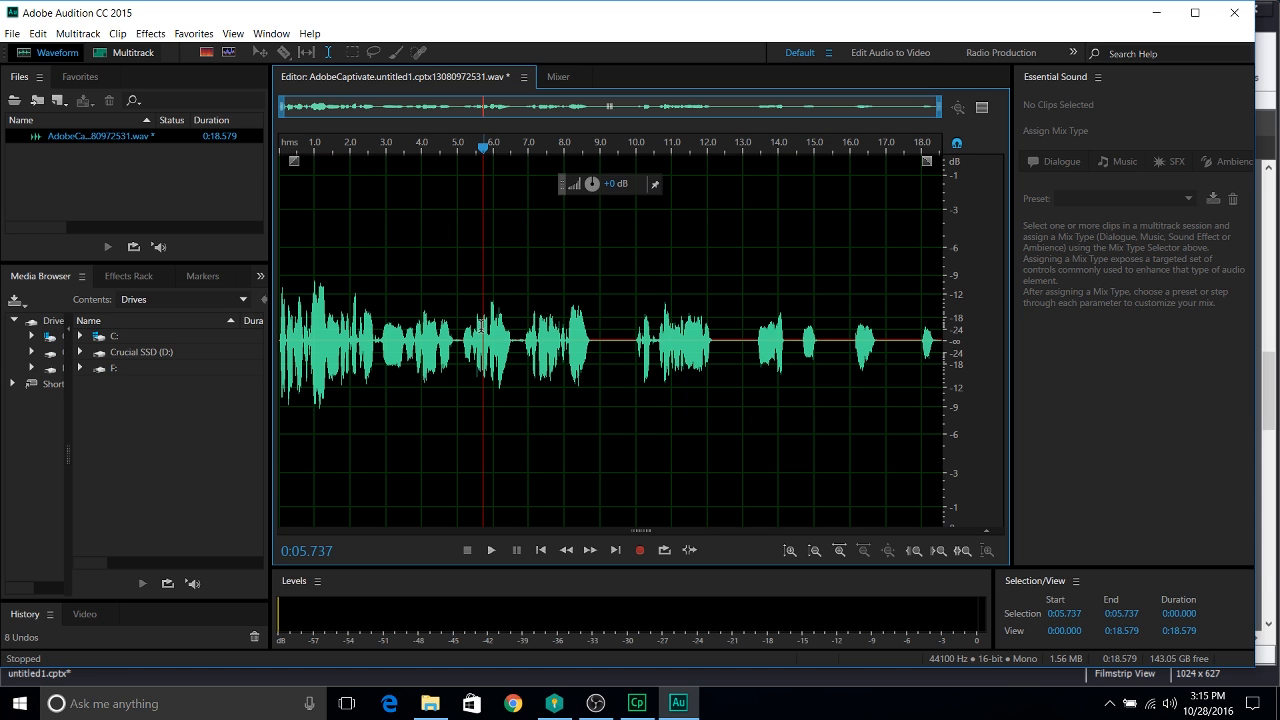
double_click(468, 330)
left_click(457, 331)
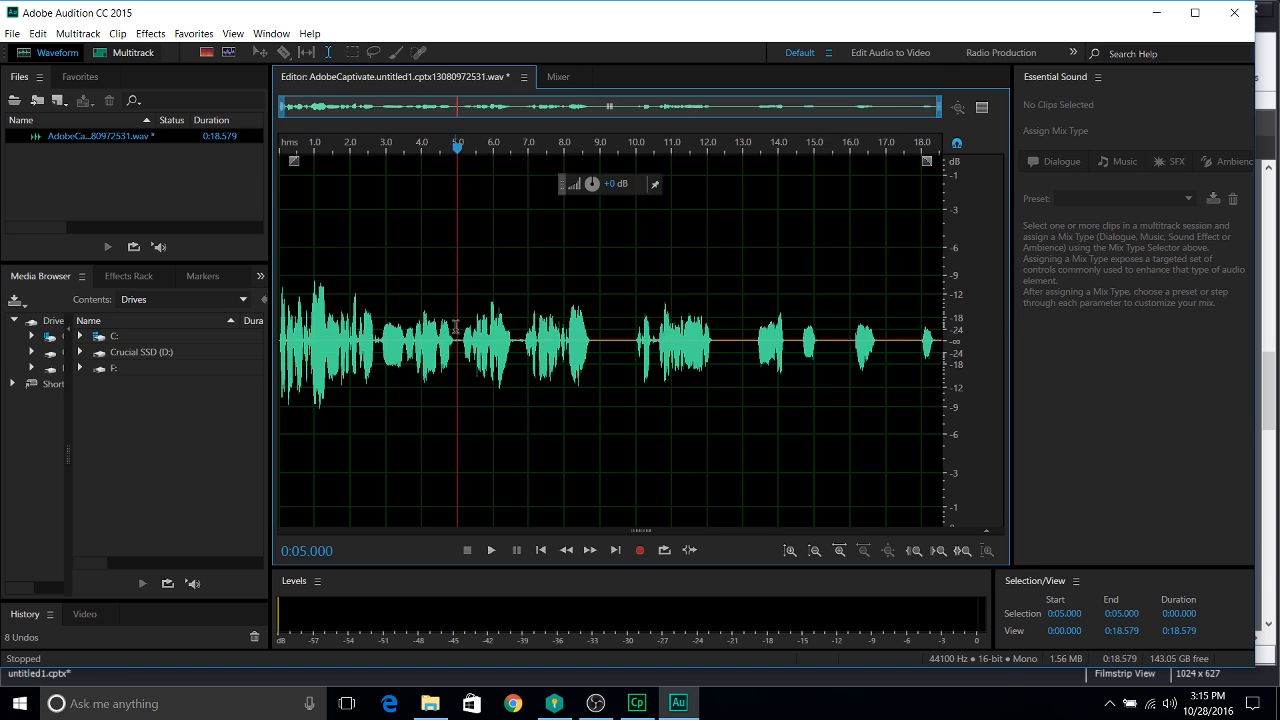
Step: Select the whole narration and apply the De-Esser favorite to it
double_click(453, 328)
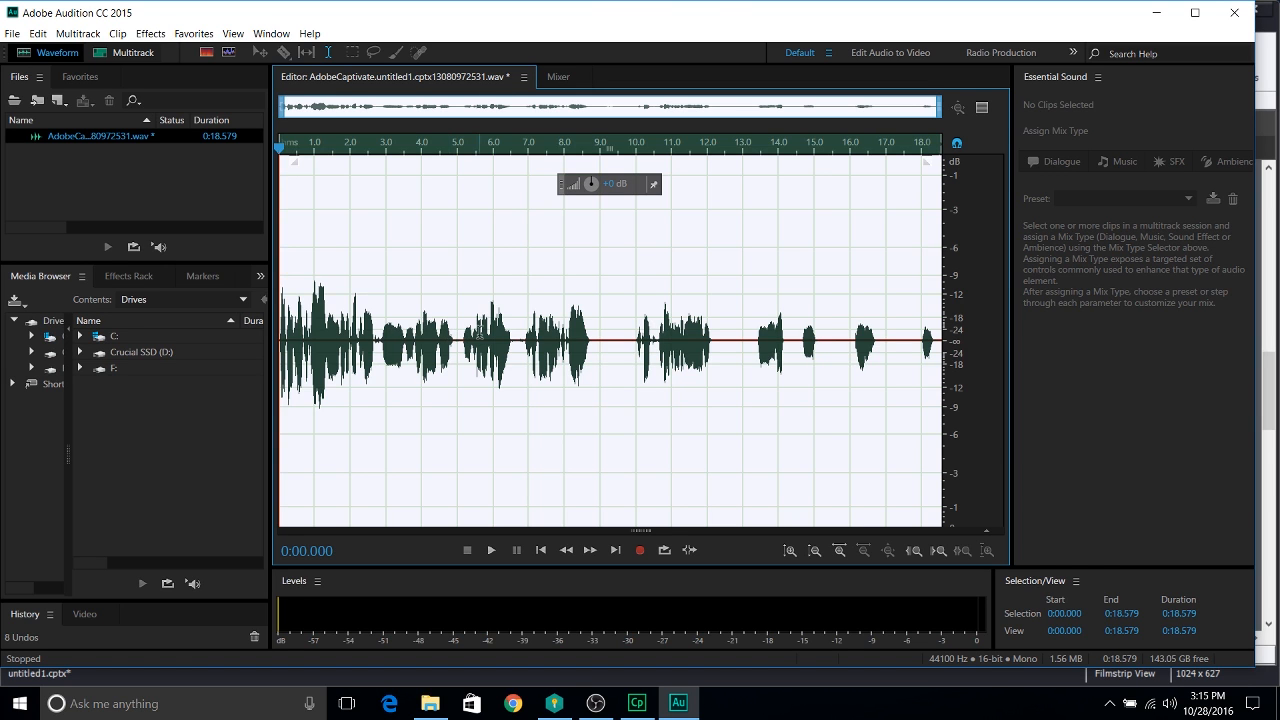
left_click(191, 34)
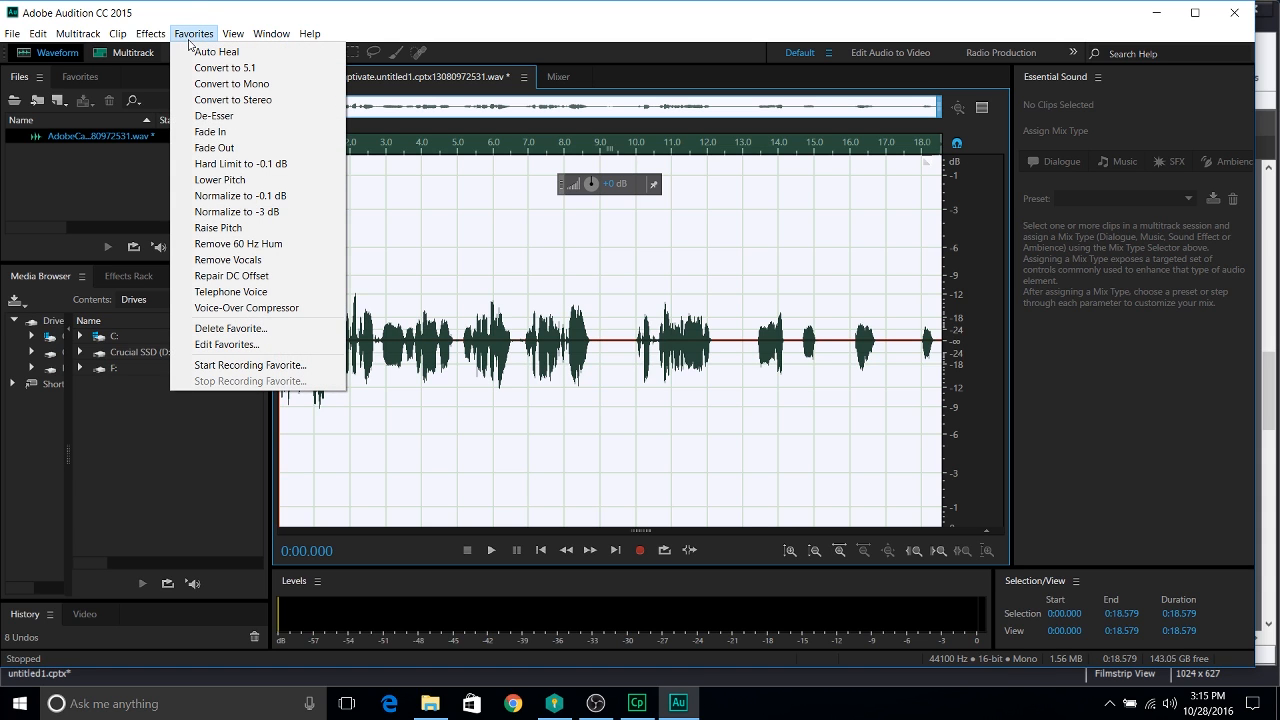
left_click(246, 115)
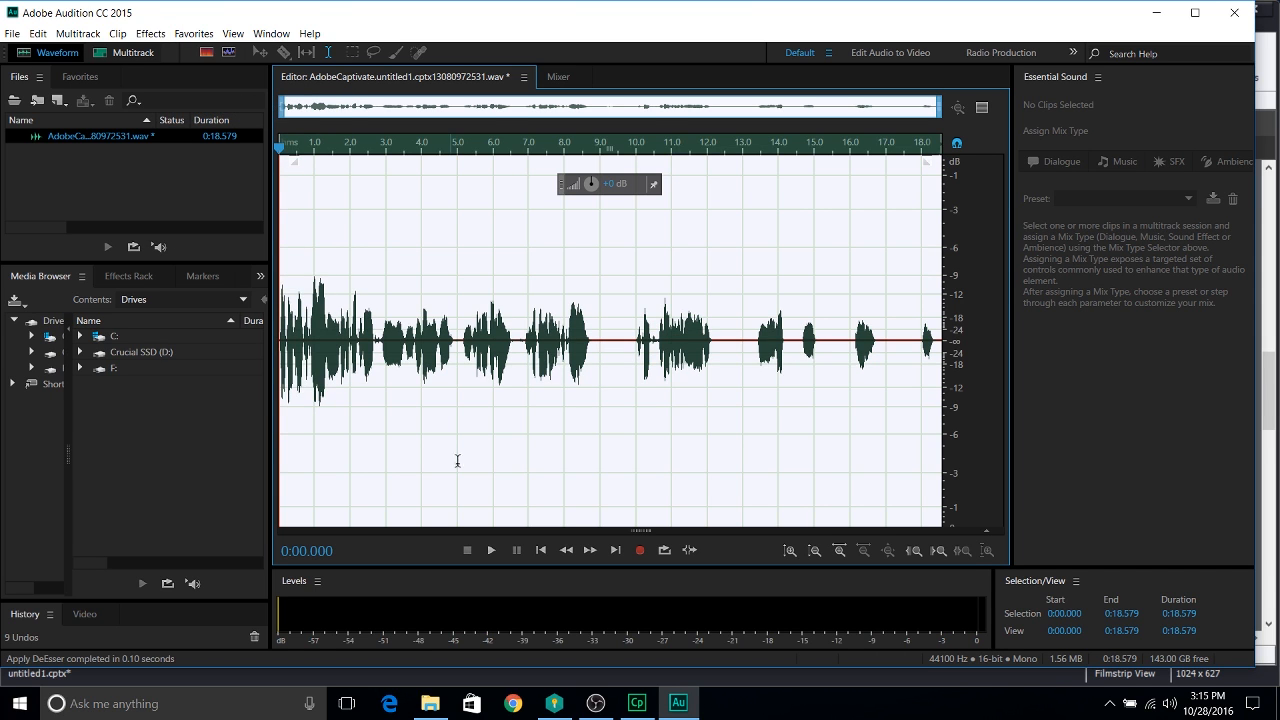
Step: Play the narration from its beginning to about 8.9 seconds to check the de-essed sound
left_click(487, 475)
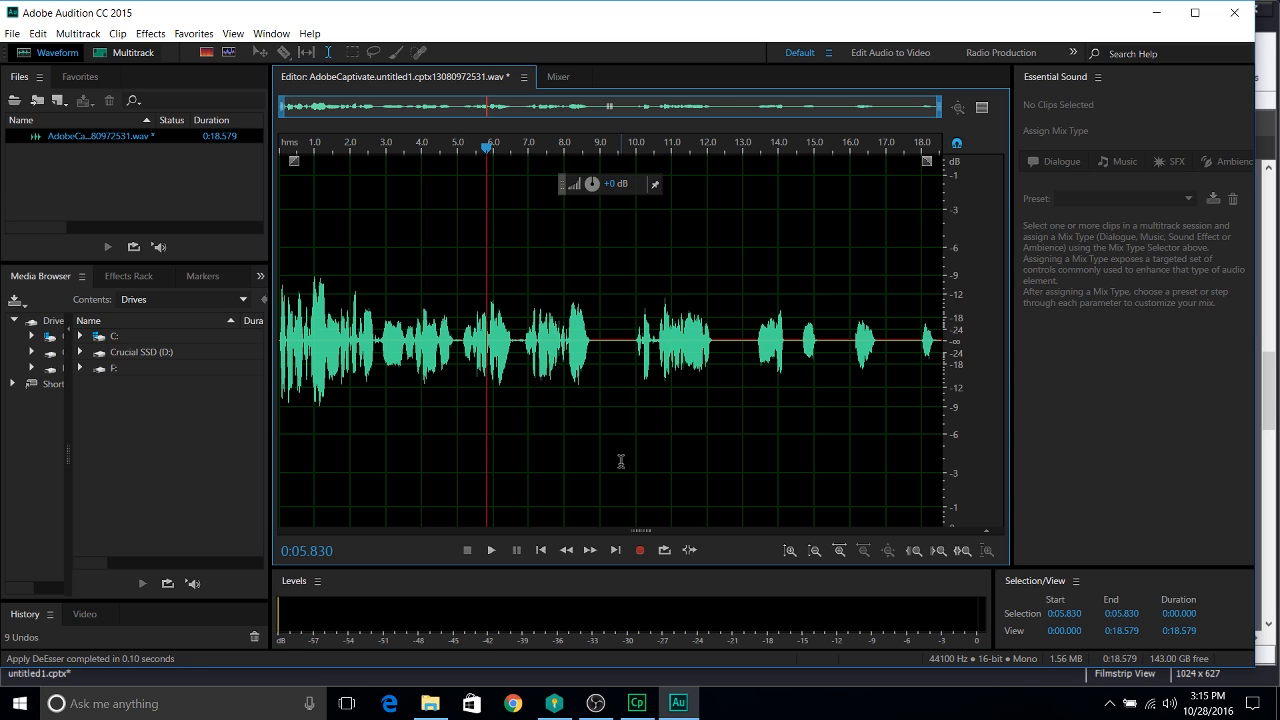
left_click_drag(488, 146, 217, 162)
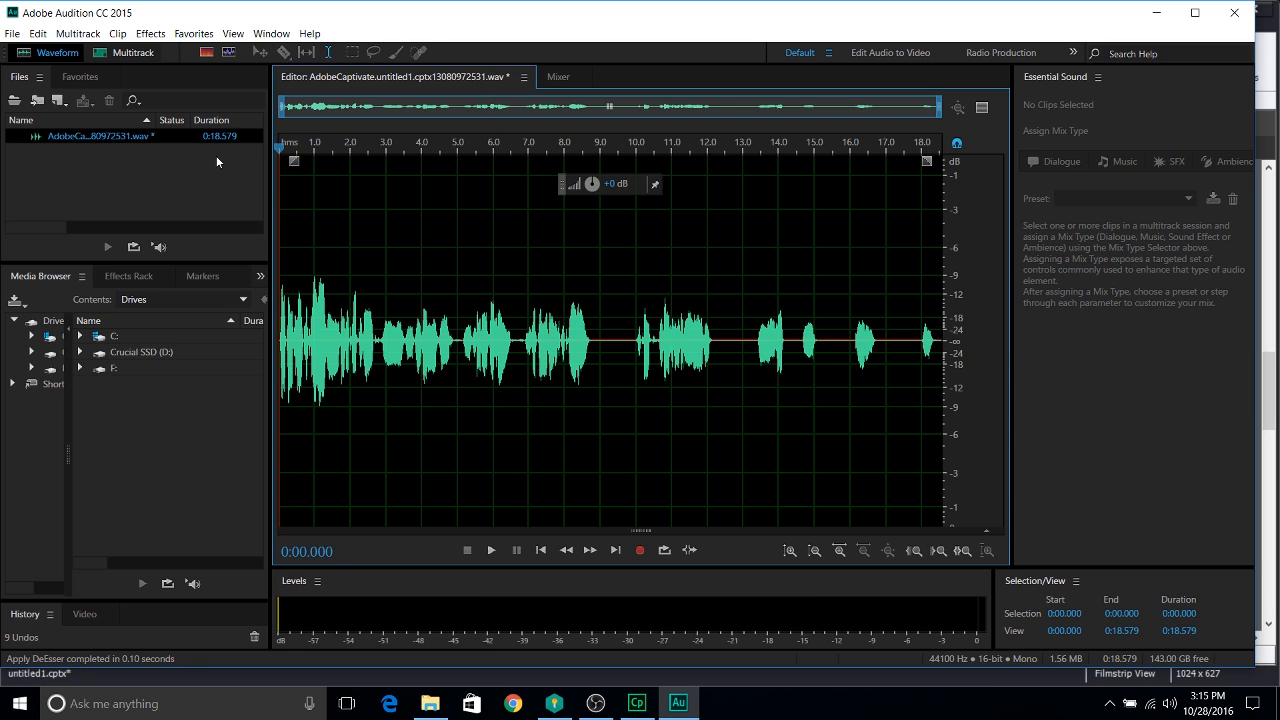
key("space")
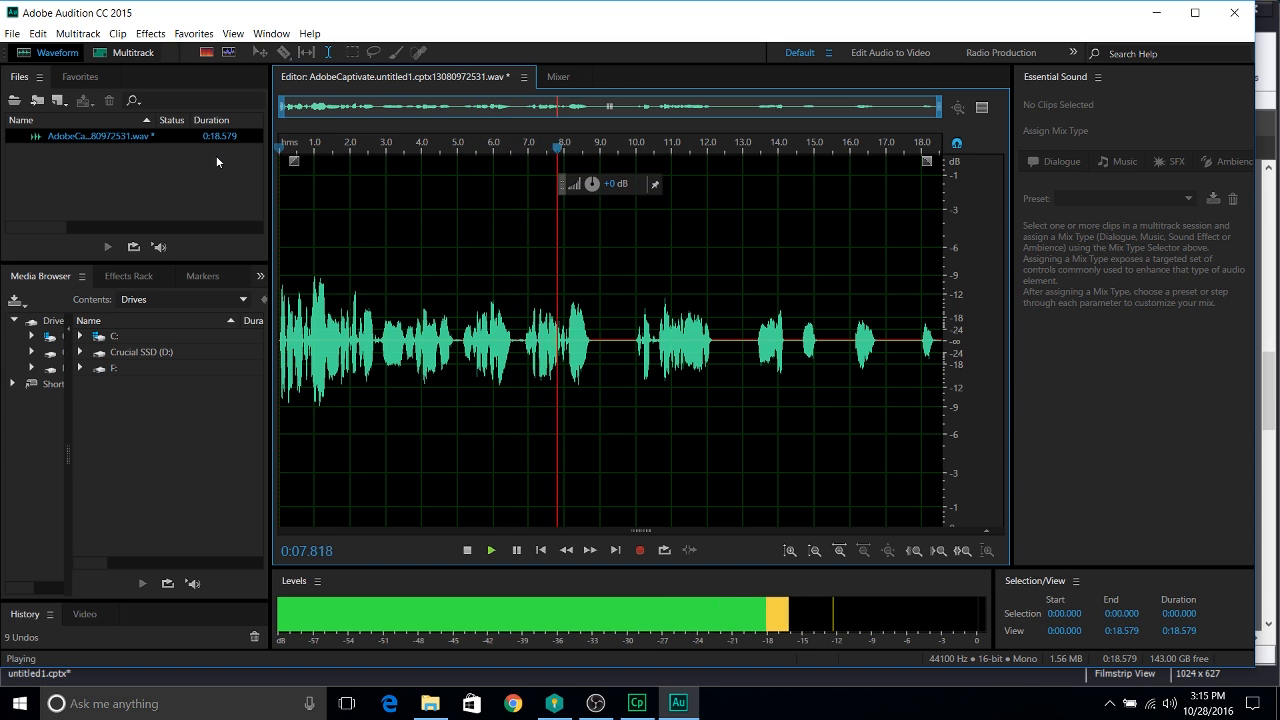
key("space")
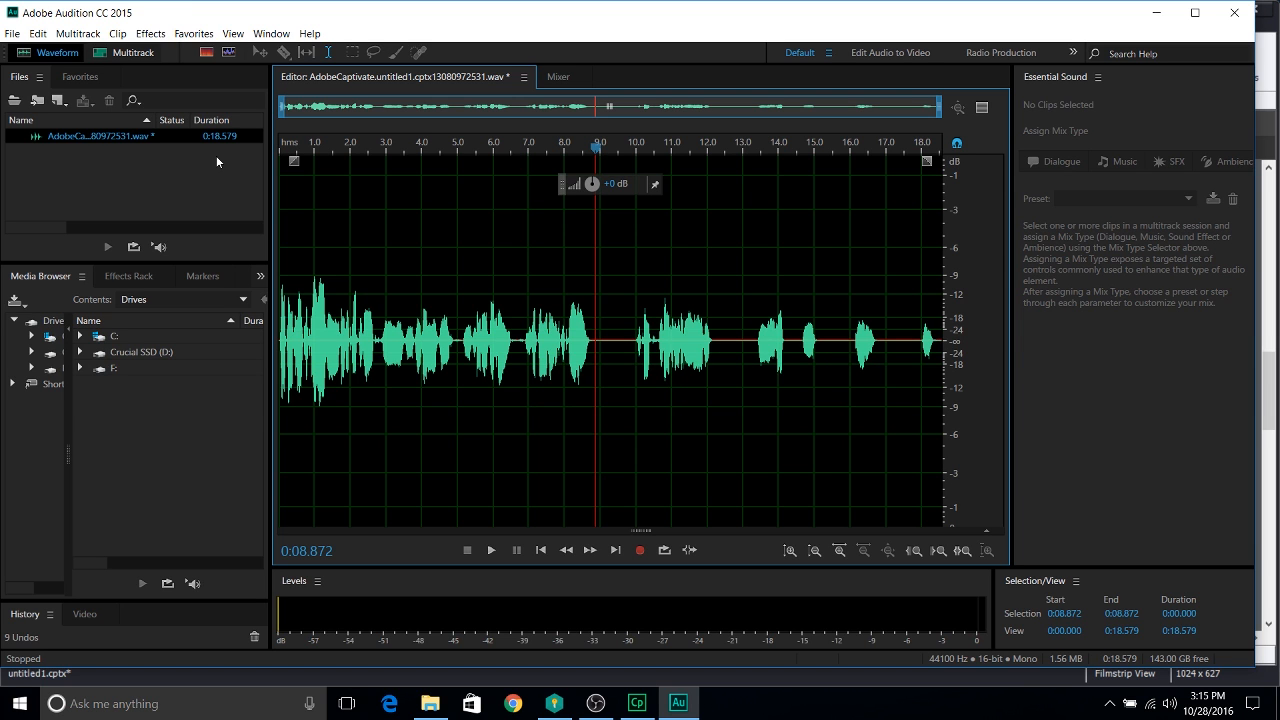
left_click(150, 33)
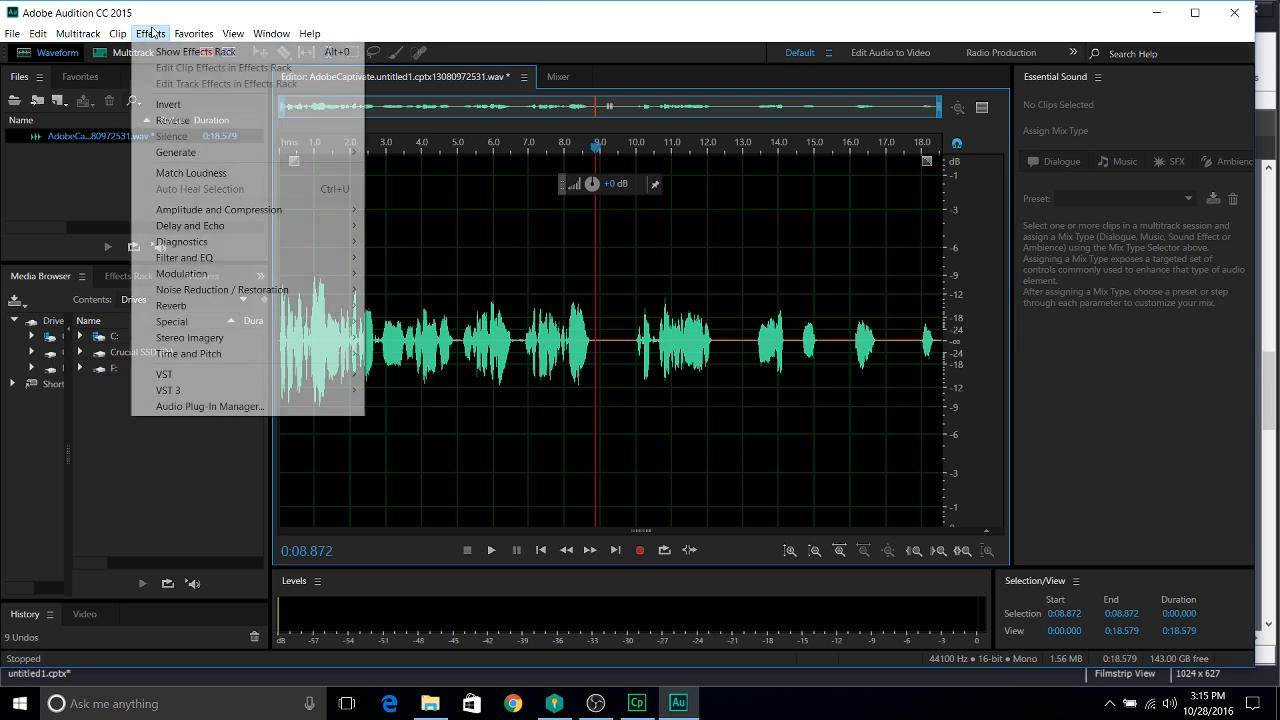
mouse_move(201, 40)
double_click(614, 423)
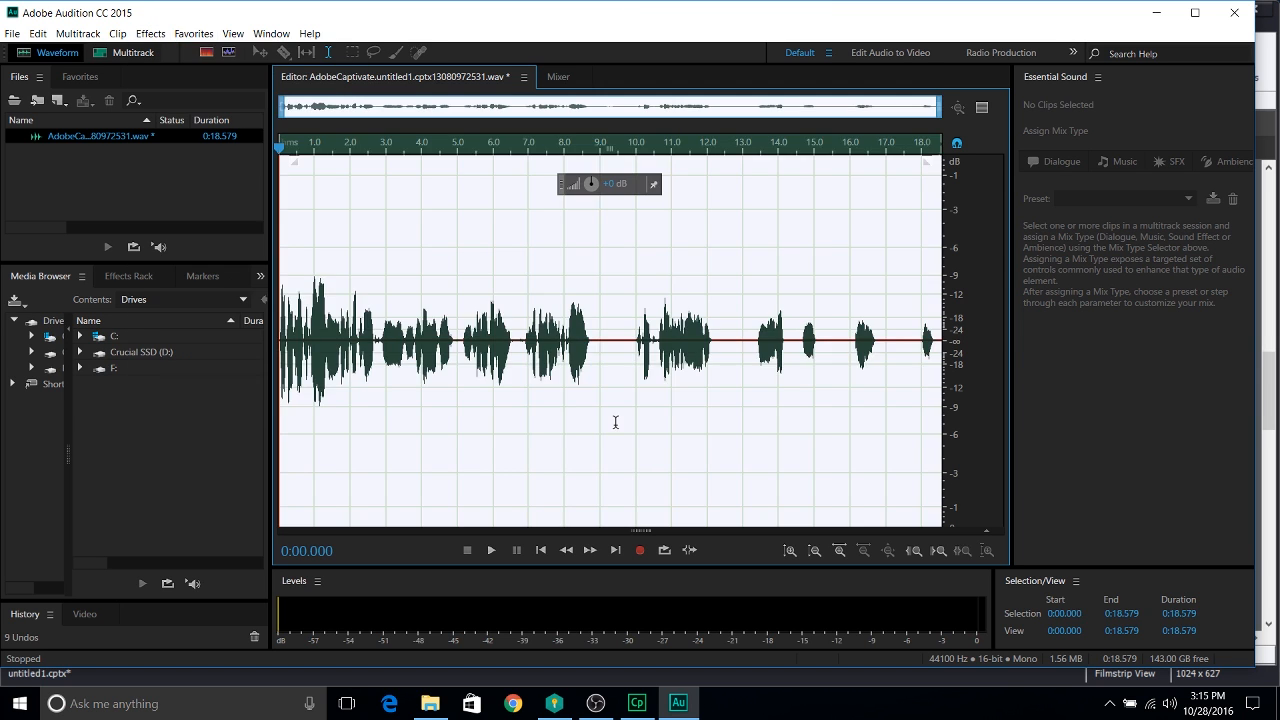
left_click(188, 35)
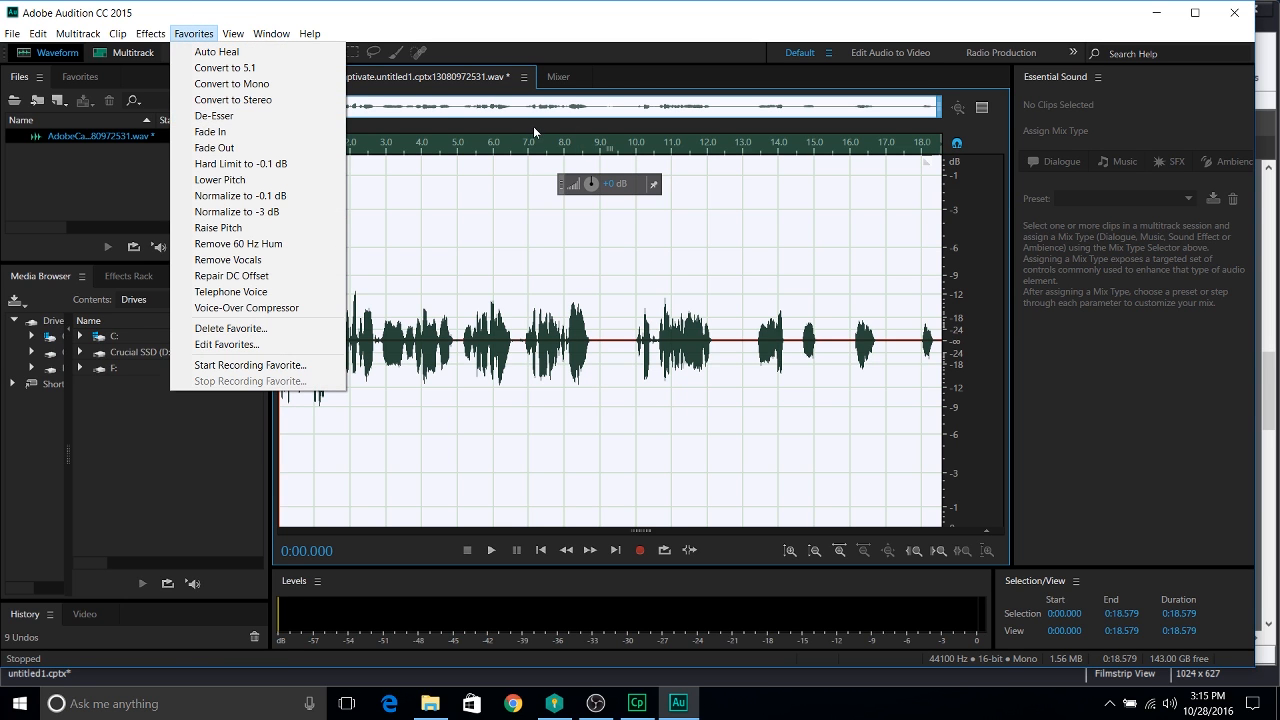
left_click(533, 253)
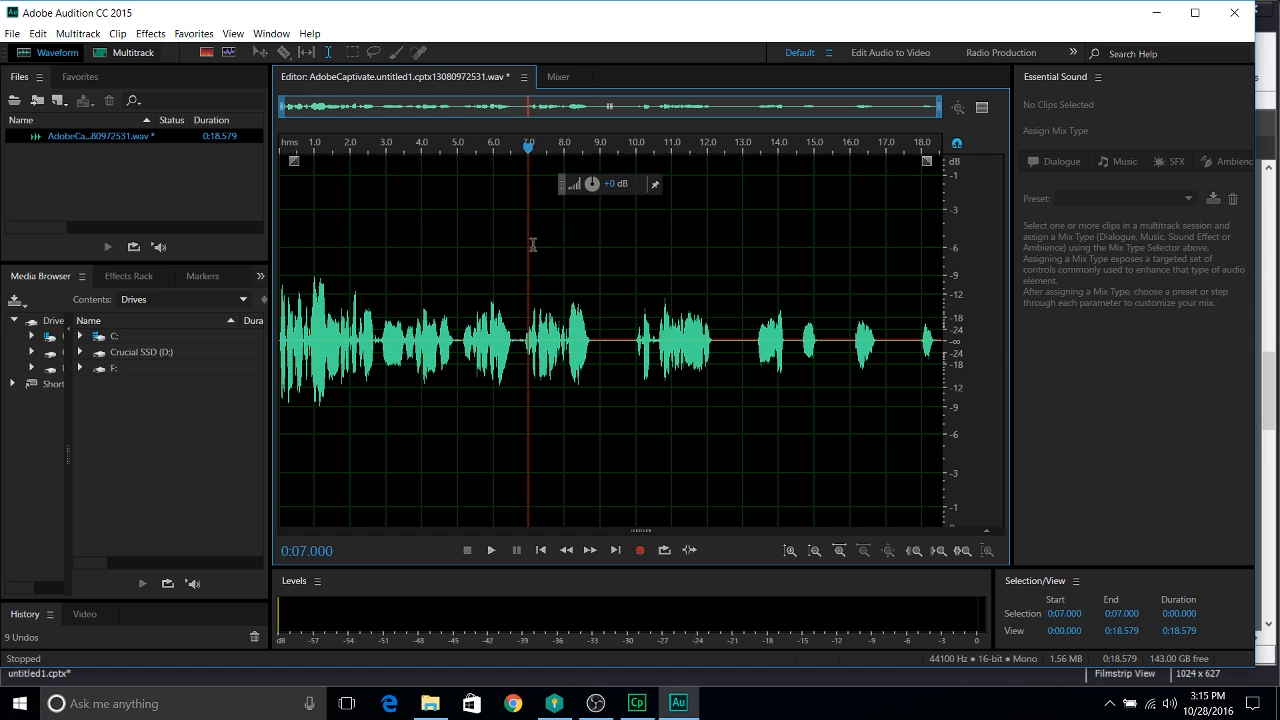
left_click(464, 288)
left_click(386, 291)
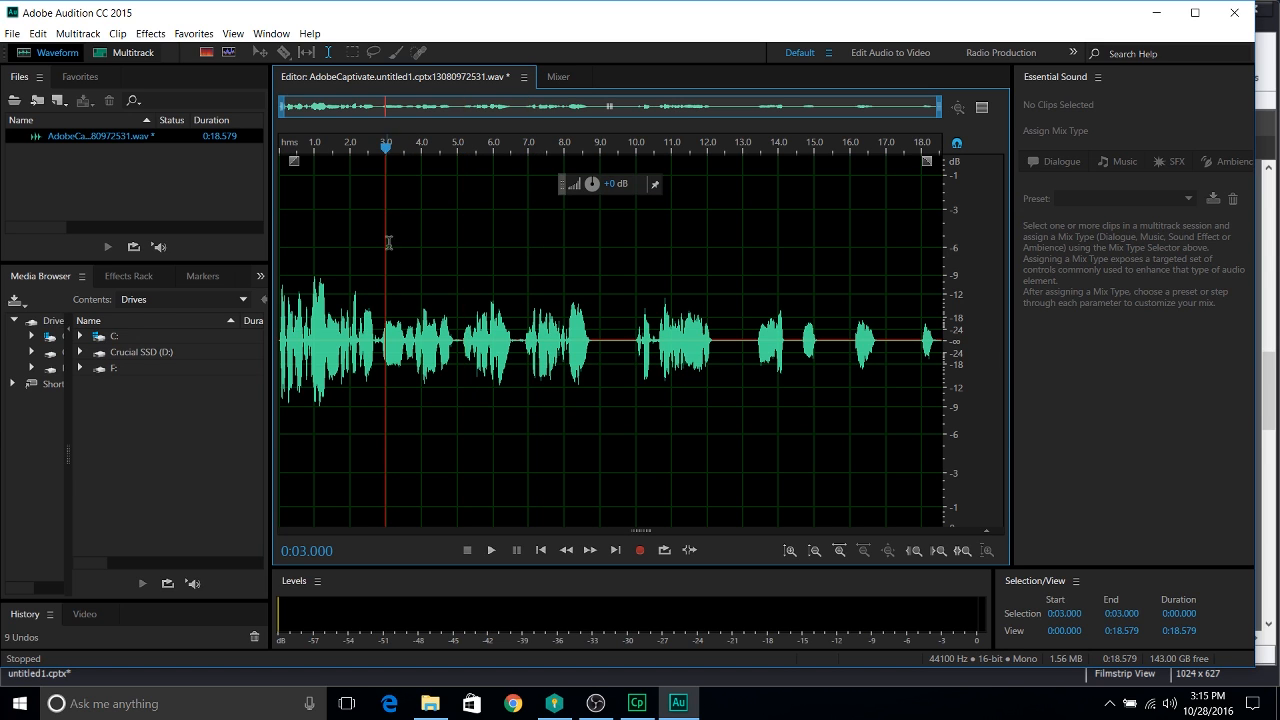
left_click_drag(387, 148, 163, 206)
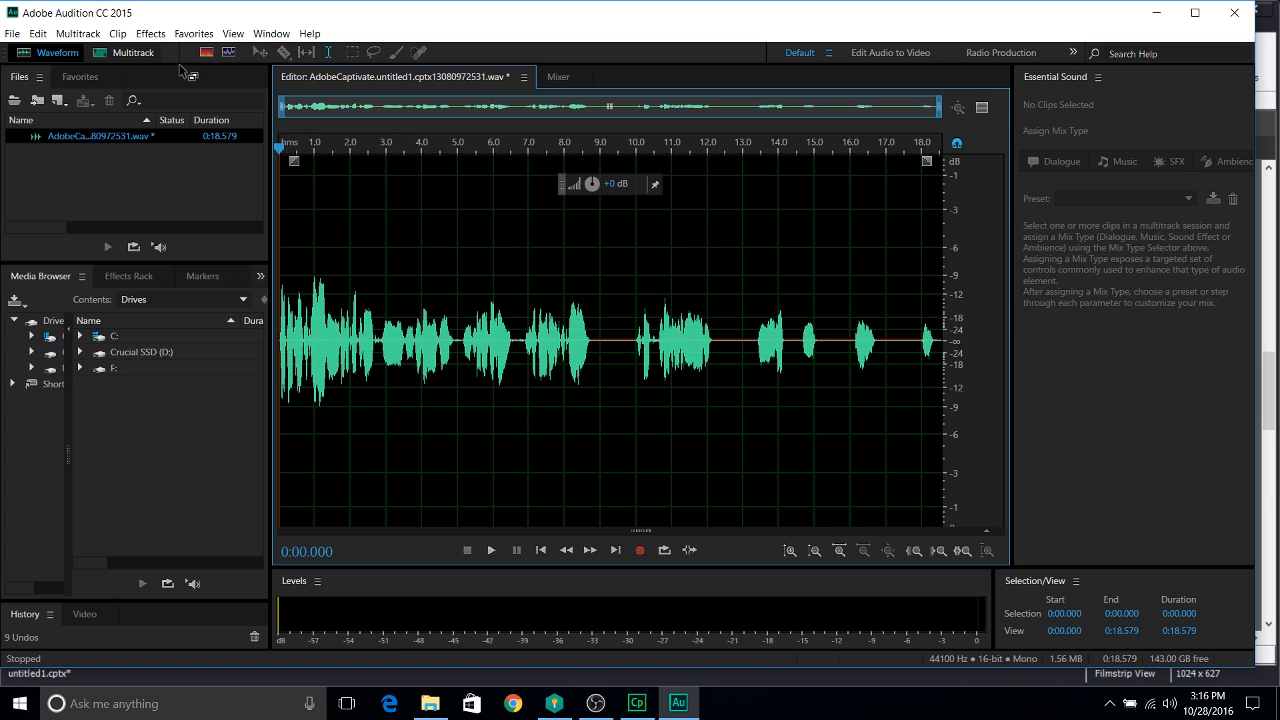
left_click(356, 296)
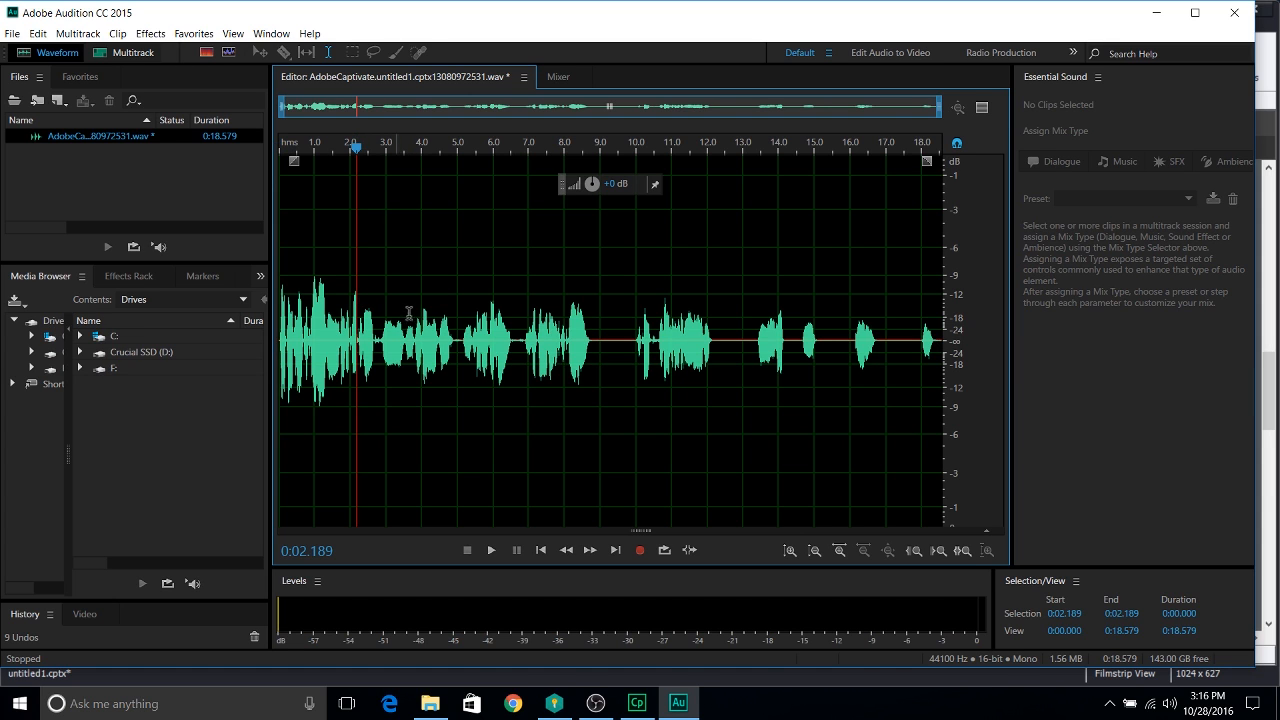
Step: Apply the Tube-modeled Compressor with the Voice Over preset to the entire narration
key("ctrl+a")
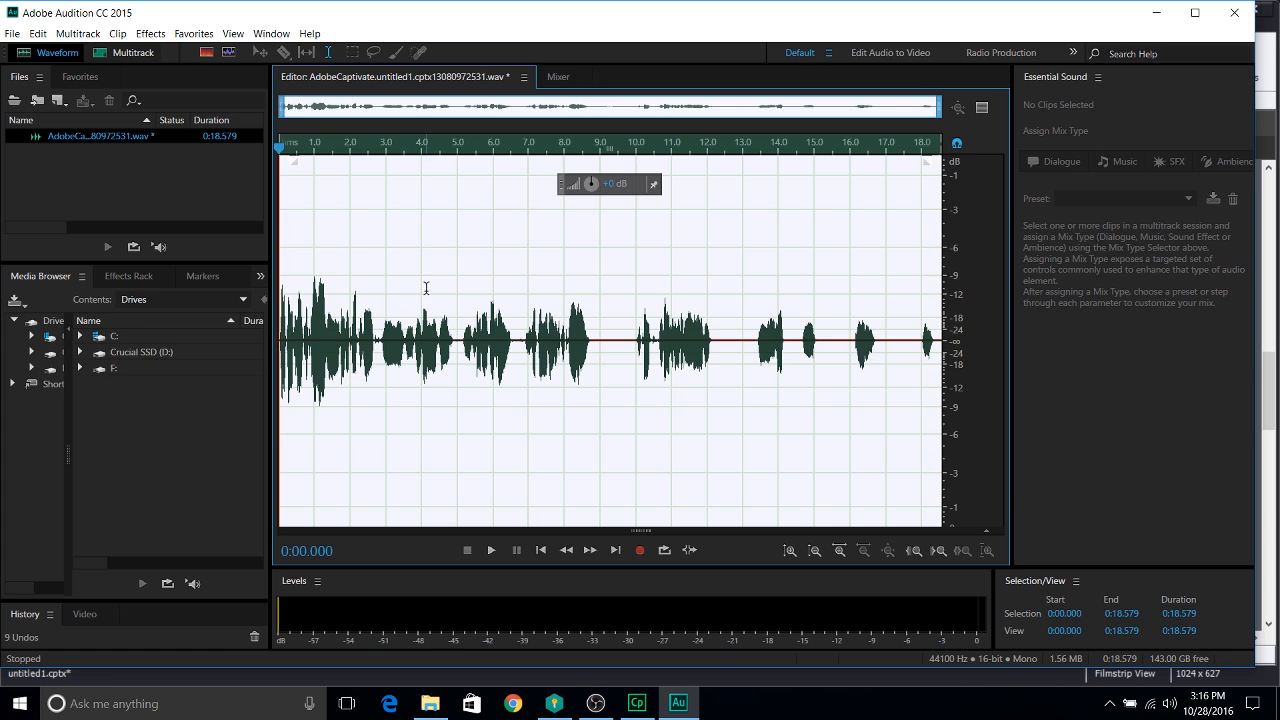
left_click(152, 34)
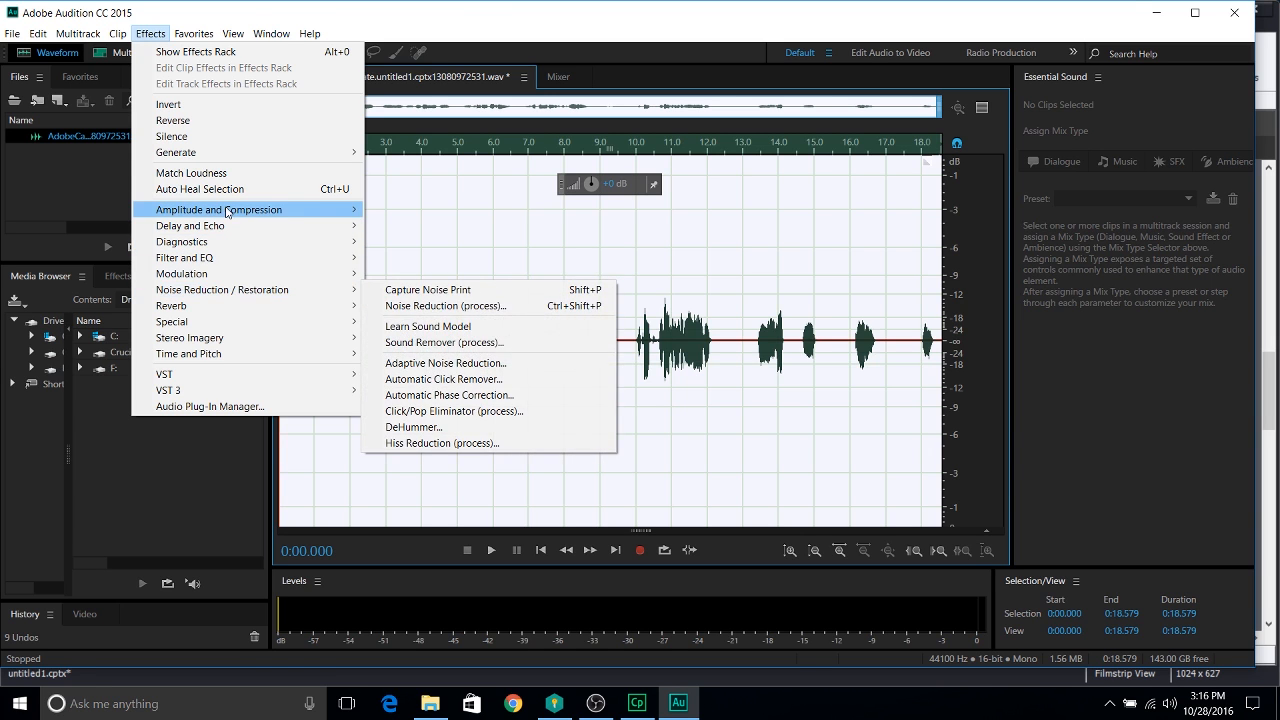
mouse_move(228, 211)
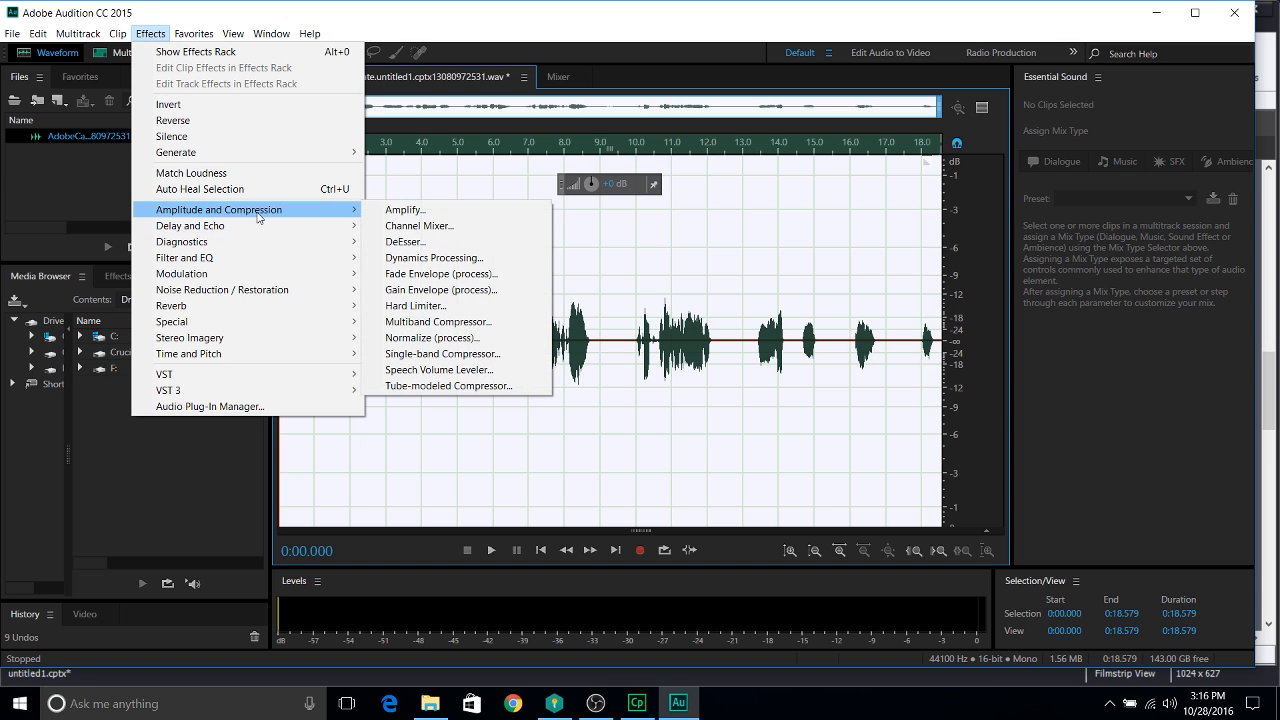
left_click(458, 387)
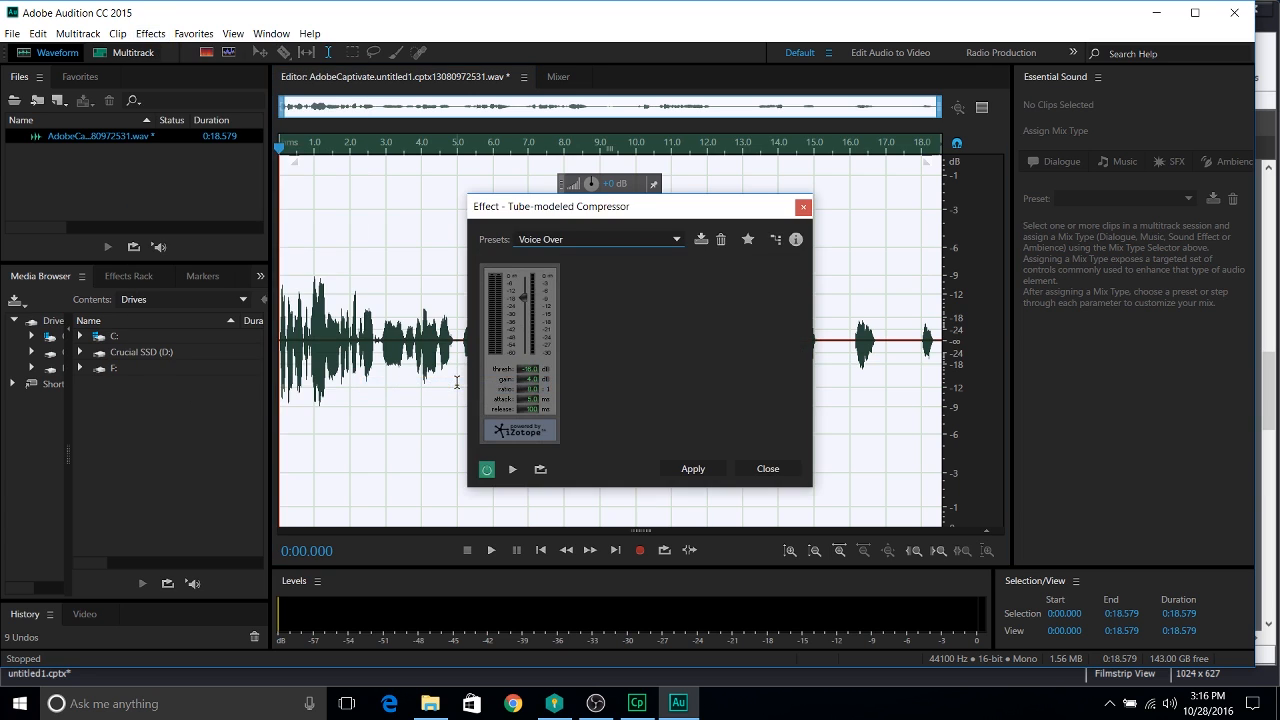
left_click_drag(569, 205, 383, 143)
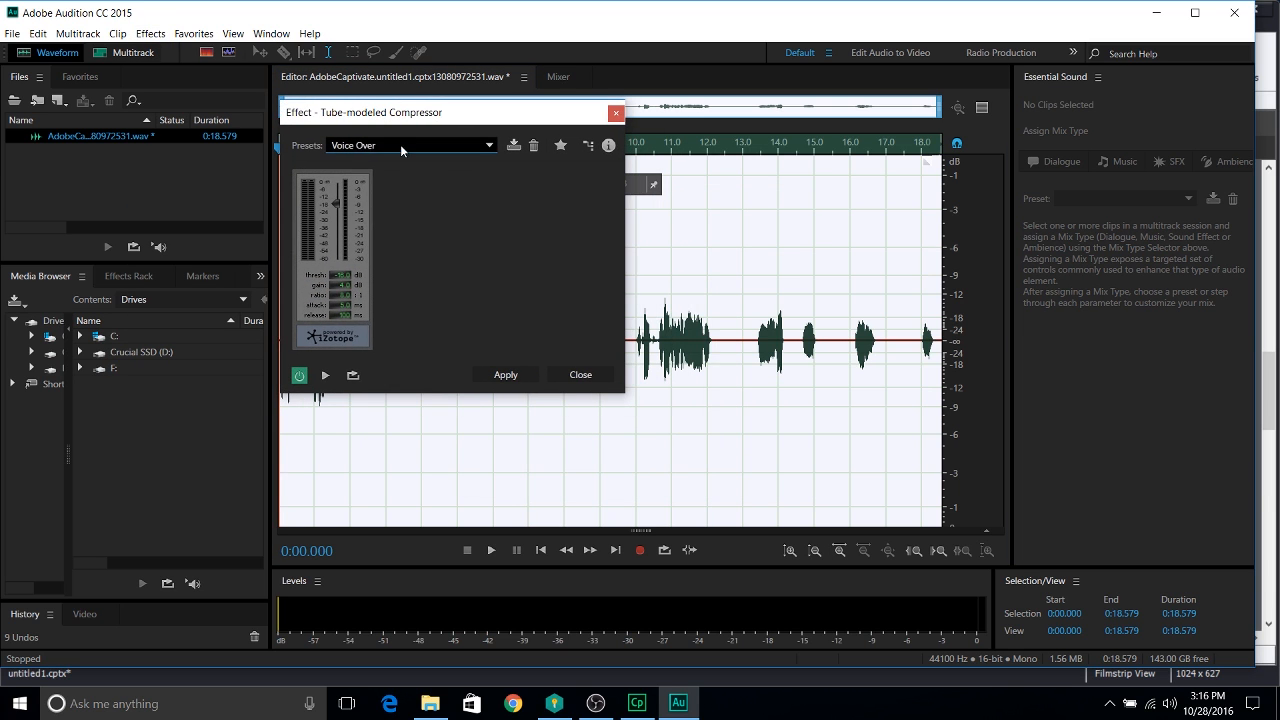
left_click(400, 145)
left_click(403, 161)
left_click(492, 145)
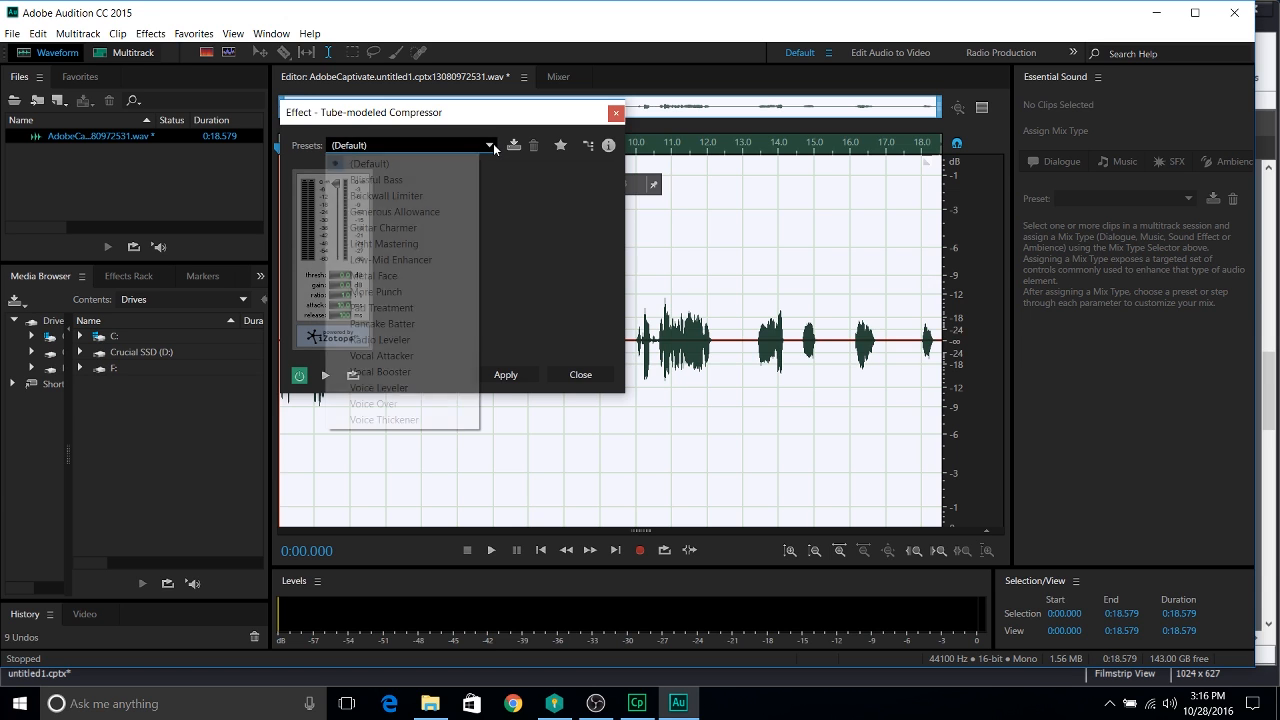
left_click(437, 406)
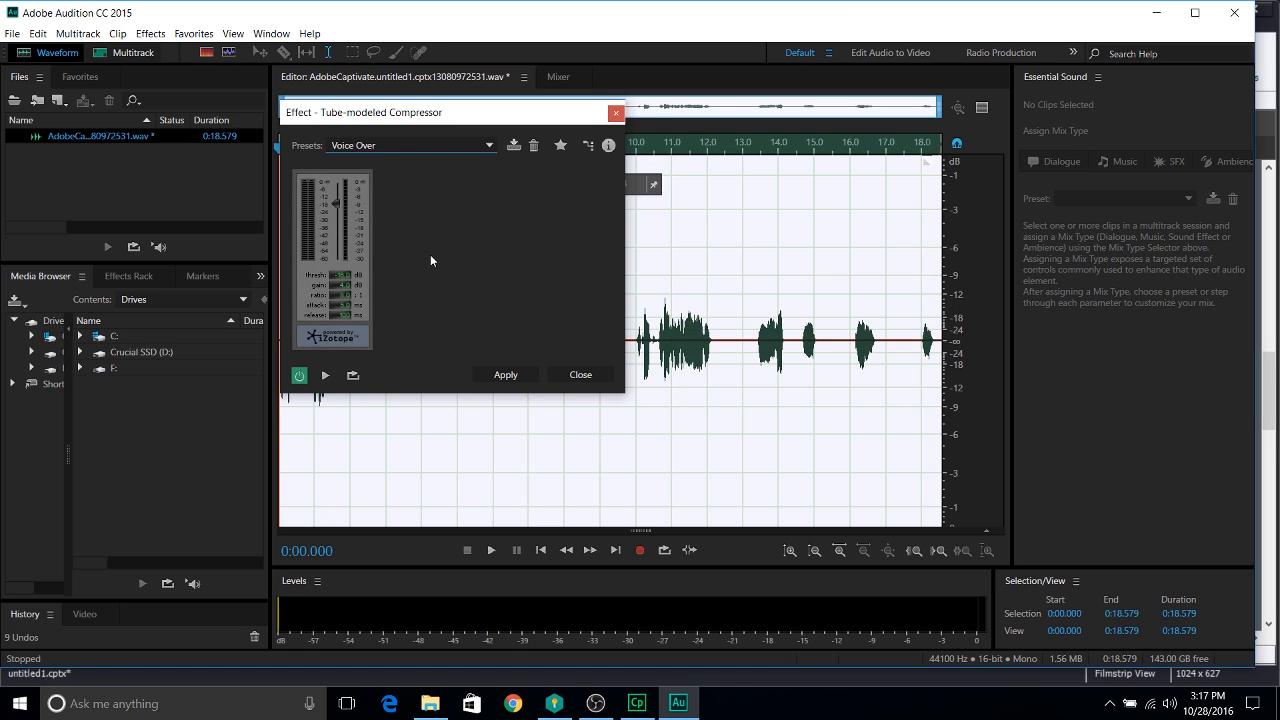
left_click(524, 373)
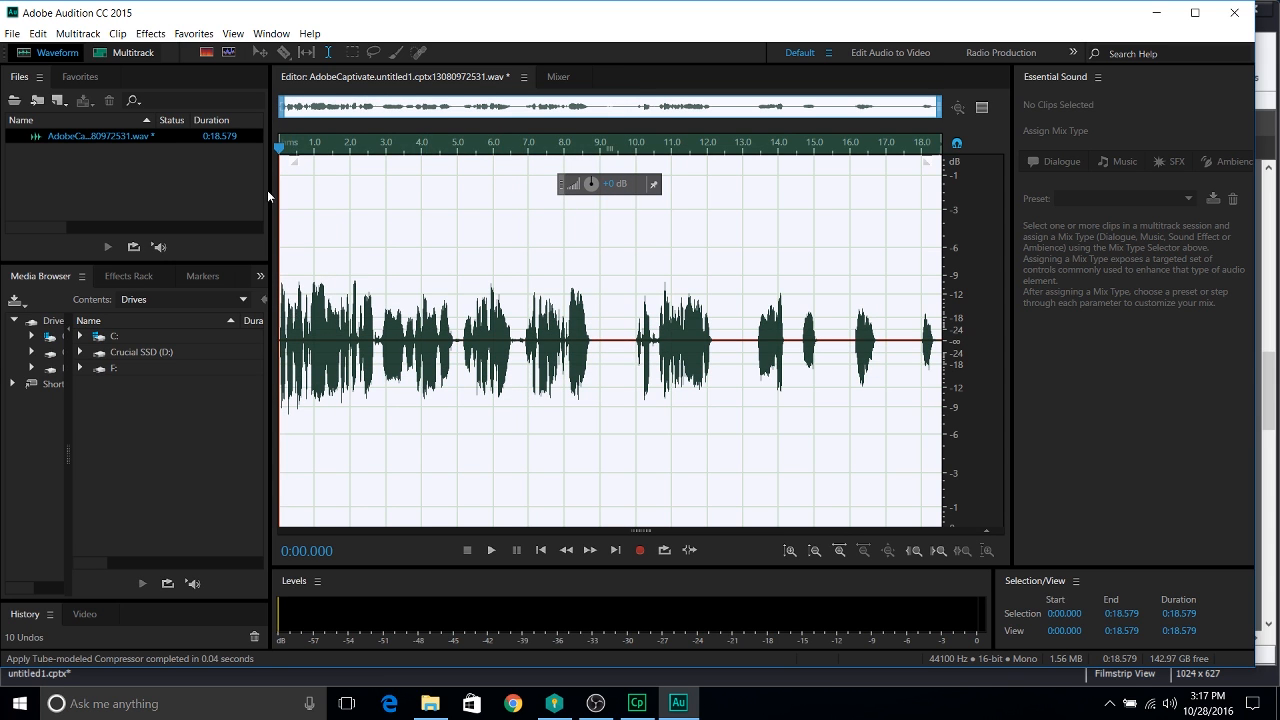
Step: Play the compressed narration from its beginning to about 9.5 seconds
left_click(281, 157)
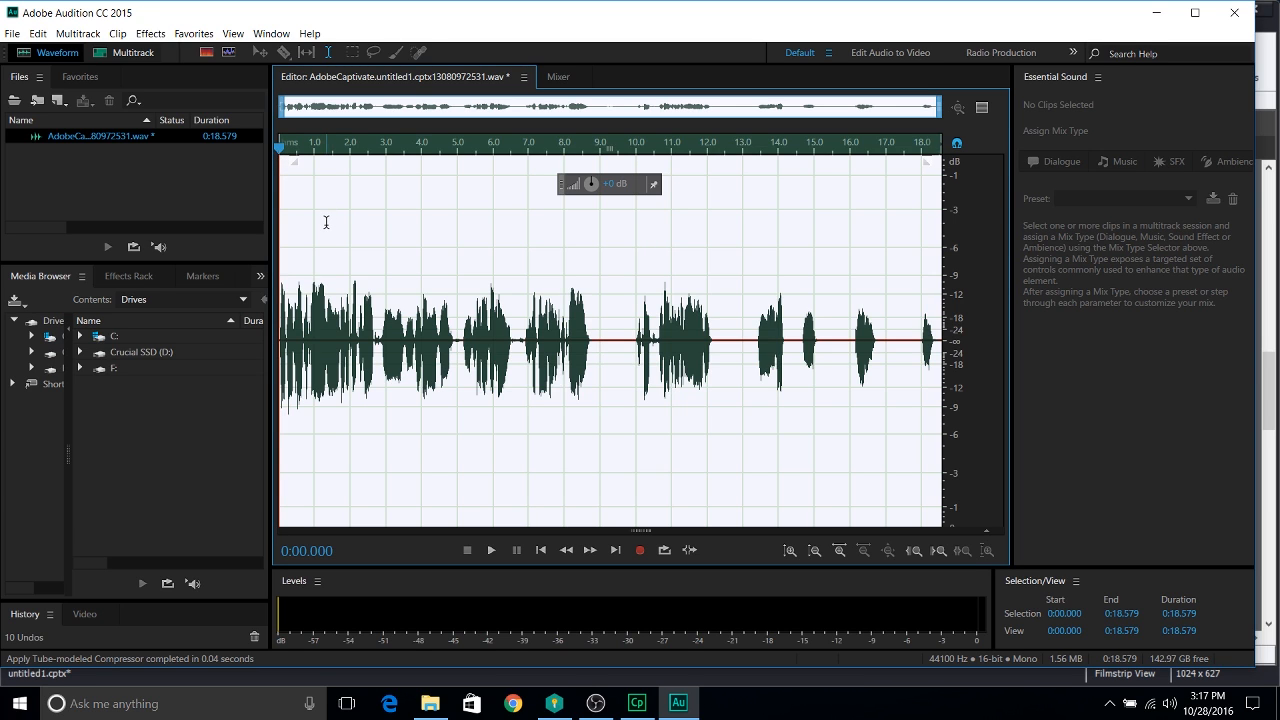
key("space")
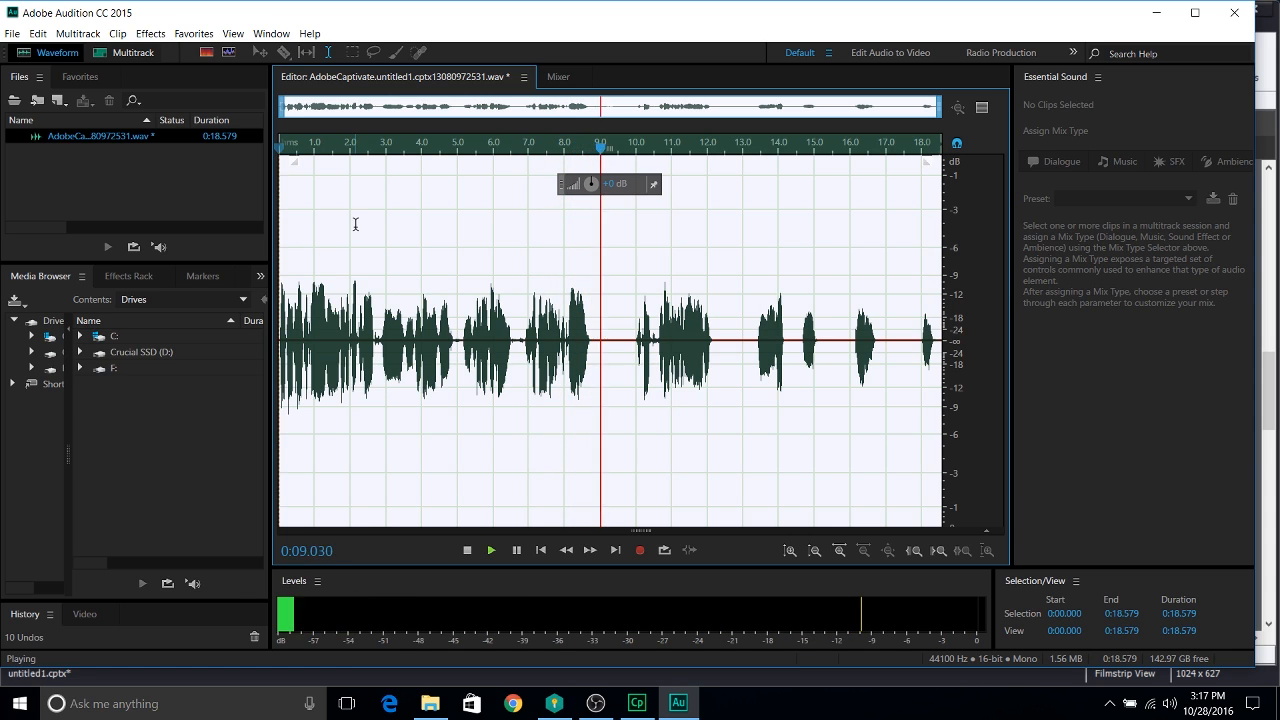
key("space")
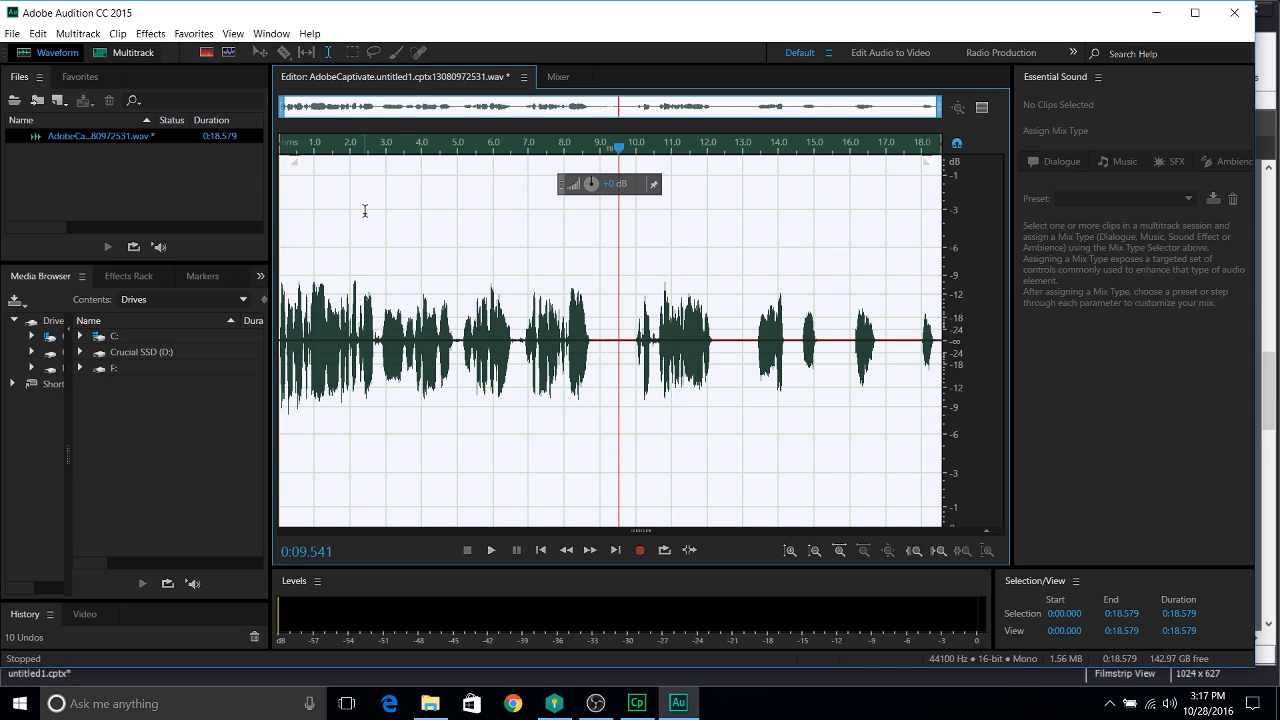
Step: Undo the Tube-modeled Compressor and redo it to compare the waveform before and after compression
key("ctrl+z")
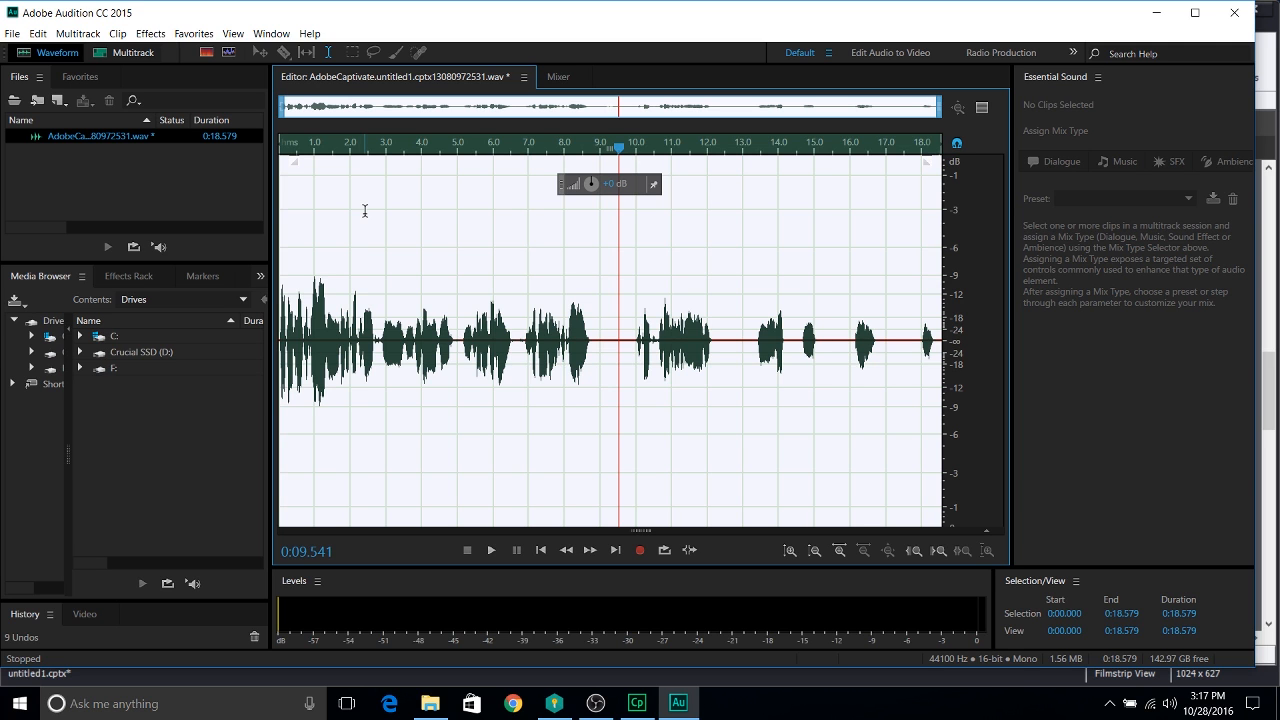
left_click(38, 33)
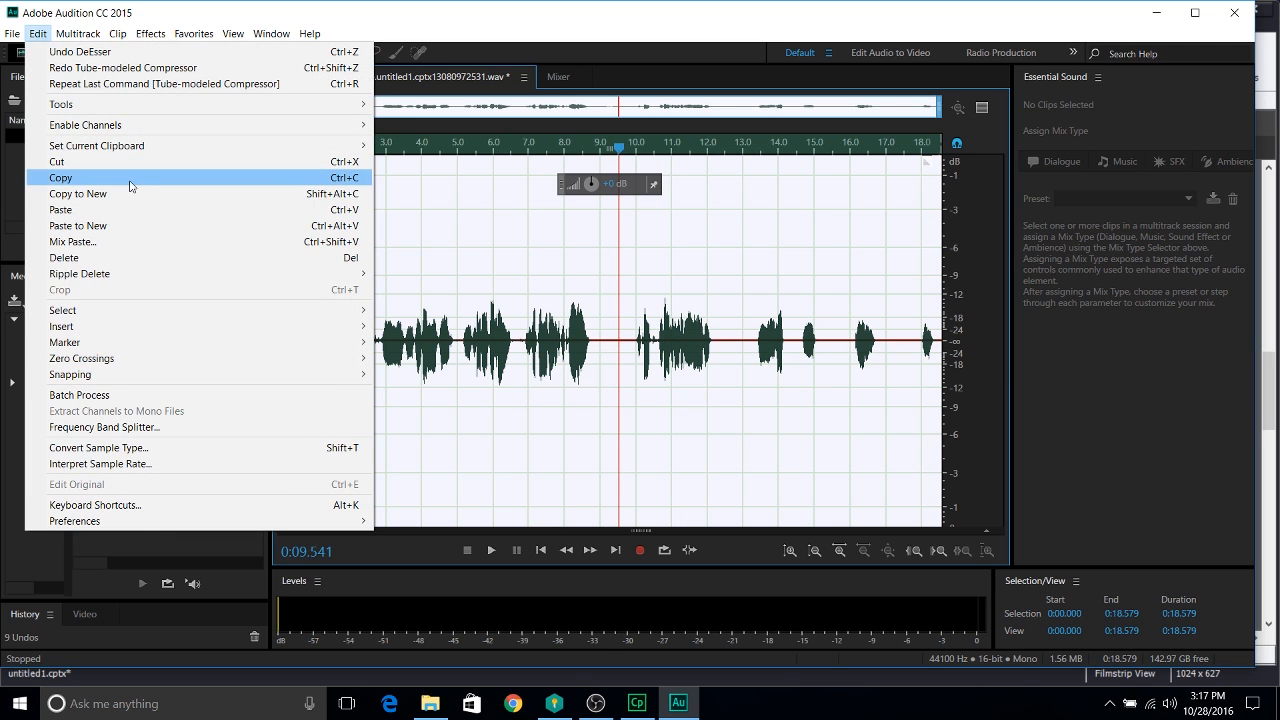
left_click(164, 68)
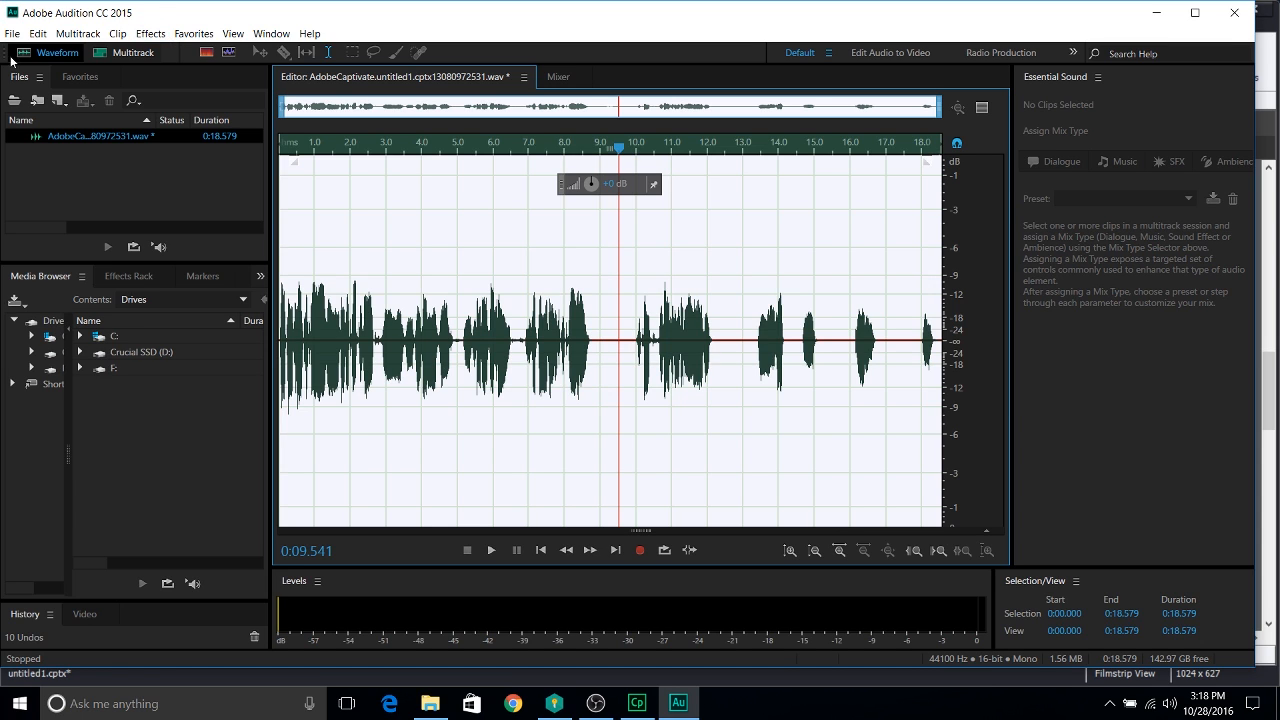
Step: Apply the Hard Limiter with the Limit to -6dB preset to the whole narration
left_click(158, 34)
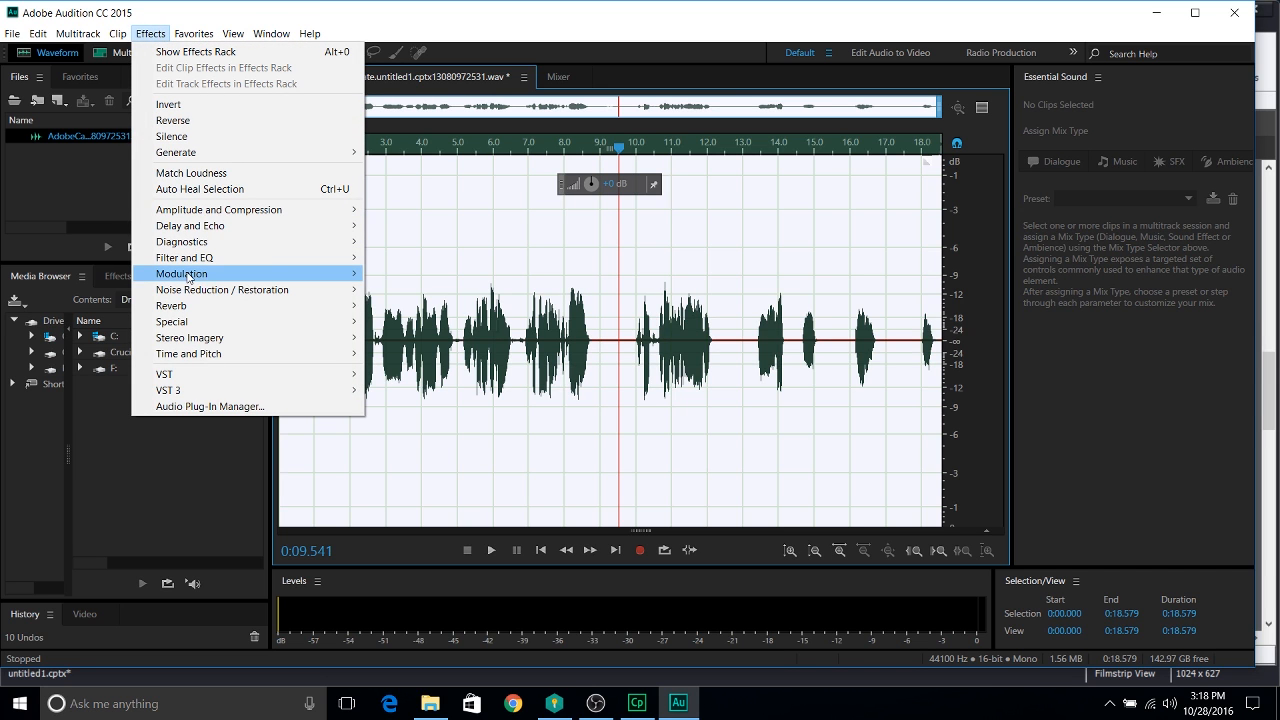
mouse_move(191, 276)
mouse_move(333, 209)
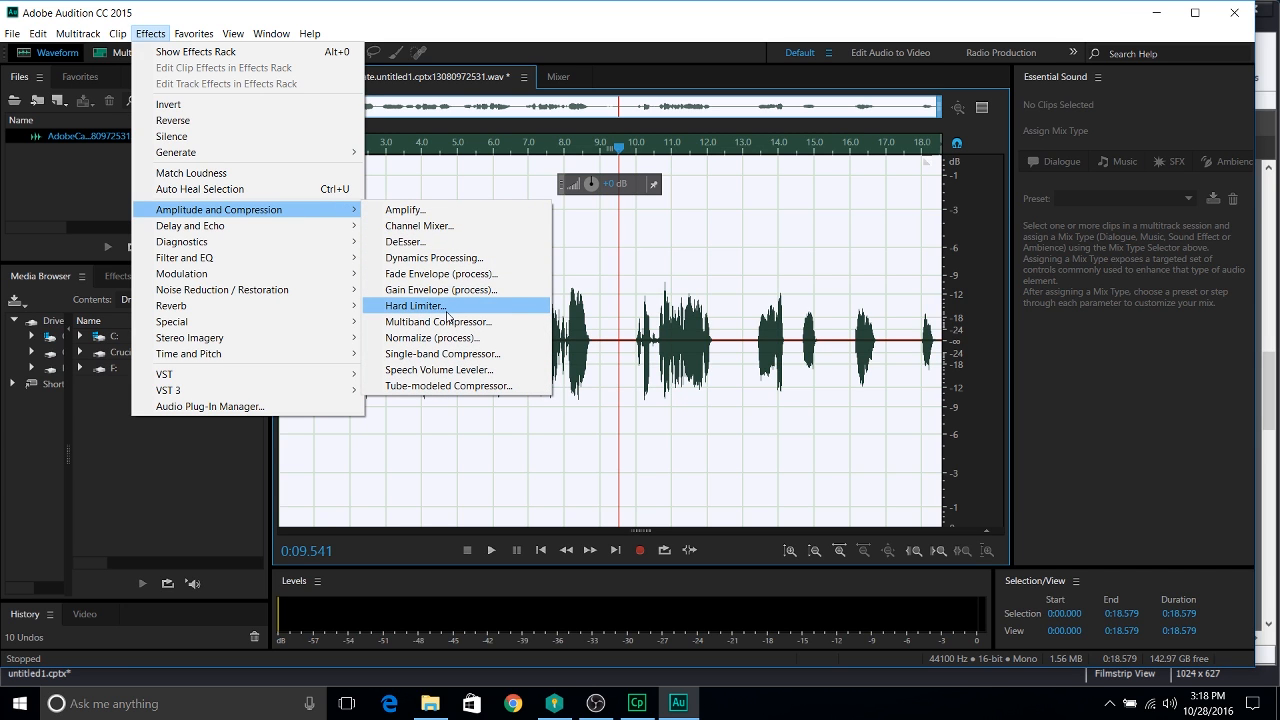
left_click(446, 314)
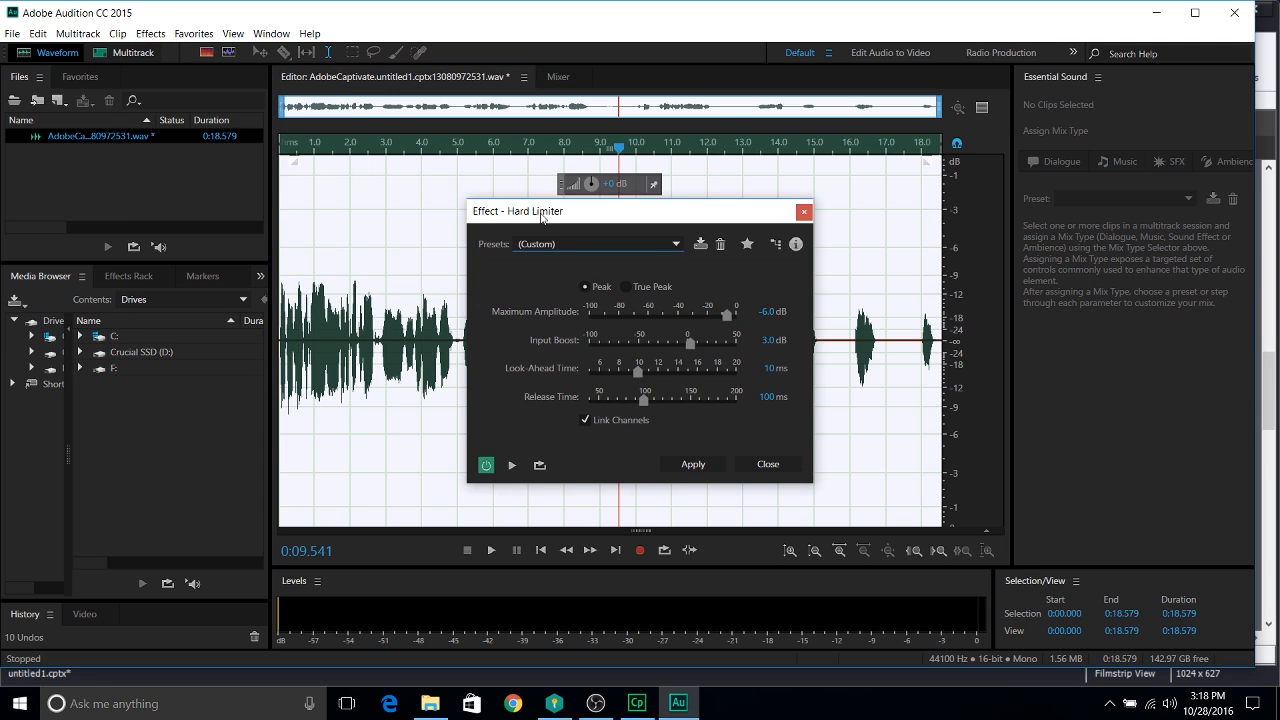
left_click_drag(540, 210, 398, 108)
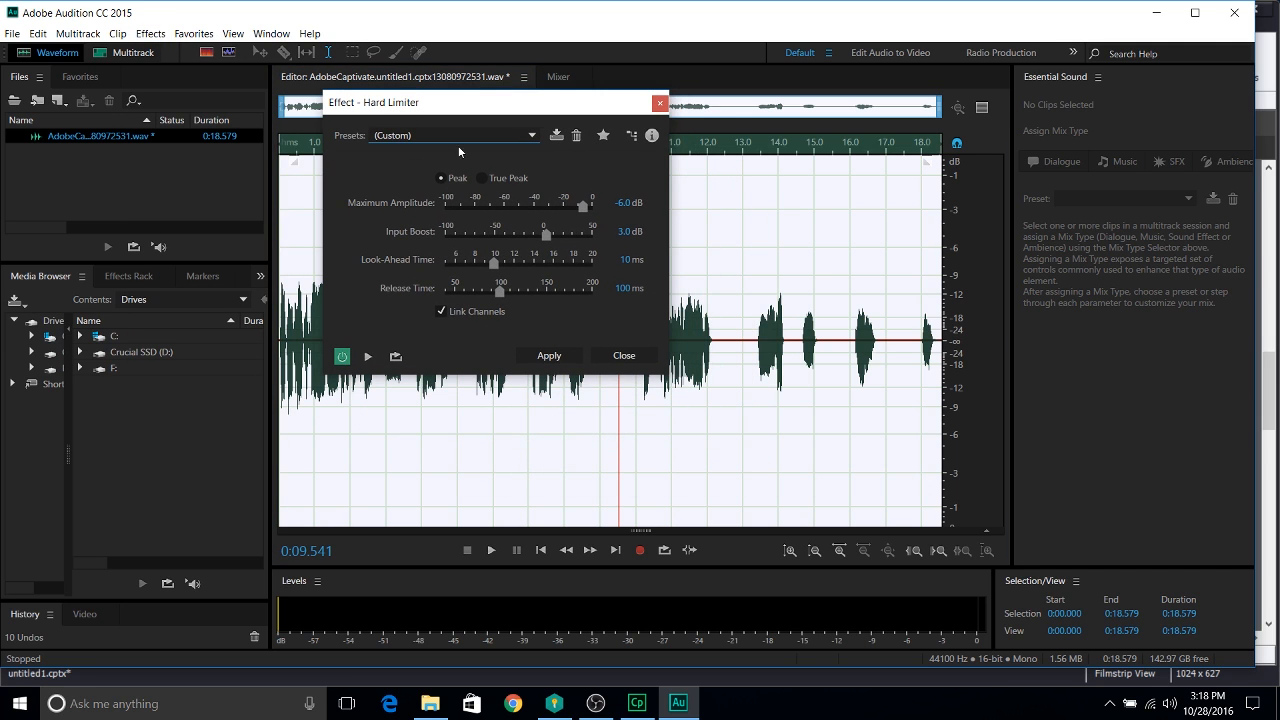
left_click(522, 136)
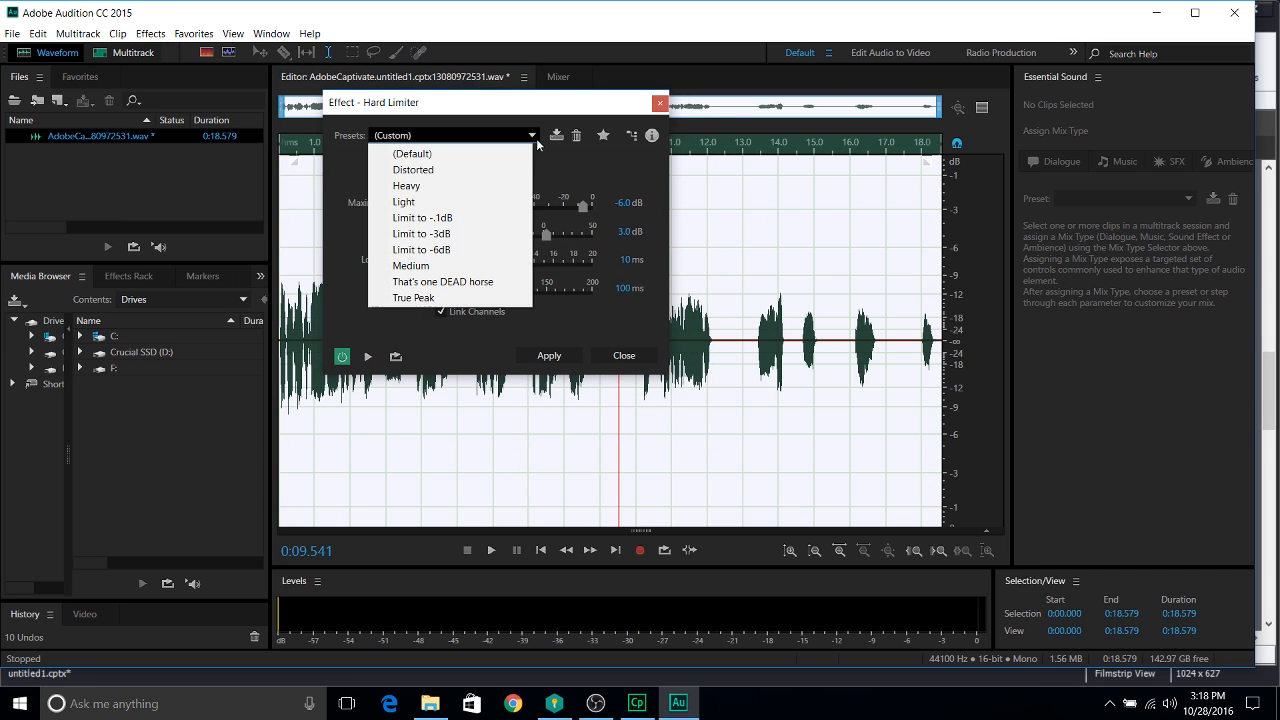
left_click(476, 249)
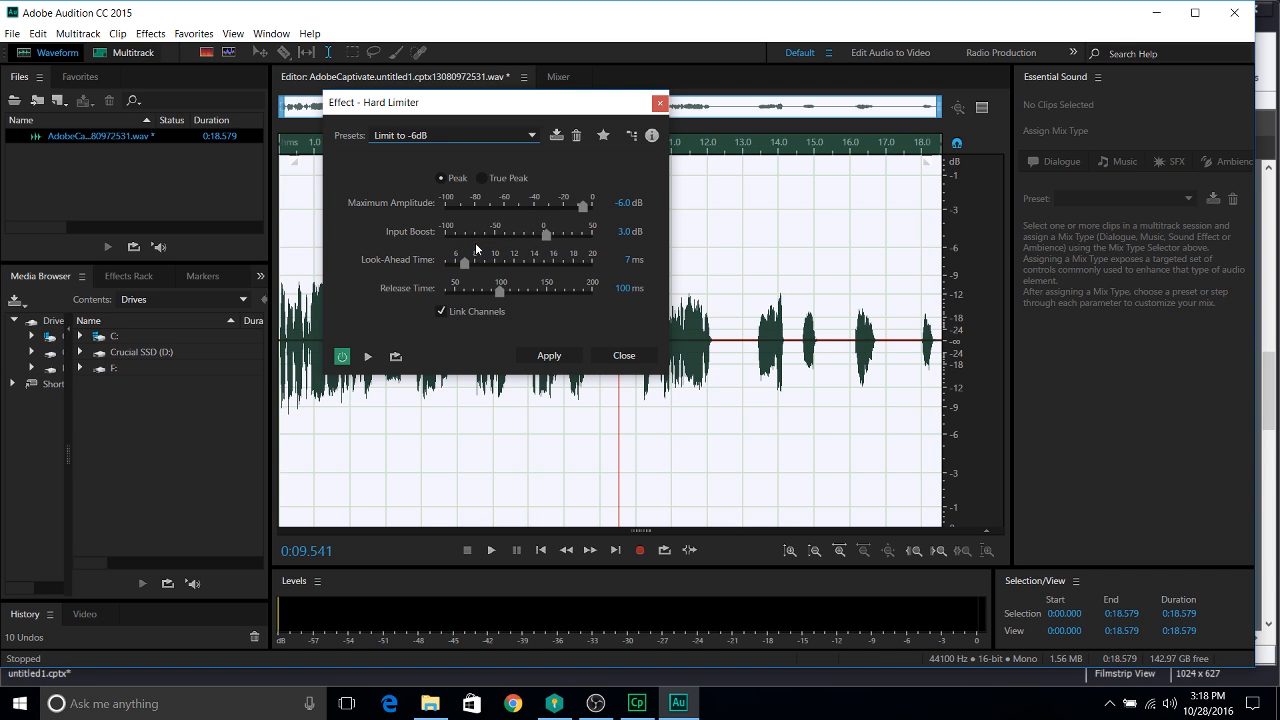
left_click(557, 357)
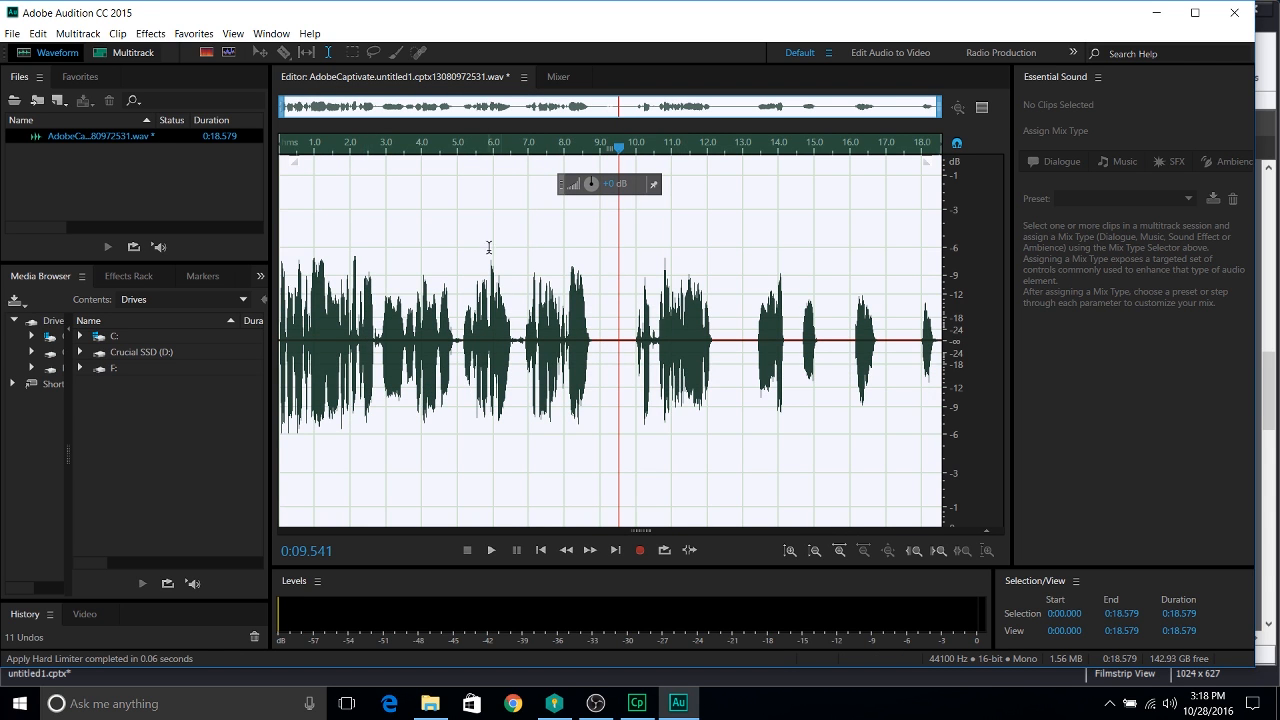
Step: Return to the beginning of the narration and play the limited sound to about 7 seconds
left_click(290, 345)
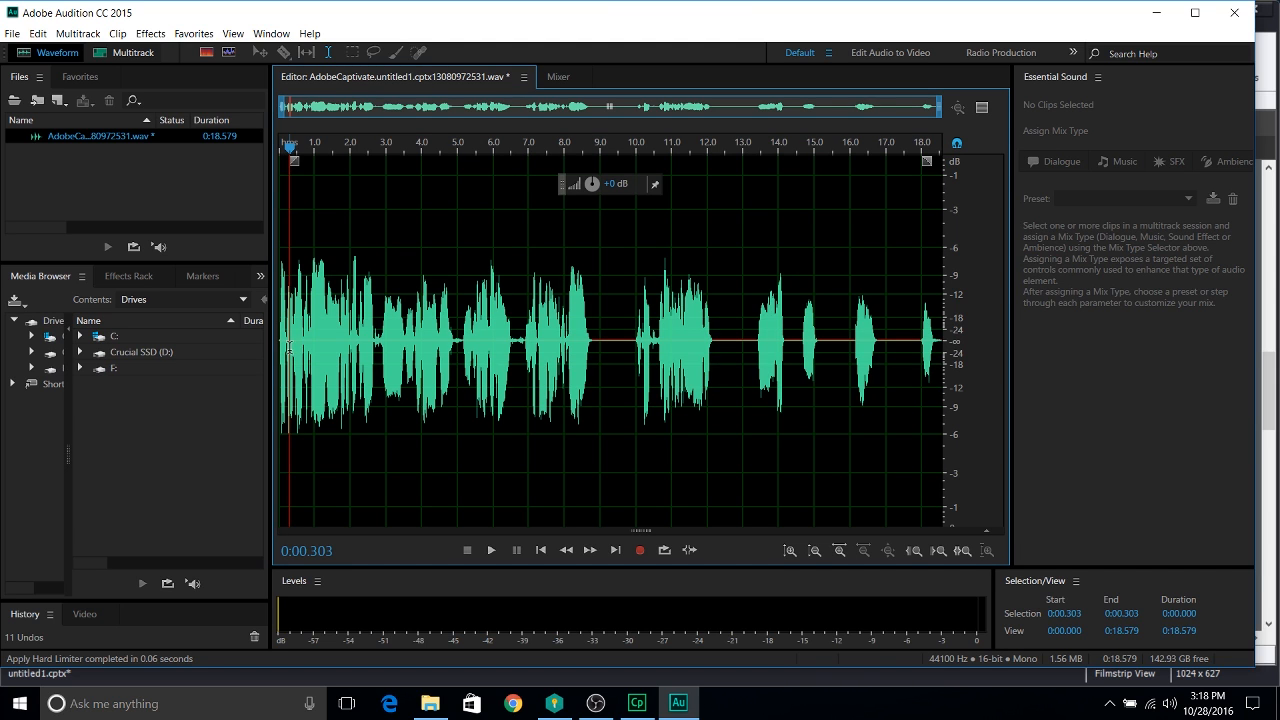
left_click(336, 345)
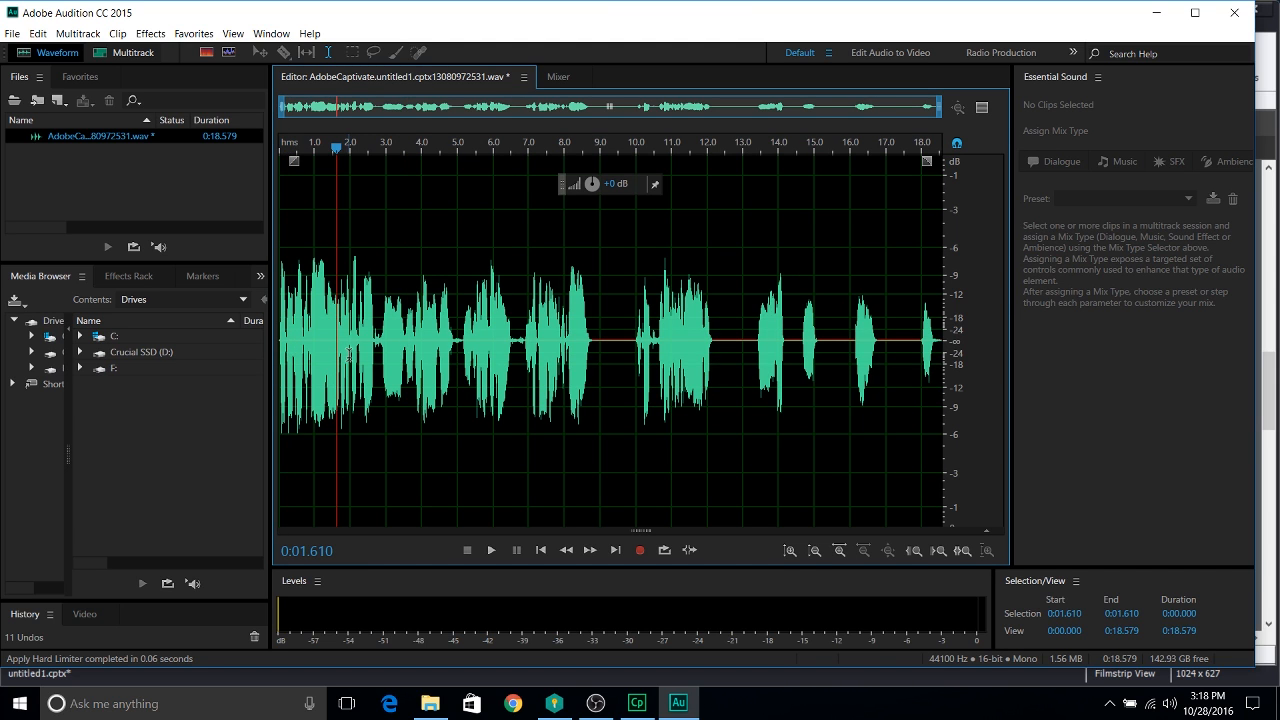
left_click_drag(413, 362, 338, 364)
left_click(322, 367)
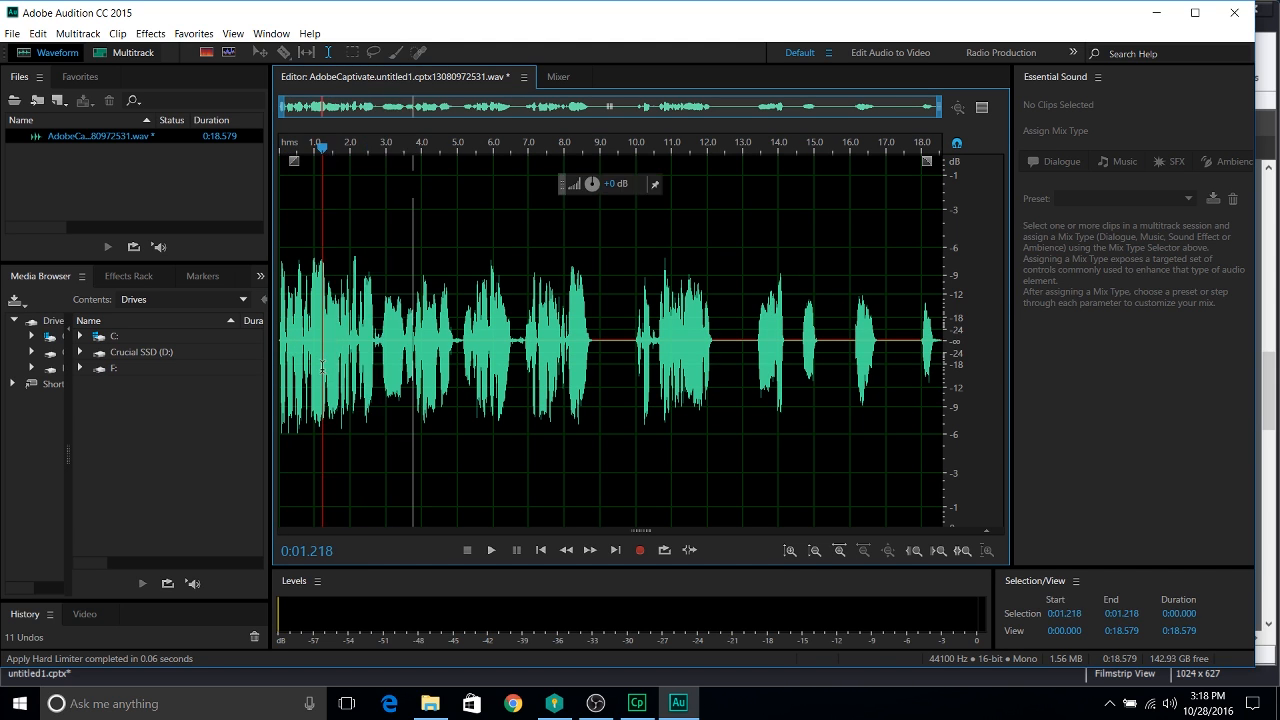
left_click(282, 368)
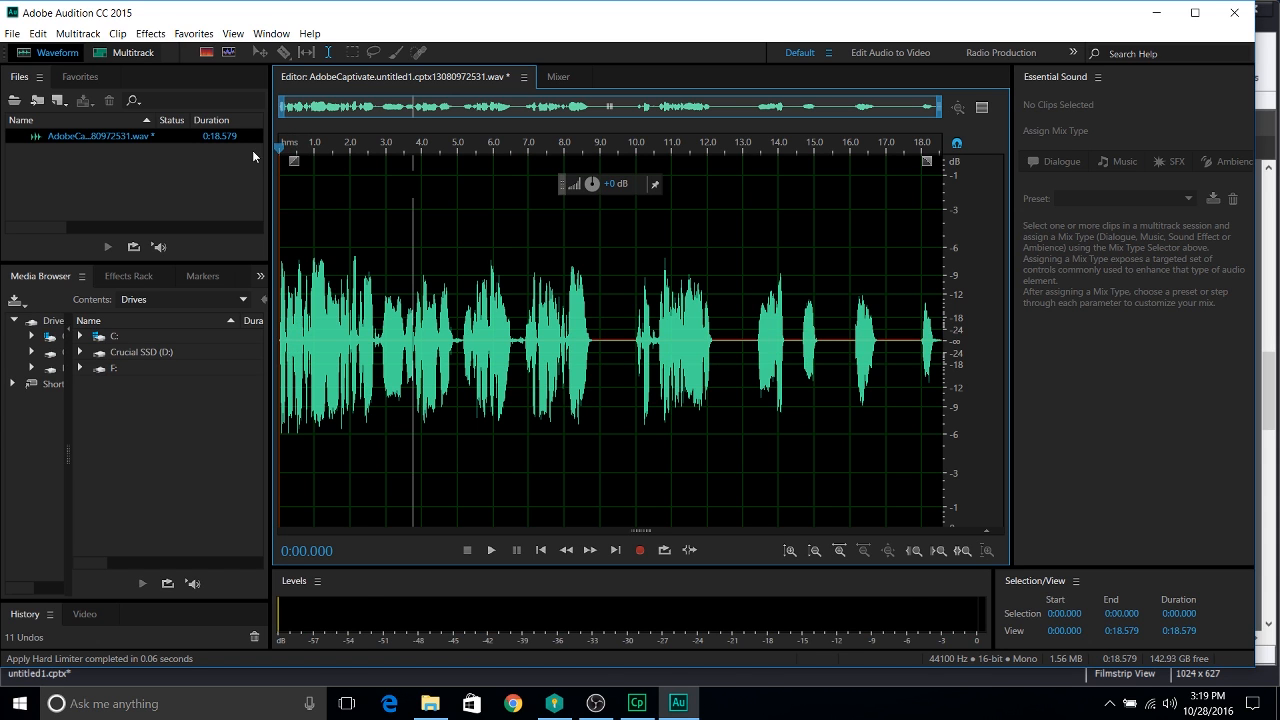
key("space")
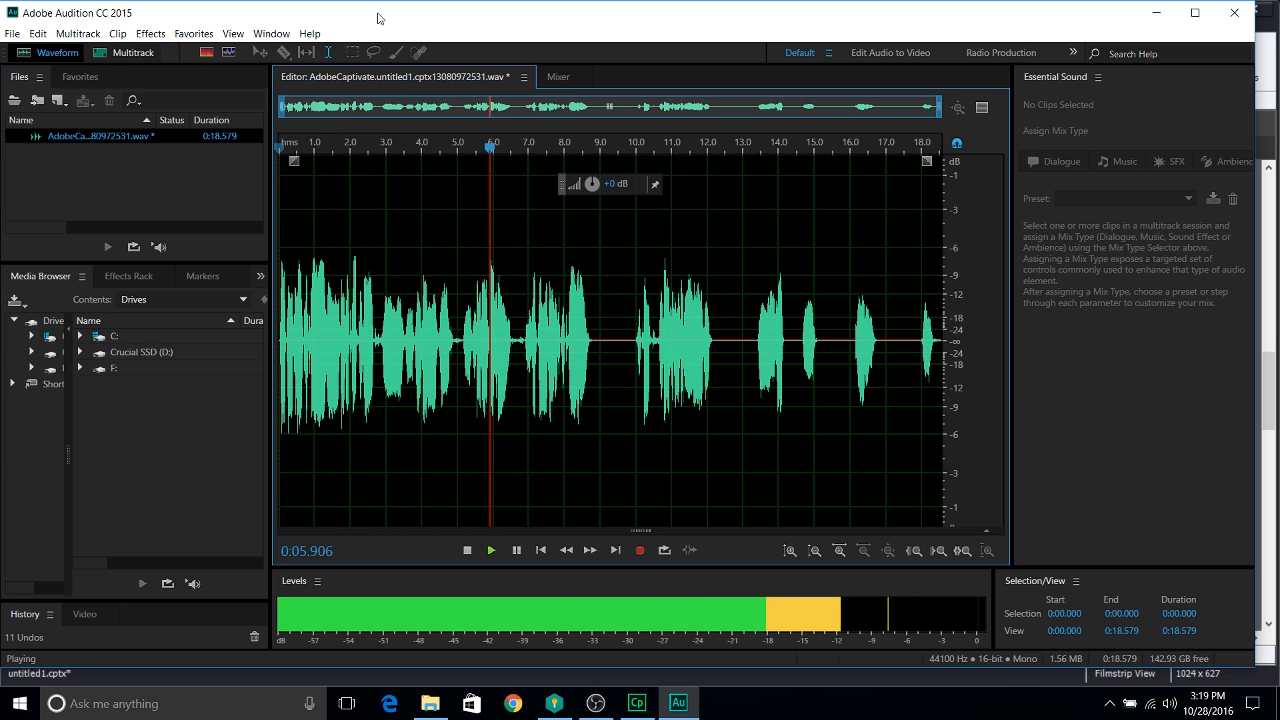
key("space")
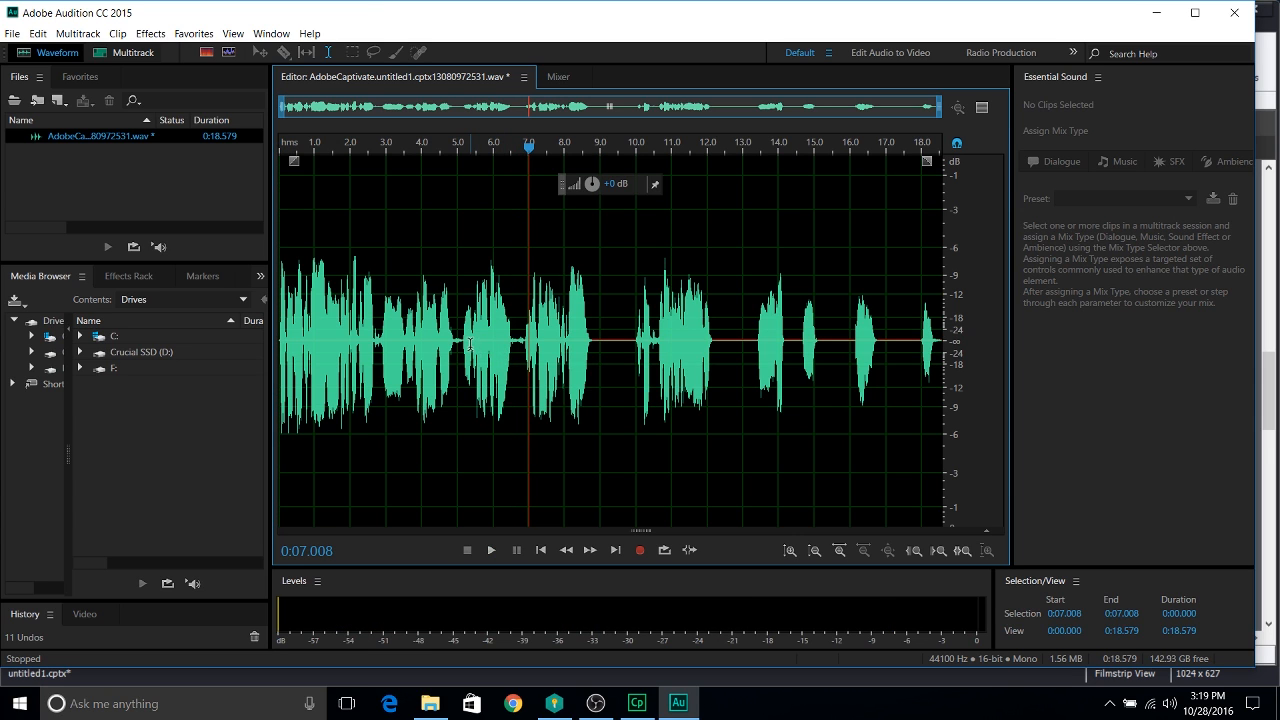
Step: Select the pause from about 6.56 to 6.82 seconds and lower its volume until its residual noise is silent
left_click(513, 346)
left_click(517, 347)
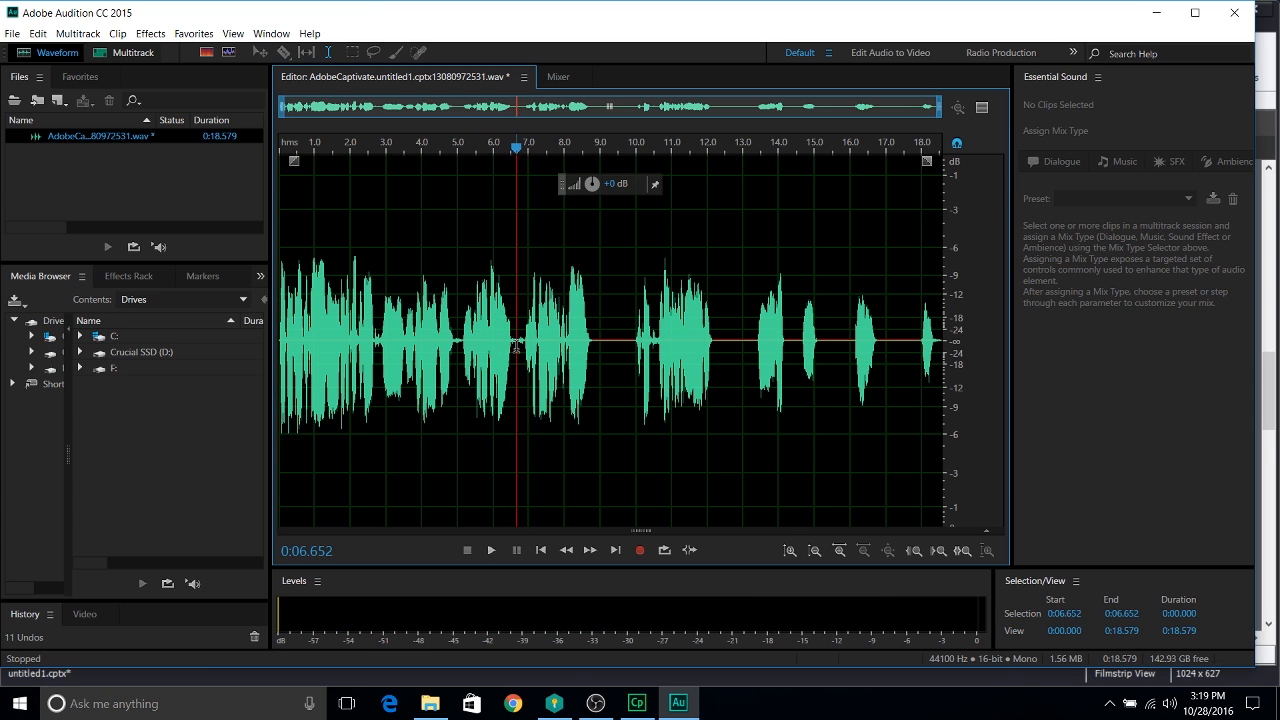
mouse_move(513, 345)
left_mouse_down()
mouse_move(535, 344)
mouse_move(520, 345)
left_mouse_up()
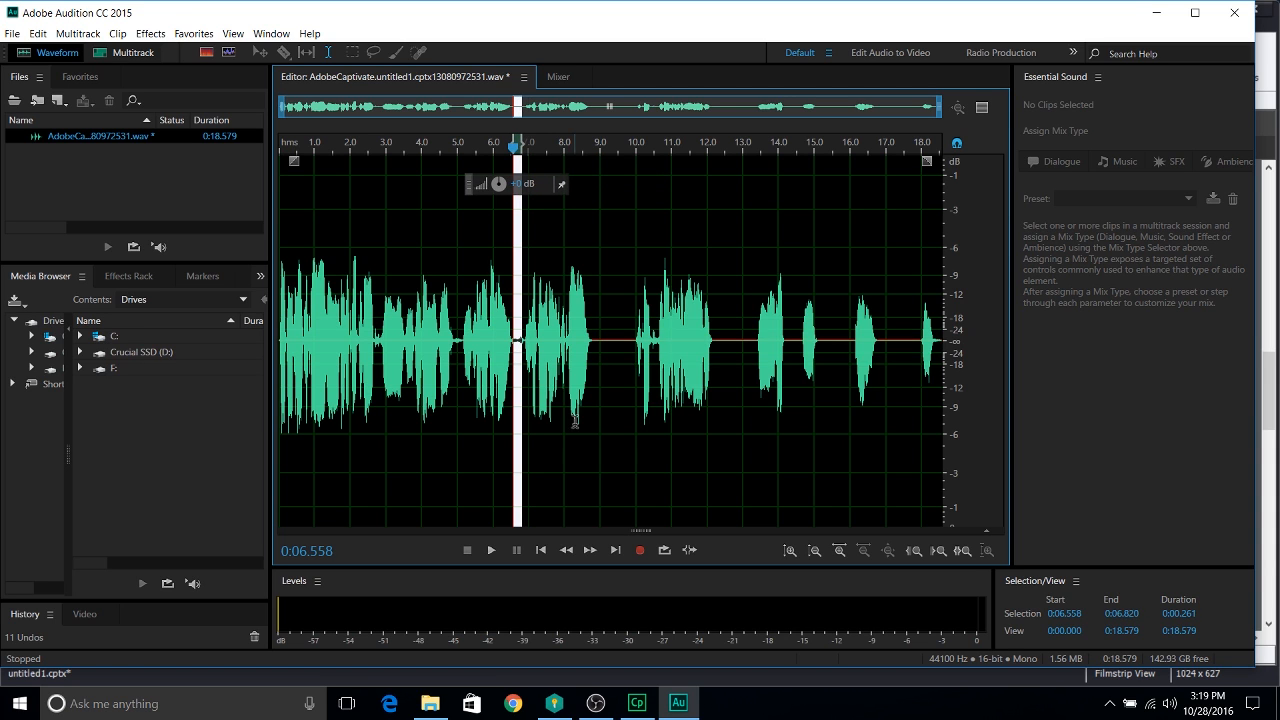
left_click_drag(499, 184, 503, 180)
Step: Select the pause from about 4.90 to 5.15 seconds and reduce its volume to silence the faint noise
left_click(469, 345)
left_click(455, 341)
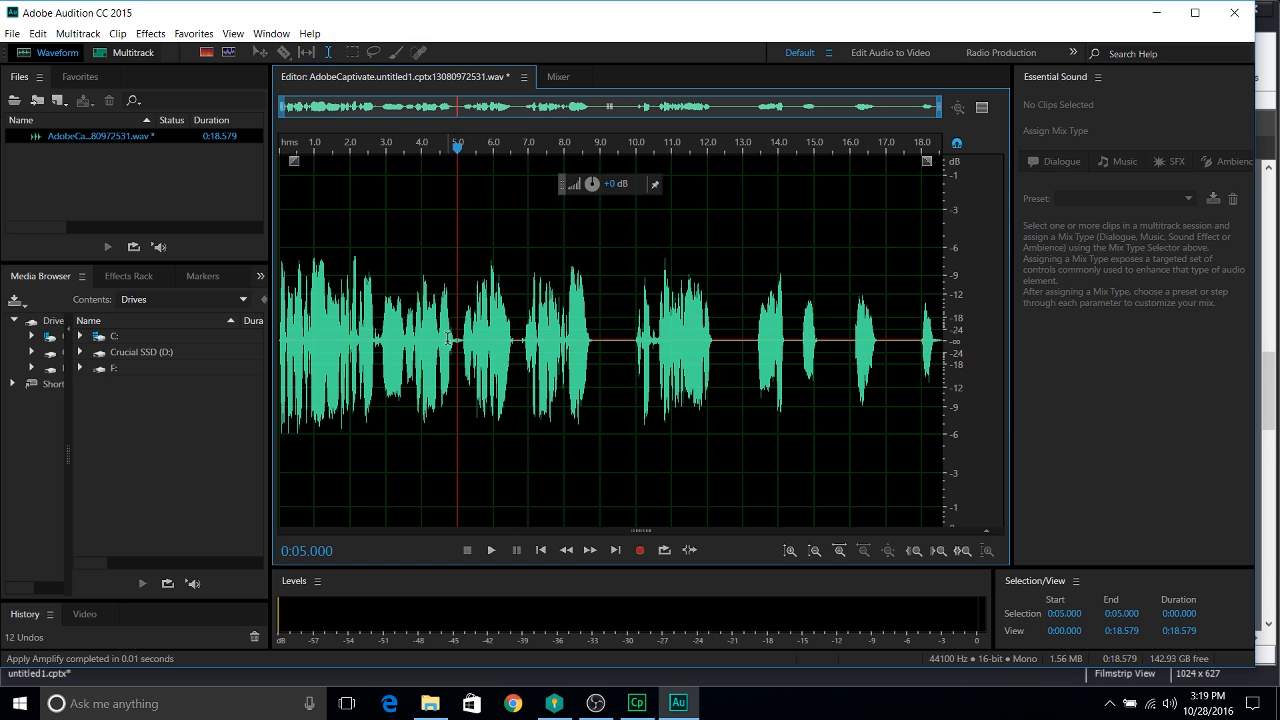
left_click(448, 340)
left_click(455, 342)
scroll(470, 352, "up", 4)
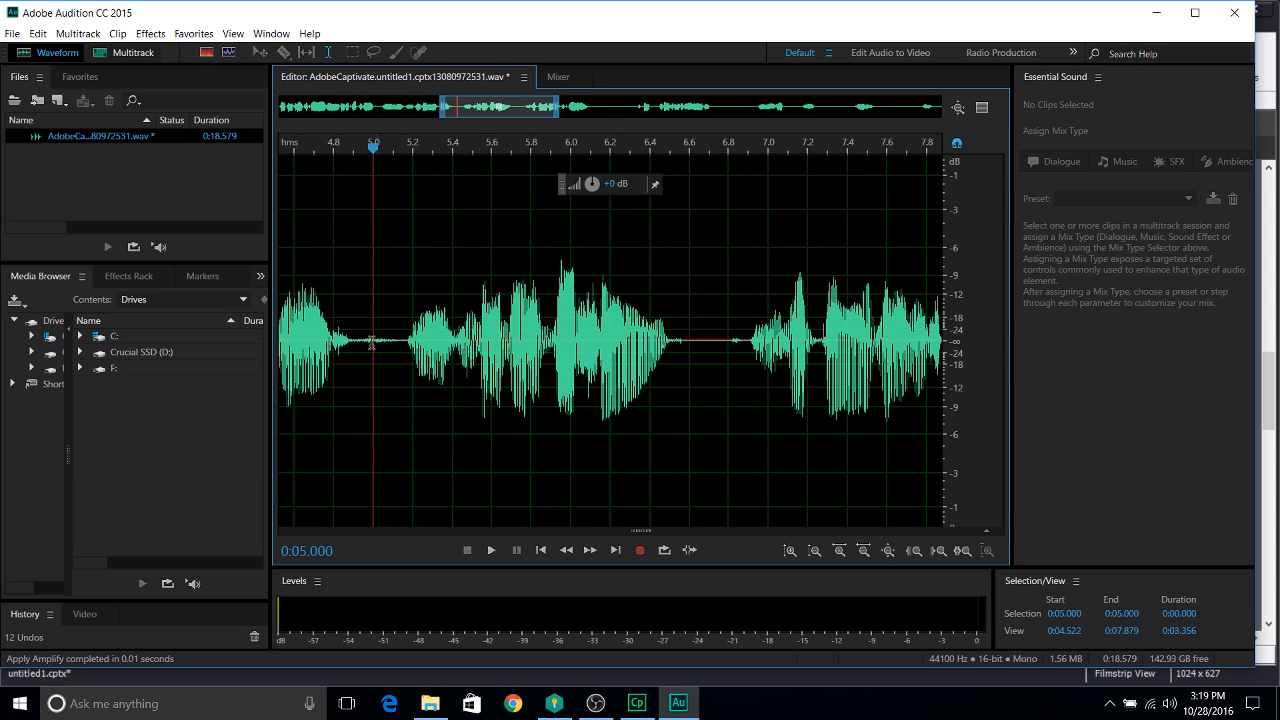
left_click_drag(353, 343, 403, 348)
left_click_drag(359, 185, 309, 424)
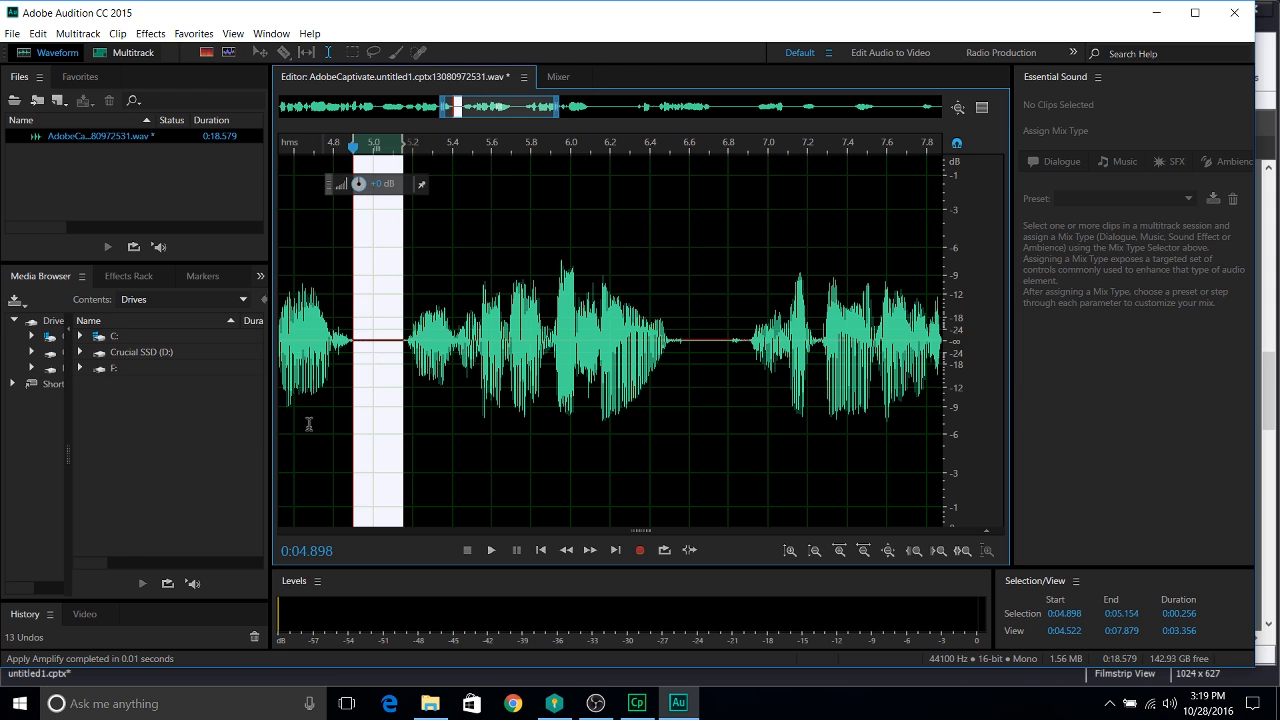
Step: Return to the start of the narration and play it to about 3.1 seconds
left_click(314, 374)
left_click_drag(350, 343, 232, 361)
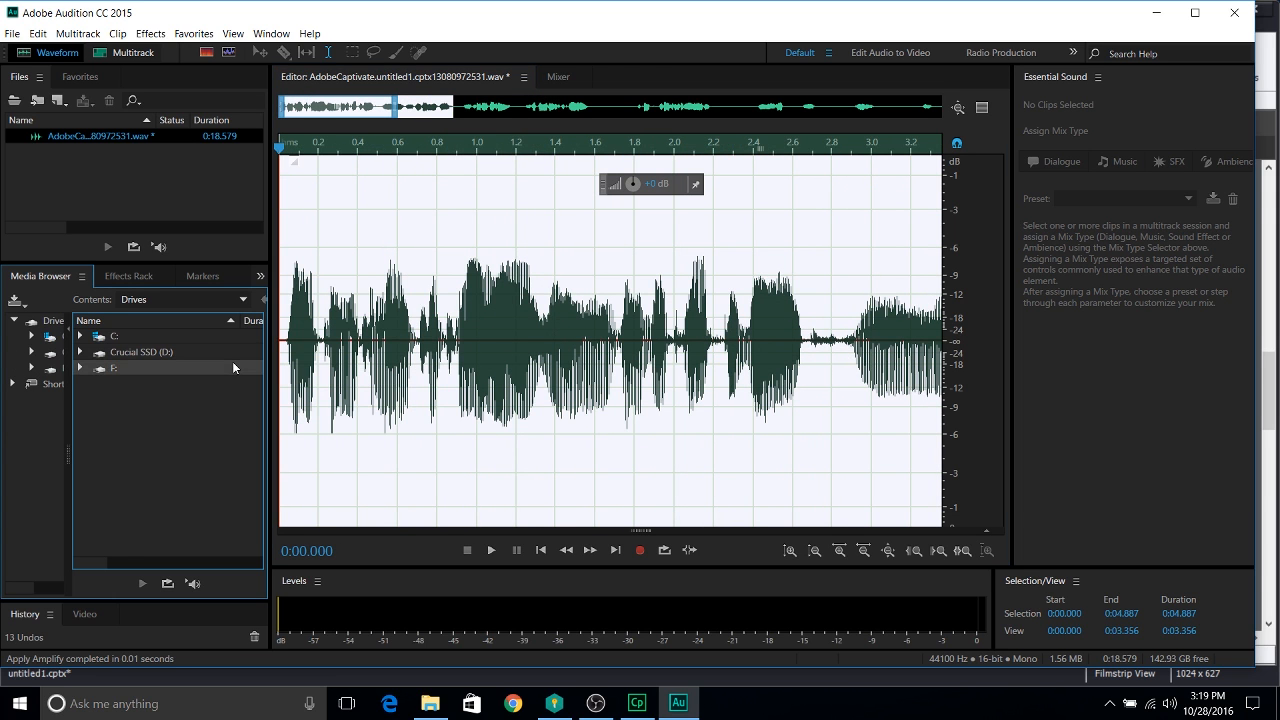
left_click(215, 322)
left_click(346, 319)
left_click(303, 325)
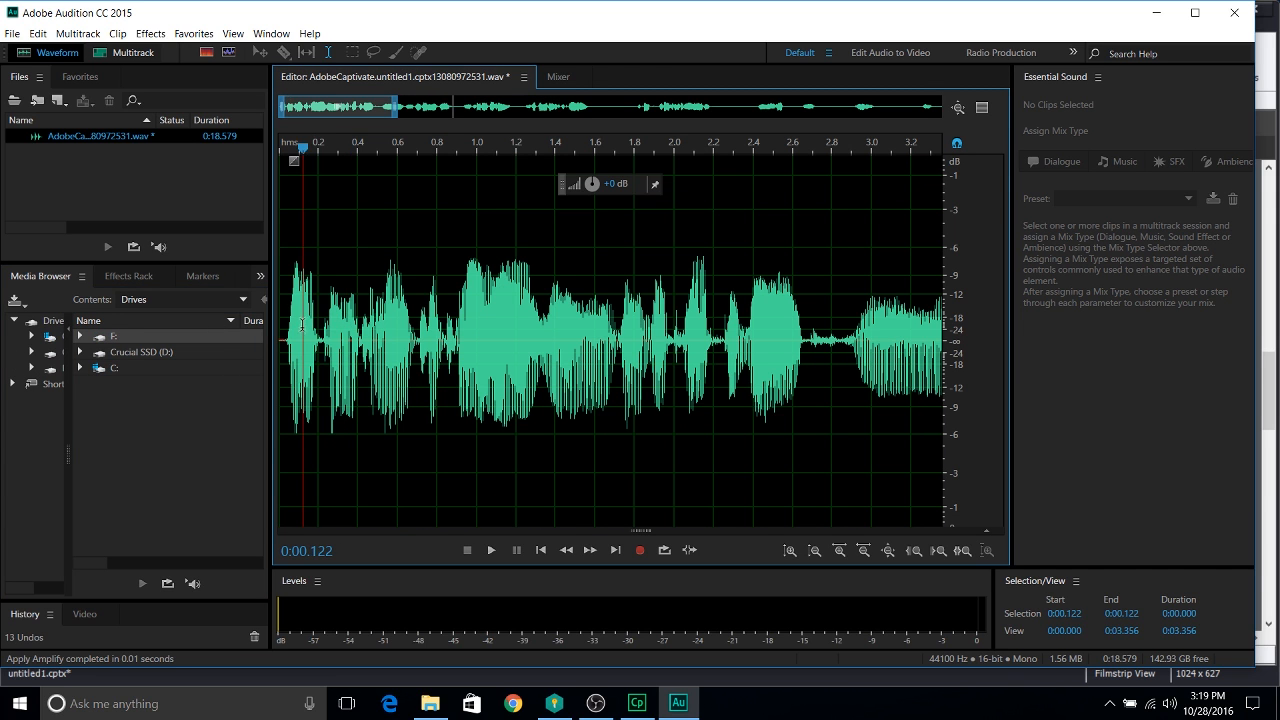
left_click(291, 355)
left_click(281, 354)
key("space")
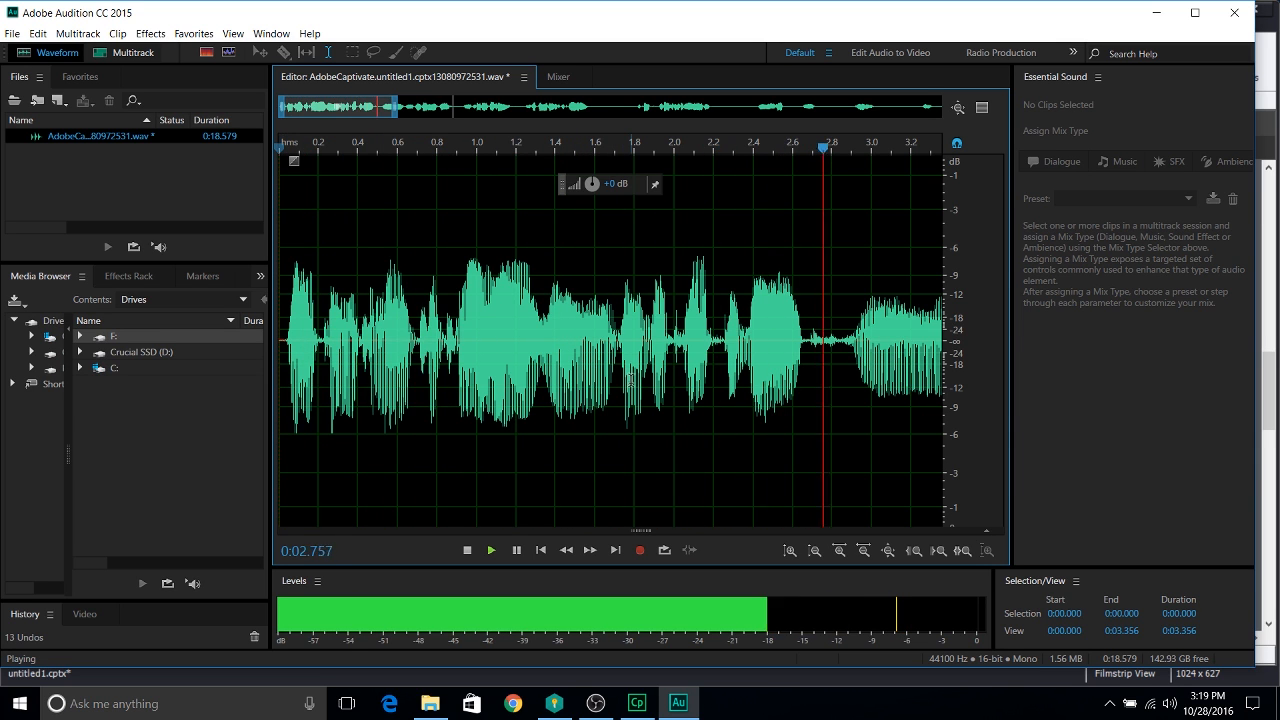
key("space")
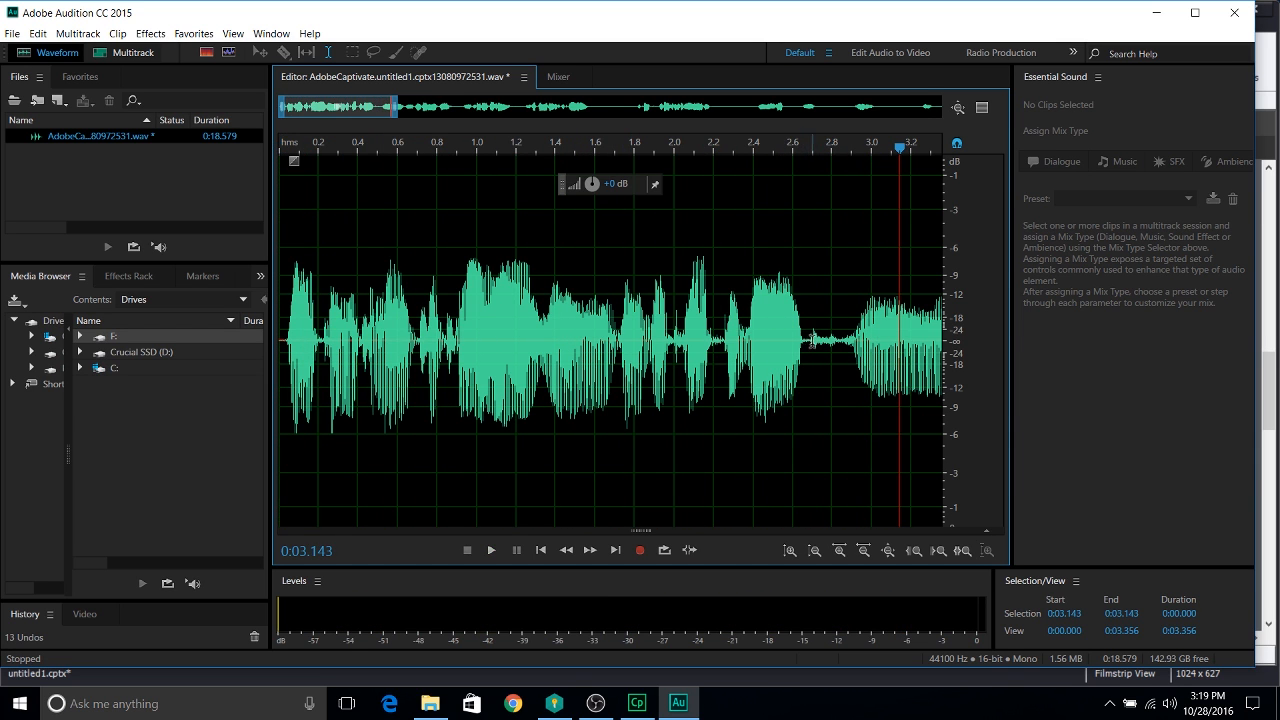
Step: Select the pause from about 2.70 to 2.87 seconds and lower its volume until the residual noise is silent
left_click_drag(812, 340, 846, 343)
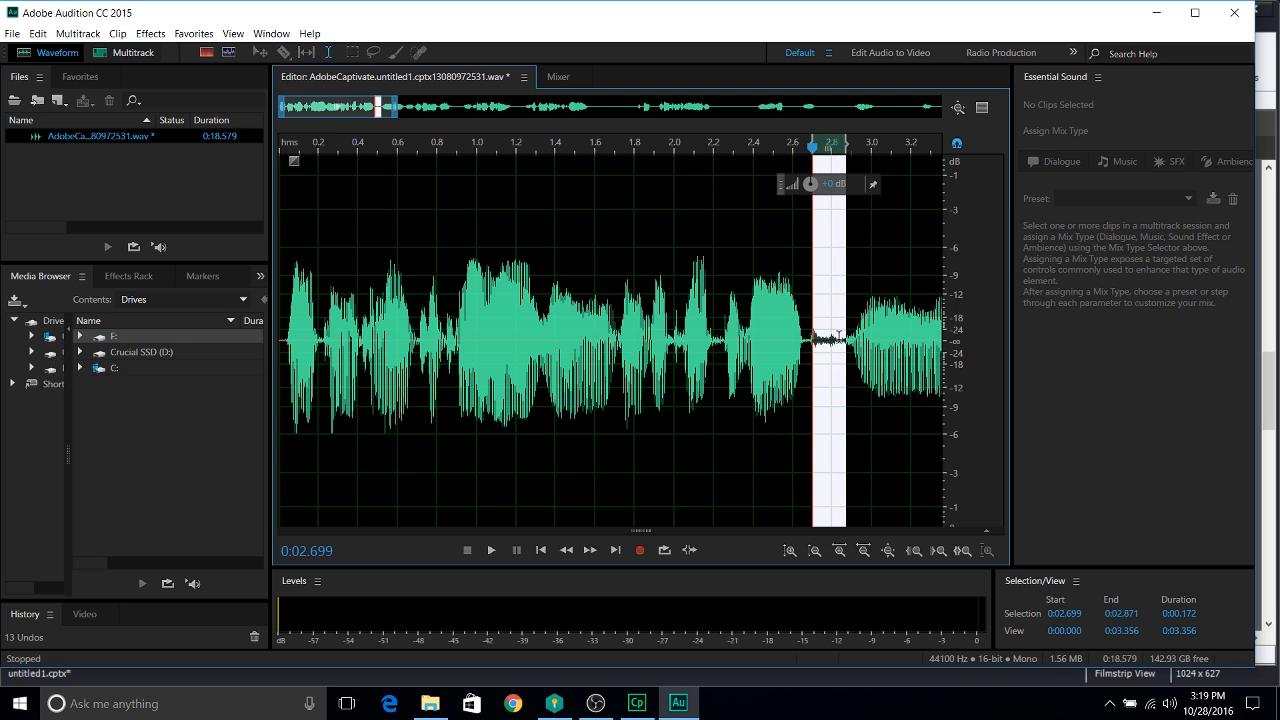
left_click_drag(810, 184, 851, 511)
left_click(627, 420)
Step: Play the narration from about 4.74 to 6.74 seconds and inspect the entire waveform
key("space")
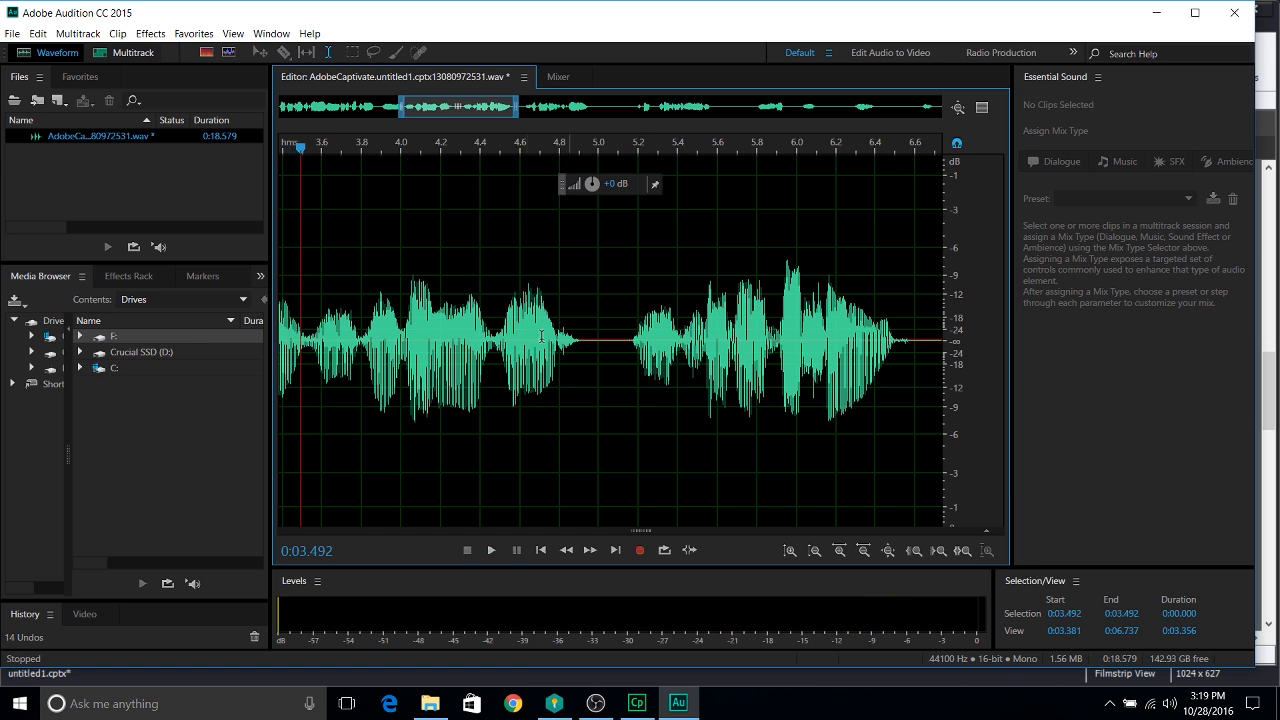
left_click(548, 352)
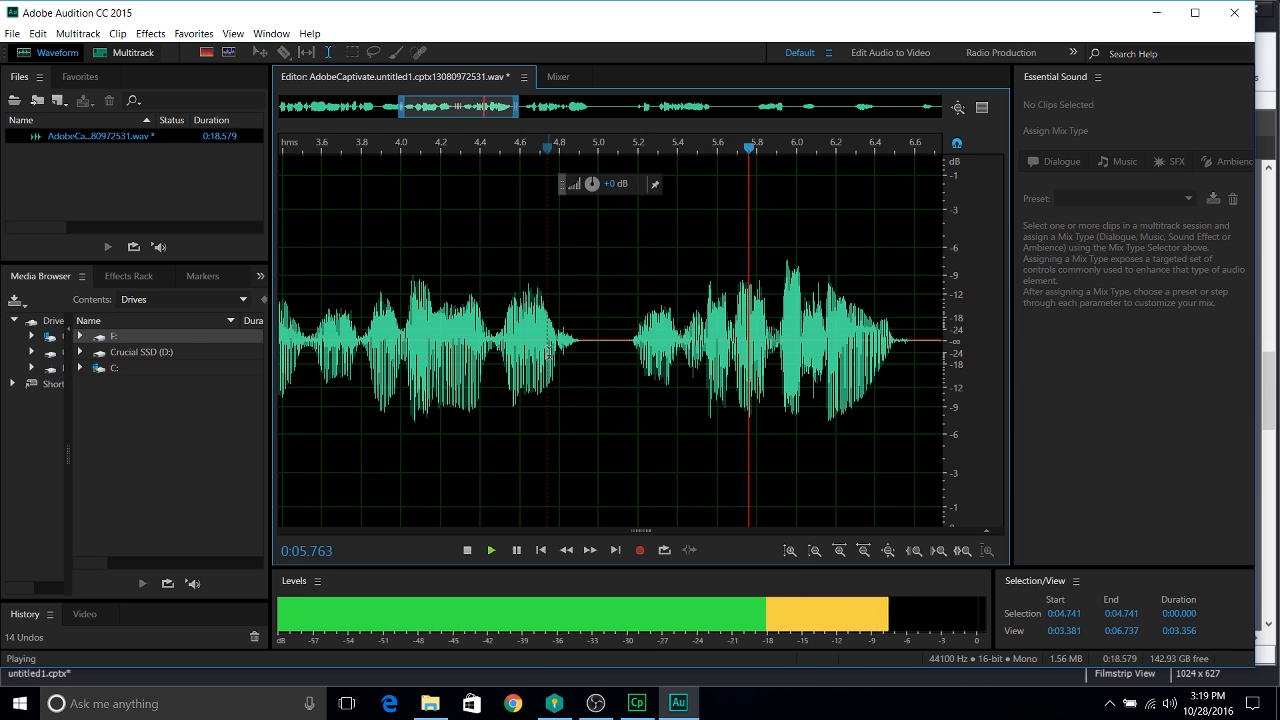
scroll(540, 305, "down", 5)
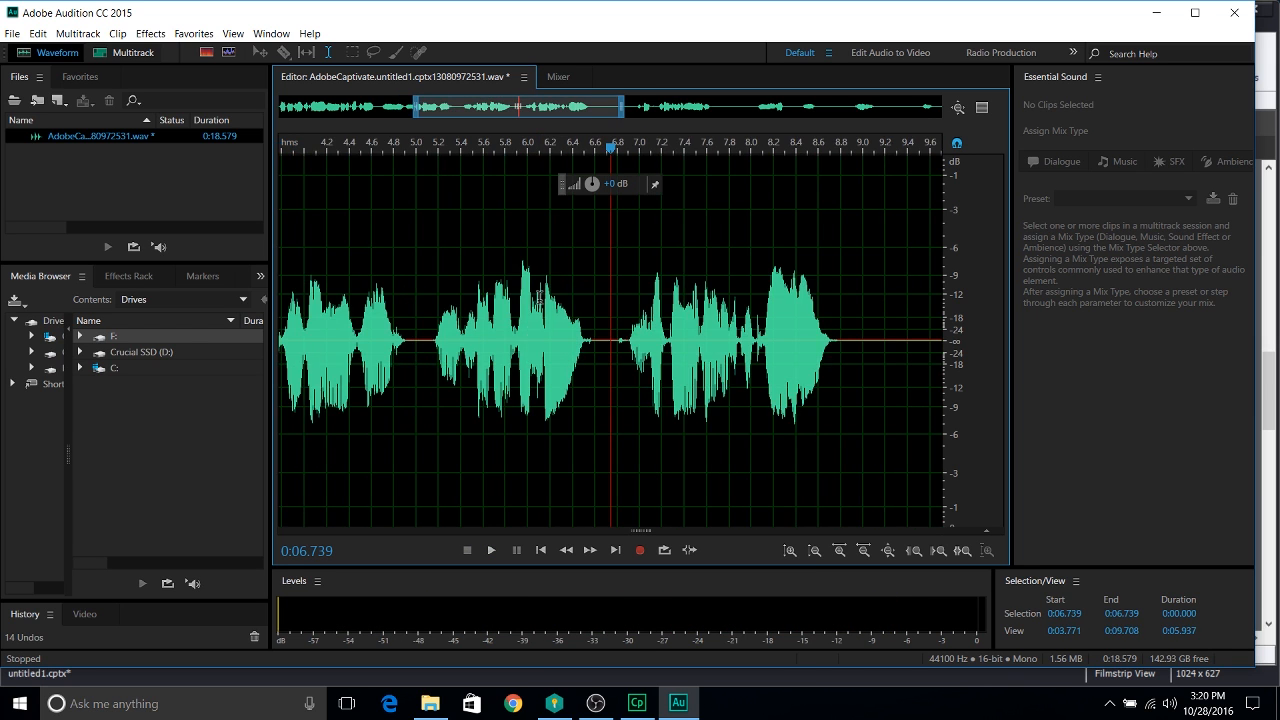
left_click(432, 272)
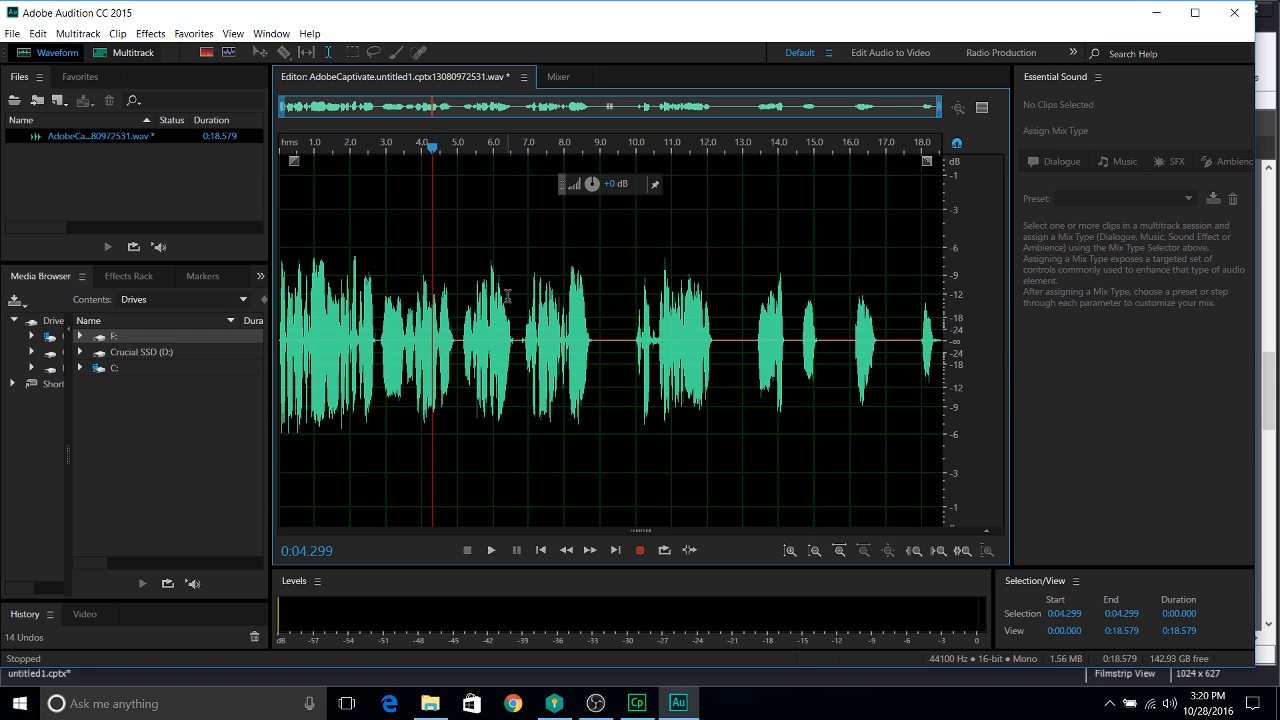
Step: Save the cleaned narration over its original WAV file
left_click(12, 34)
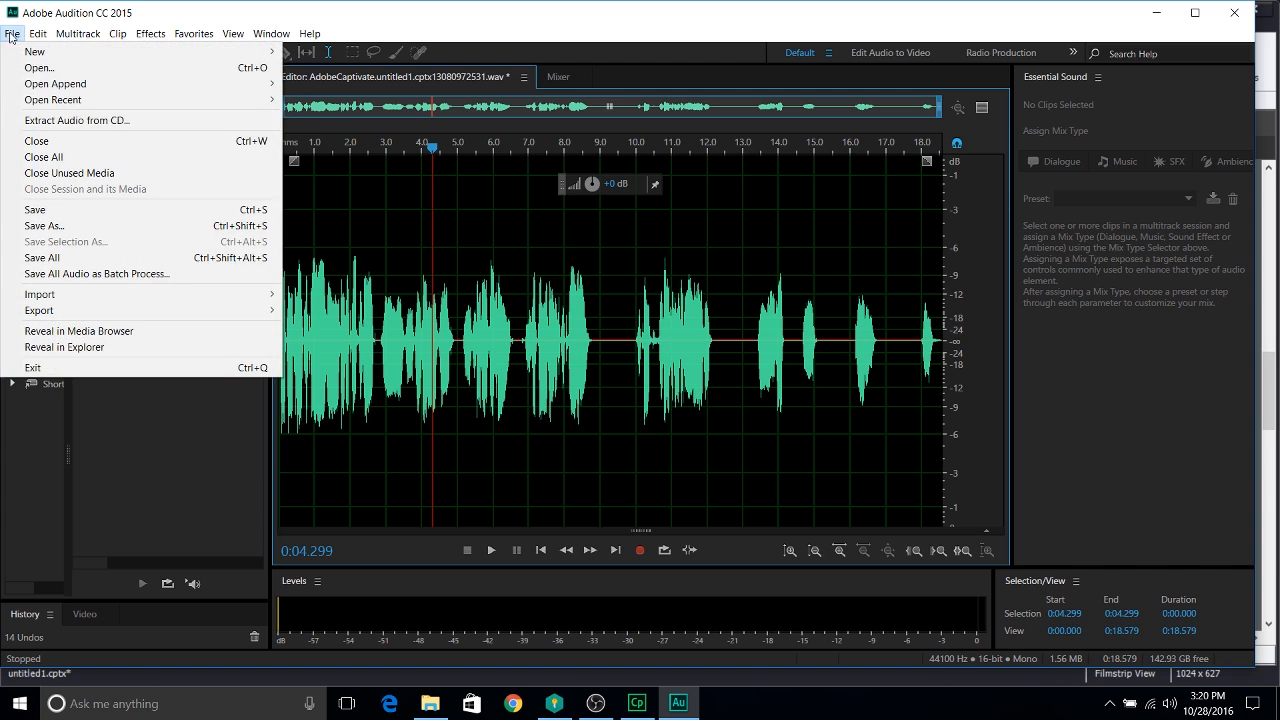
left_click(143, 212)
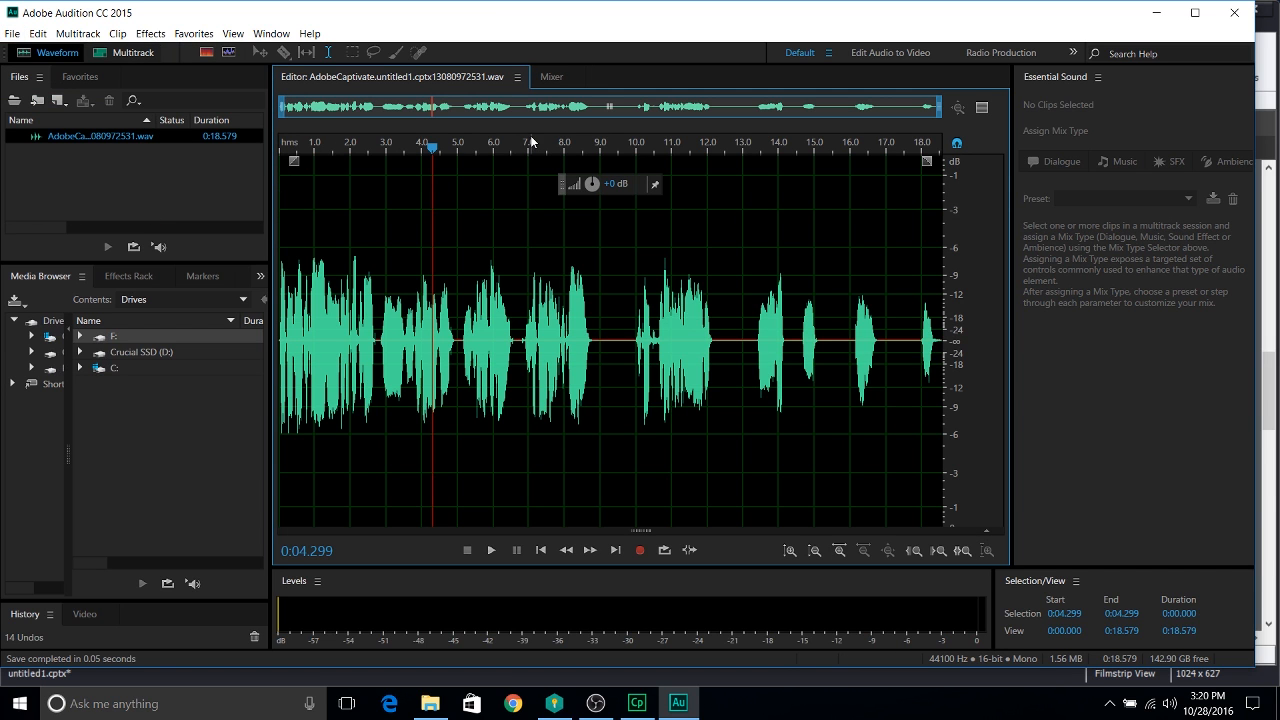
left_click(12, 34)
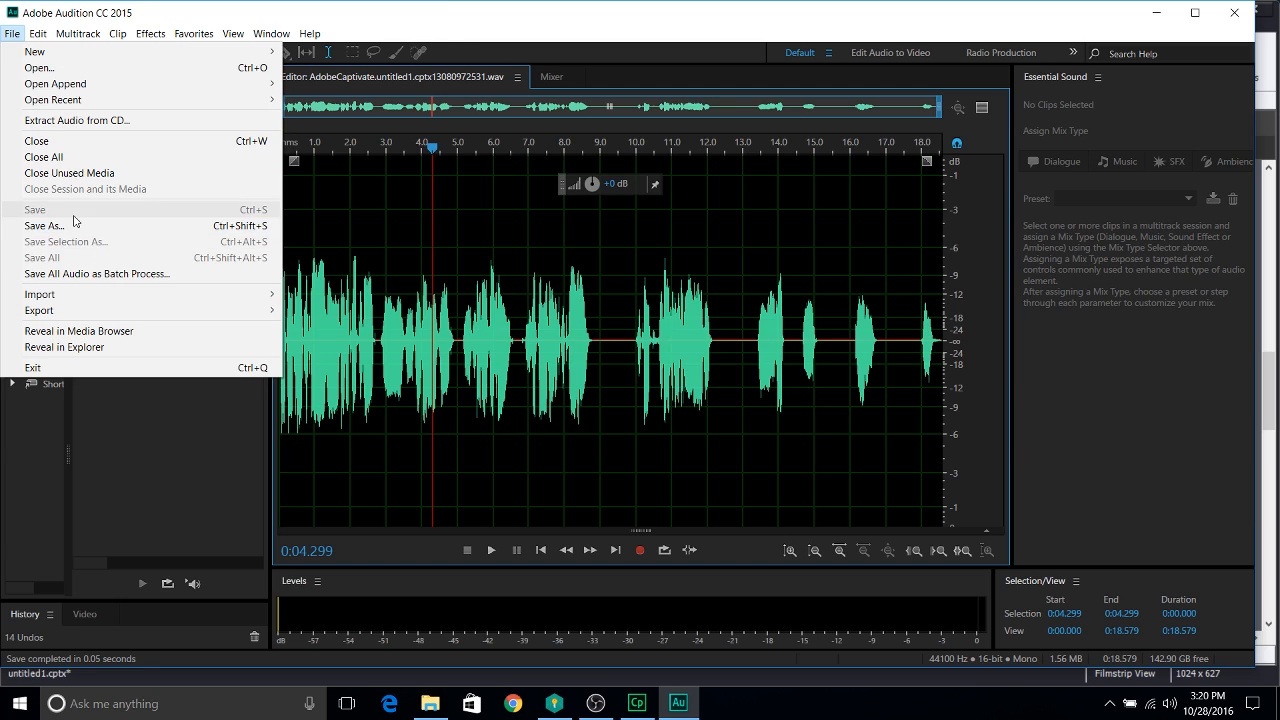
left_click(450, 41)
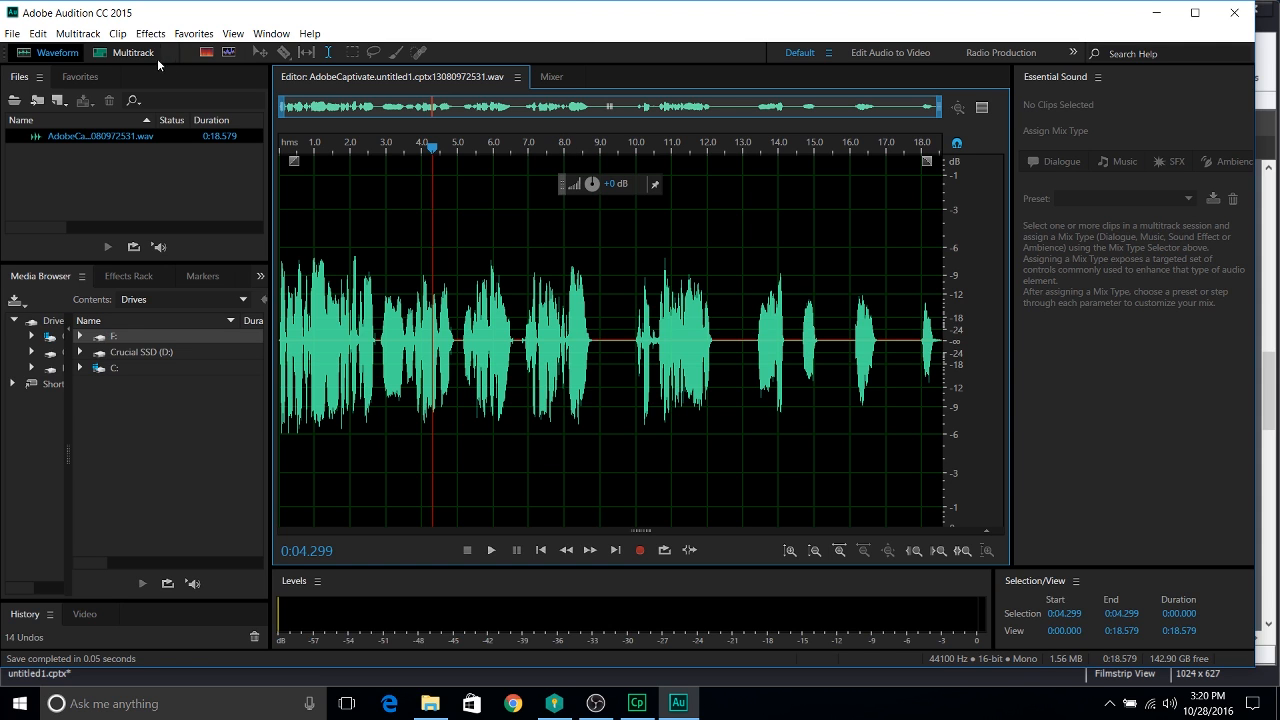
Step: Start exporting the narration as a separate file and set its format to MP3 Audio (*.mp3)
left_click(14, 34)
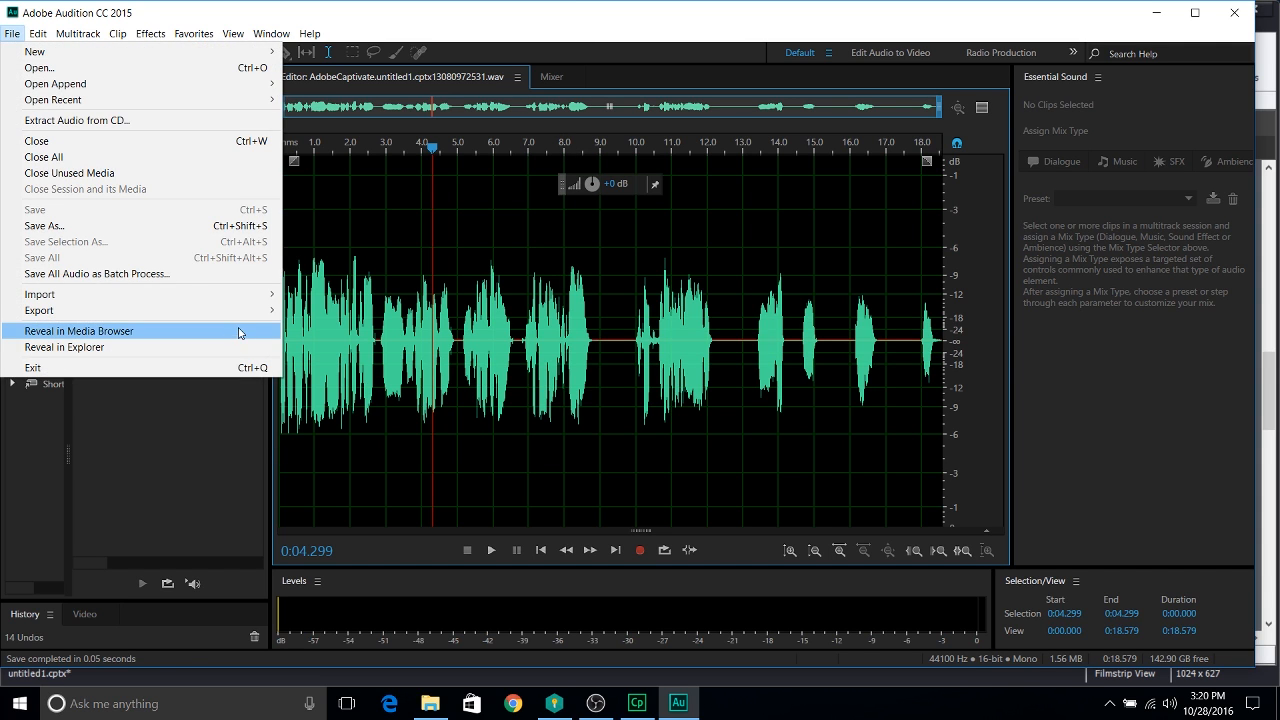
mouse_move(233, 318)
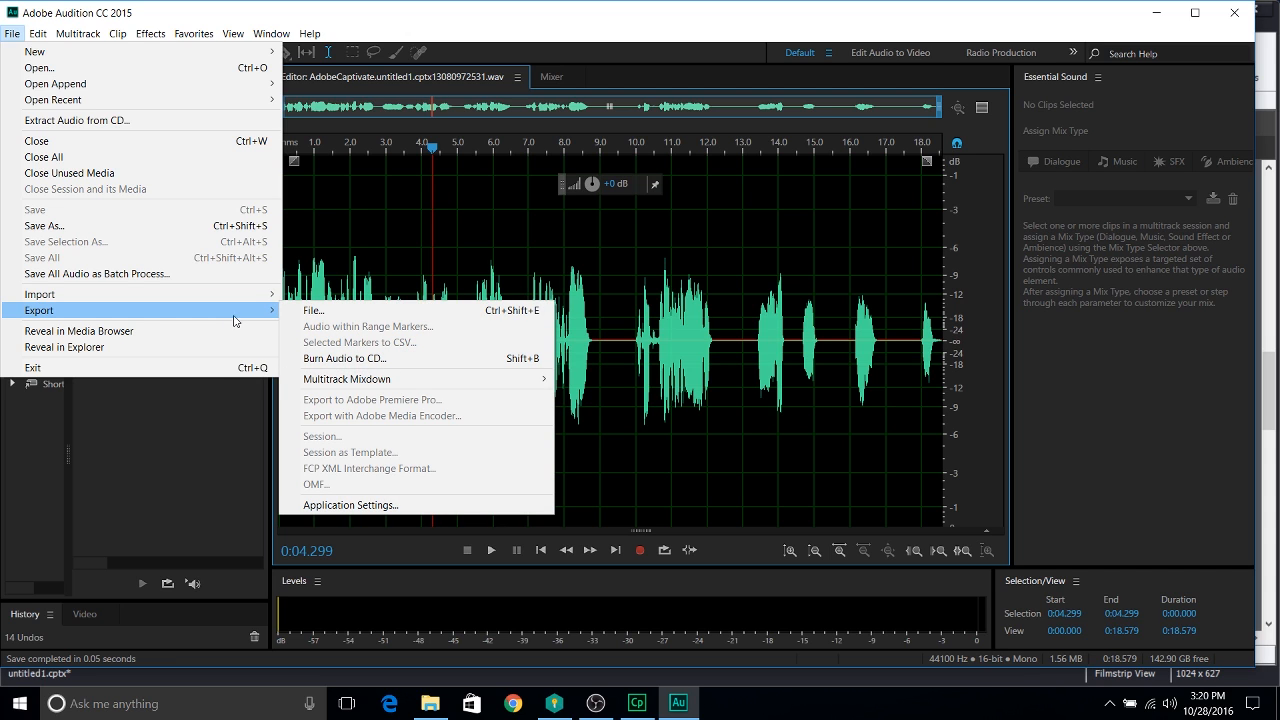
mouse_move(400, 382)
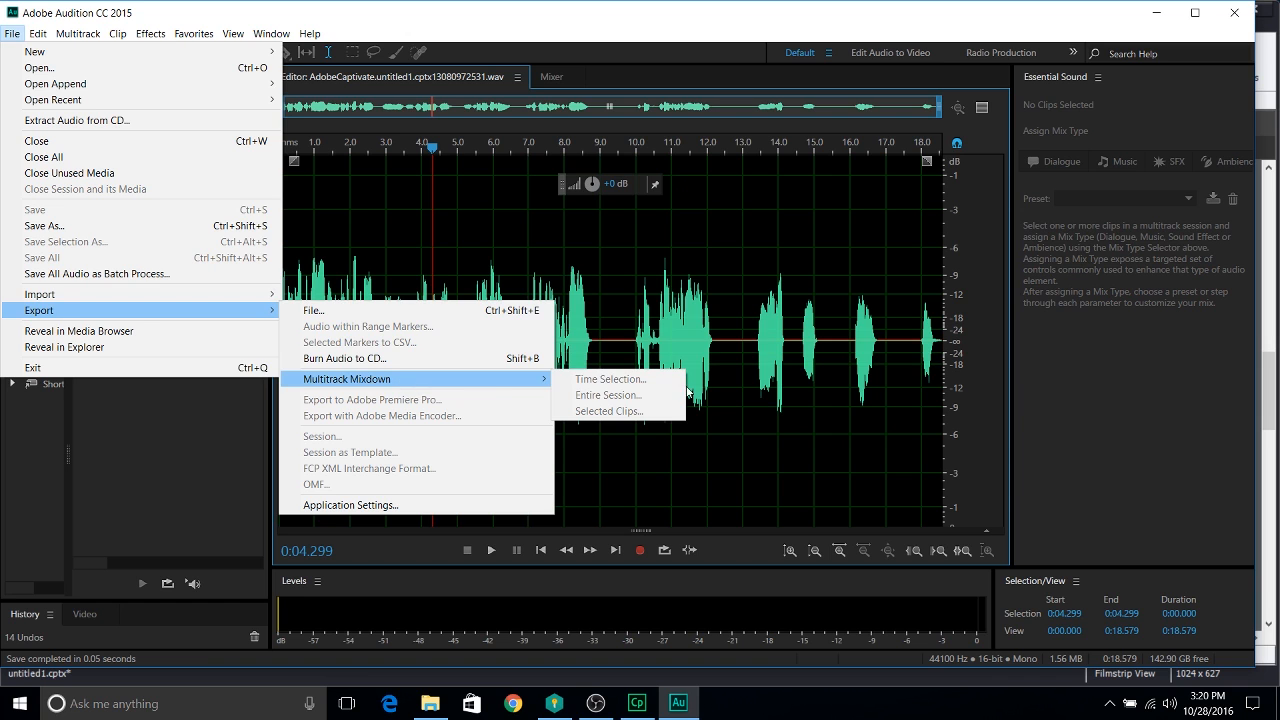
left_click(407, 315)
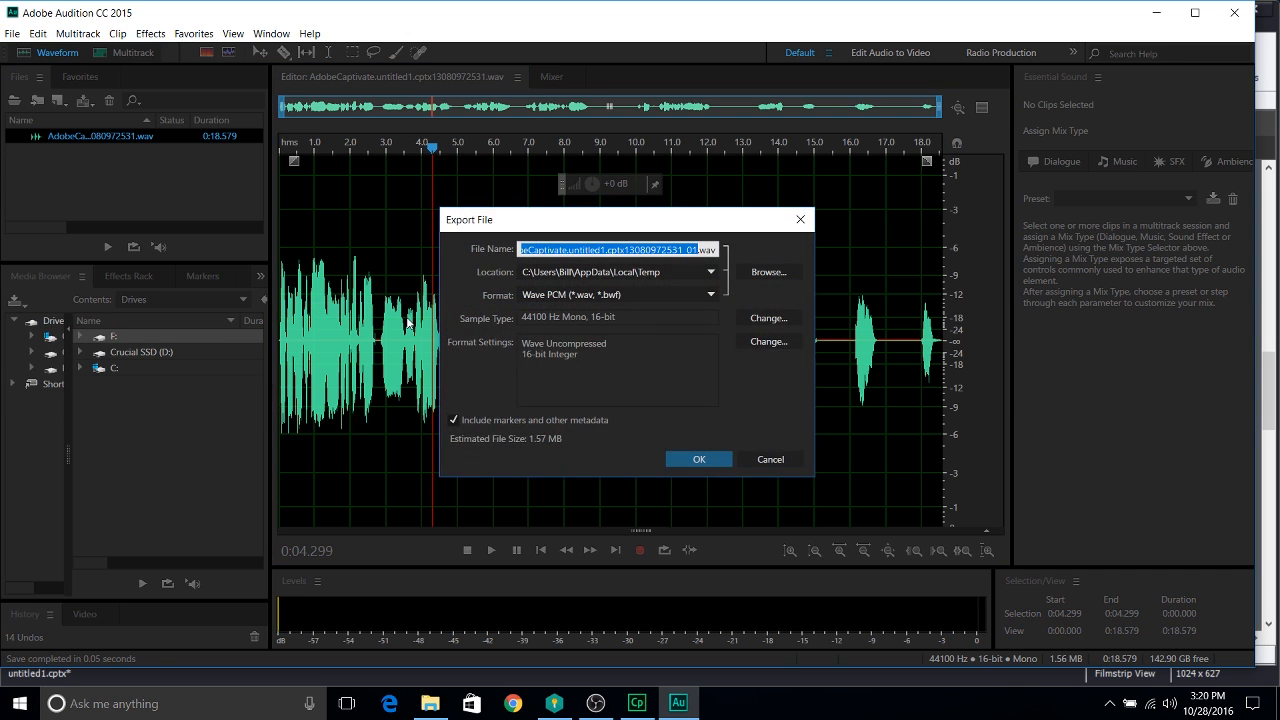
left_click(705, 300)
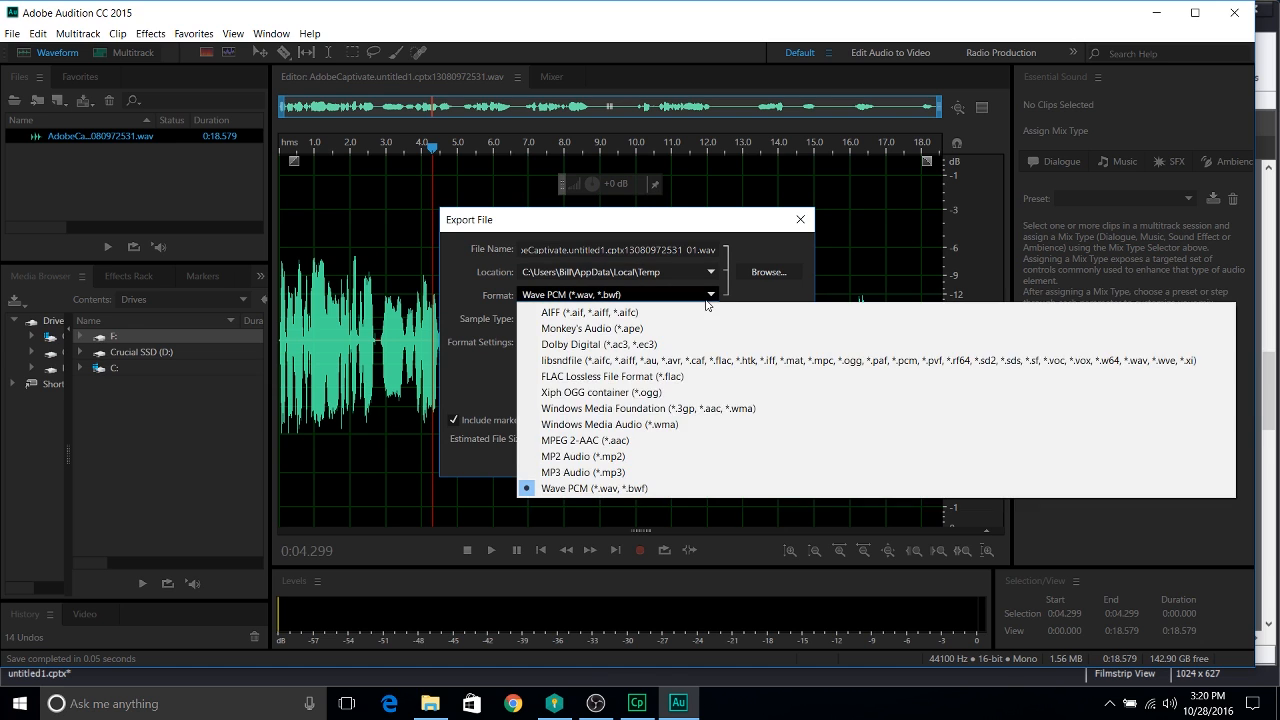
left_click(640, 474)
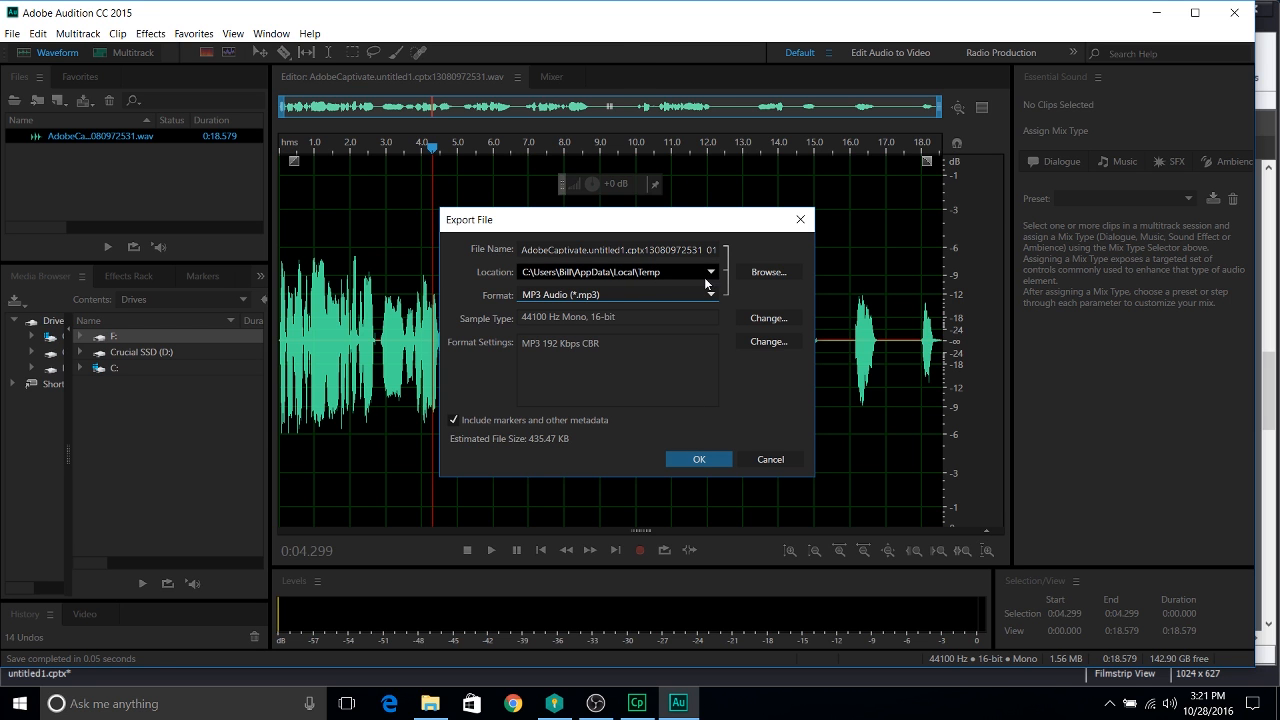
Step: Set the export location to the Music folder and export the MP3, accepting the lossy format
left_click(765, 275)
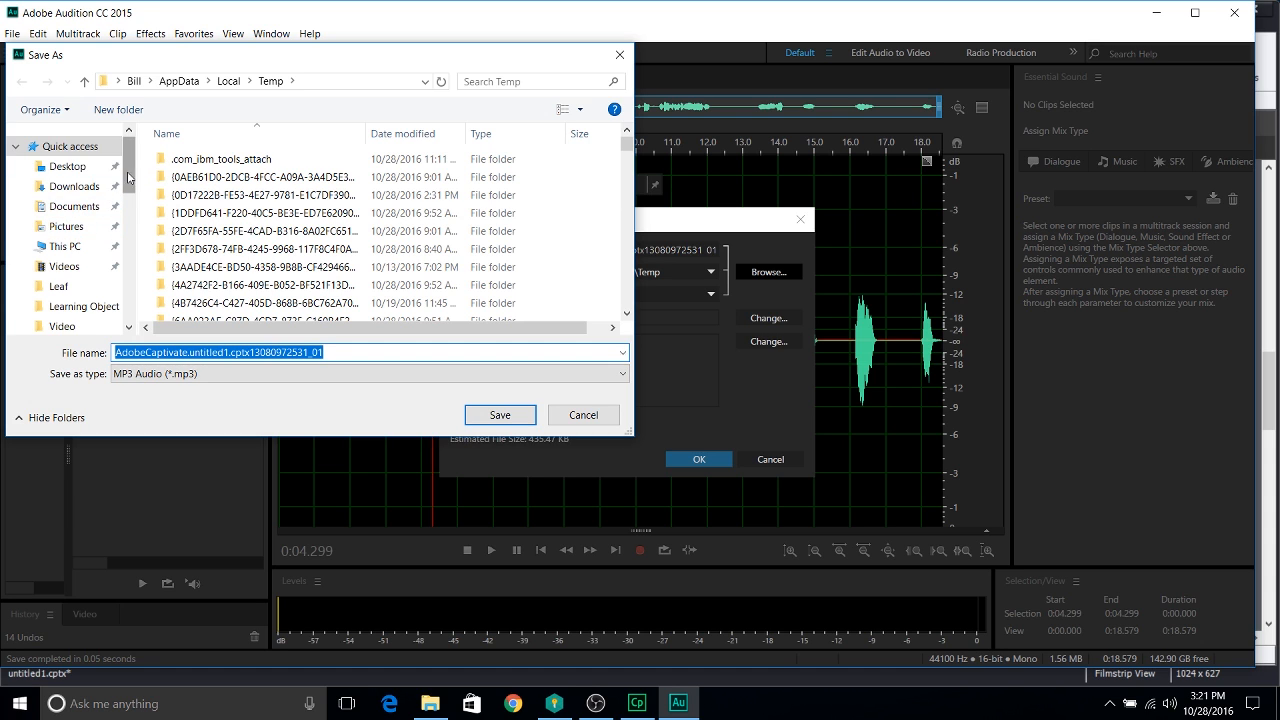
left_click_drag(129, 175, 157, 273)
left_click(62, 173)
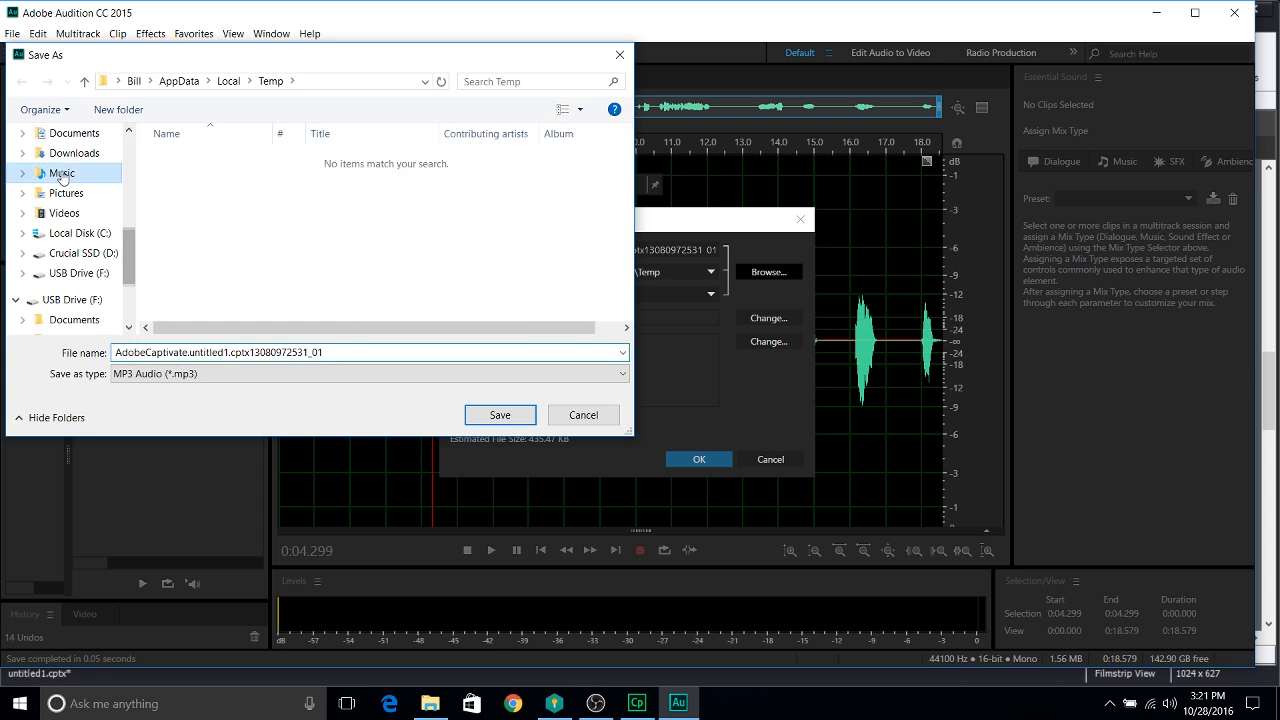
left_click(501, 415)
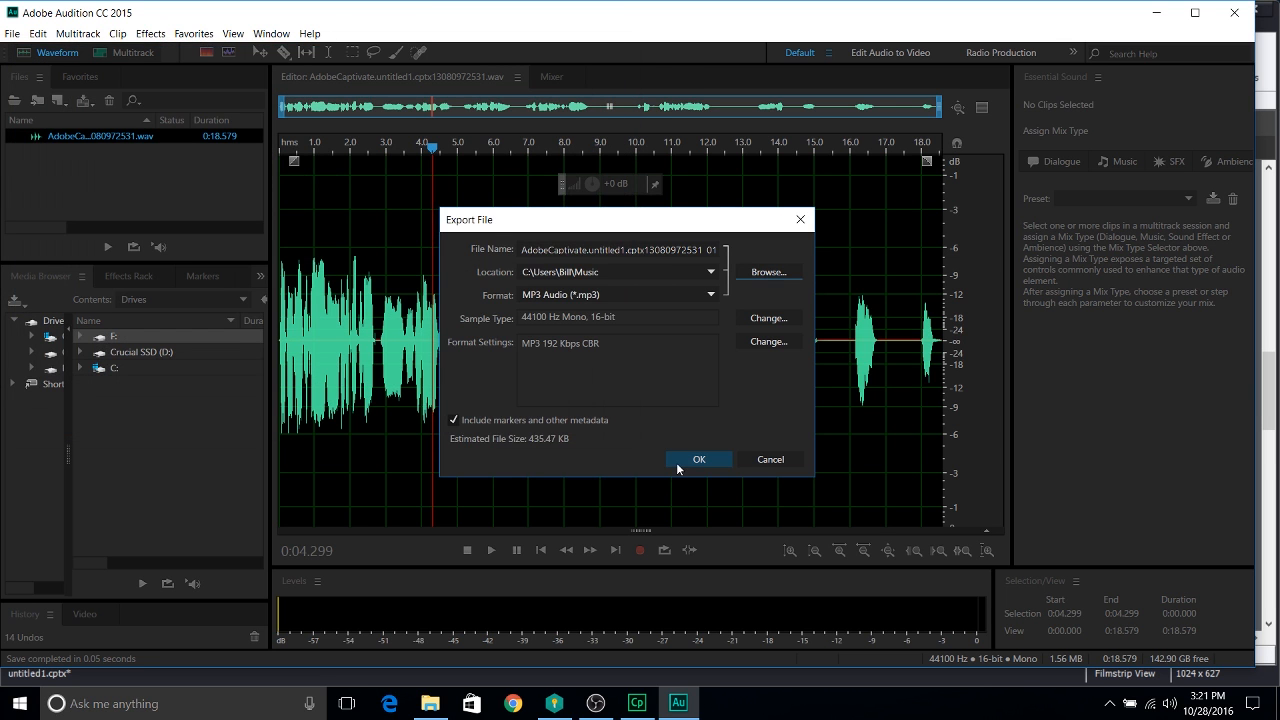
left_click(676, 461)
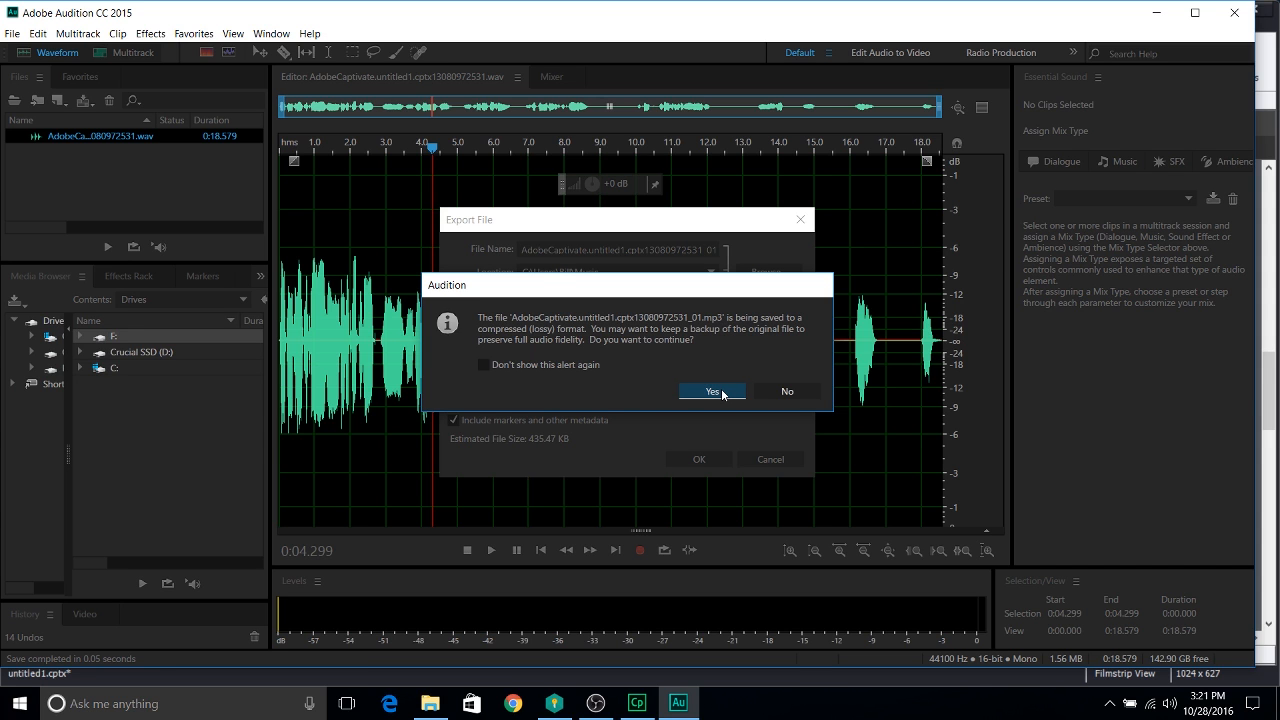
left_click(712, 391)
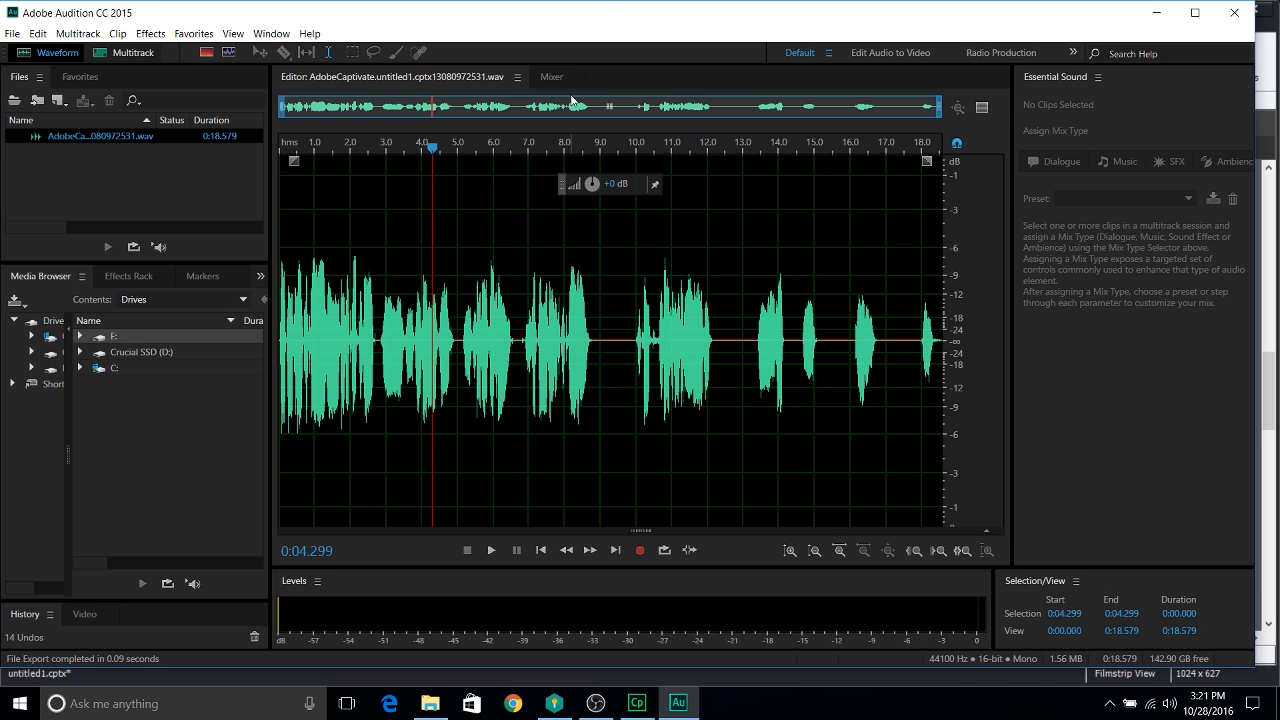
Step: Close Audition and import the saved audio changes into the slide narration in Captivate
left_click_drag(619, 22, 612, 27)
left_click(468, 459)
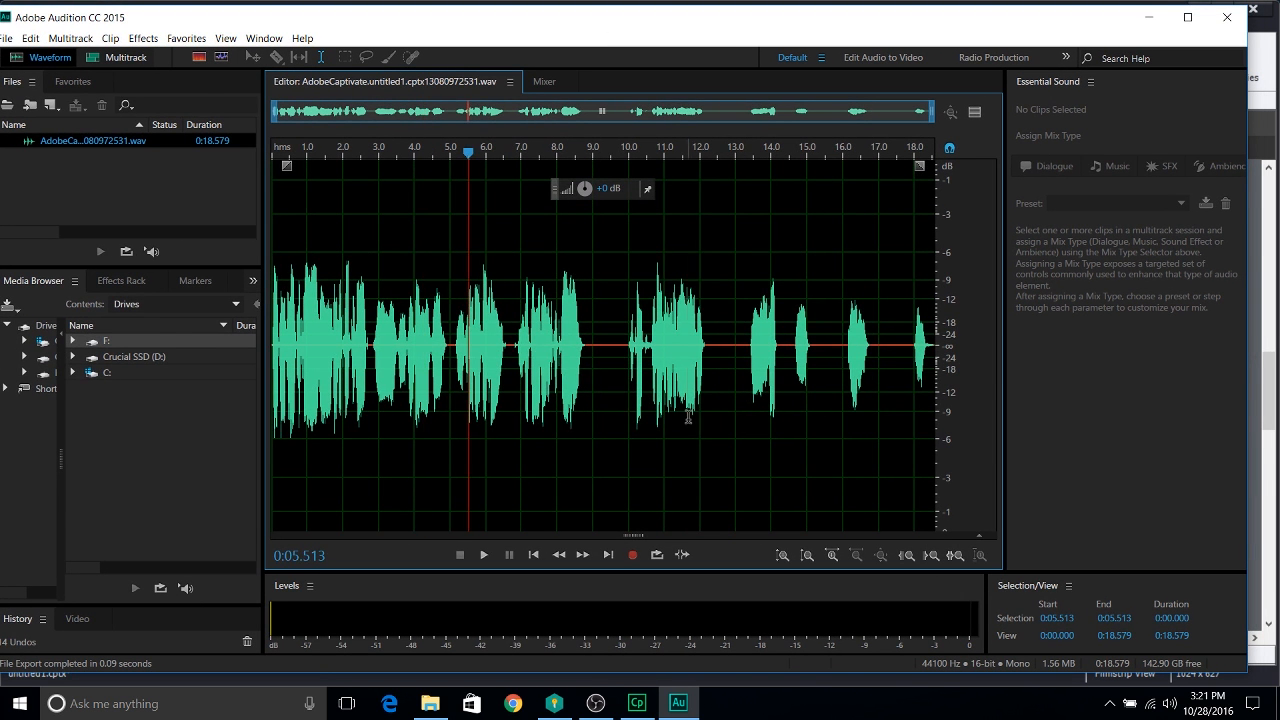
left_click(1215, 20)
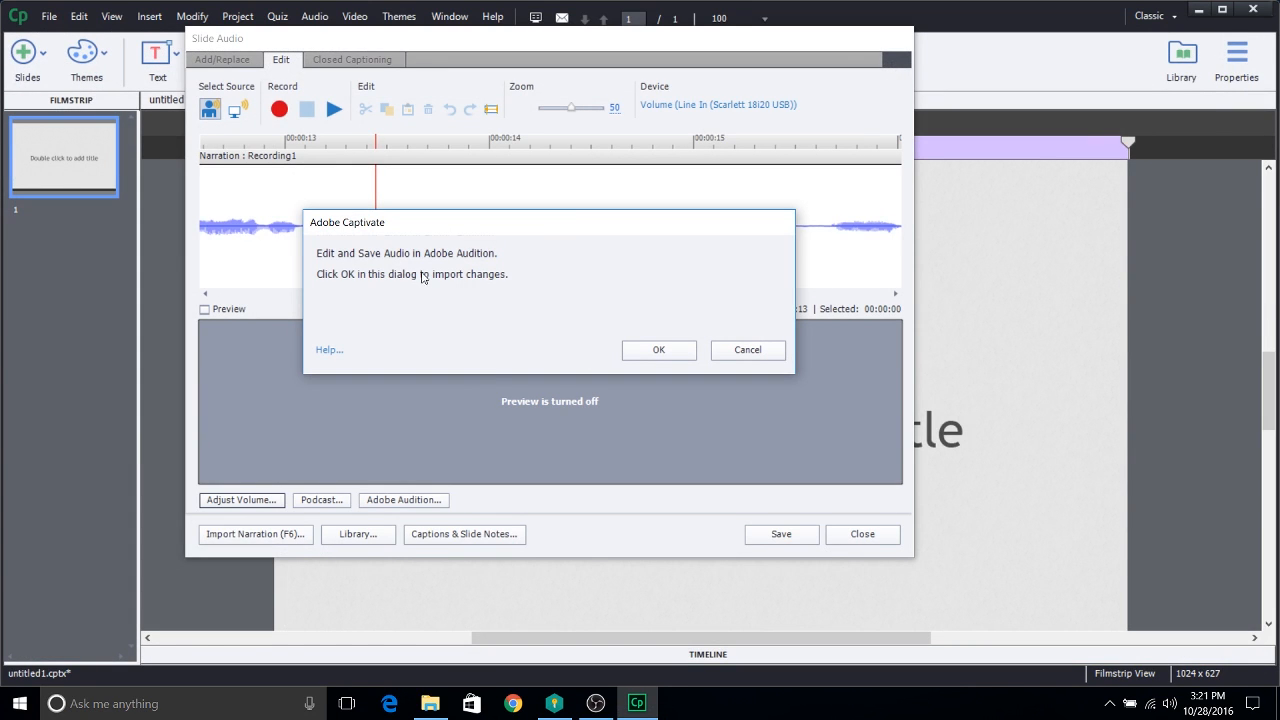
left_click(644, 354)
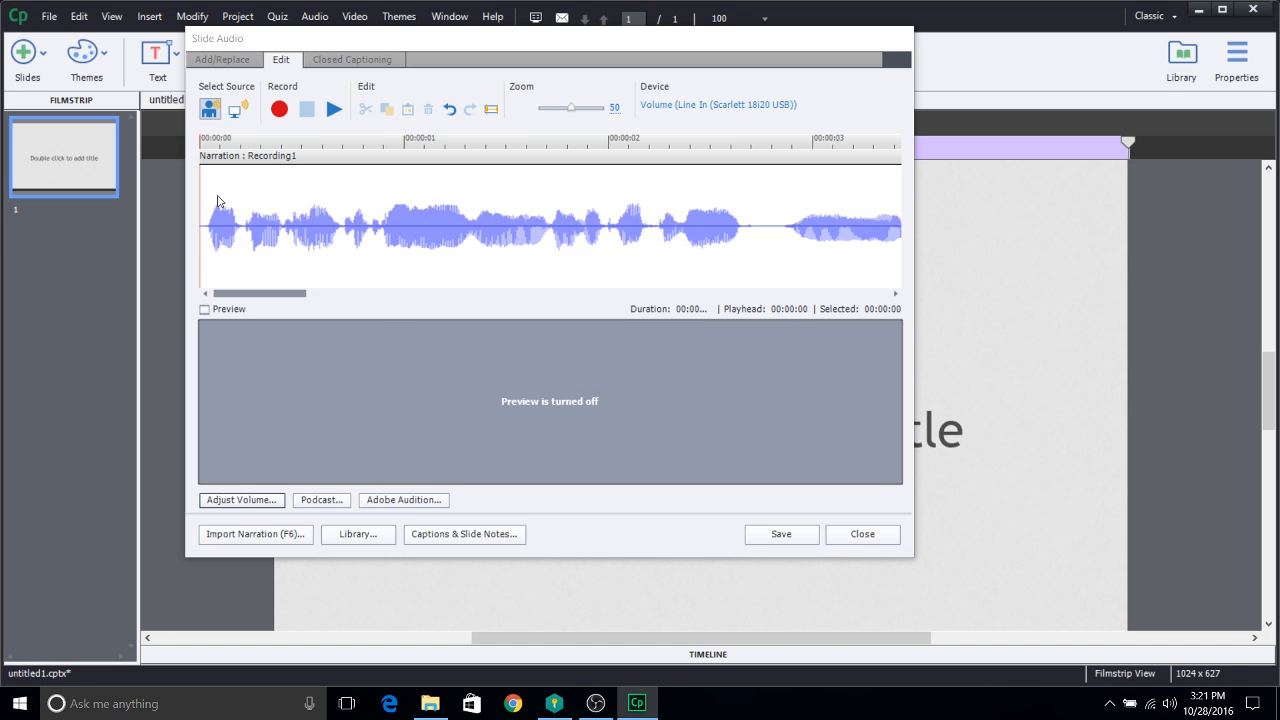
Step: Play the imported narration from its beginning to about 7.4 seconds
left_click(201, 238)
key("space")
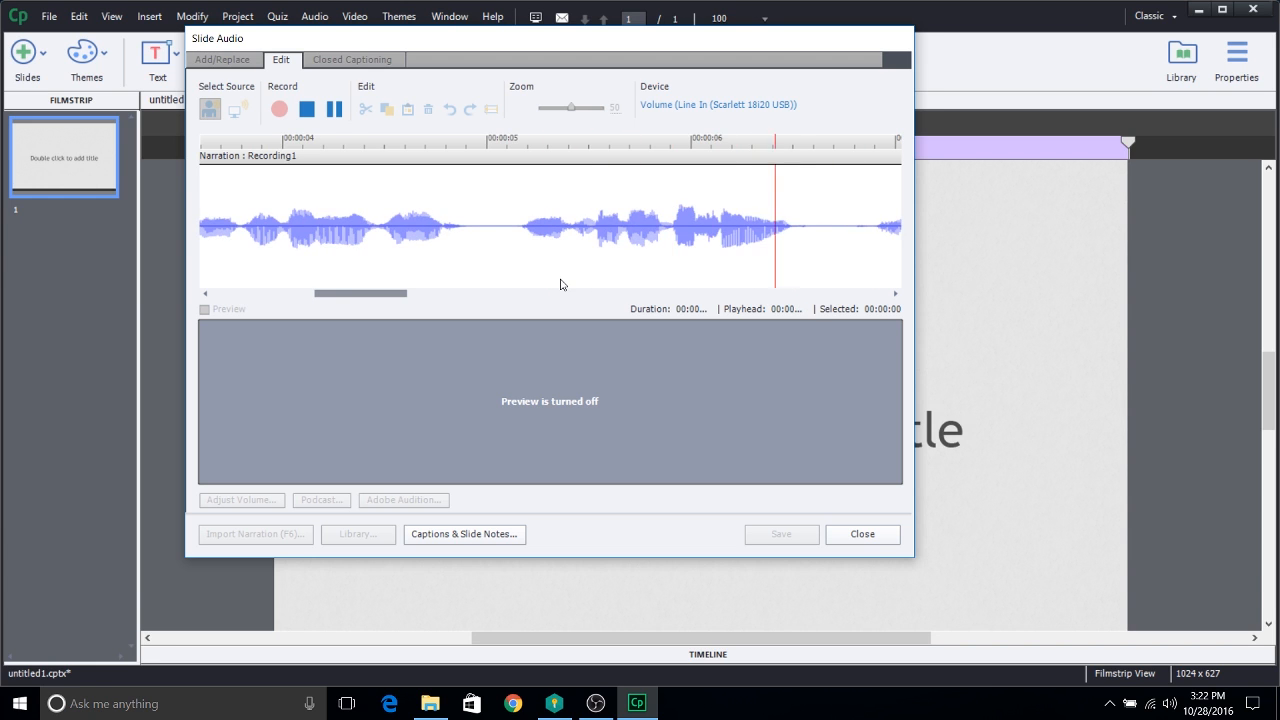
key("space")
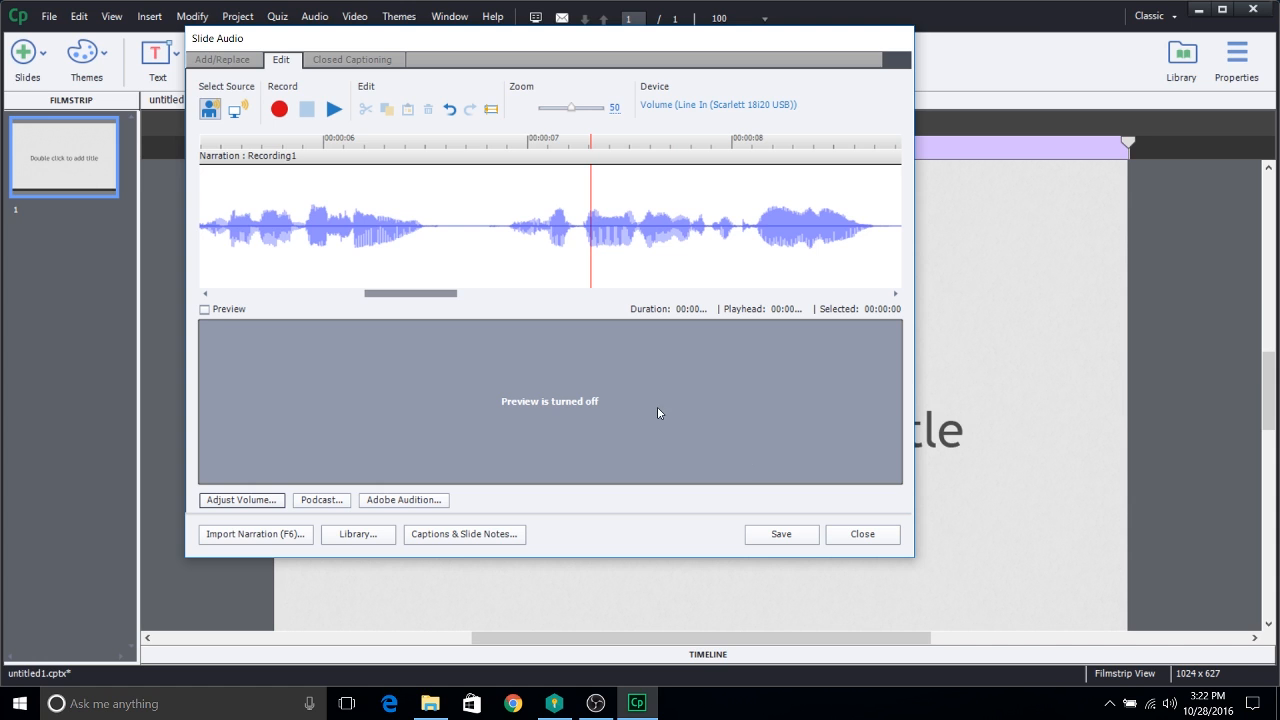
Step: Save the slide audio, extending the slide's display time to 18.6 seconds, and close the Slide Audio dialog
left_click(772, 537)
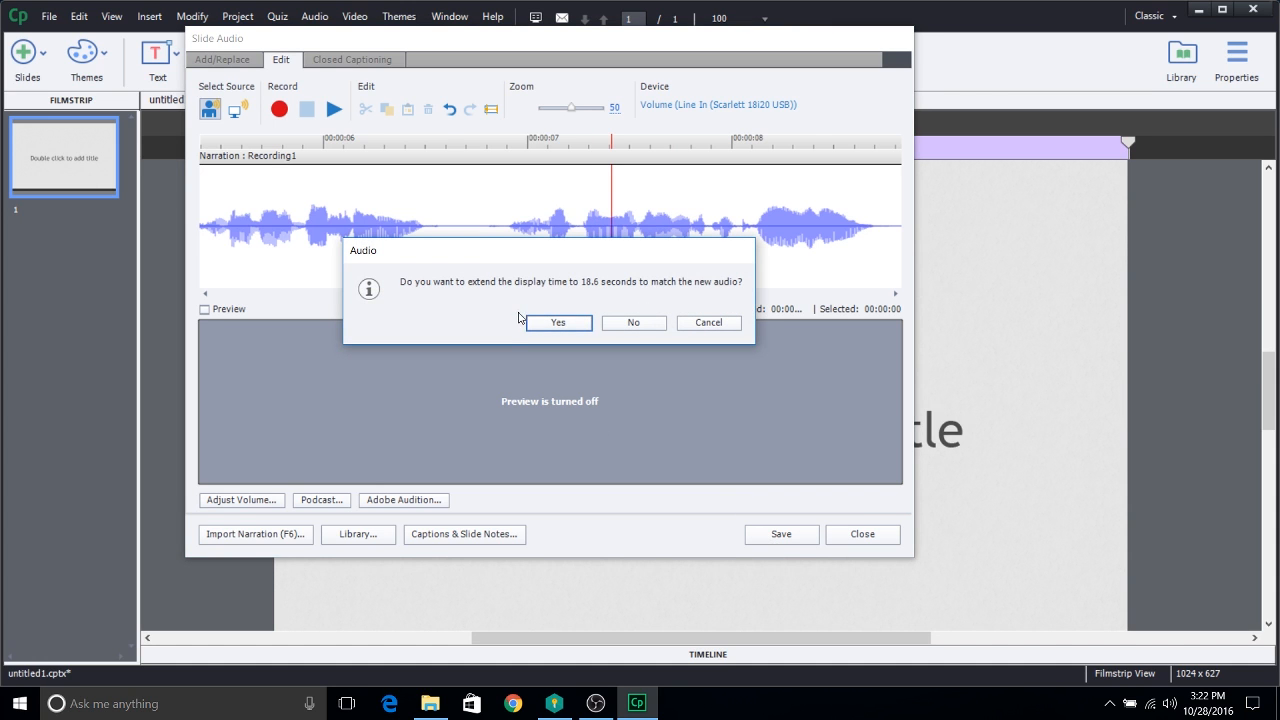
left_click(558, 324)
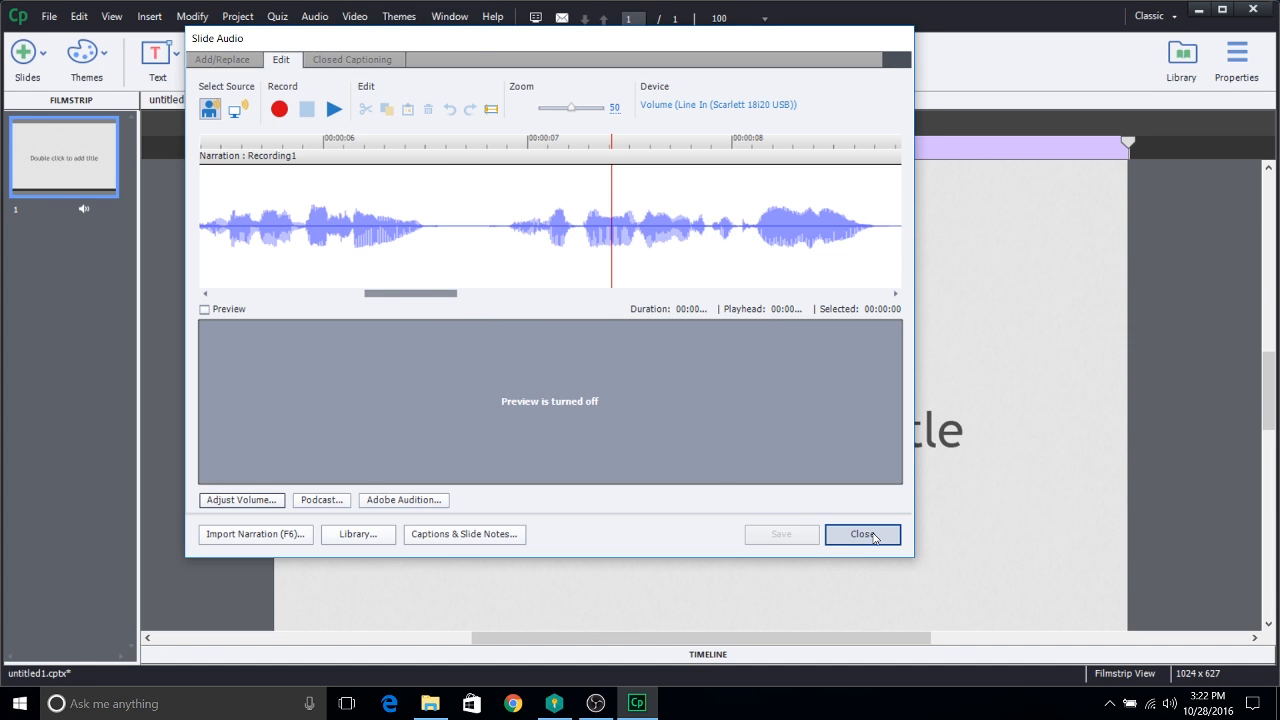
left_click(863, 534)
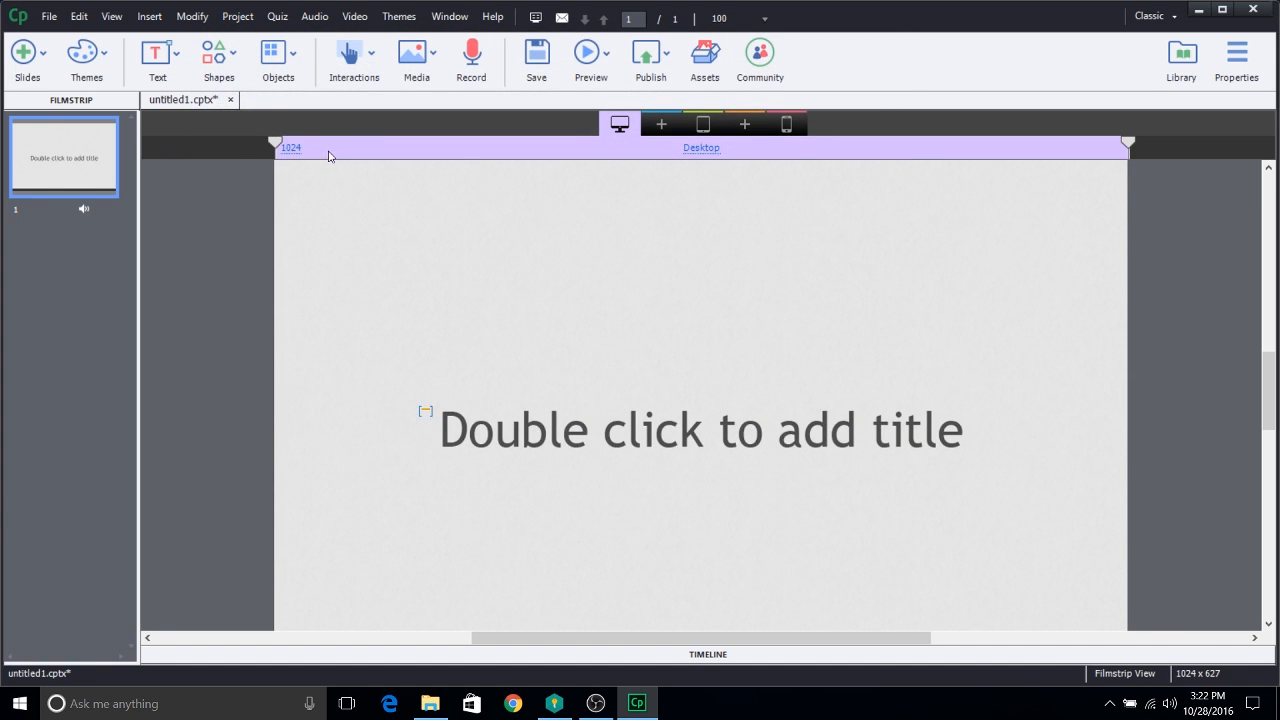
Step: Preview the project from this slide and maximize the browser window that shows it
left_click(591, 60)
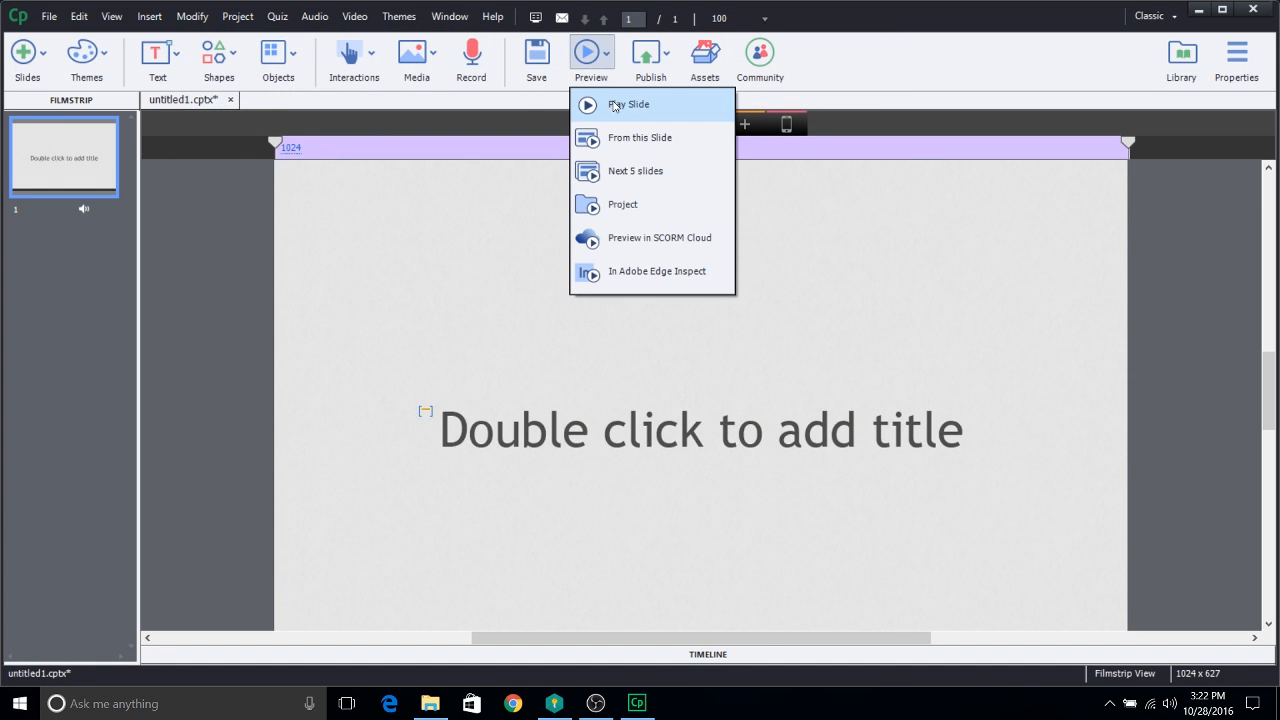
left_click(643, 140)
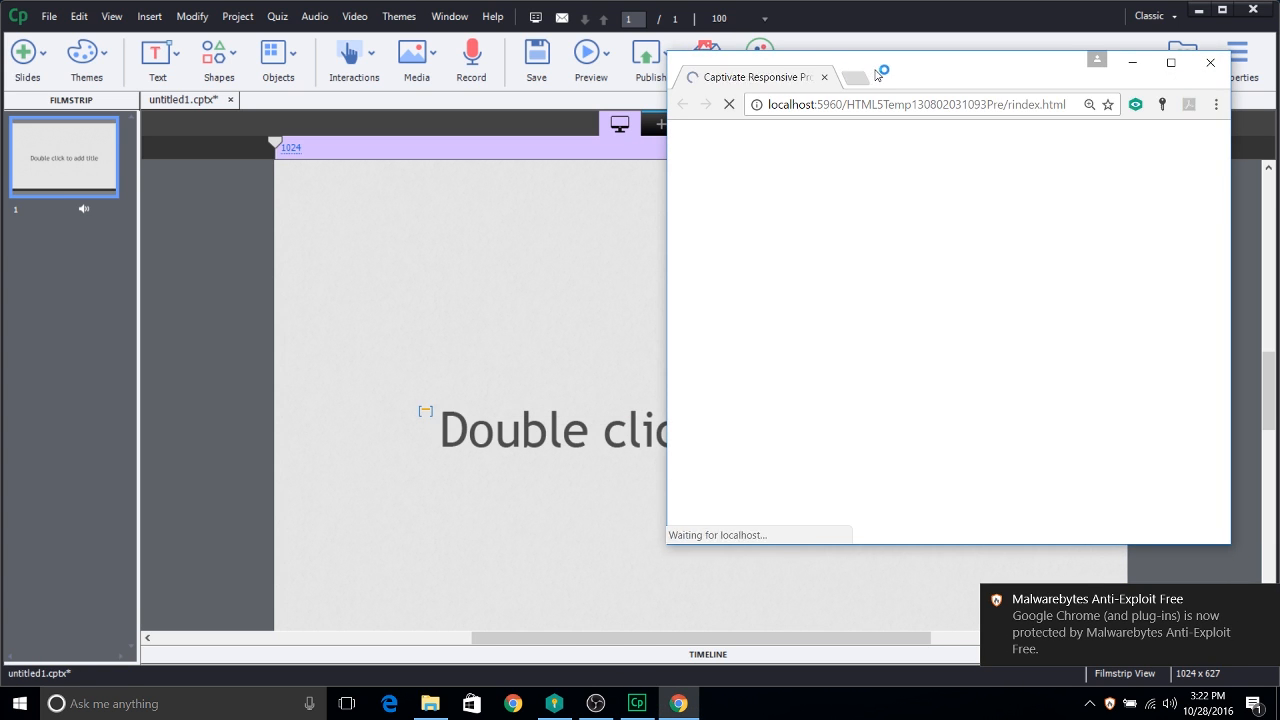
left_click_drag(878, 77, 445, 77)
double_click(442, 76)
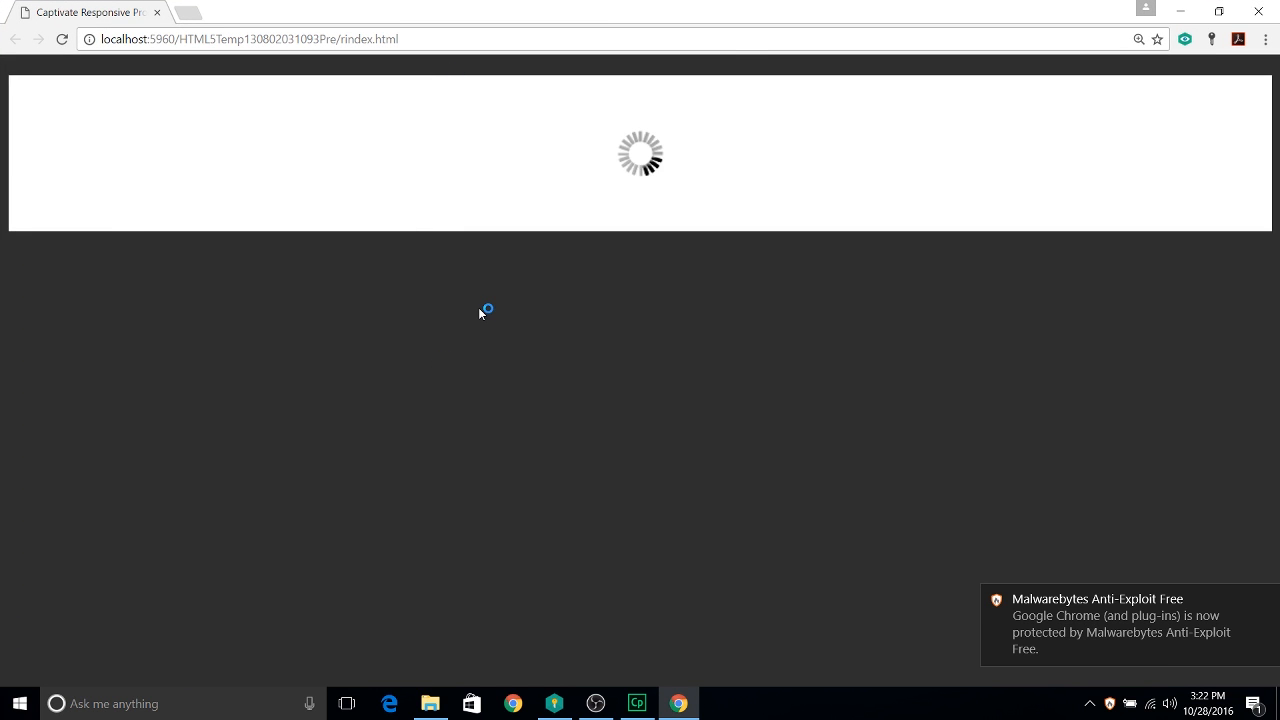
Step: Play the slide preview with its narration in the browser and close the preview window
scroll(480, 308, "down", 2)
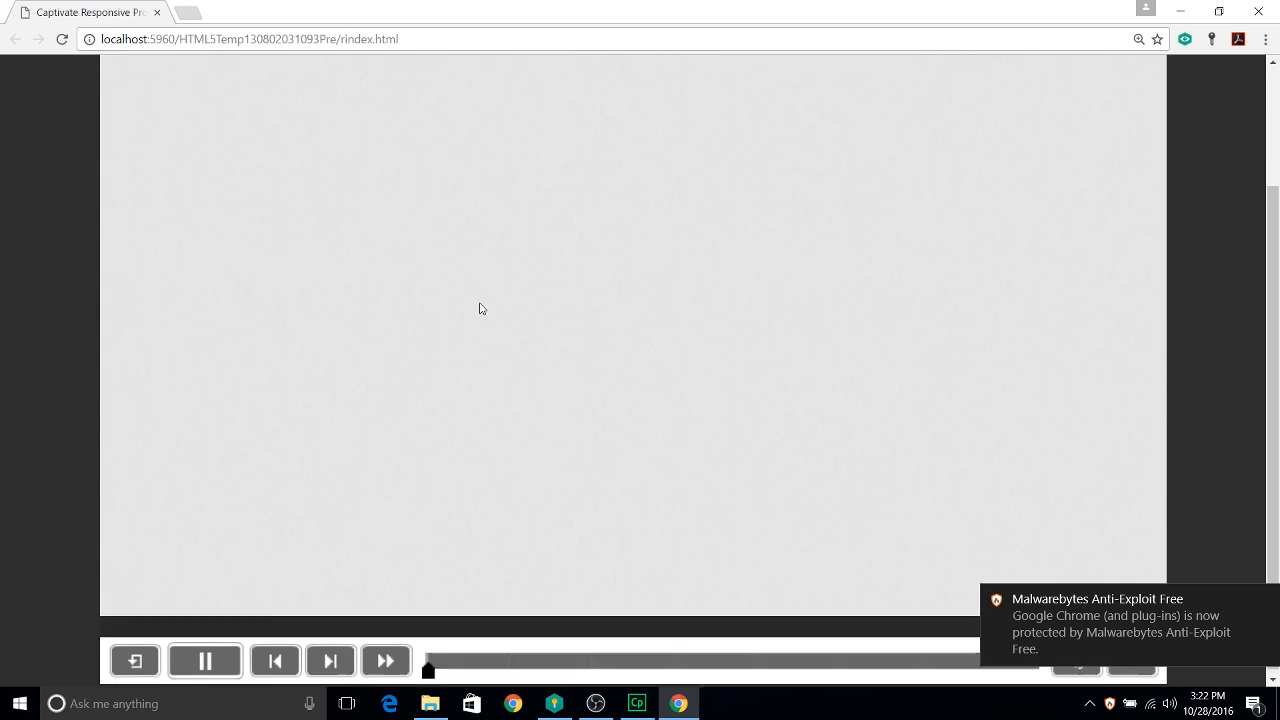
scroll(480, 308, "up", 1)
scroll(480, 308, "down", 1)
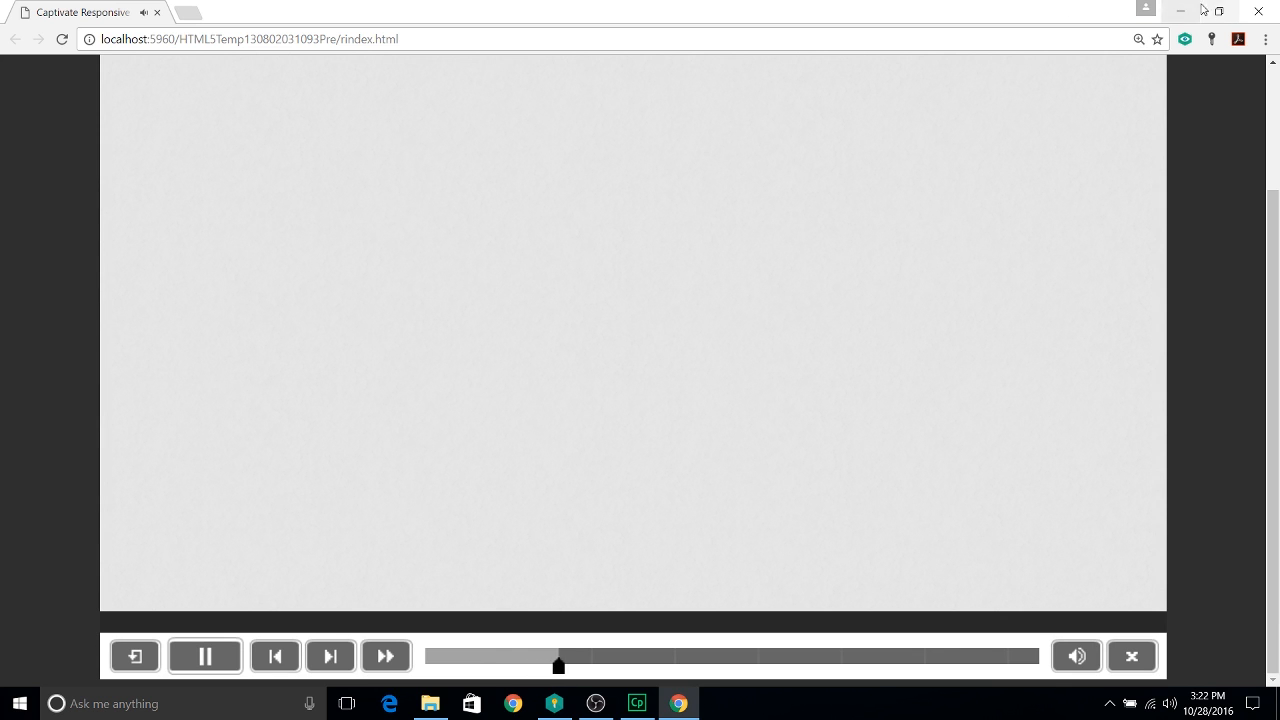
left_click(1258, 12)
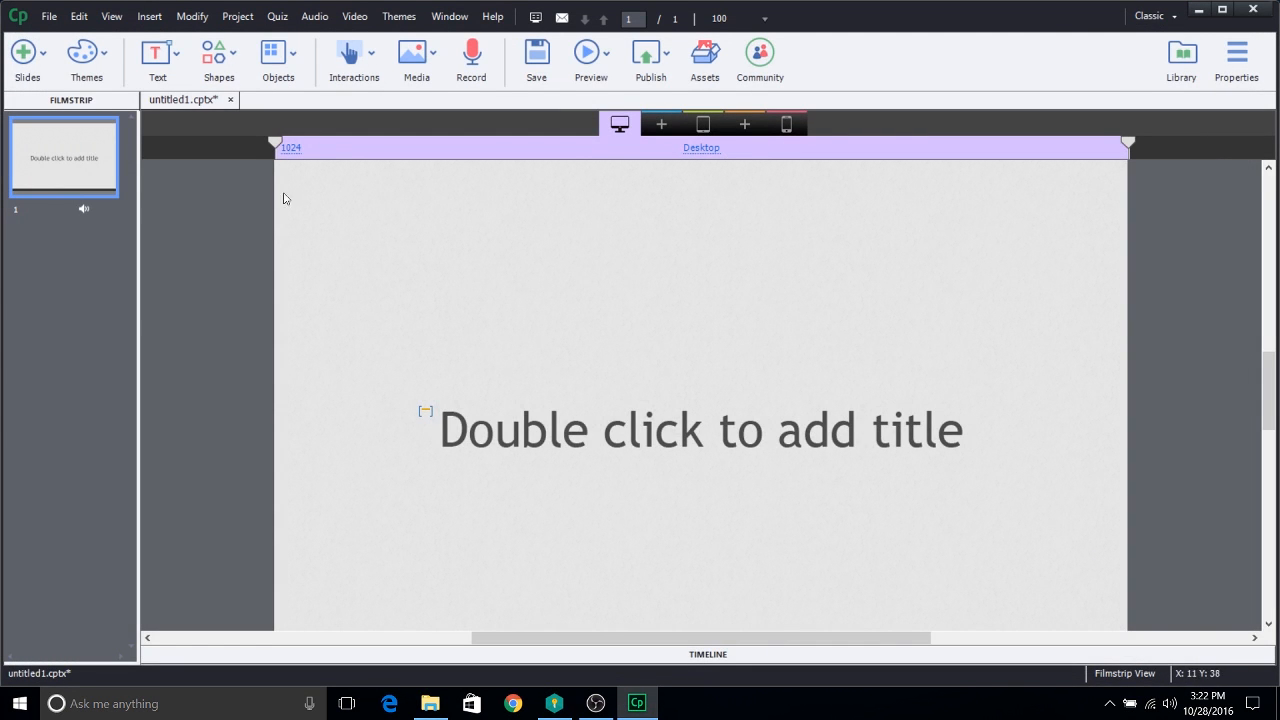
scroll(286, 220, "down", 1)
scroll(290, 228, "up", 2)
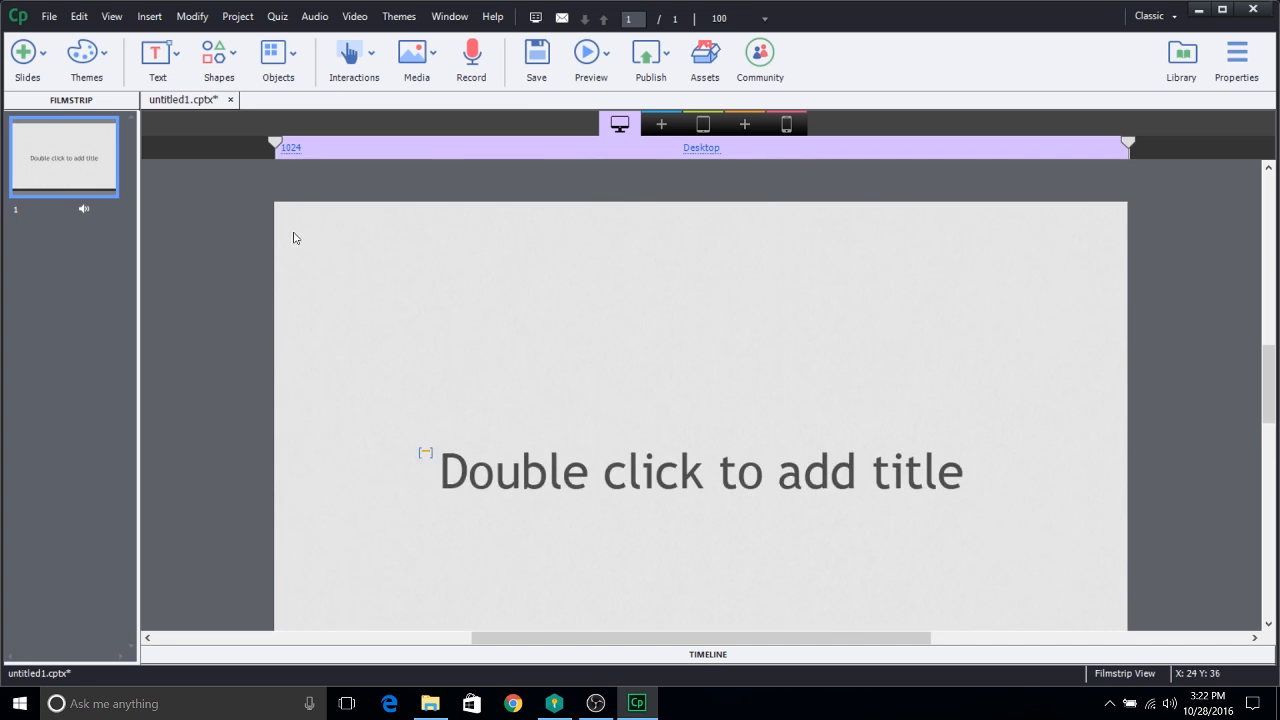
scroll(297, 243, "down", 1)
scroll(250, 232, "up", 1)
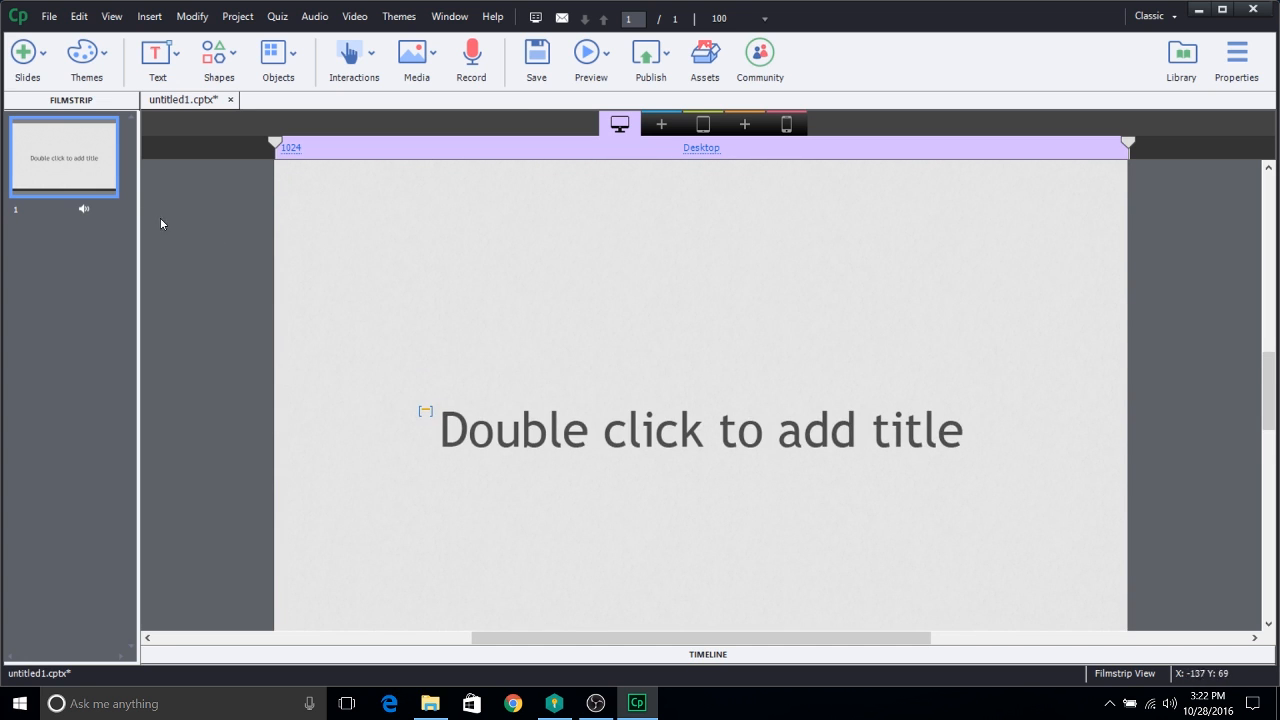
right_click(85, 210)
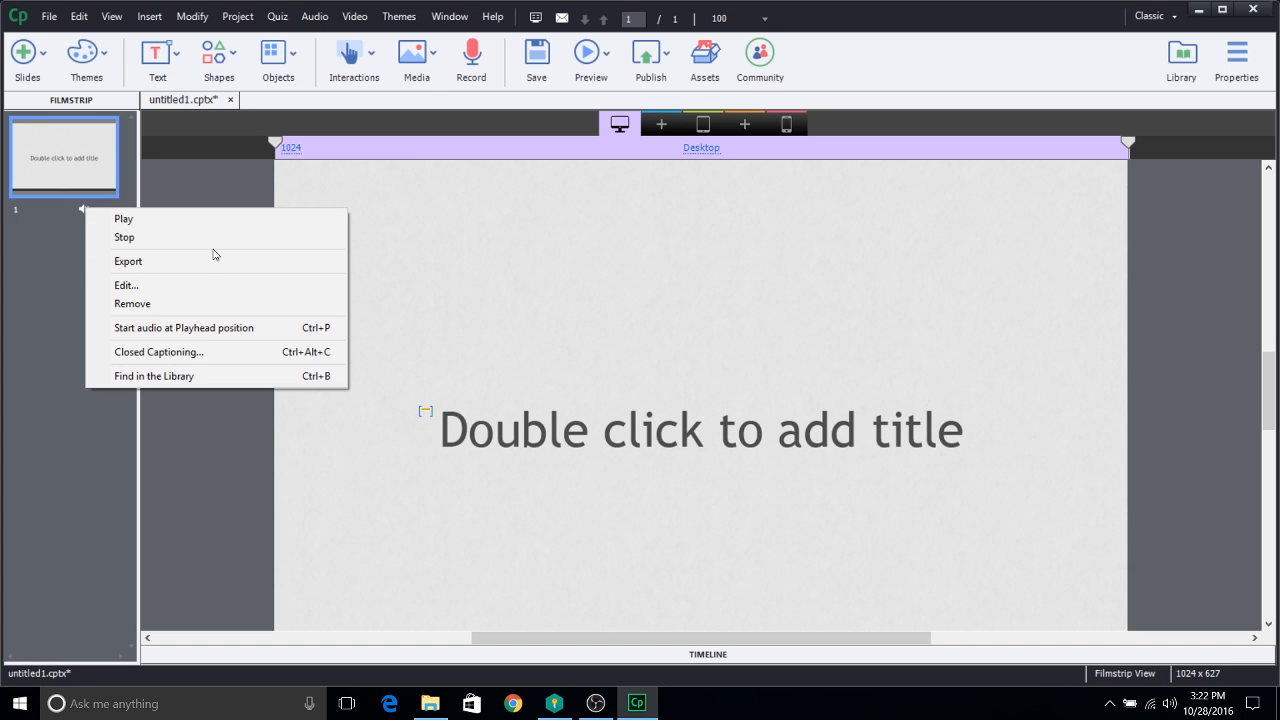
left_click(69, 281)
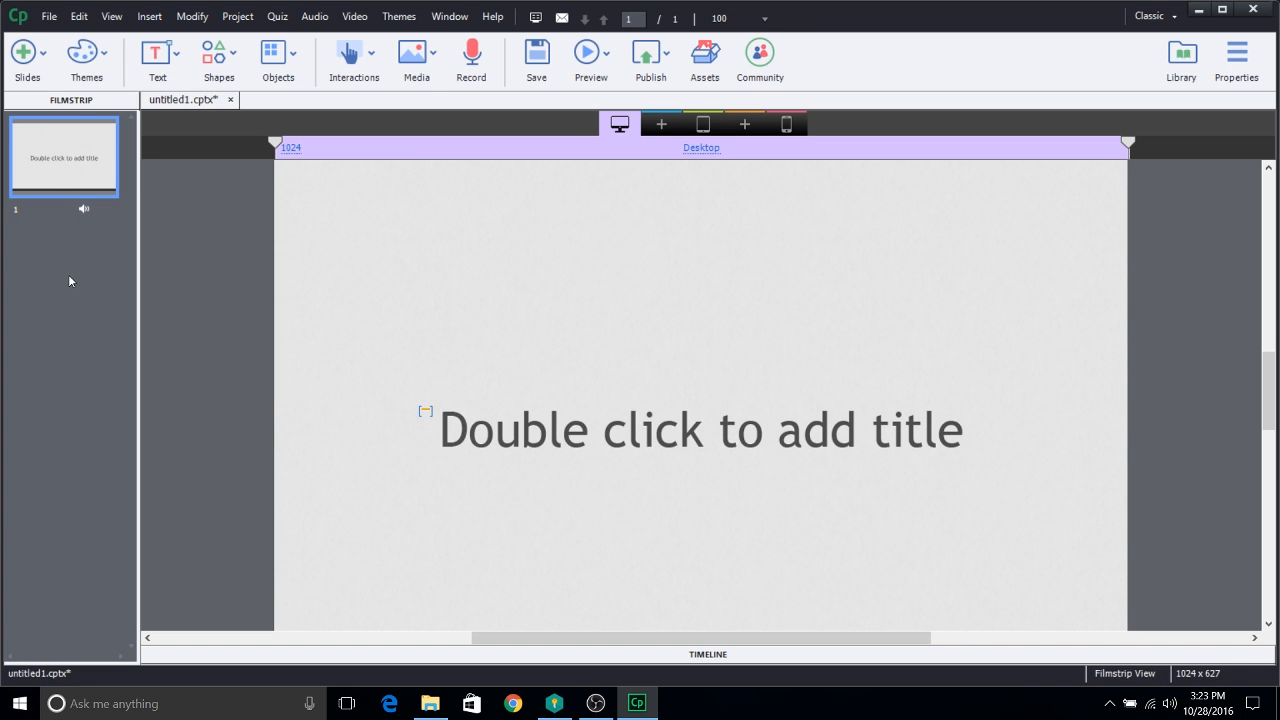
Step: Edit the slide's narration to lower its volume by 3 dB, and save the slide audio before closing the dialog
right_click(85, 213)
left_click(162, 286)
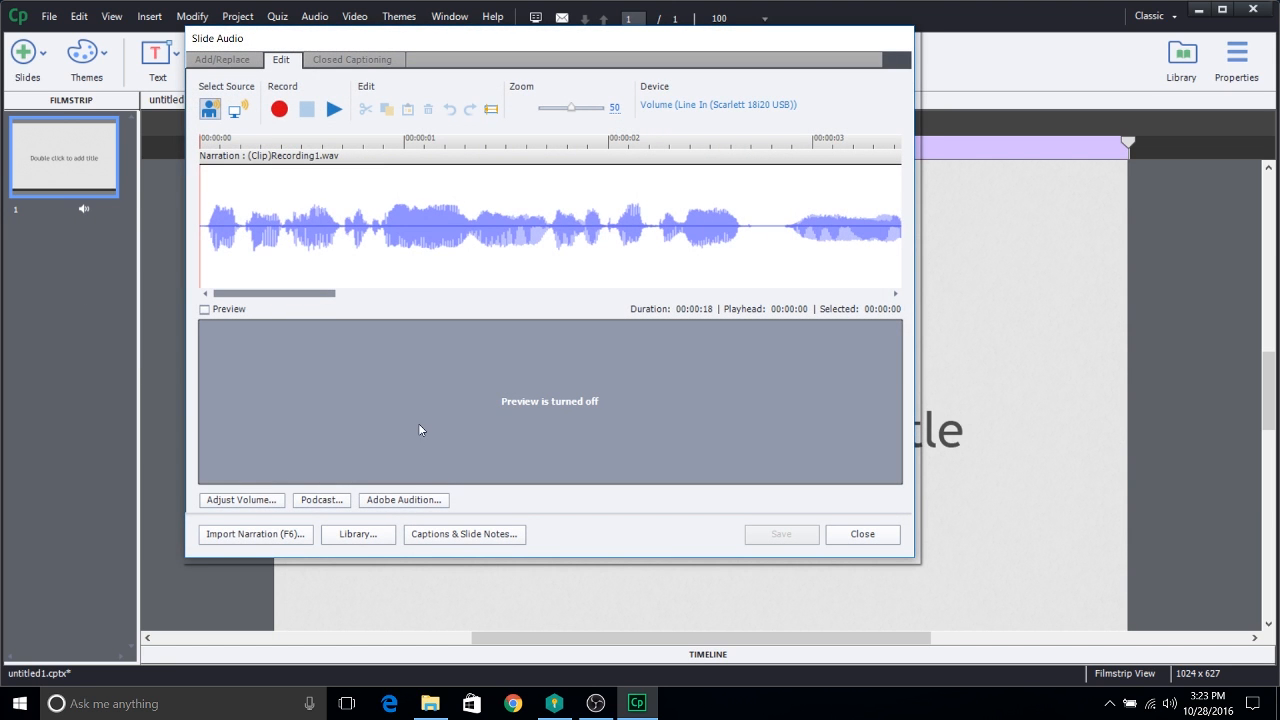
left_click(273, 499)
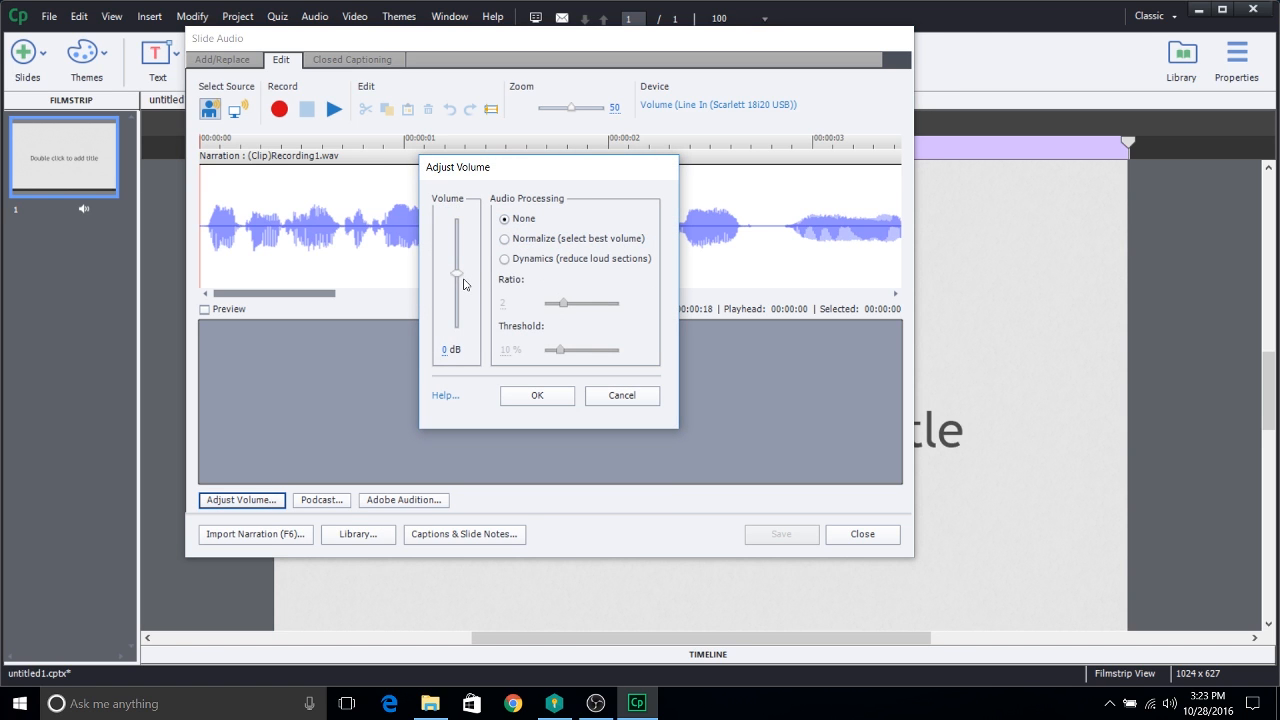
left_click_drag(459, 279, 461, 293)
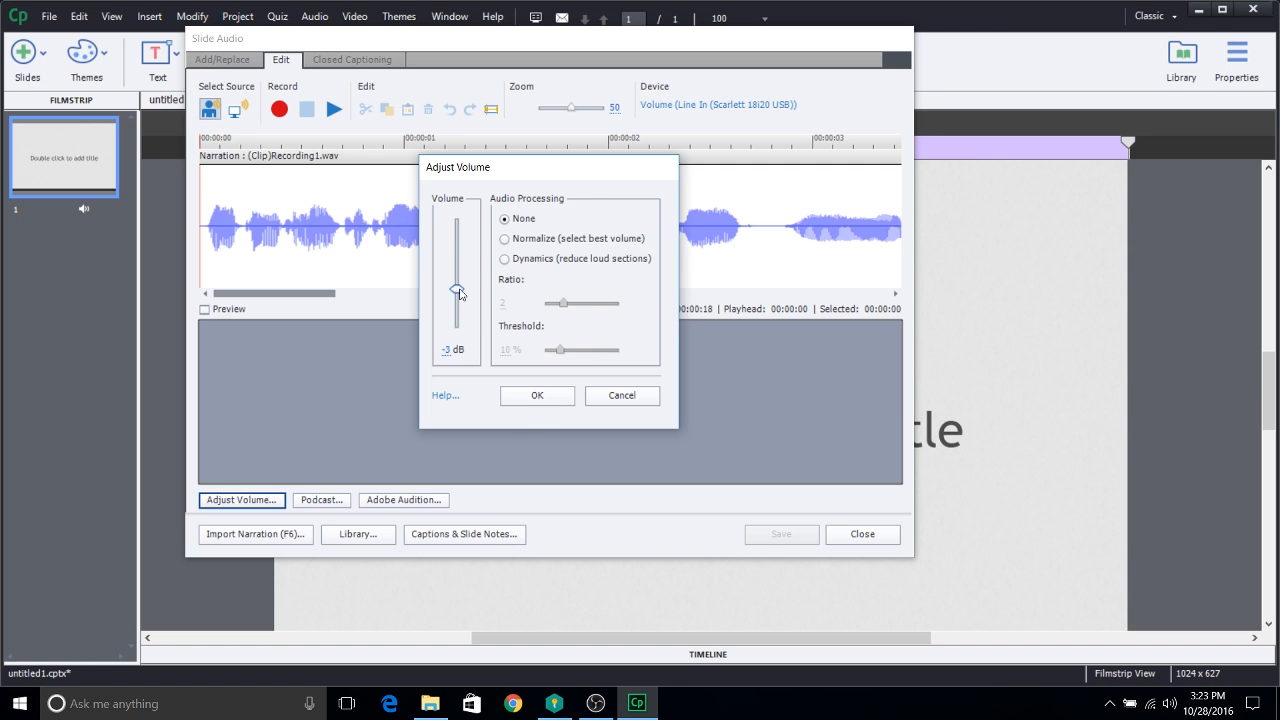
left_click(537, 395)
left_click(780, 535)
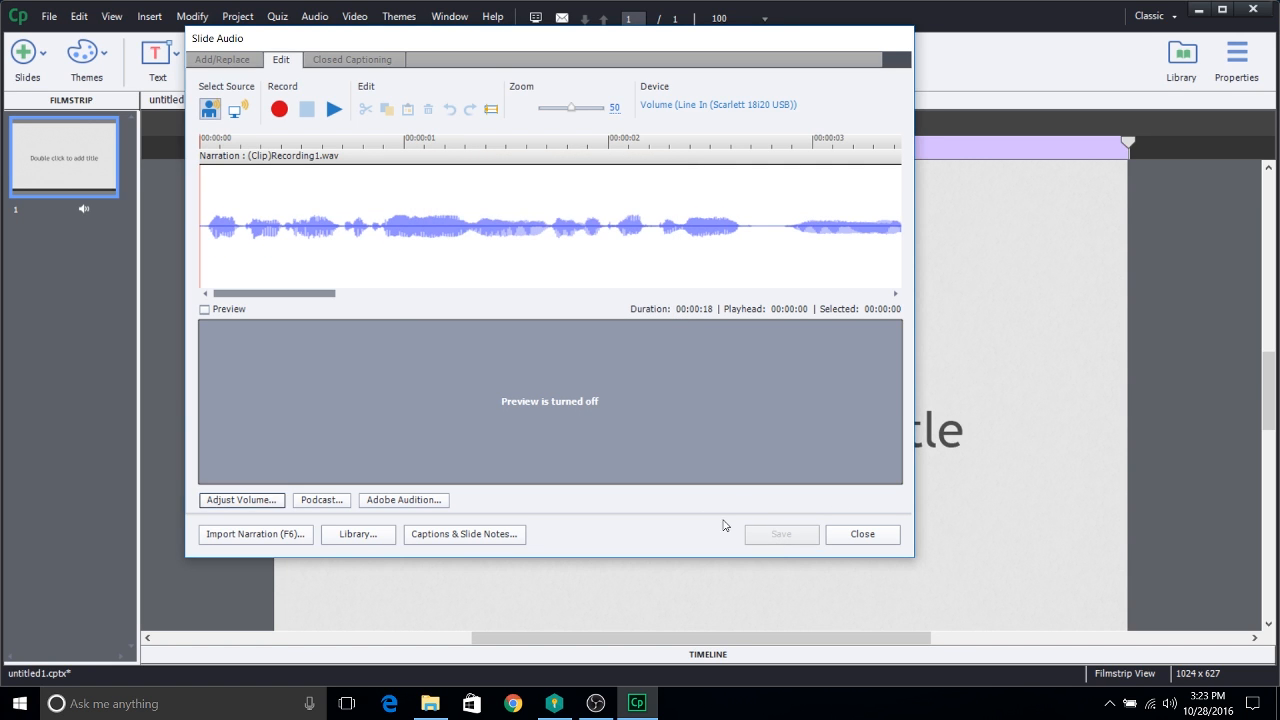
left_click(862, 535)
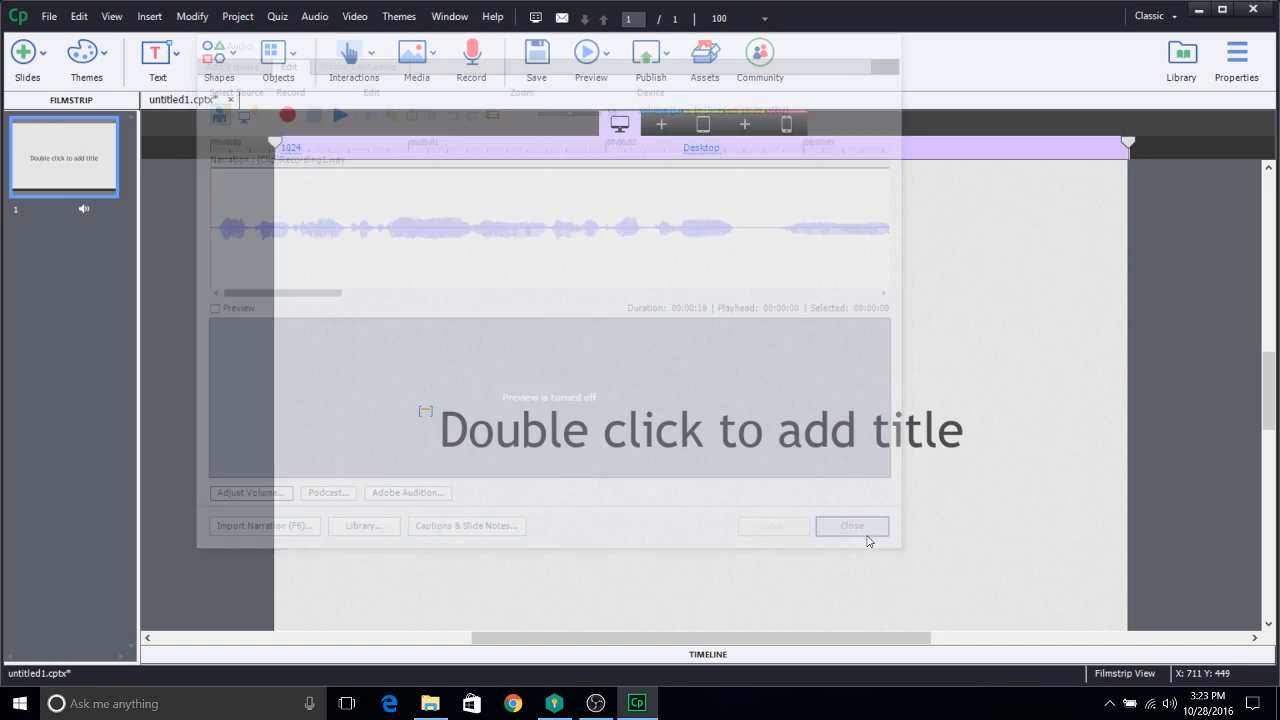
Step: Preview the slide with its quieter narration in the browser, dismissing the Malwarebytes notification, and close the preview window
left_click(591, 55)
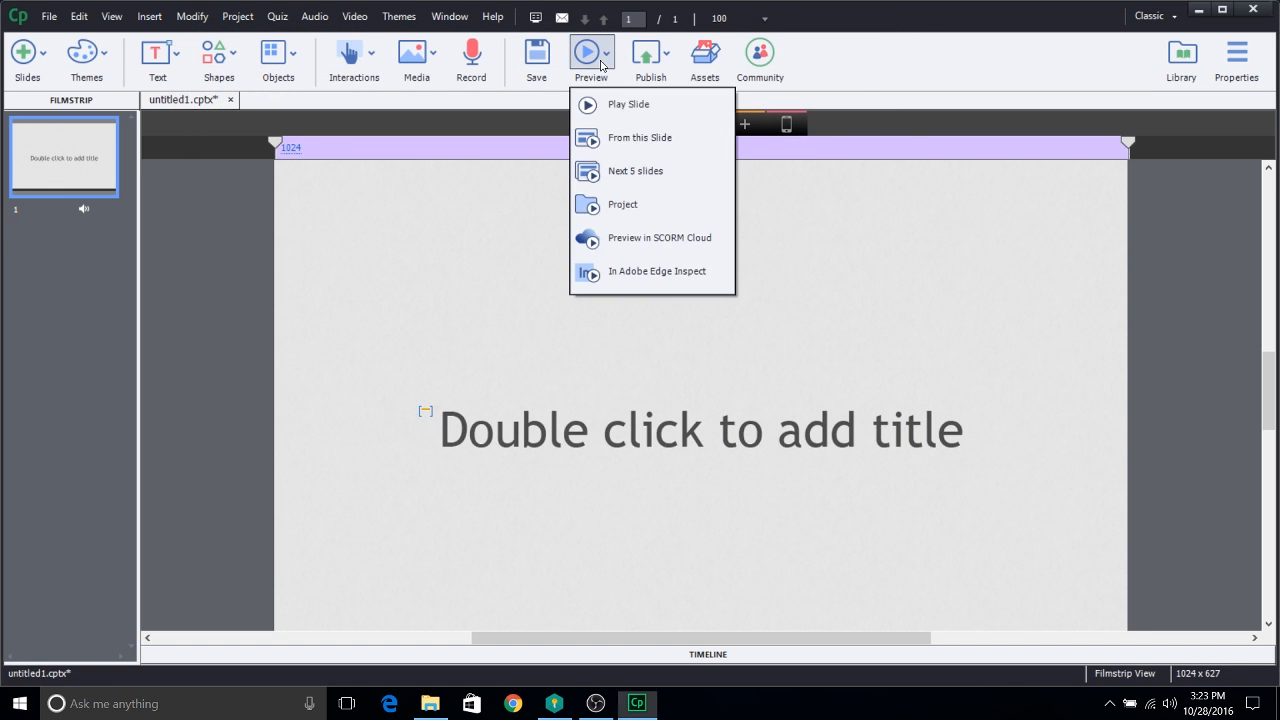
left_click(644, 156)
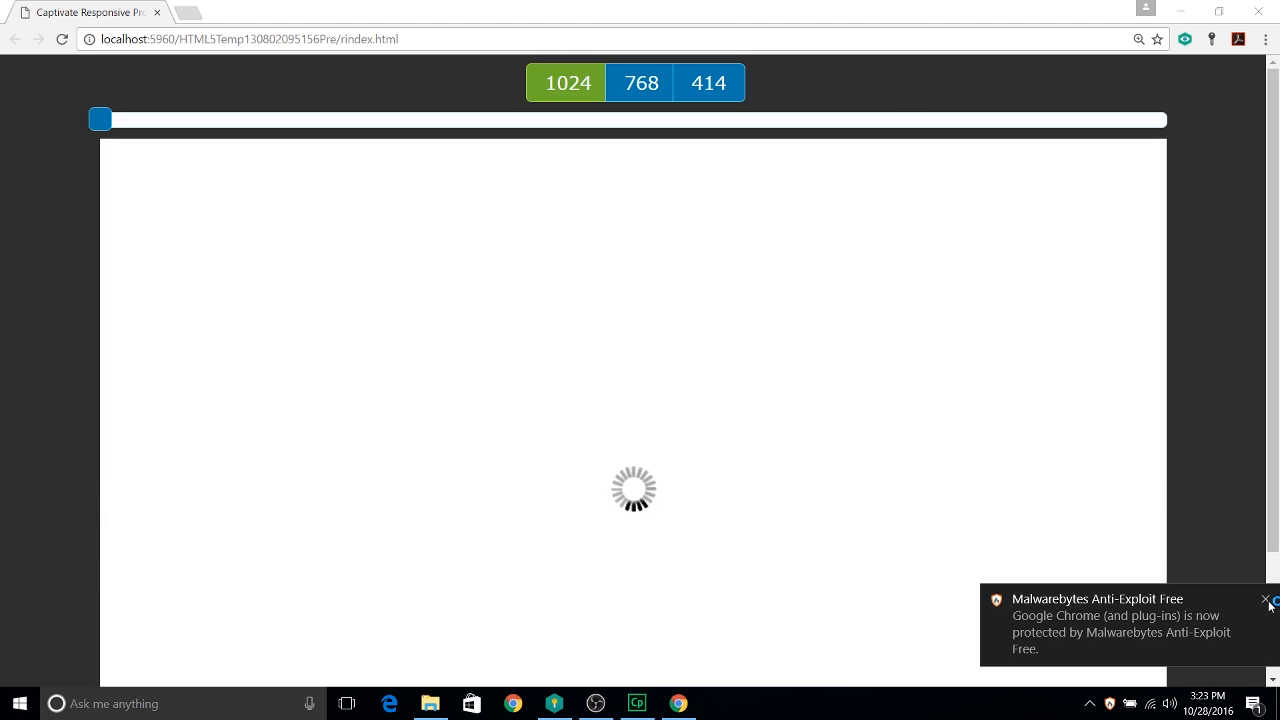
left_click(1266, 601)
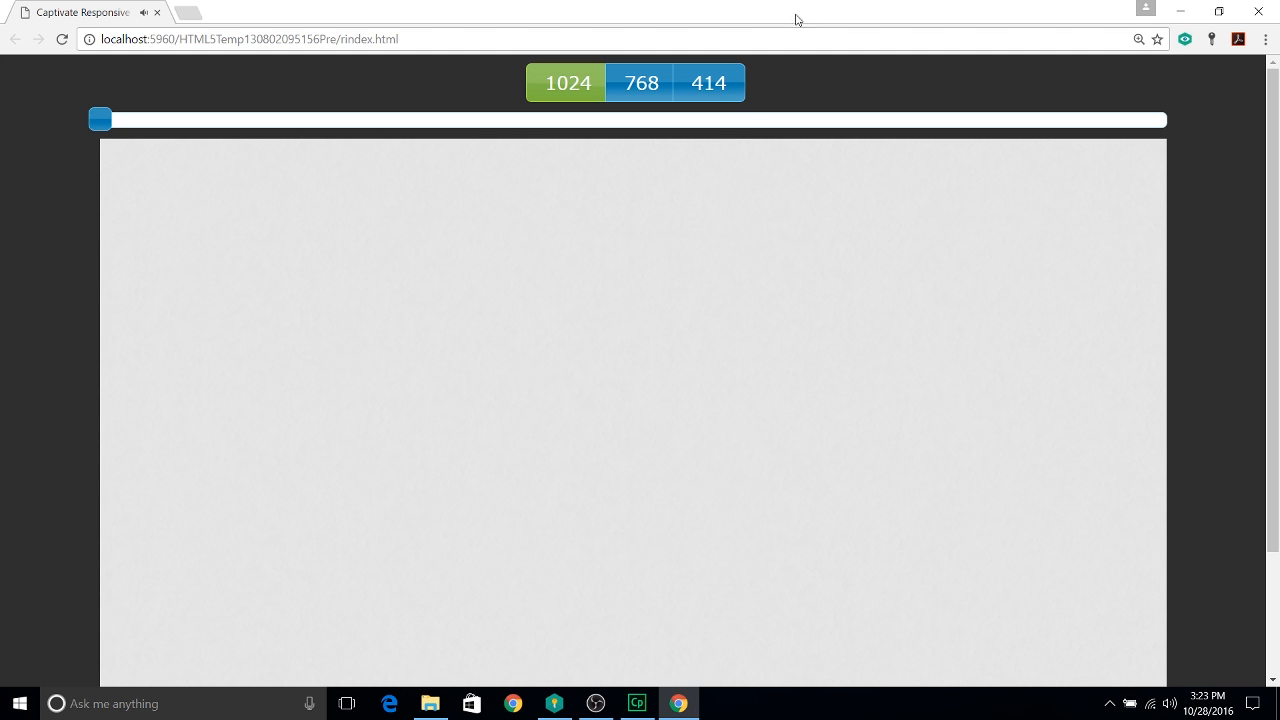
left_click(1258, 11)
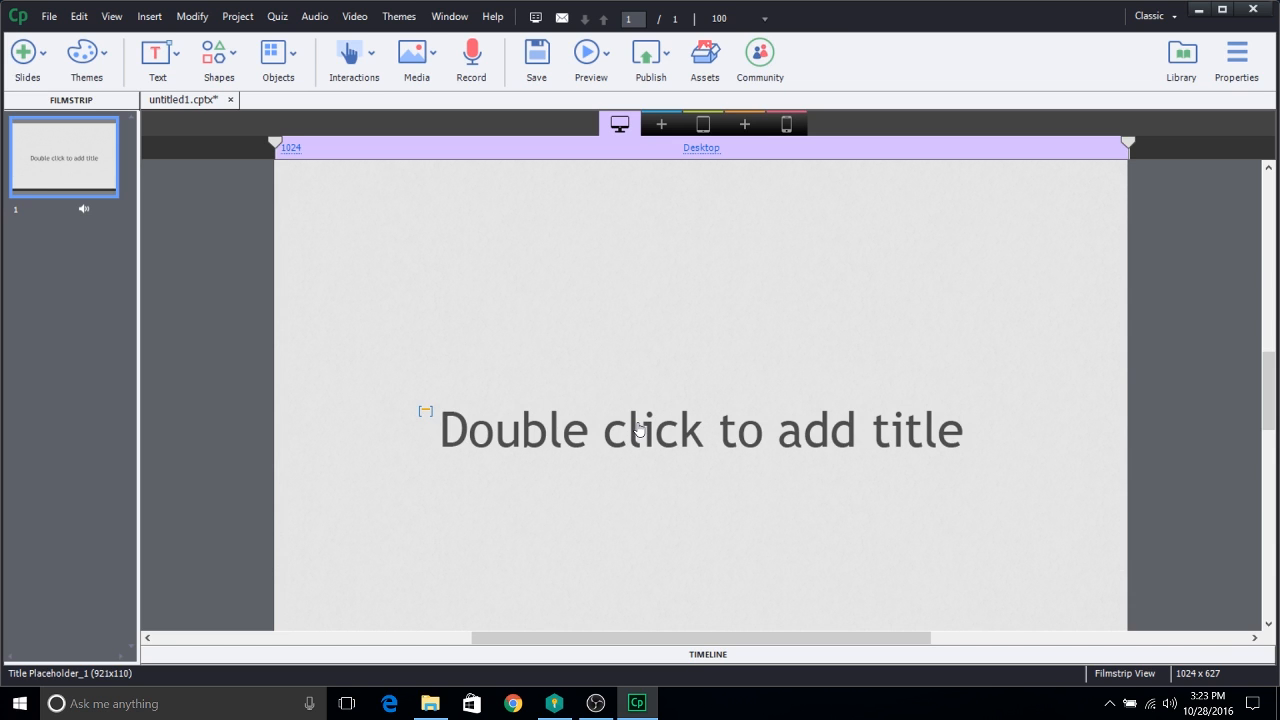
left_click(595, 703)
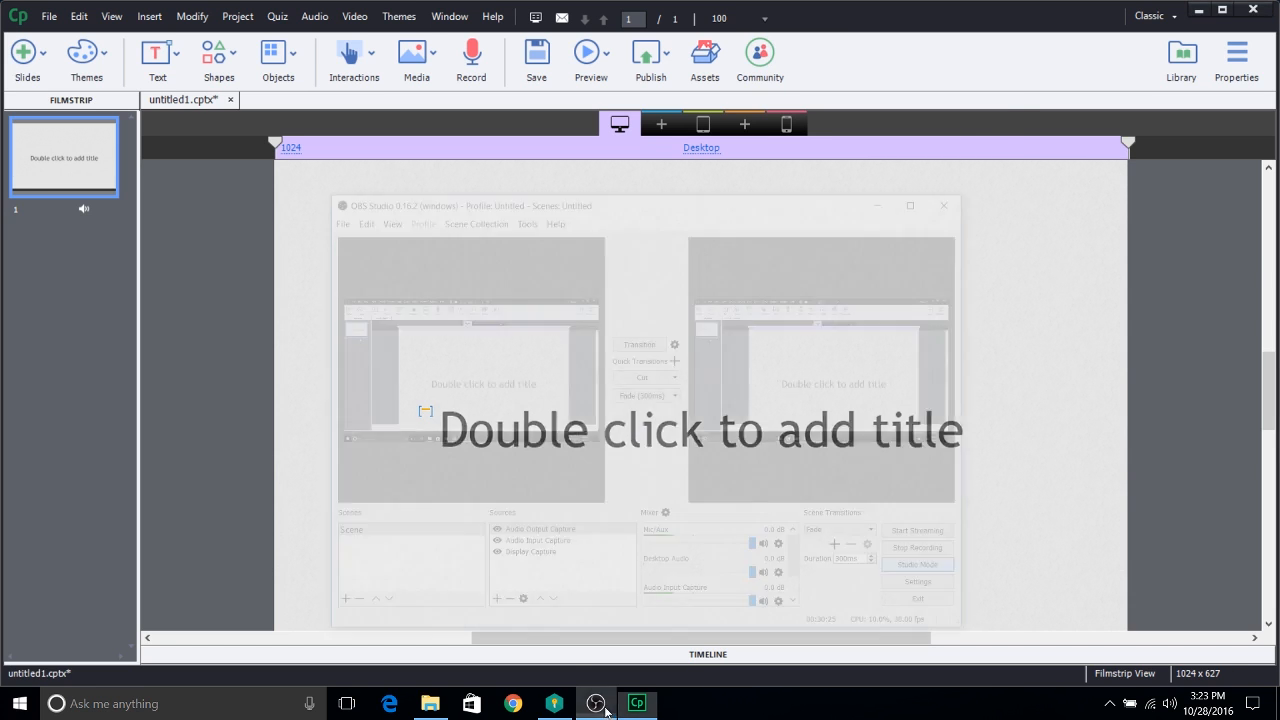